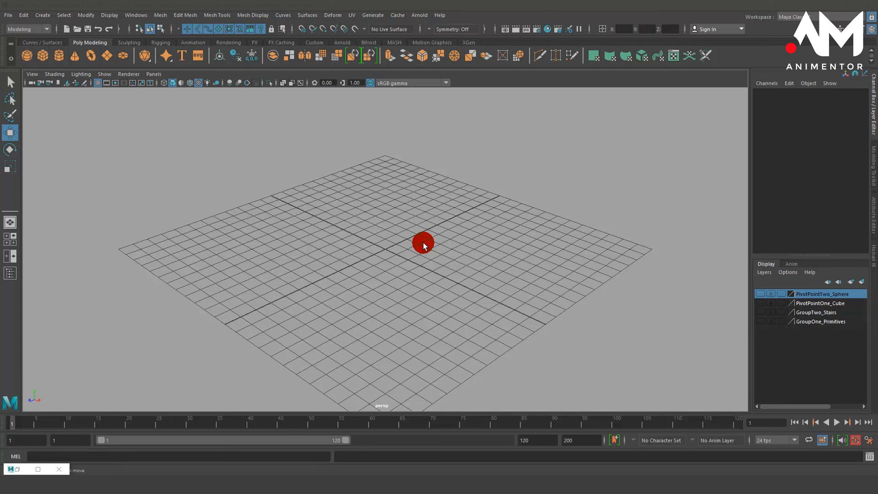
# - Create a polygon cube at the grid origin, show it in wireframe, and activate the Move tool
pyautogui.click(43, 55)
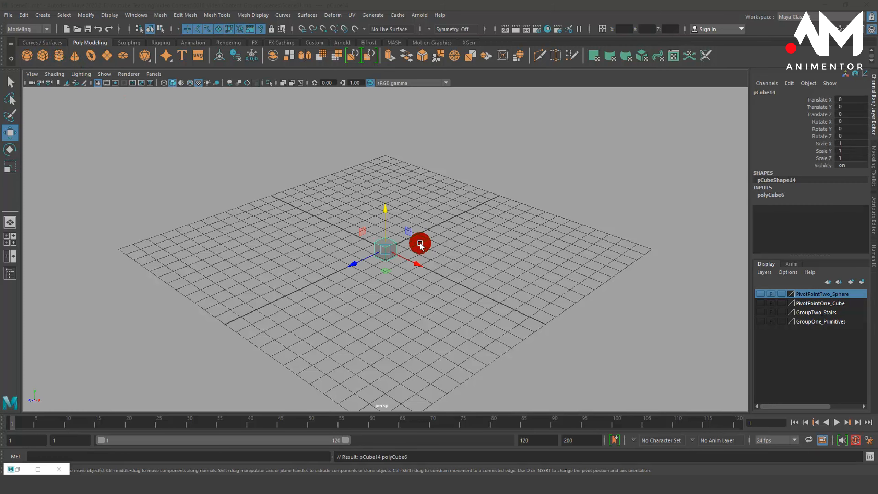
pyautogui.scroll(10, 394, 248)
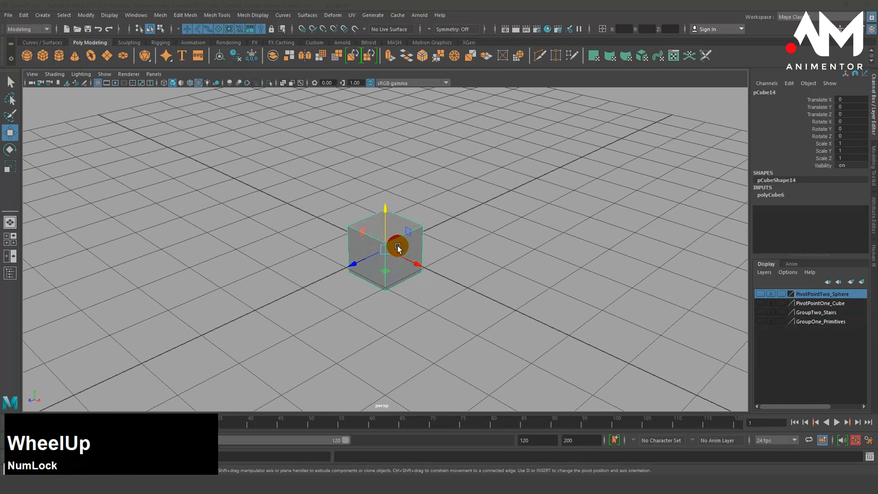
pyautogui.scroll(3, 399, 248)
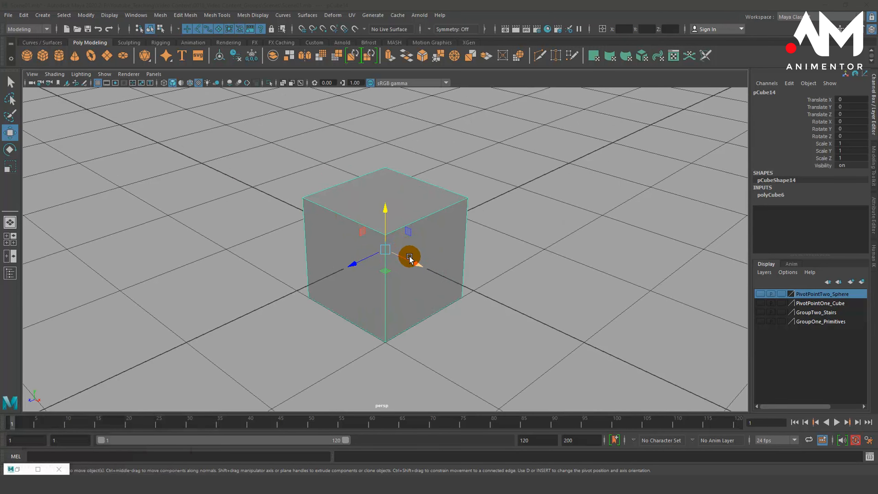
pyautogui.scroll(-3, 410, 260)
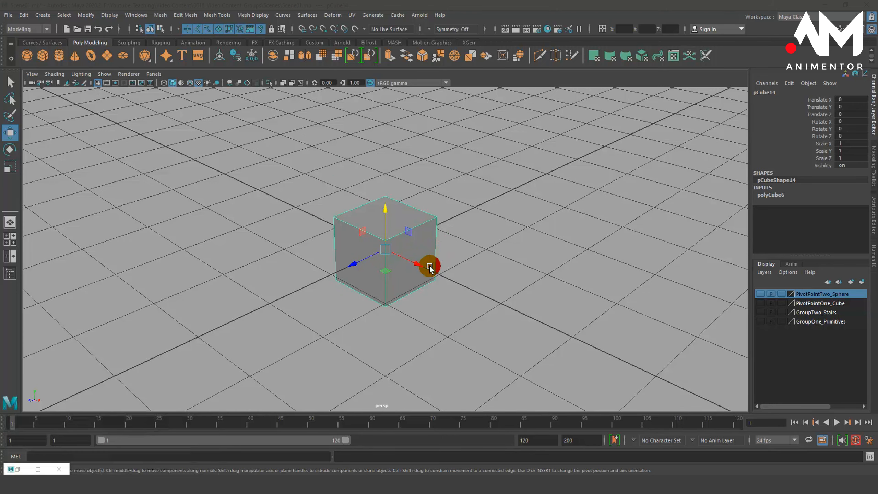
pyautogui.moveTo(405, 282)
pyautogui.keyDown('alt'); pyautogui.mouseDown()
pyautogui.moveTo(403, 292)
pyautogui.moveTo(440, 281)
pyautogui.moveTo(408, 293)
pyautogui.mouseUp(); pyautogui.keyUp('alt')
pyautogui.press('4')
pyautogui.click(10, 133)
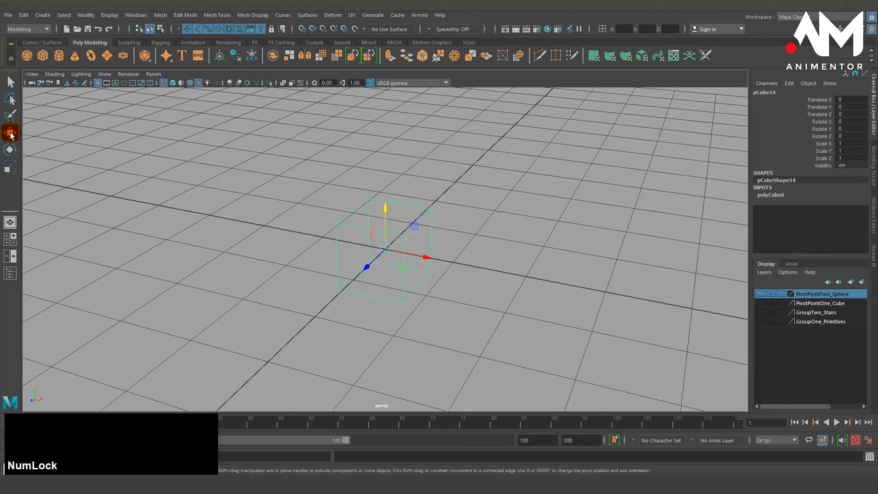
# - Move the cube about 0.3 units along the positive X axis
pyautogui.keyDown('alt'); pyautogui.moveTo(411, 264); pyautogui.dragTo(383, 194); pyautogui.keyUp('alt')
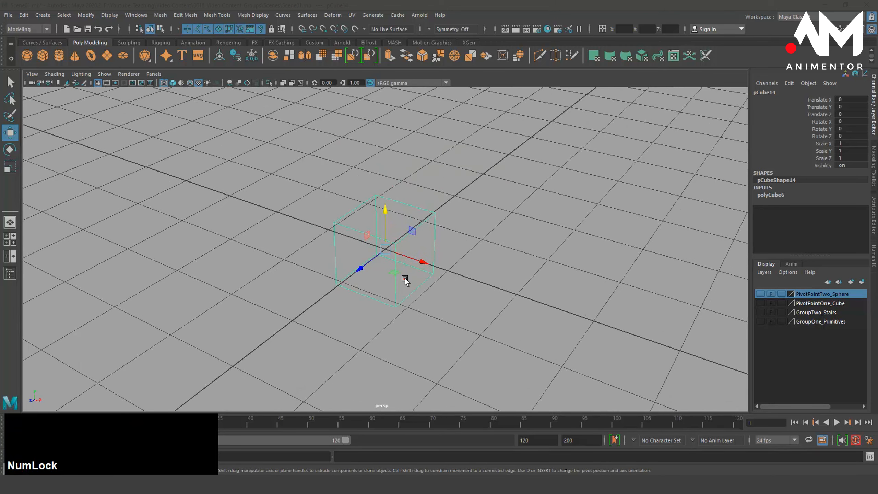
pyautogui.moveTo(406, 281)
pyautogui.keyDown('alt'); pyautogui.mouseDown()
pyautogui.moveTo(400, 273)
pyautogui.moveTo(431, 280)
pyautogui.moveTo(413, 277)
pyautogui.mouseUp(); pyautogui.keyUp('alt')
pyautogui.scroll(5, 408, 276)
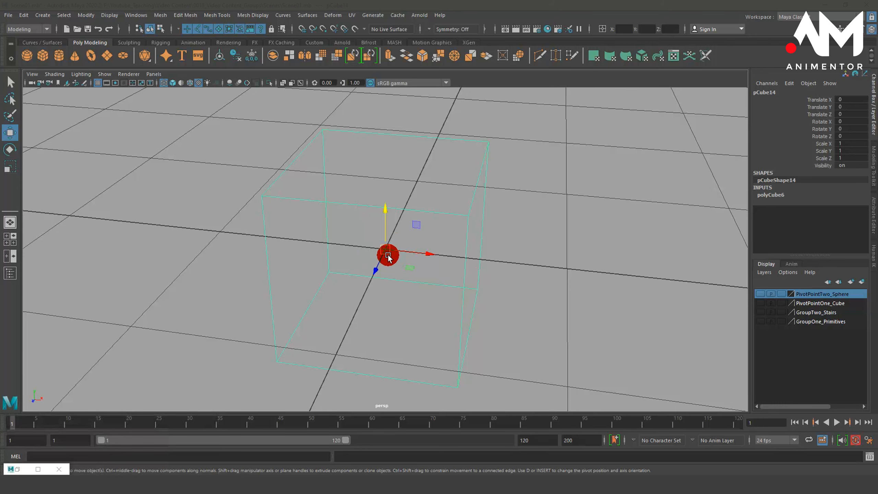
pyautogui.keyDown('alt'); pyautogui.moveTo(390, 255); pyautogui.dragTo(385, 283); pyautogui.keyUp('alt')
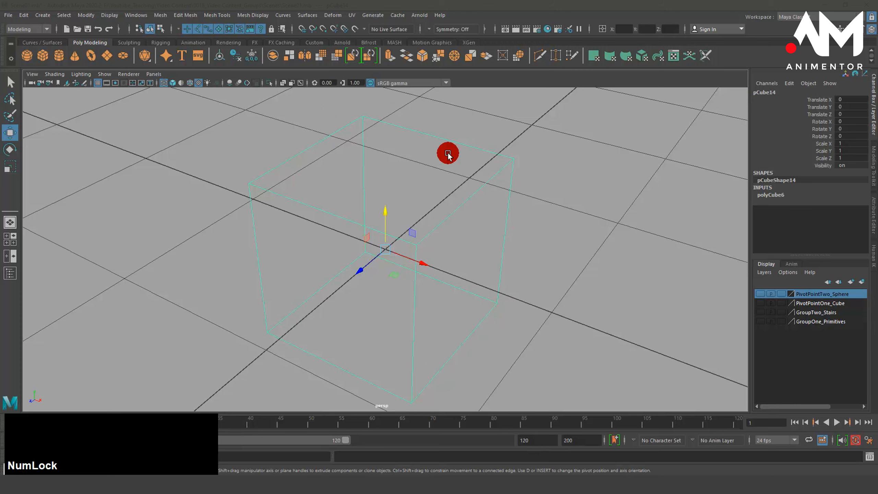
pyautogui.scroll(-5, 447, 258)
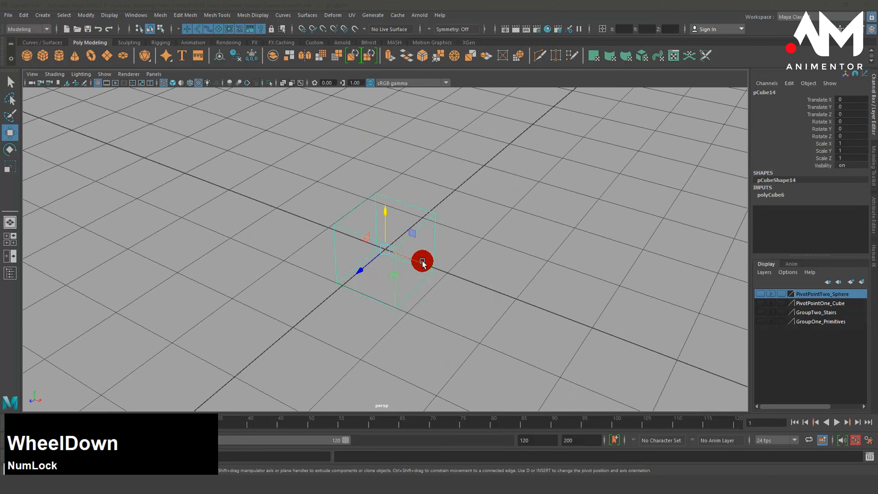
pyautogui.moveTo(422, 263); pyautogui.dragTo(437, 281)
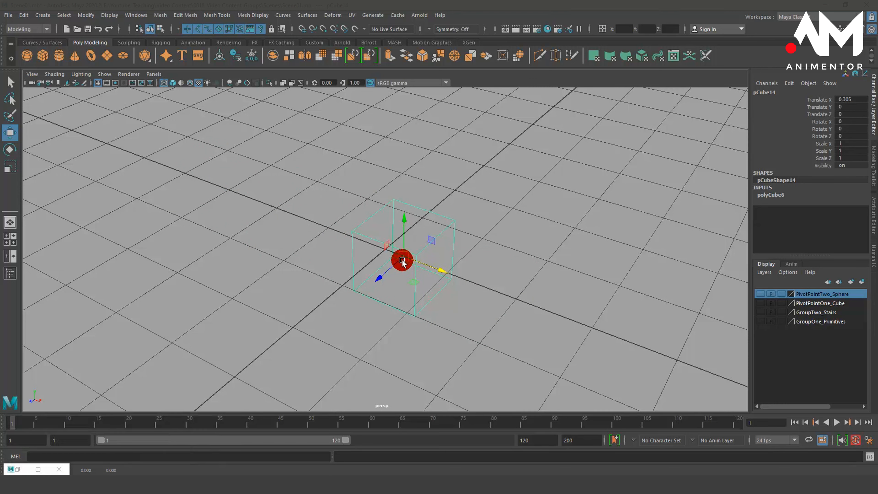
# - In pivot editing mode, shift the cube's pivot to a point outside the cube, and reselect the cube
pyautogui.keyDown('alt'); pyautogui.moveTo(450, 301); pyautogui.dragTo(436, 287, button='middle'); pyautogui.keyUp('alt')
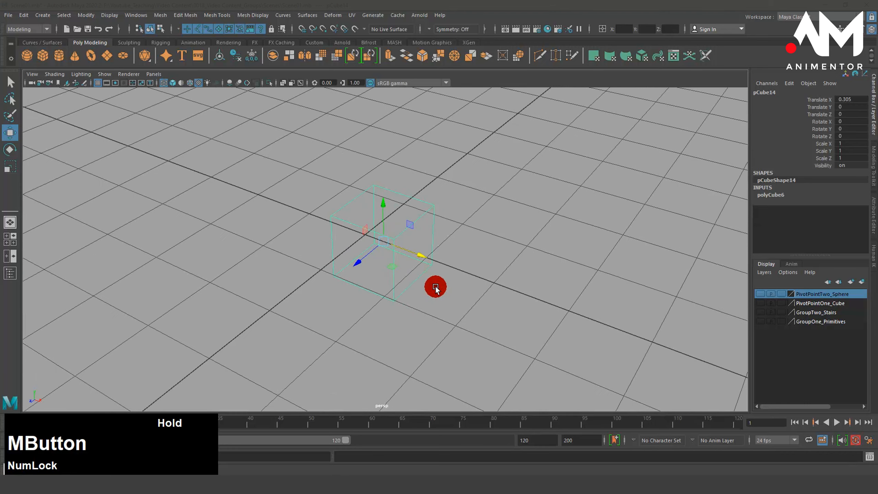
pyautogui.keyDown('alt'); pyautogui.moveTo(436, 287); pyautogui.dragTo(500, 296, button='right'); pyautogui.keyUp('alt')
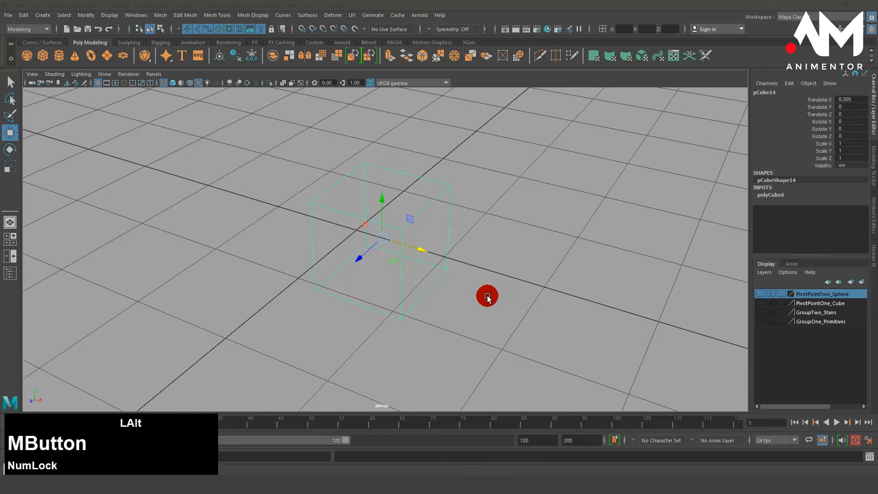
pyautogui.keyDown('alt'); pyautogui.moveTo(488, 296); pyautogui.dragTo(488, 306, button='middle'); pyautogui.keyUp('alt')
pyautogui.keyDown('alt'); pyautogui.moveTo(453, 308); pyautogui.dragTo(390, 314, button='right'); pyautogui.keyUp('alt')
pyautogui.keyDown('alt'); pyautogui.moveTo(391, 315); pyautogui.dragTo(407, 314); pyautogui.keyUp('alt')
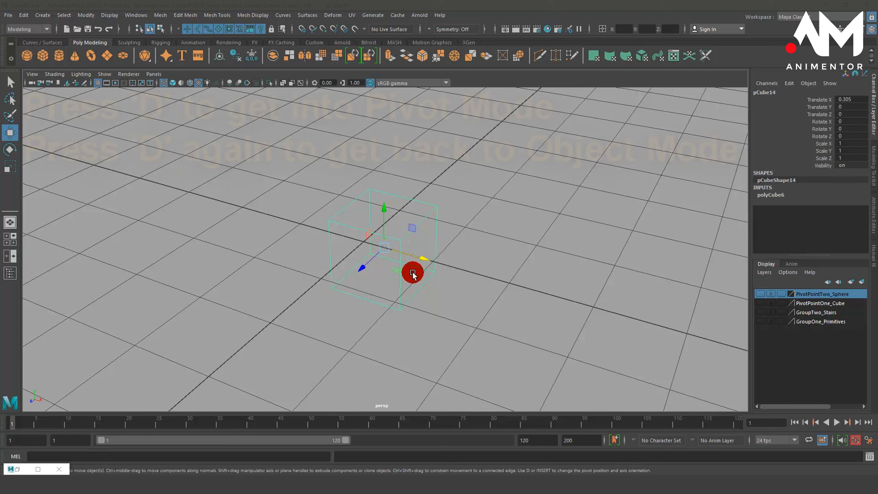
pyautogui.press('d')
pyautogui.moveTo(425, 257); pyautogui.dragTo(576, 289)
pyautogui.moveTo(528, 250); pyautogui.dragTo(540, 151)
pyautogui.moveTo(514, 206); pyautogui.dragTo(491, 321)
pyautogui.click(482, 315)
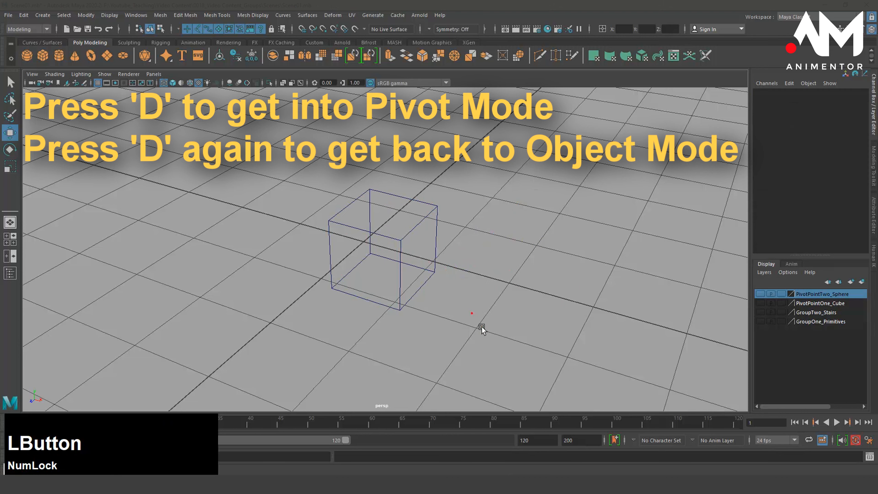
pyautogui.click(395, 233)
pyautogui.moveTo(367, 214); pyautogui.dragTo(432, 267)
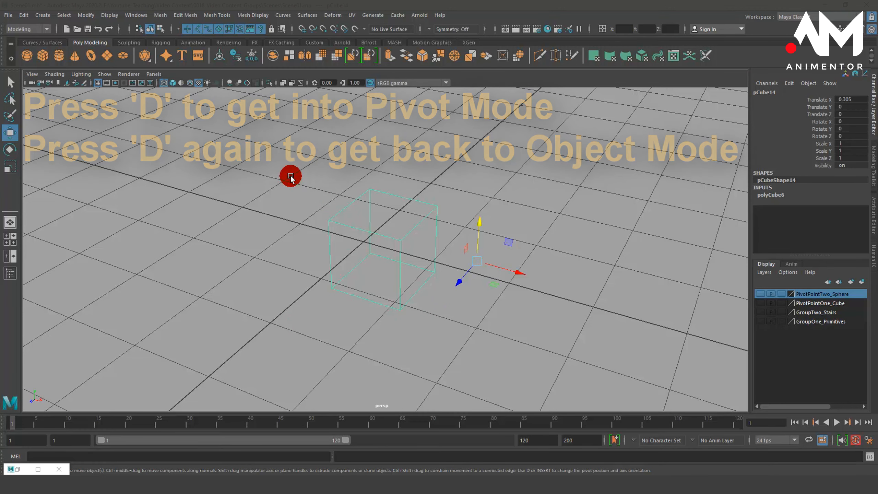
# - Reset the cube's displaced pivot to its centre with Center Pivot
pyautogui.keyDown('alt'); pyautogui.moveTo(408, 238); pyautogui.dragTo(494, 253); pyautogui.keyUp('alt')
pyautogui.keyDown('alt'); pyautogui.moveTo(569, 210); pyautogui.dragTo(542, 225); pyautogui.keyUp('alt')
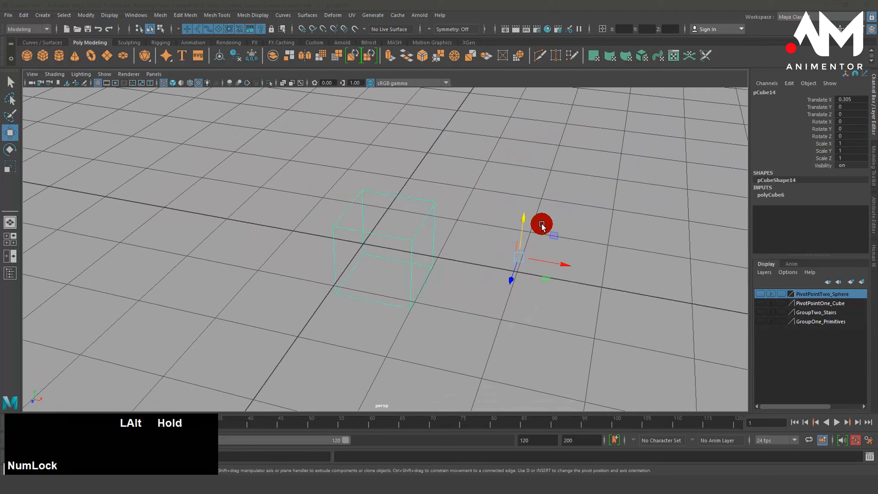
pyautogui.keyDown('alt'); pyautogui.moveTo(462, 243); pyautogui.dragTo(477, 253); pyautogui.keyUp('alt')
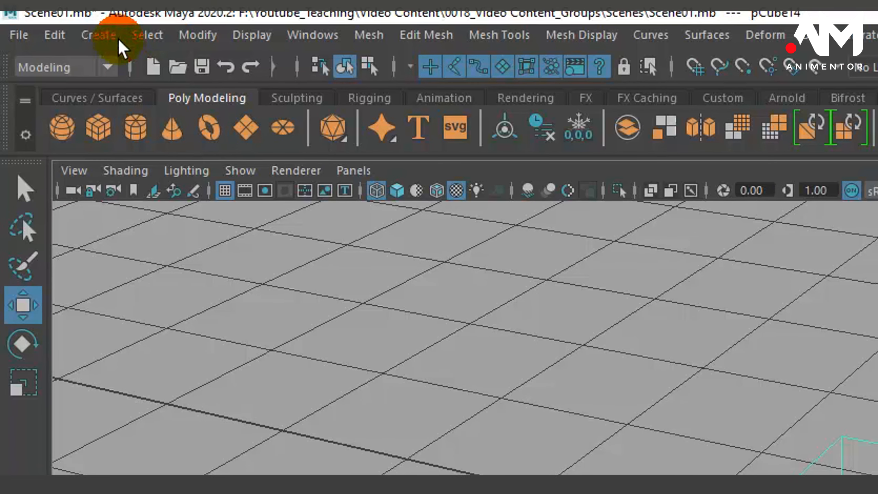
pyautogui.click(38, 24)
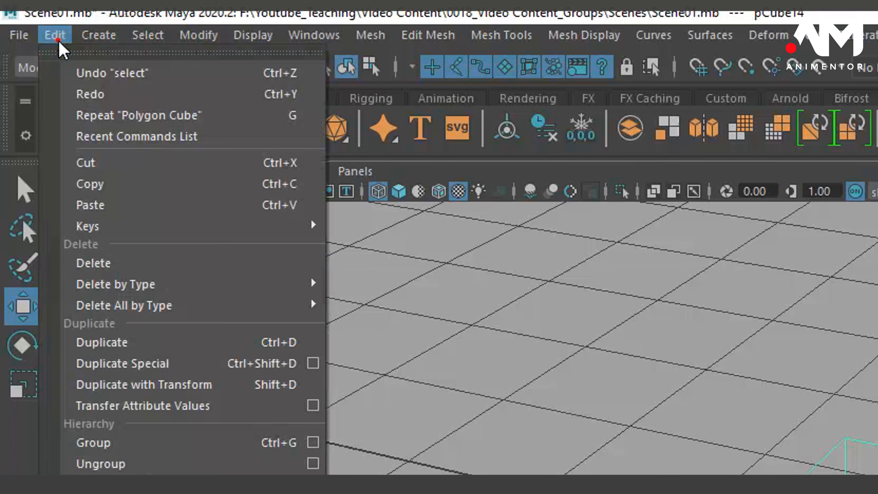
pyautogui.click(71, 26)
pyautogui.click(110, 45)
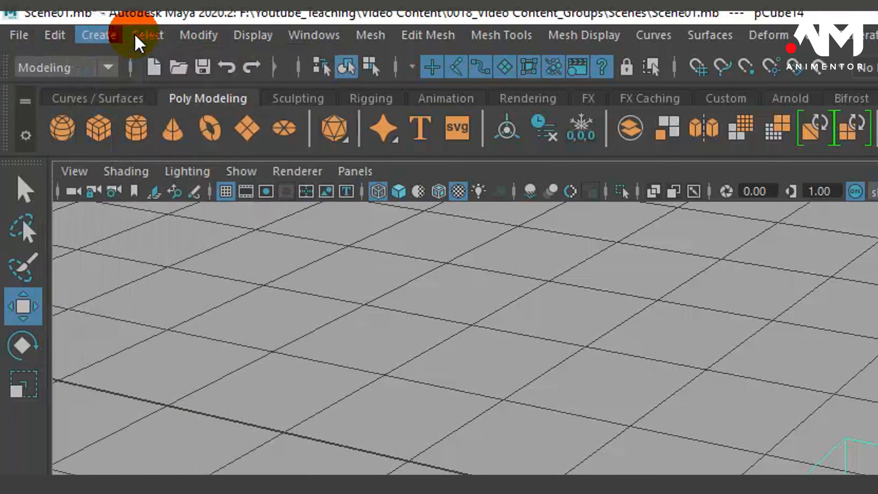
pyautogui.click(143, 39)
pyautogui.click(198, 42)
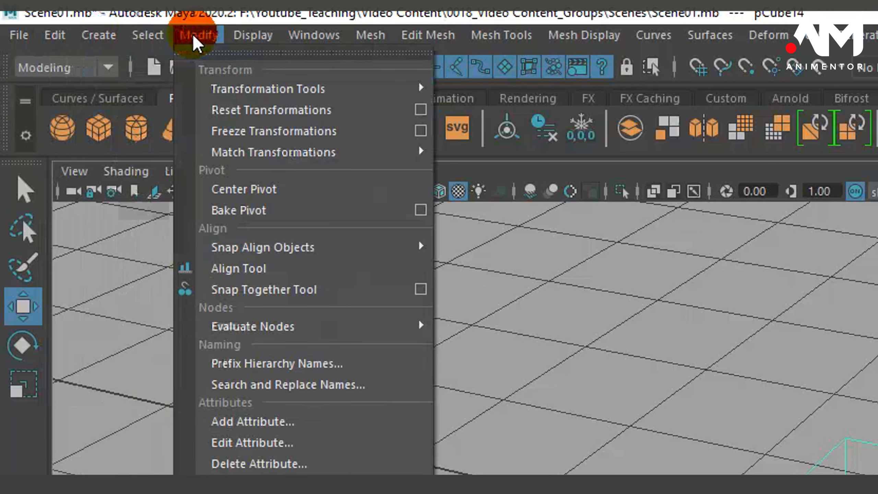
pyautogui.click(701, 356)
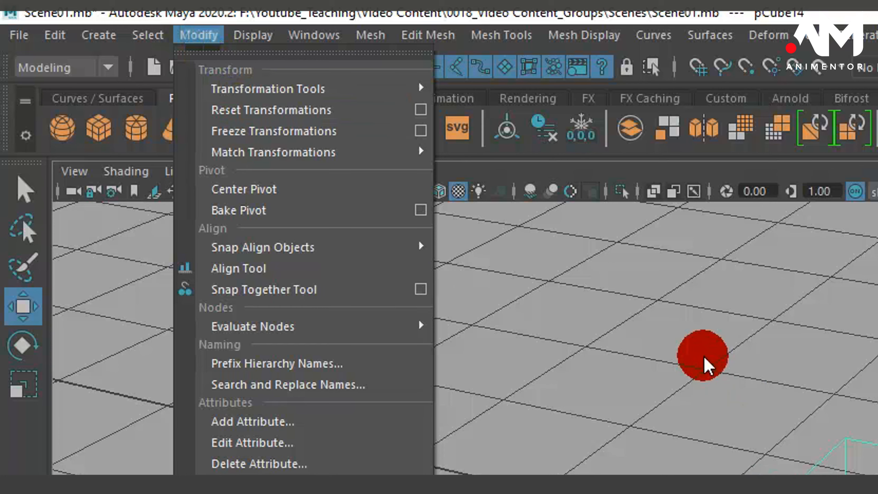
pyautogui.click(195, 36)
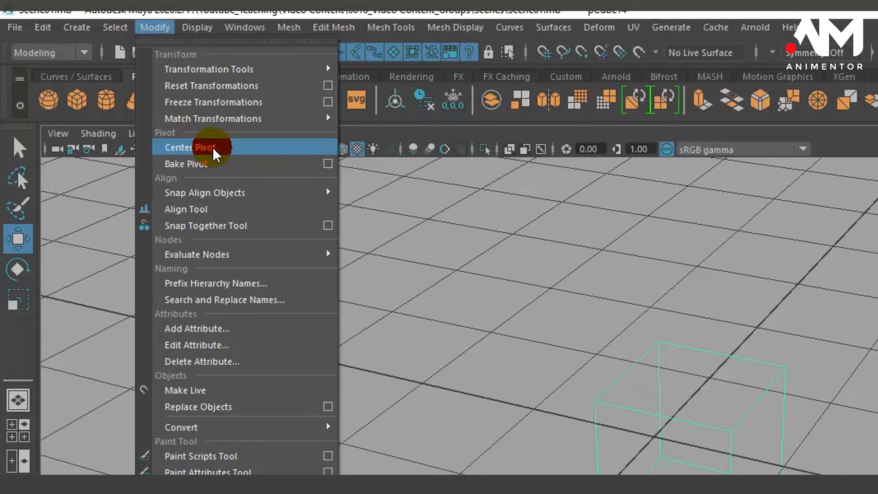
pyautogui.click(274, 197)
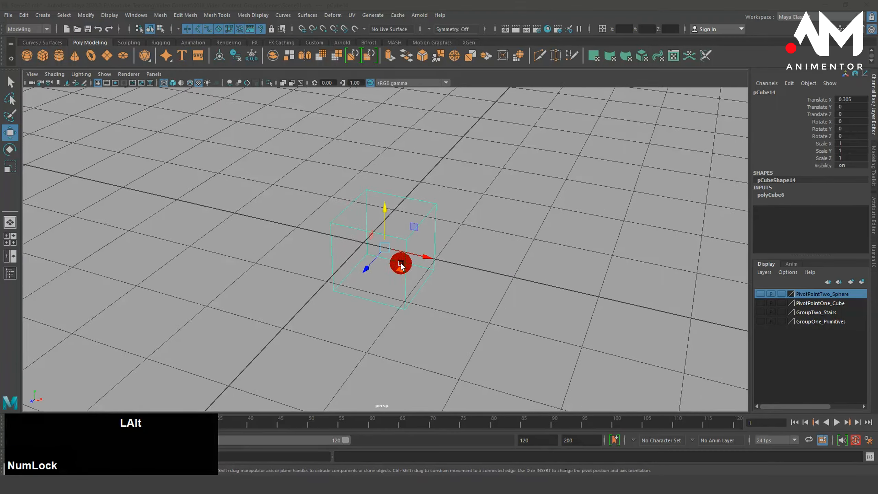
# - Switch the cube into pivot editing mode and back to object mode
pyautogui.moveTo(401, 264)
pyautogui.keyDown('alt'); pyautogui.mouseDown()
pyautogui.moveTo(405, 255)
pyautogui.moveTo(398, 264)
pyautogui.mouseUp(); pyautogui.keyUp('alt')
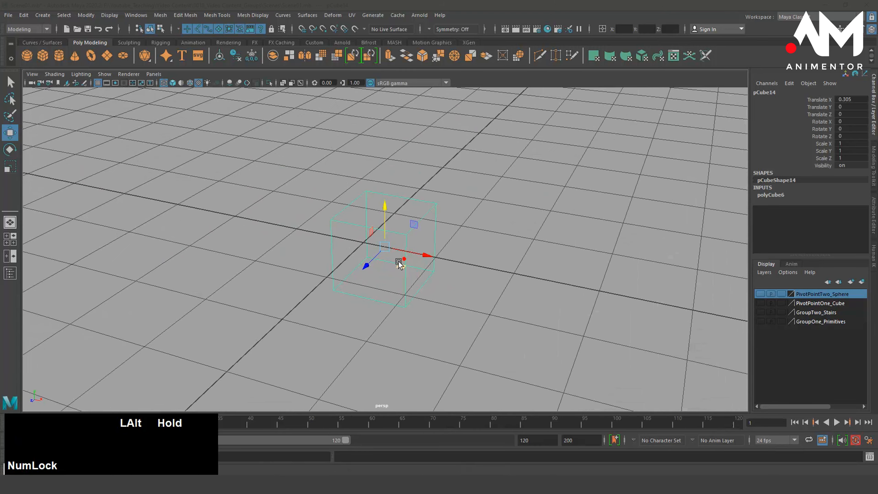
pyautogui.click(399, 263)
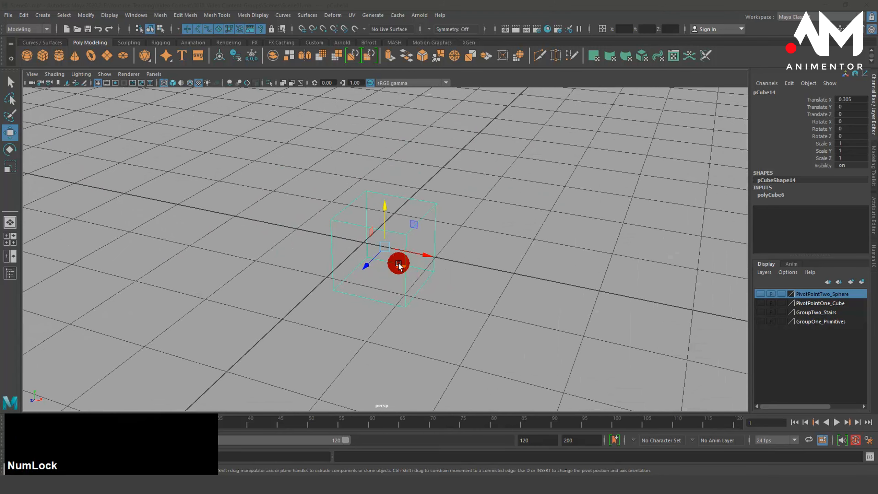
pyautogui.press('d')
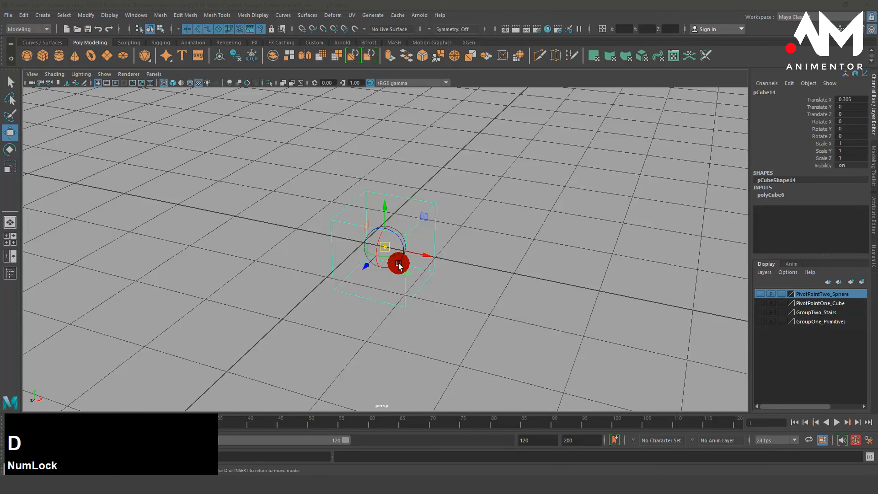
pyautogui.press('d')
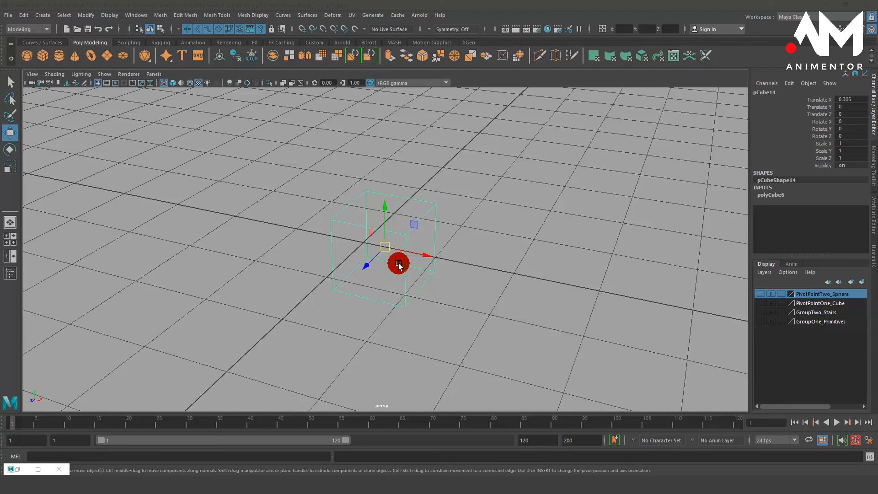
pyautogui.moveTo(398, 265)
pyautogui.mouseDown()
pyautogui.moveTo(420, 262)
pyautogui.moveTo(399, 268)
pyautogui.moveTo(417, 269)
pyautogui.moveTo(414, 275)
pyautogui.mouseUp()
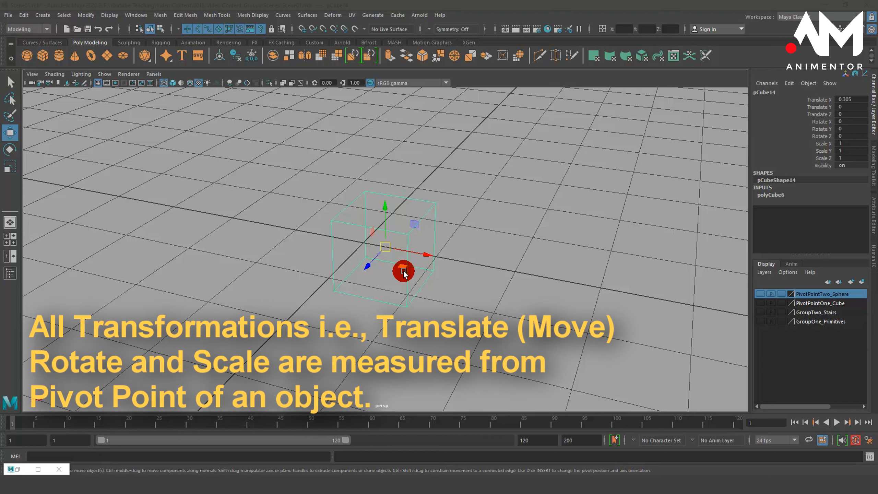
# - Shift the cube's pivot along positive X to a point well outside the cube, and reselect the cube
pyautogui.press('d')
pyautogui.moveTo(424, 252); pyautogui.dragTo(654, 292)
pyautogui.click(499, 232)
pyautogui.scroll(-3, 483, 263)
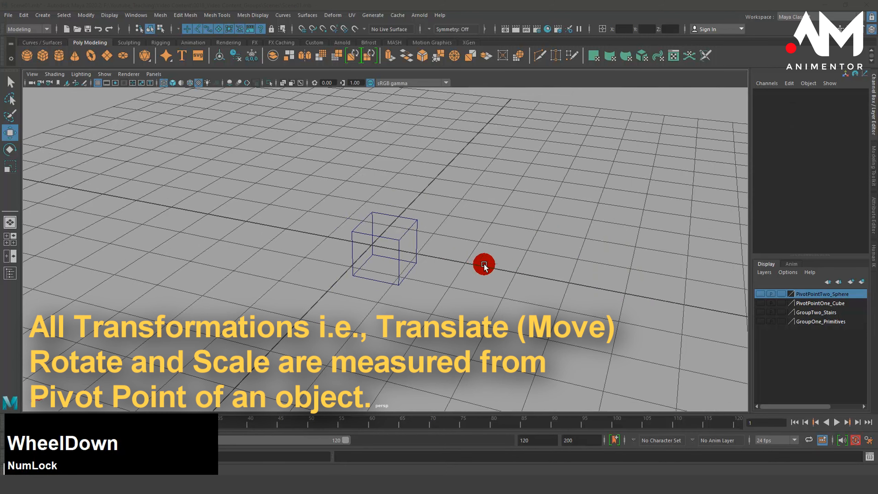
pyautogui.click(409, 221)
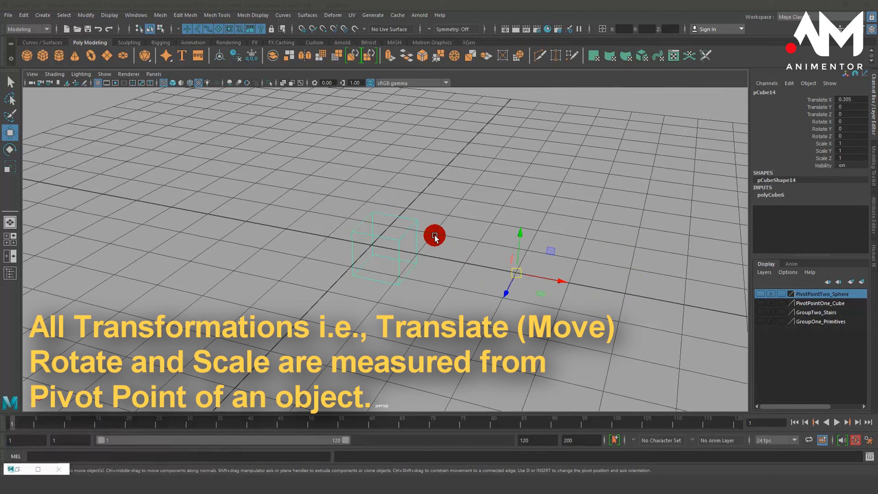
# - Try moving the cube along X from its offset pivot, and undo the move
pyautogui.moveTo(563, 283); pyautogui.dragTo(337, 239)
pyautogui.press('z')
pyautogui.keyDown('alt'); pyautogui.moveTo(365, 211); pyautogui.dragTo(405, 267); pyautogui.keyUp('alt')
pyautogui.keyDown('alt'); pyautogui.moveTo(406, 267); pyautogui.dragTo(421, 270, button='middle'); pyautogui.keyUp('alt')
pyautogui.keyDown('alt'); pyautogui.moveTo(421, 270); pyautogui.dragTo(439, 290); pyautogui.keyUp('alt')
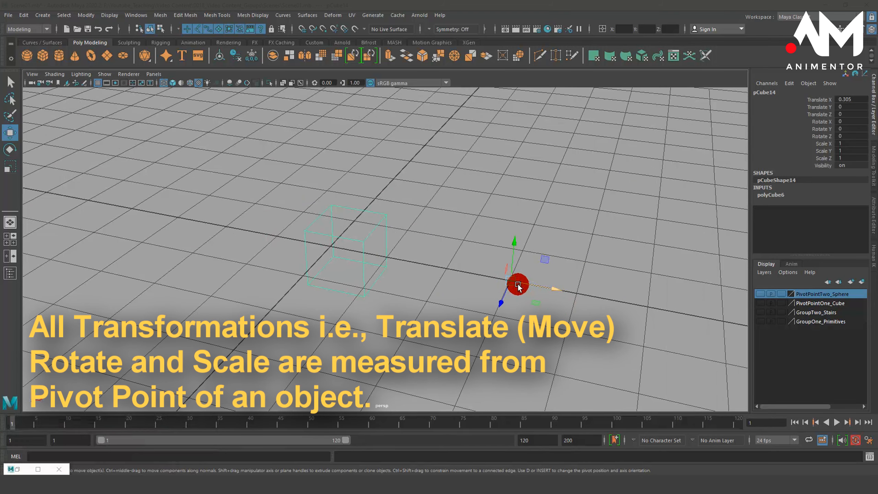
# - Try rotating and scaling the cube about its offset pivot, undoing the transformations
pyautogui.press('r')
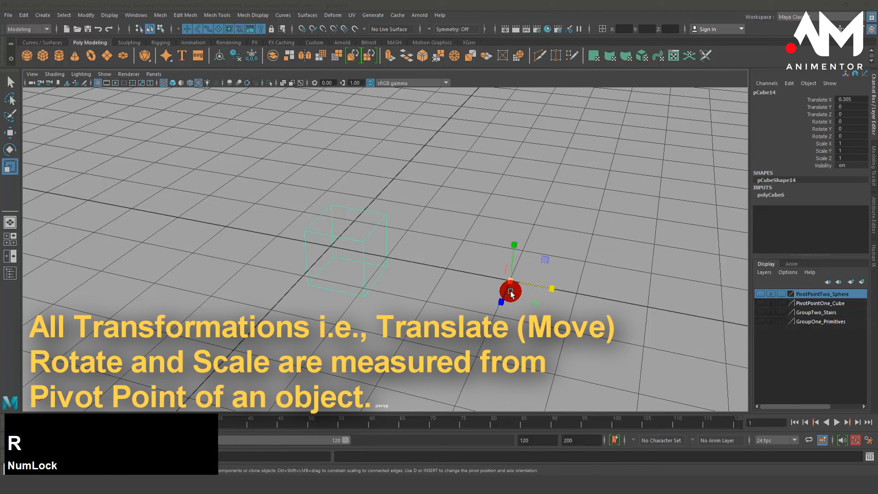
pyautogui.press('r')
pyautogui.press('e')
pyautogui.moveTo(508, 292)
pyautogui.mouseDown()
pyautogui.moveTo(472, 297)
pyautogui.moveTo(619, 249)
pyautogui.moveTo(524, 287)
pyautogui.moveTo(496, 288)
pyautogui.mouseUp()
pyautogui.press('z')
pyautogui.press('r')
pyautogui.hotkey('ctrl', 'z')
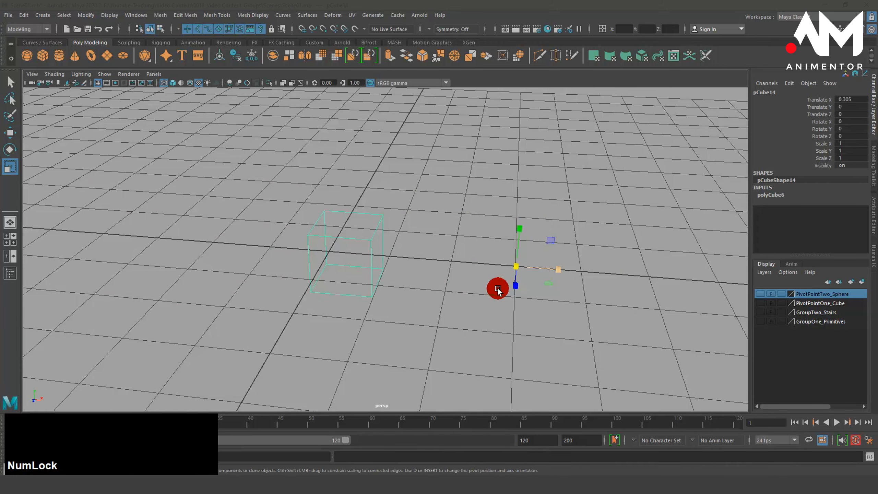
# - Centre the cube's offset pivot back in the middle of the cube with Center Pivot
pyautogui.press('w')
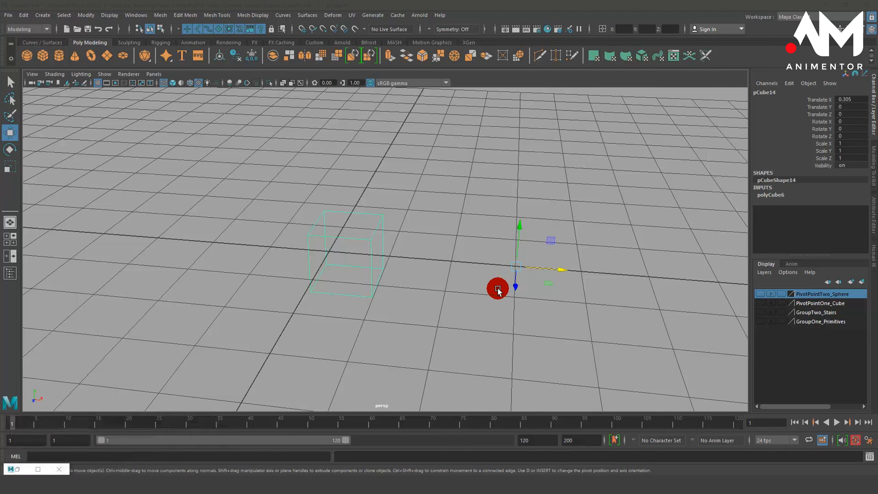
pyautogui.click(84, 15)
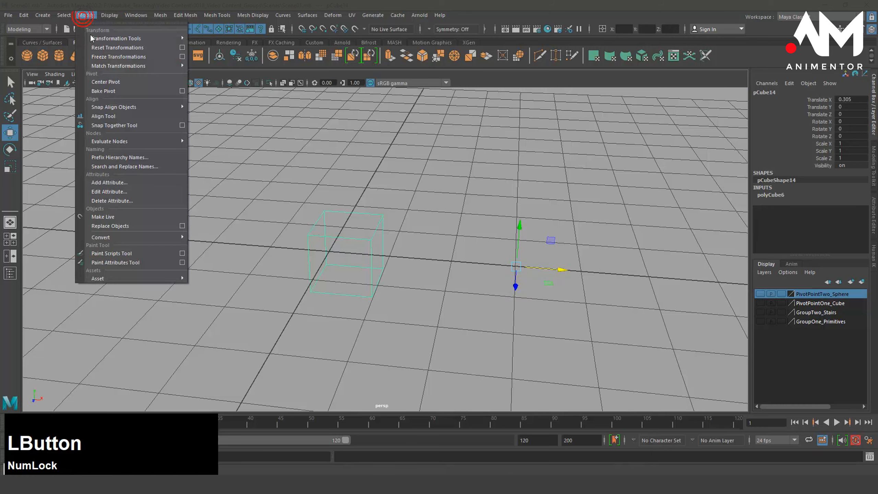
pyautogui.click(110, 81)
pyautogui.click(384, 244)
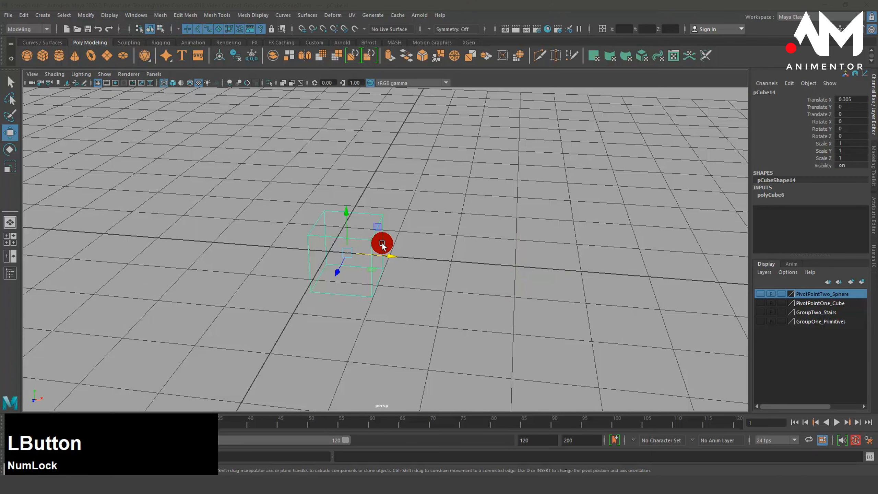
pyautogui.keyDown('alt'); pyautogui.moveTo(364, 260); pyautogui.dragTo(357, 261); pyautogui.keyUp('alt')
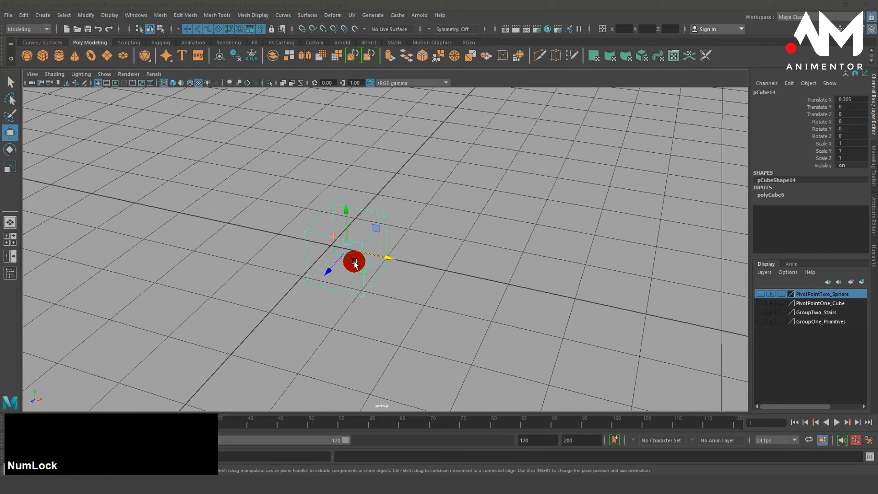
# - Try moving the cube along X with its centred pivot, and undo the move
pyautogui.press('w')
pyautogui.moveTo(384, 256); pyautogui.dragTo(508, 274)
pyautogui.press('z')
# - Try rotating and scaling the cube about its centred pivot, undoing both transformations
pyautogui.press('e')
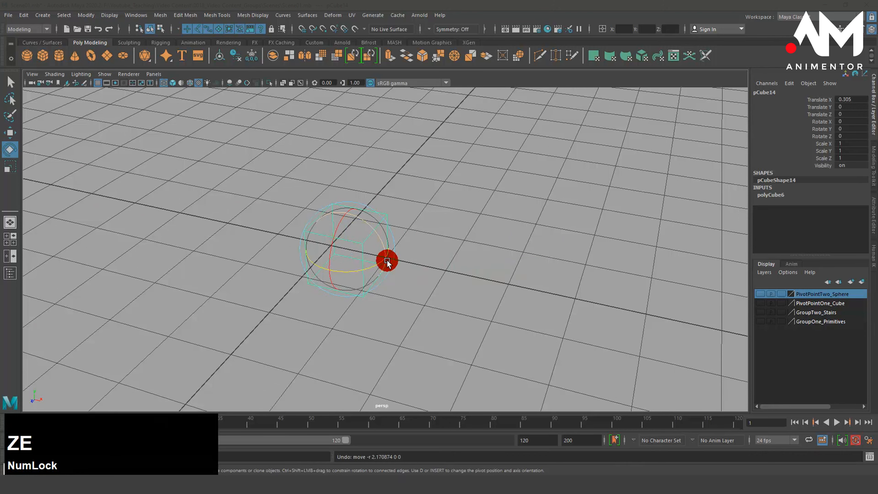
pyautogui.moveTo(362, 238); pyautogui.dragTo(362, 270)
pyautogui.press('z')
pyautogui.press('r')
pyautogui.hotkey('ctrl', 'z')
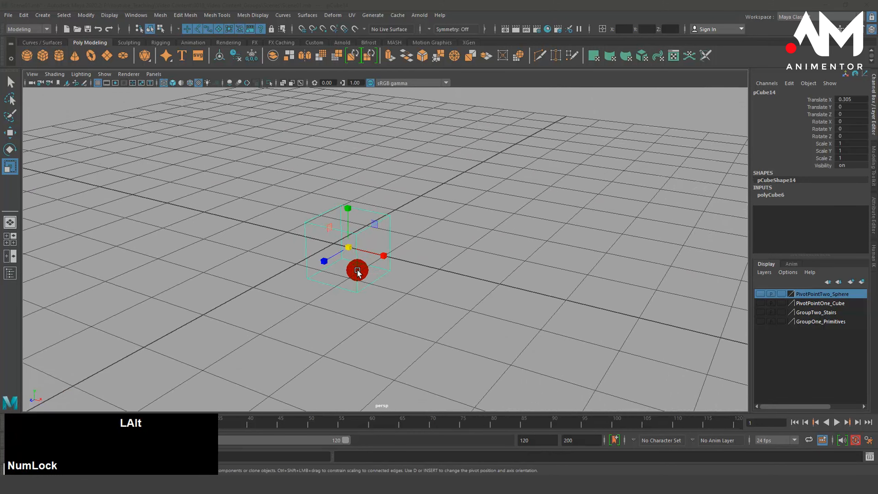
# - Examine the cube and its centred pivot from several angles and distances
pyautogui.keyDown('alt'); pyautogui.moveTo(357, 270); pyautogui.dragTo(501, 259, button='right'); pyautogui.keyUp('alt')
pyautogui.keyDown('alt'); pyautogui.moveTo(439, 258); pyautogui.dragTo(482, 248, button='middle'); pyautogui.keyUp('alt')
pyautogui.keyDown('alt'); pyautogui.moveTo(481, 248); pyautogui.dragTo(319, 244); pyautogui.keyUp('alt')
pyautogui.keyDown('alt'); pyautogui.moveTo(378, 251); pyautogui.dragTo(362, 257); pyautogui.keyUp('alt')
pyautogui.keyDown('alt'); pyautogui.moveTo(361, 256); pyautogui.dragTo(495, 257, button='right'); pyautogui.keyUp('alt')
pyautogui.keyDown('alt'); pyautogui.moveTo(438, 264); pyautogui.dragTo(319, 261); pyautogui.keyUp('alt')
pyautogui.keyDown('alt'); pyautogui.moveTo(319, 260); pyautogui.dragTo(347, 261, button='middle'); pyautogui.keyUp('alt')
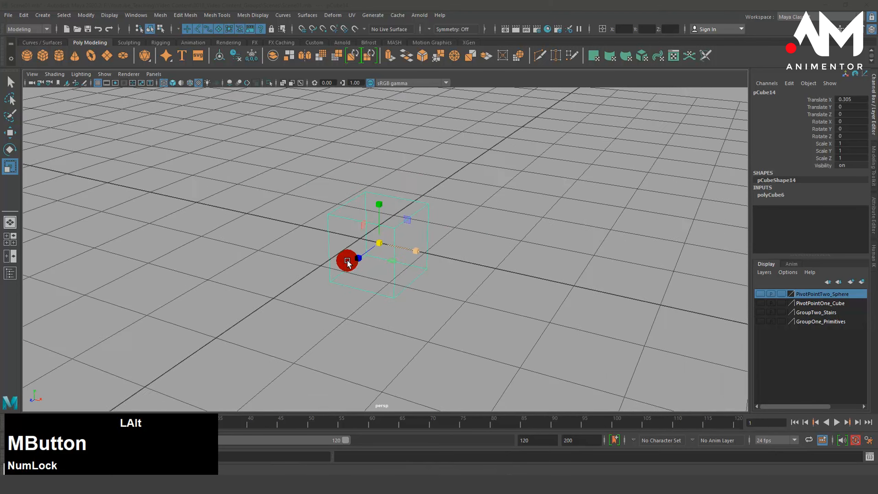
pyautogui.keyDown('alt'); pyautogui.moveTo(347, 261); pyautogui.dragTo(357, 281); pyautogui.keyUp('alt')
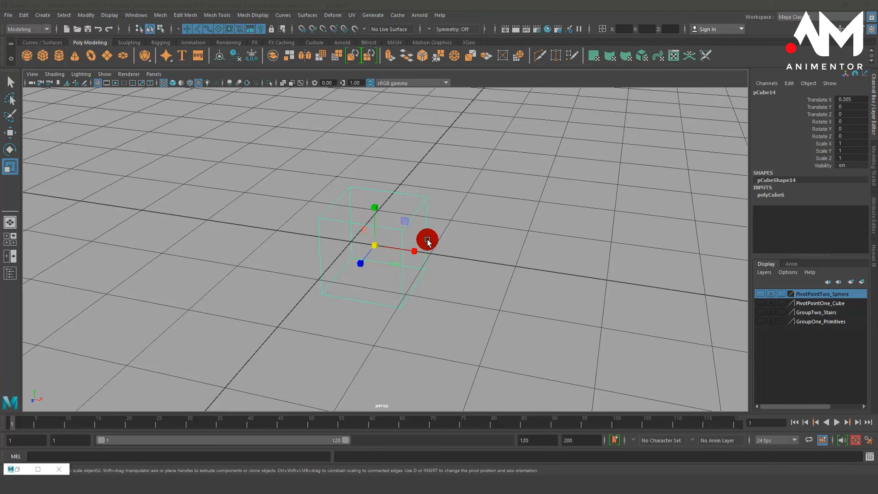
pyautogui.keyDown('alt'); pyautogui.moveTo(427, 239); pyautogui.dragTo(258, 239); pyautogui.keyUp('alt')
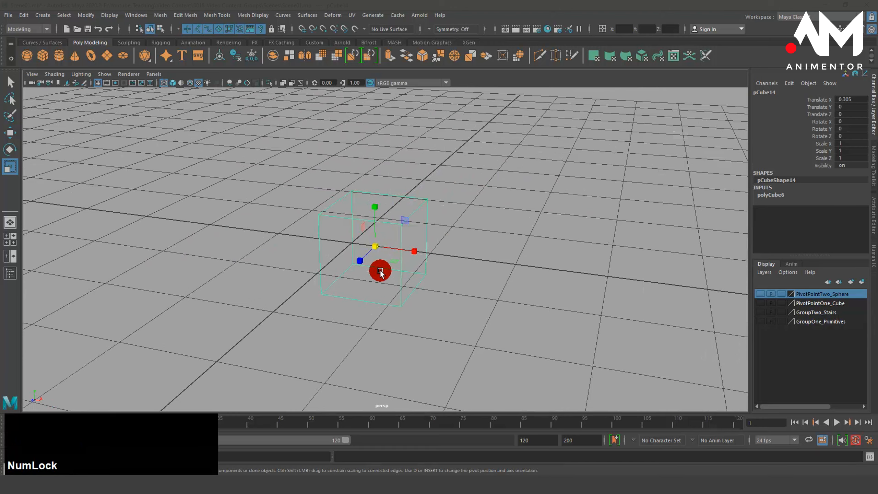
pyautogui.keyDown('alt'); pyautogui.moveTo(380, 273); pyautogui.dragTo(375, 270); pyautogui.keyUp('alt')
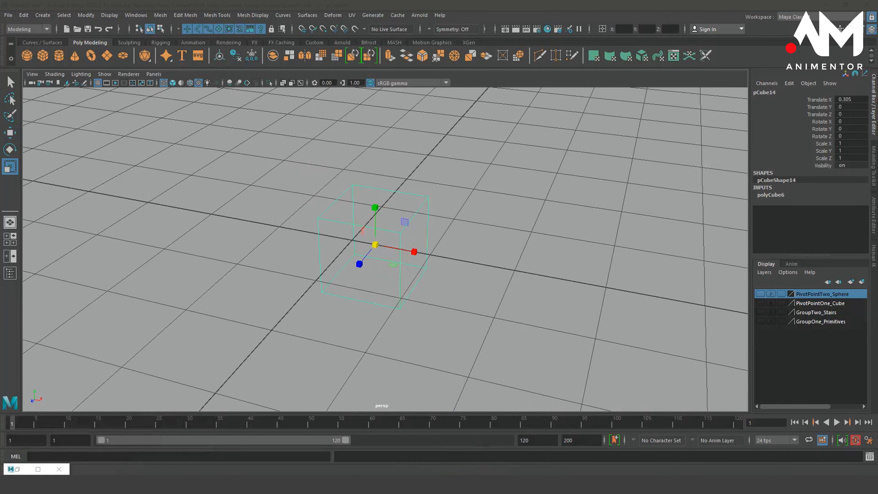
# - Switch to the photo viewer showing the diagram of the cube's possible pivot points
pyautogui.click(429, 484)
pyautogui.click(484, 431)
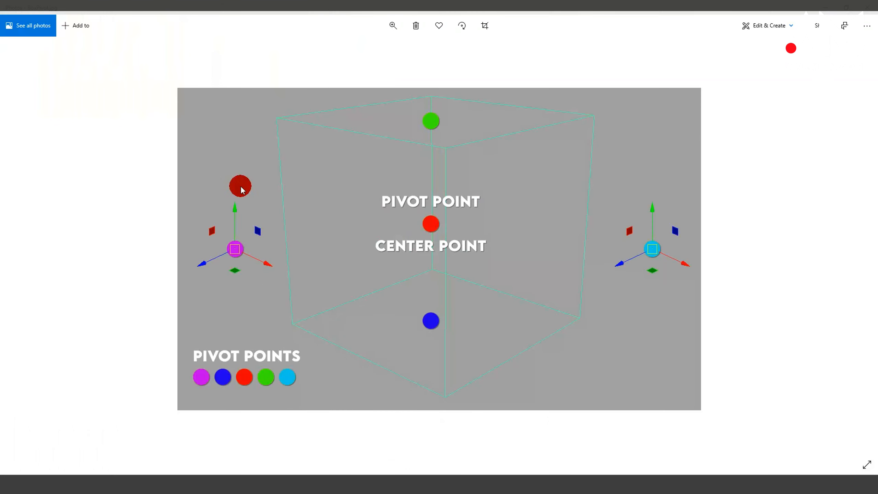
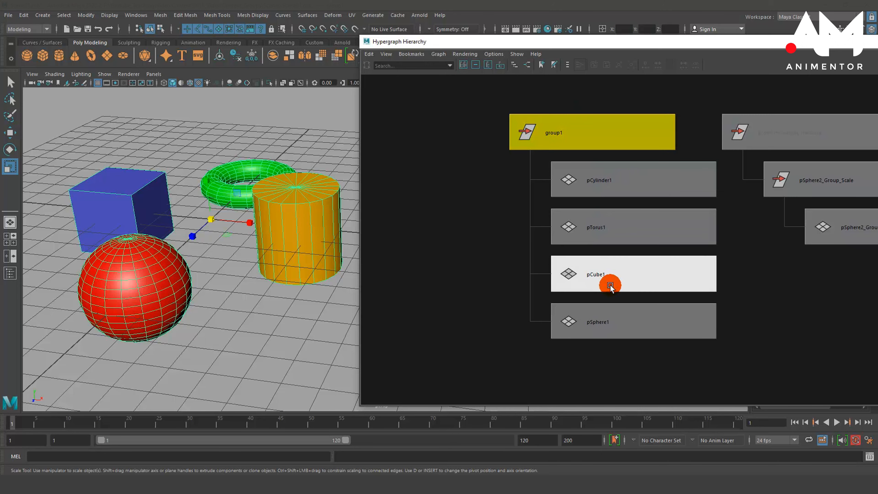
# - Select group1 in the Hypergraph and duplicate the whole group of shapes
pyautogui.click(557, 131)
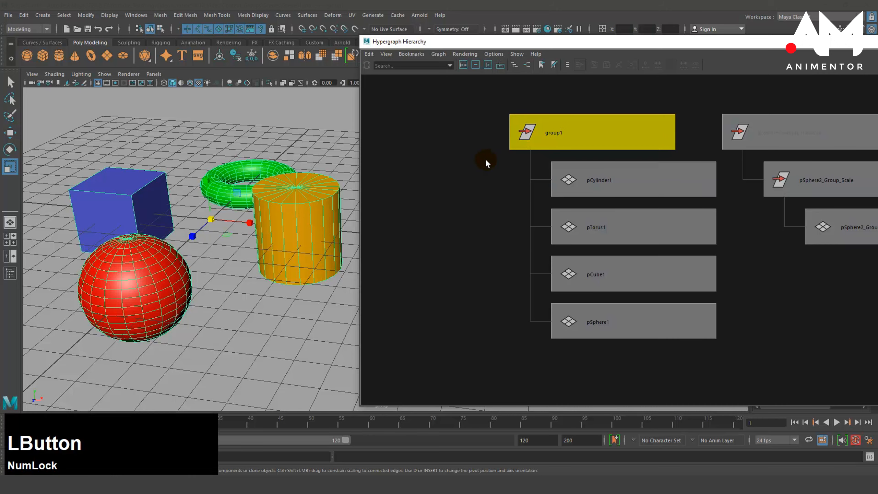
pyautogui.click(540, 100)
pyautogui.click(556, 125)
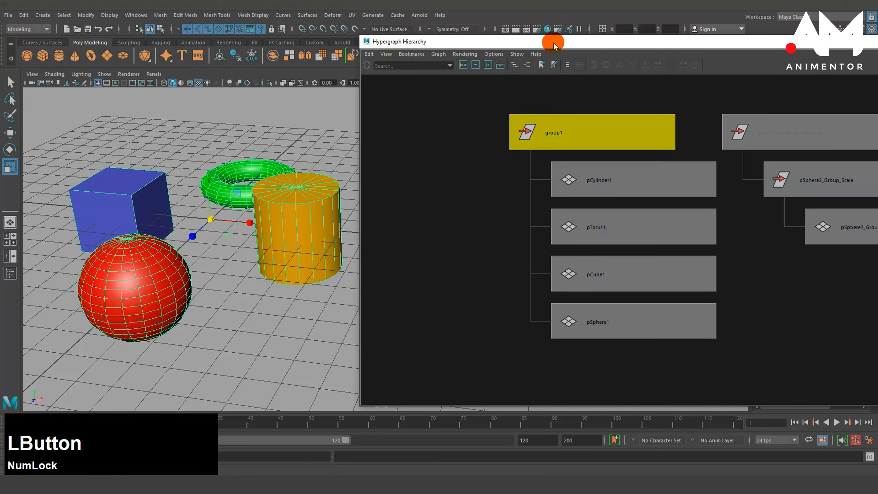
pyautogui.moveTo(557, 43); pyautogui.dragTo(650, 72)
pyautogui.keyDown('alt'); pyautogui.moveTo(369, 244); pyautogui.dragTo(309, 278, button='middle'); pyautogui.keyUp('alt')
pyautogui.keyDown('alt'); pyautogui.moveTo(308, 278); pyautogui.dragTo(247, 288, button='right'); pyautogui.keyUp('alt')
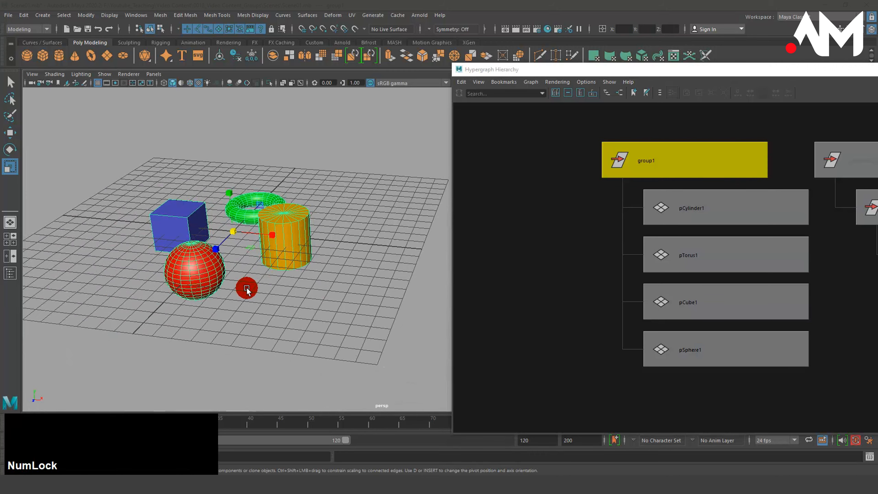
pyautogui.hotkey('ctrl', 'd')
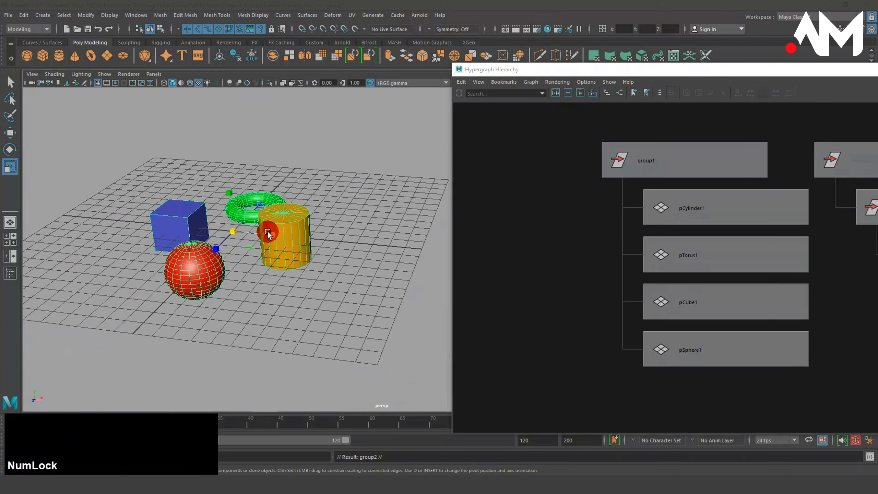
# - Move the duplicated group along positive X until it stands clear of the original shapes
pyautogui.press('w')
pyautogui.moveTo(279, 240); pyautogui.dragTo(463, 265)
pyautogui.keyDown('alt'); pyautogui.moveTo(398, 264); pyautogui.dragTo(316, 262, button='right'); pyautogui.keyUp('alt')
pyautogui.keyDown('alt'); pyautogui.middleClick(316, 261); pyautogui.keyUp('alt')
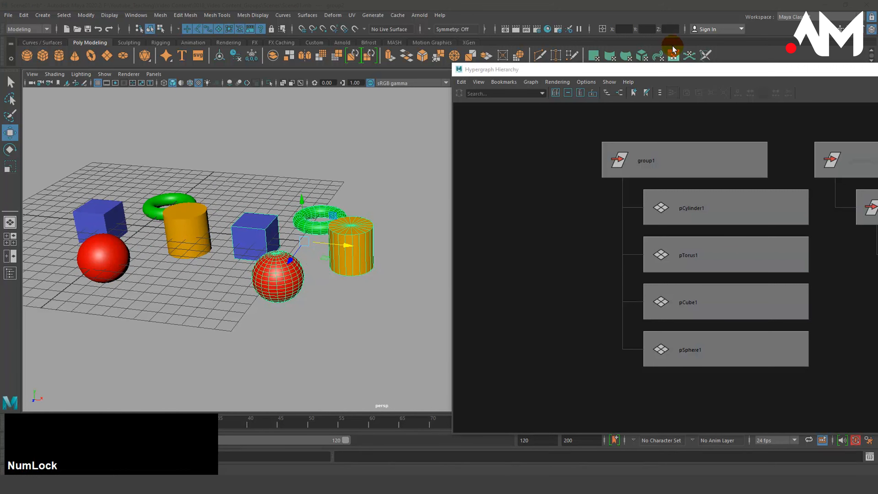
# - Locate the duplicated group2 in the Hypergraph and examine its four child nodes
pyautogui.moveTo(663, 72); pyautogui.dragTo(437, 44)
pyautogui.keyDown('alt'); pyautogui.moveTo(675, 223); pyautogui.dragTo(367, 265, button='right'); pyautogui.keyUp('alt')
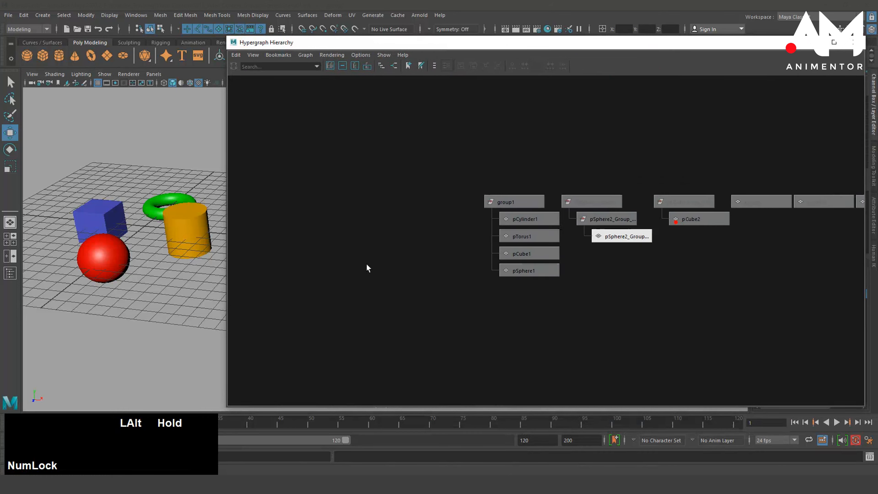
pyautogui.keyDown('alt'); pyautogui.moveTo(702, 268); pyautogui.dragTo(609, 270, button='middle'); pyautogui.keyUp('alt')
pyautogui.press('f')
pyautogui.scroll(-3, 611, 269)
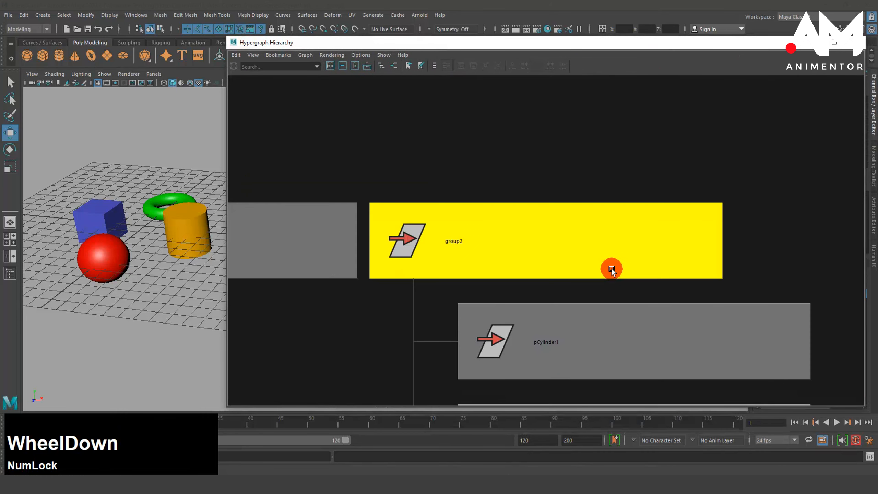
pyautogui.scroll(-5, 606, 266)
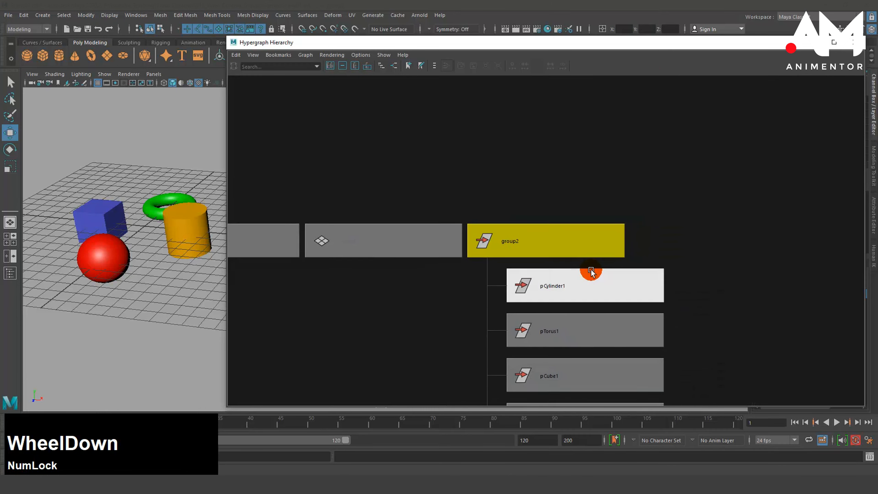
pyautogui.moveTo(593, 300); pyautogui.dragTo(641, 239, button='middle')
pyautogui.keyDown('alt'); pyautogui.moveTo(641, 240); pyautogui.dragTo(684, 240, button='right'); pyautogui.keyUp('alt')
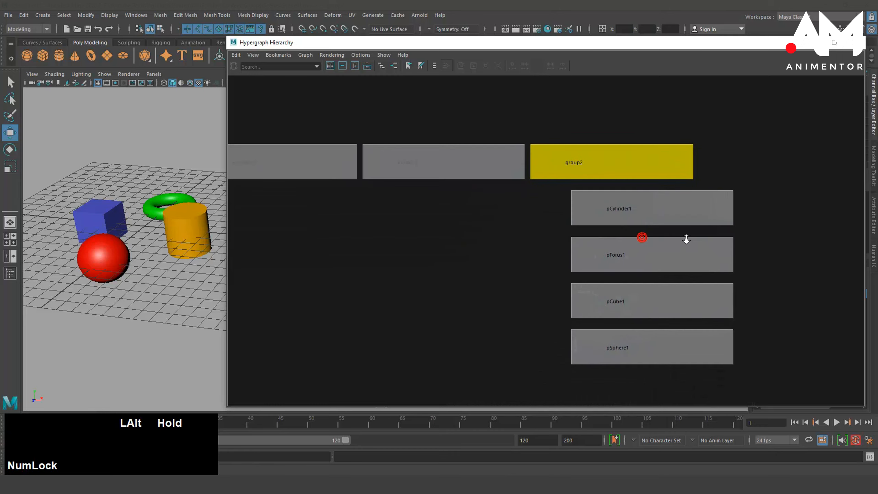
pyautogui.keyDown('alt'); pyautogui.moveTo(565, 262); pyautogui.dragTo(599, 263, button='middle'); pyautogui.keyUp('alt')
# - Select group2's cylinder, torus, cube and sphere nodes one by one to identify them in the scene
pyautogui.click(668, 208)
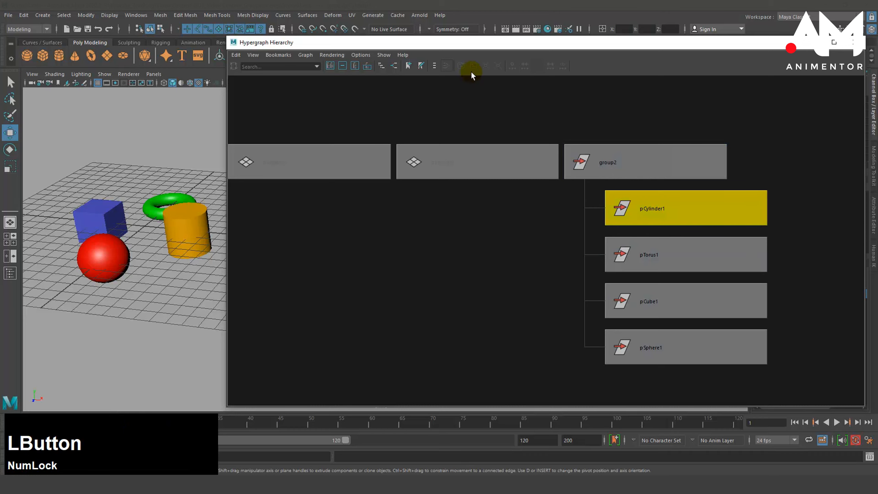
pyautogui.click(804, 300)
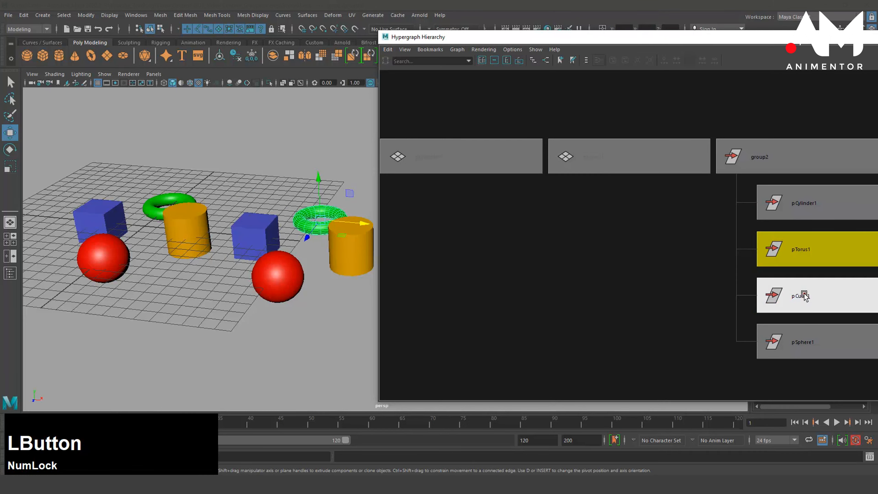
pyautogui.click(804, 344)
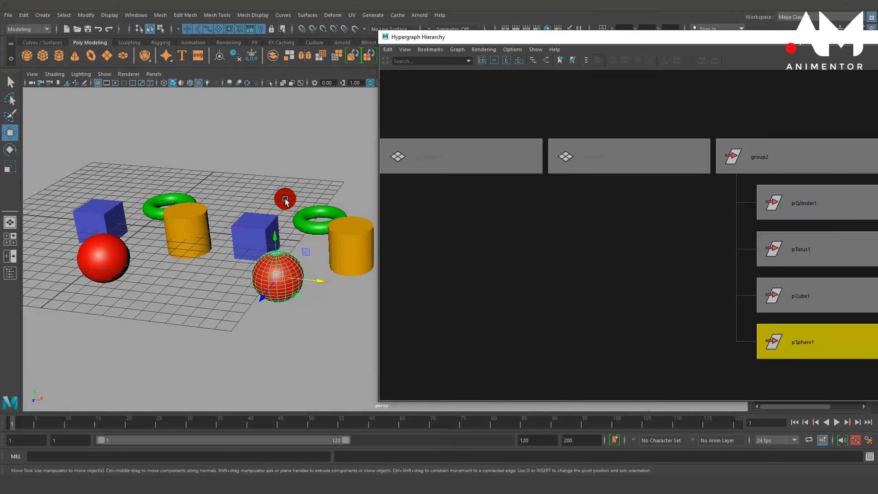
pyautogui.keyDown('alt'); pyautogui.moveTo(284, 207); pyautogui.dragTo(303, 213, button='middle'); pyautogui.keyUp('alt')
pyautogui.keyDown('alt'); pyautogui.moveTo(268, 277); pyautogui.dragTo(313, 271, button='right'); pyautogui.keyUp('alt')
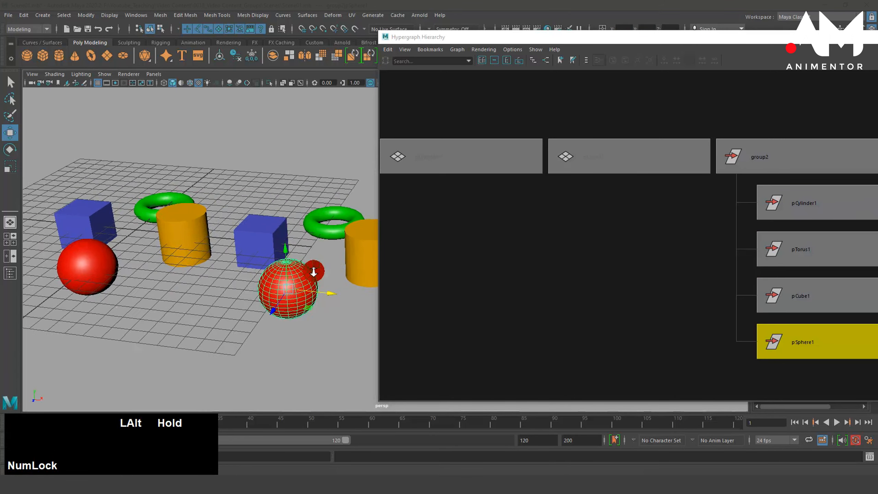
pyautogui.keyDown('alt'); pyautogui.moveTo(328, 202); pyautogui.dragTo(331, 195, button='middle'); pyautogui.keyUp('alt')
# - Select the parent node group2 to highlight all of the duplicated shapes in the scene
pyautogui.moveTo(408, 32); pyautogui.dragTo(198, 33)
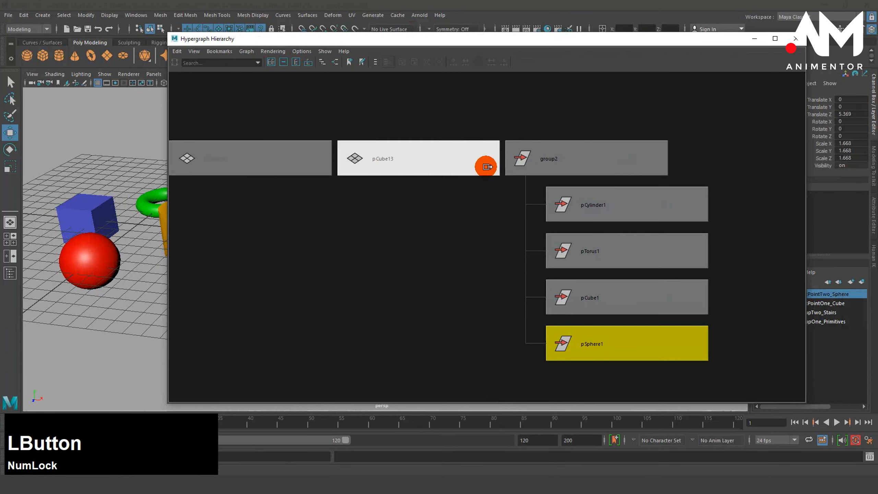
pyautogui.click(561, 145)
pyautogui.moveTo(497, 39); pyautogui.dragTo(738, 52)
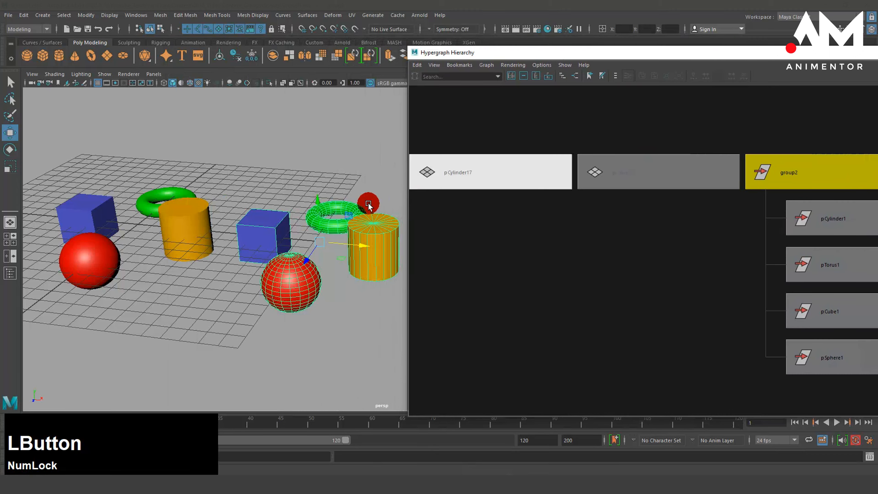
# - Select the original green torus in the scene and step up the hierarchy to its parent group1
pyautogui.scroll(-3, 463, 296)
pyautogui.keyDown('alt'); pyautogui.moveTo(463, 296); pyautogui.dragTo(768, 286, button='middle'); pyautogui.keyUp('alt')
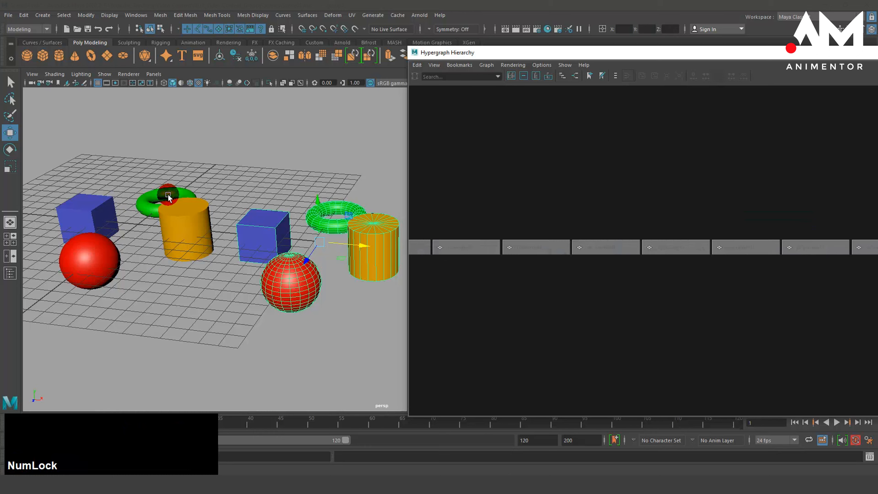
pyautogui.click(167, 192)
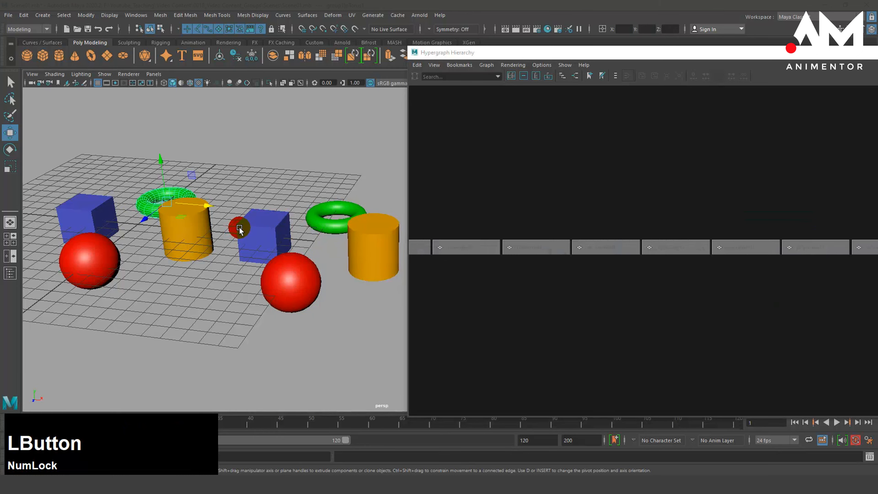
pyautogui.keyDown('alt'); pyautogui.moveTo(215, 211); pyautogui.dragTo(293, 217, button='middle'); pyautogui.keyUp('alt')
pyautogui.keyDown('alt'); pyautogui.moveTo(294, 218); pyautogui.dragTo(334, 221, button='right'); pyautogui.keyUp('alt')
pyautogui.keyDown('alt'); pyautogui.moveTo(312, 216); pyautogui.dragTo(319, 226, button='middle'); pyautogui.keyUp('alt')
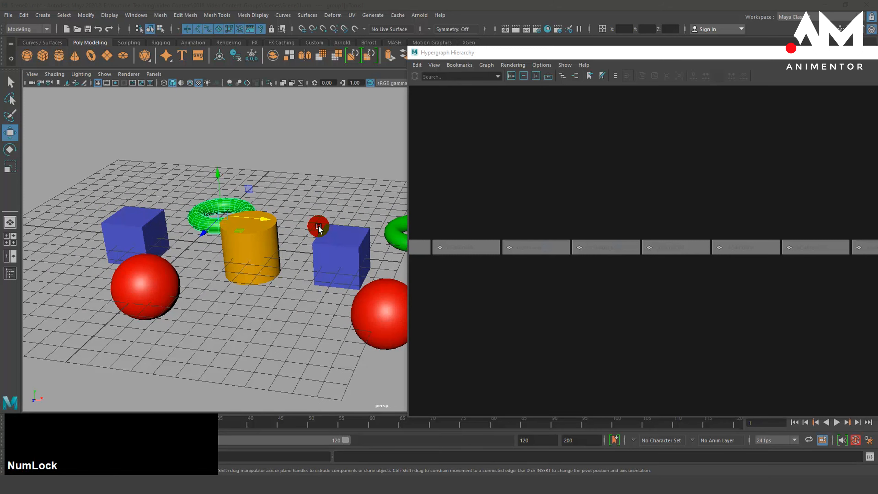
pyautogui.press('Up')
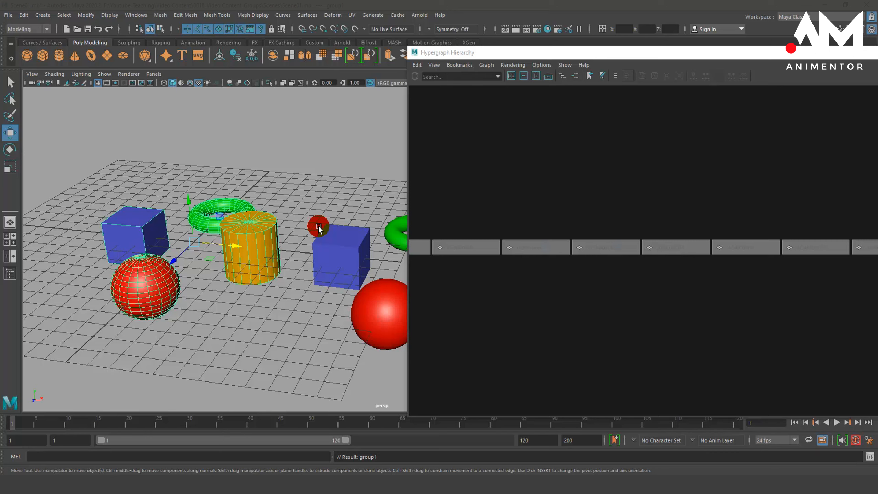
pyautogui.press('Up')
pyautogui.press('Down')
pyautogui.press('Up')
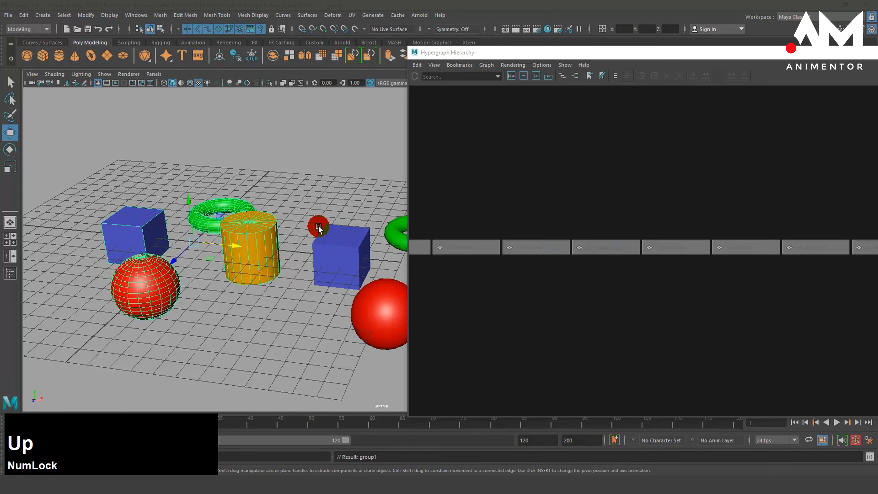
# - Frame group1 in the Hypergraph and examine its cylinder, torus, cube and sphere child nodes
pyautogui.press('f')
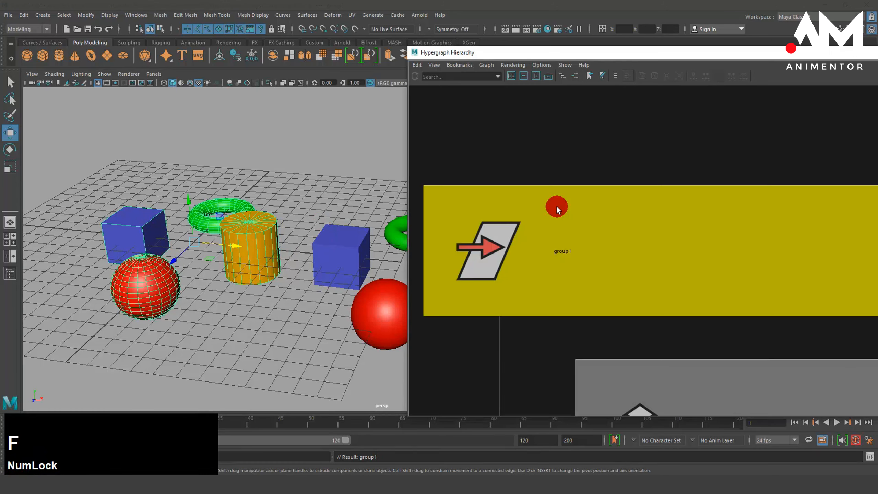
pyautogui.scroll(-3, 632, 249)
pyautogui.scroll(-2, 632, 250)
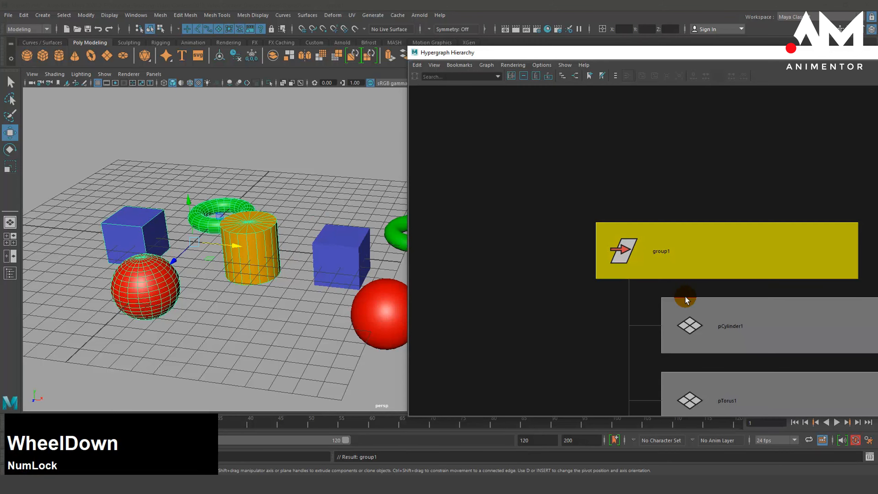
pyautogui.keyDown('alt'); pyautogui.moveTo(685, 298); pyautogui.dragTo(633, 216, button='middle'); pyautogui.keyUp('alt')
pyautogui.keyDown('alt'); pyautogui.scroll(-2, 633, 216); pyautogui.keyUp('alt')
pyautogui.keyDown('alt'); pyautogui.moveTo(718, 279); pyautogui.dragTo(619, 243, button='middle'); pyautogui.keyUp('alt')
pyautogui.keyDown('alt'); pyautogui.moveTo(619, 243); pyautogui.dragTo(600, 243, button='right'); pyautogui.keyUp('alt')
pyautogui.keyDown('alt'); pyautogui.moveTo(607, 238); pyautogui.dragTo(586, 252, button='middle'); pyautogui.keyUp('alt')
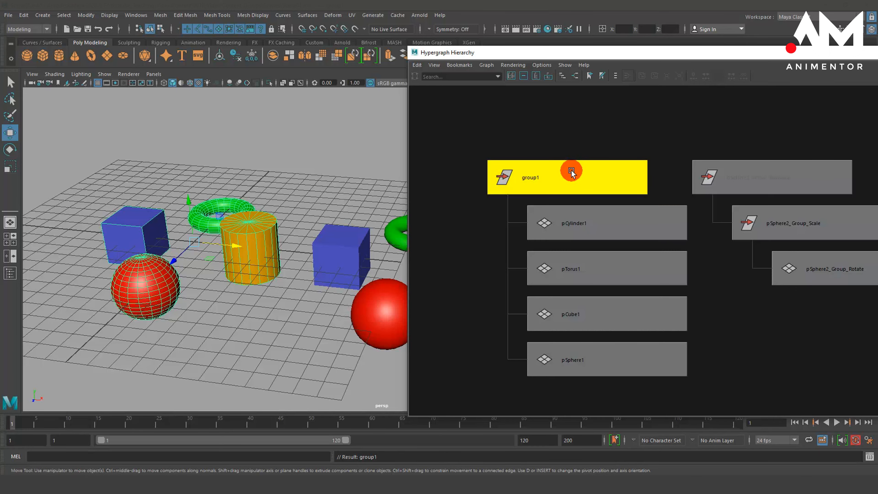
# - Minimize the Hypergraph, select the duplicated green torus, step up to its parent group2 and delete that group
pyautogui.moveTo(603, 55); pyautogui.dragTo(278, 56)
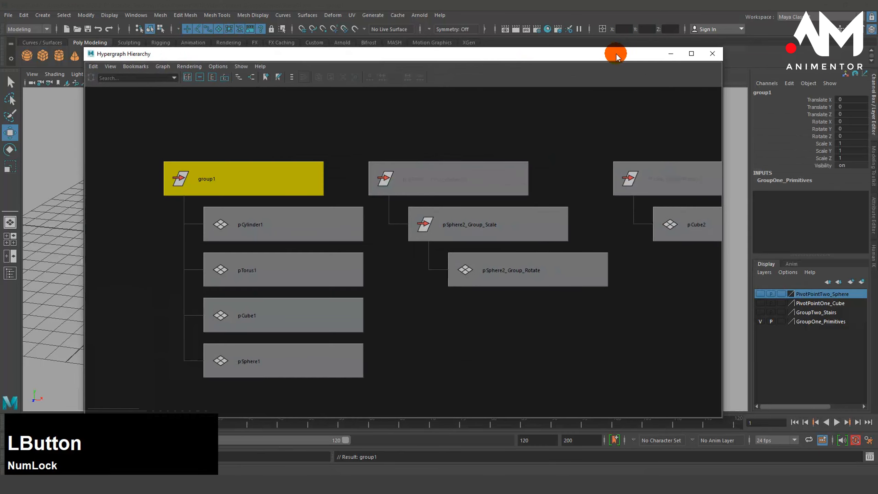
pyautogui.click(674, 53)
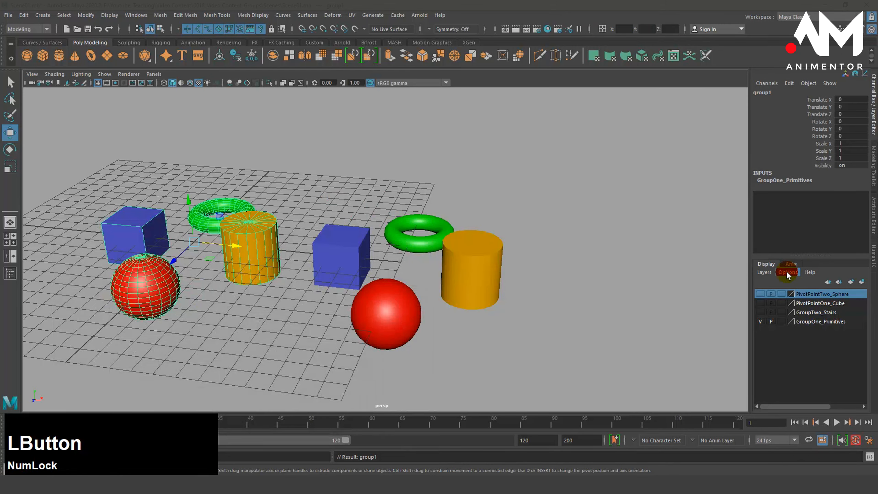
pyautogui.click(432, 219)
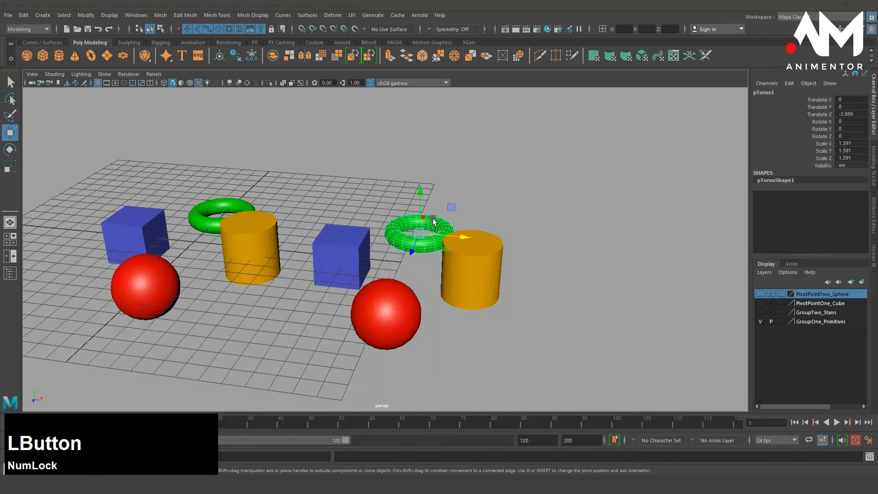
pyautogui.press('Up')
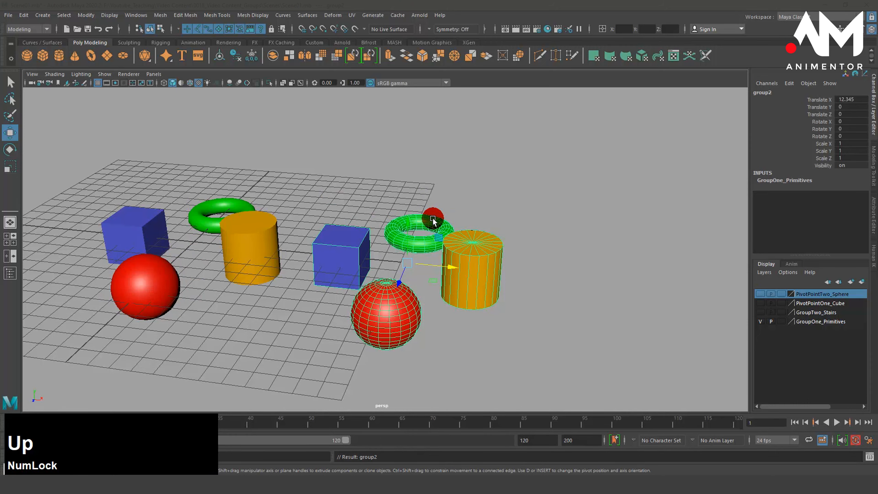
pyautogui.press('Delete')
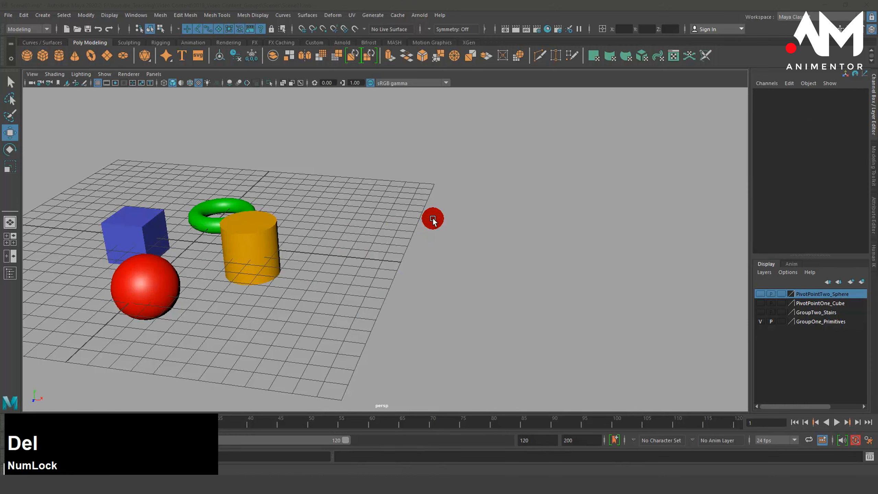
# - Select the orange cylinder, switch to the red sphere, and step up the hierarchy to its parent group1
pyautogui.keyDown('alt'); pyautogui.moveTo(401, 230); pyautogui.dragTo(526, 241, button='middle'); pyautogui.keyUp('alt')
pyautogui.keyDown('alt'); pyautogui.moveTo(526, 241); pyautogui.dragTo(457, 231); pyautogui.keyUp('alt')
pyautogui.click(457, 230)
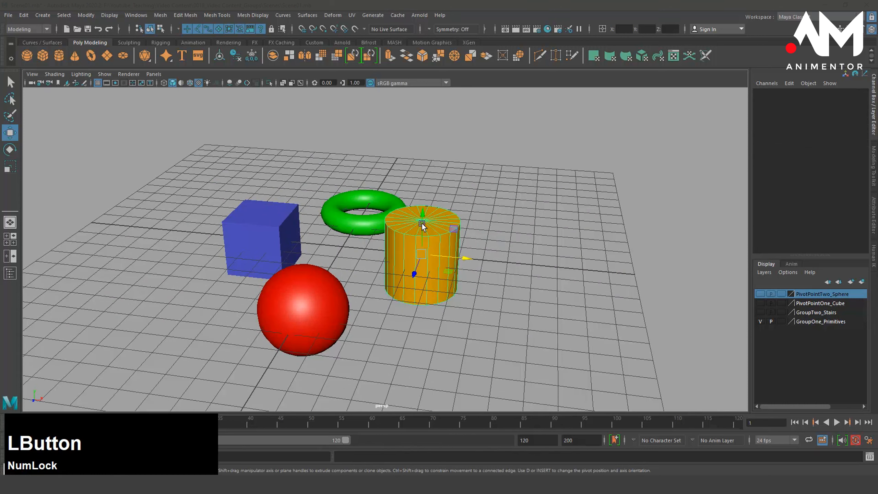
pyautogui.click(336, 326)
pyautogui.press('Up')
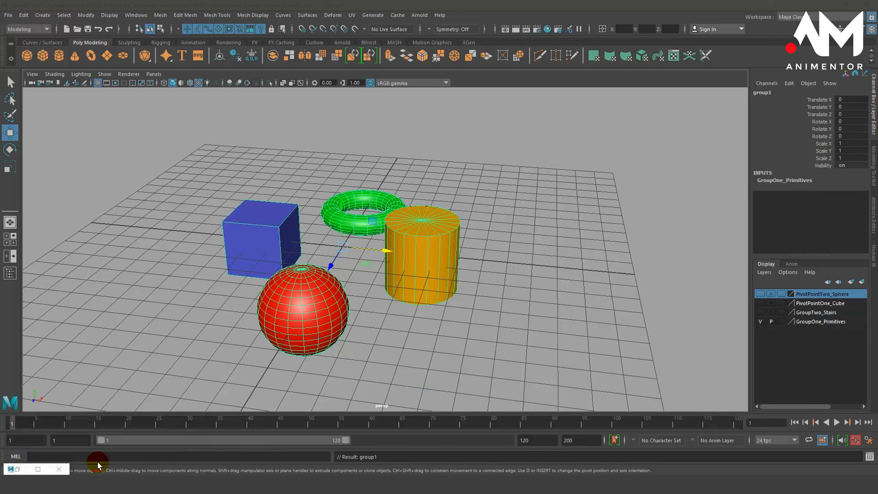
# - Restore the Hypergraph beside the scene and select group1's cylinder, torus, cube and sphere nodes one by one, ending on group1
pyautogui.click(17, 468)
pyautogui.moveTo(410, 54); pyautogui.dragTo(781, 40)
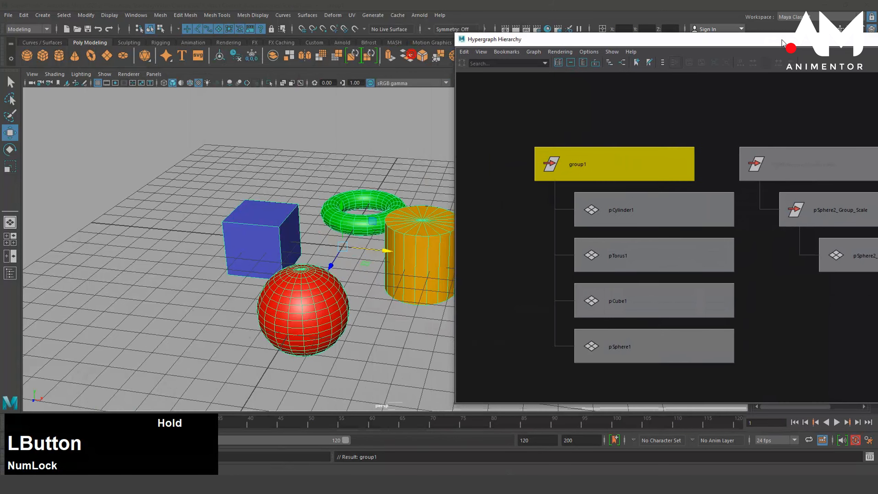
pyautogui.click(590, 104)
pyautogui.click(594, 161)
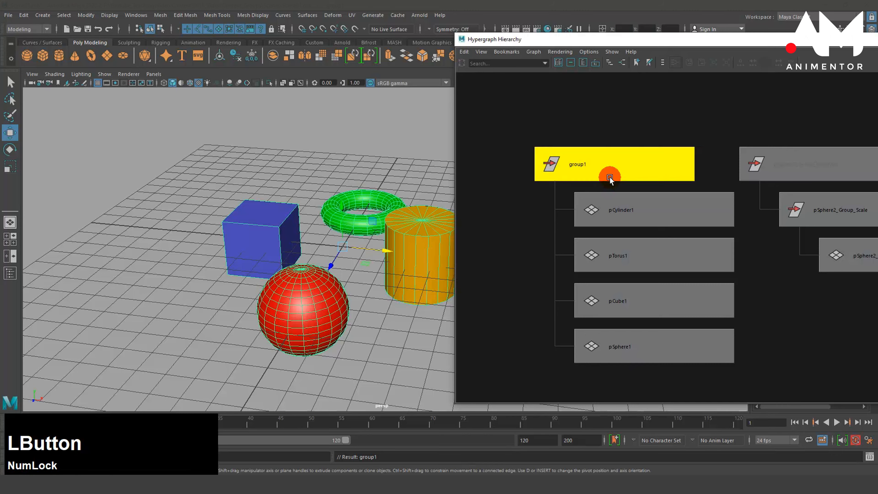
pyautogui.click(637, 210)
pyautogui.click(637, 255)
pyautogui.click(637, 300)
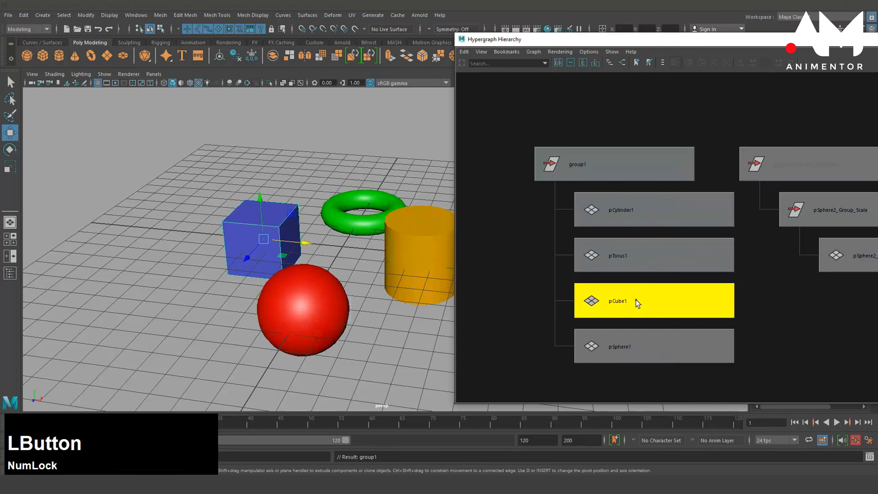
pyautogui.click(637, 347)
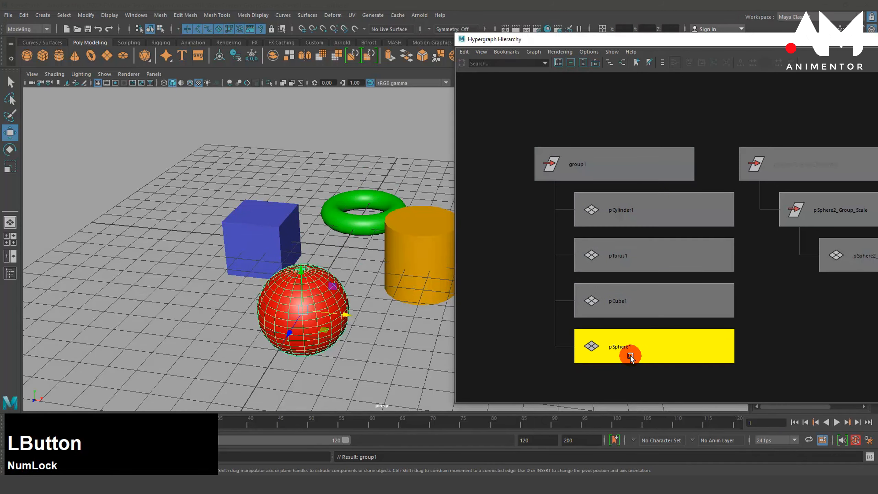
pyautogui.click(610, 164)
# - Minimize the Hypergraph and hide the GroupOne_Primitives layer to empty the scene
pyautogui.moveTo(653, 40); pyautogui.dragTo(389, 36)
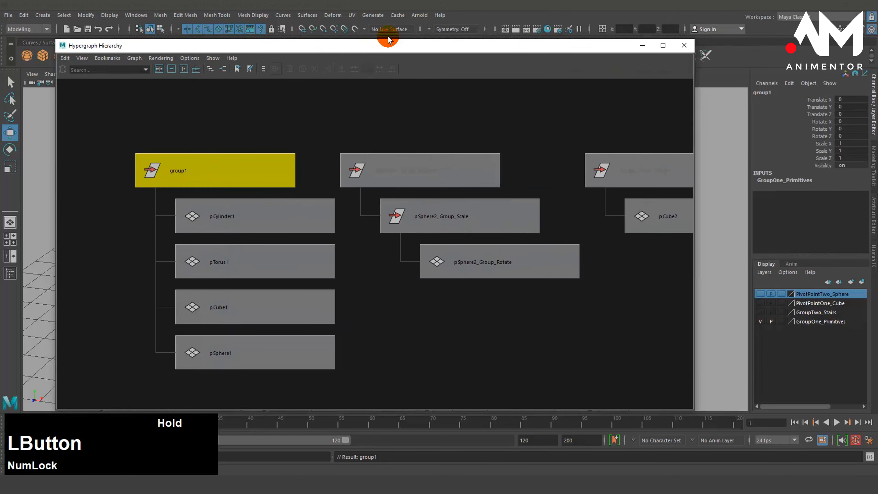
pyautogui.click(642, 46)
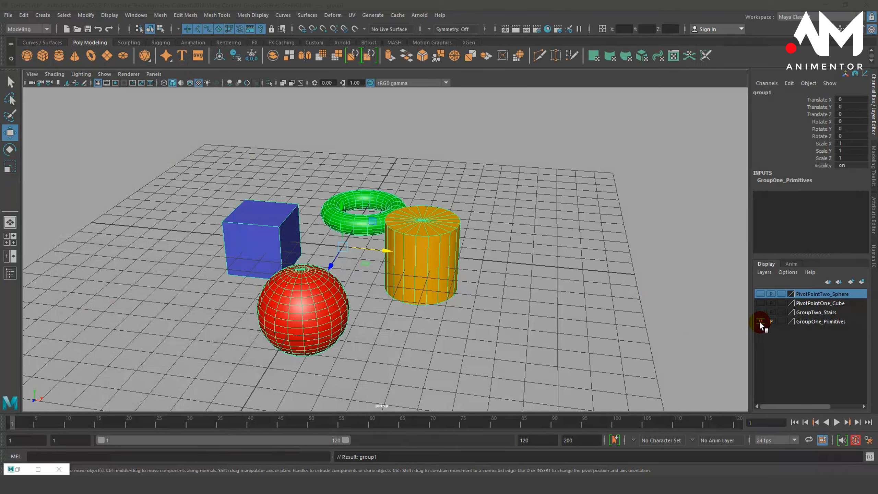
pyautogui.click(760, 322)
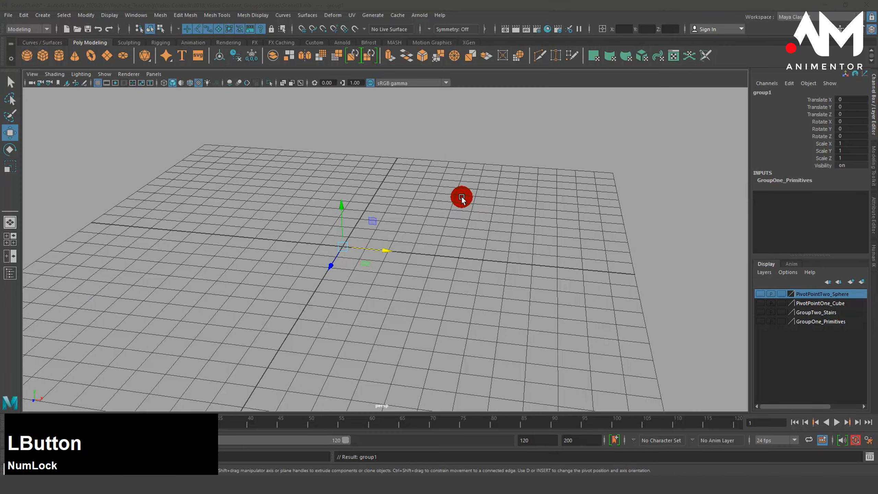
# - Create a polygon cube at the origin and a polygon sphere moved about 4 units along positive X
pyautogui.keyDown('alt'); pyautogui.moveTo(445, 212); pyautogui.dragTo(479, 204, button='middle'); pyautogui.keyUp('alt')
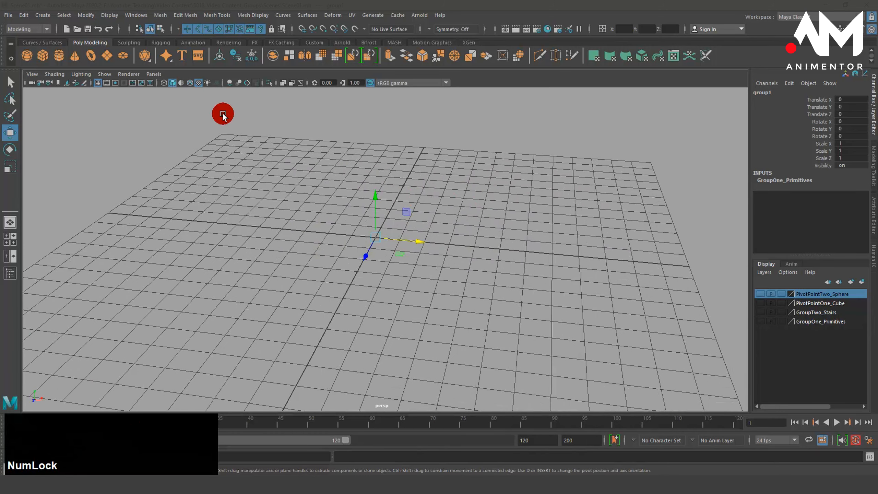
pyautogui.click(42, 49)
pyautogui.keyDown('alt'); pyautogui.moveTo(385, 254); pyautogui.dragTo(577, 249, button='middle'); pyautogui.keyUp('alt')
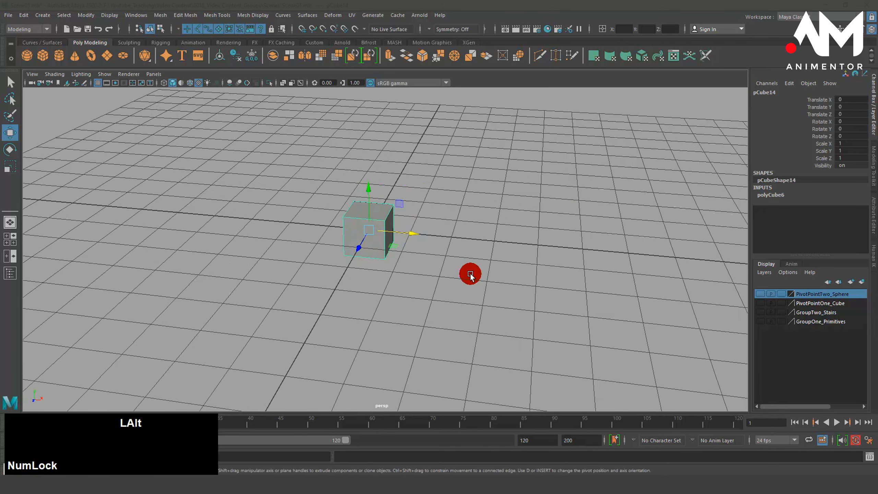
pyautogui.keyDown('alt'); pyautogui.moveTo(470, 274); pyautogui.dragTo(327, 232); pyautogui.keyUp('alt')
pyautogui.click(27, 55)
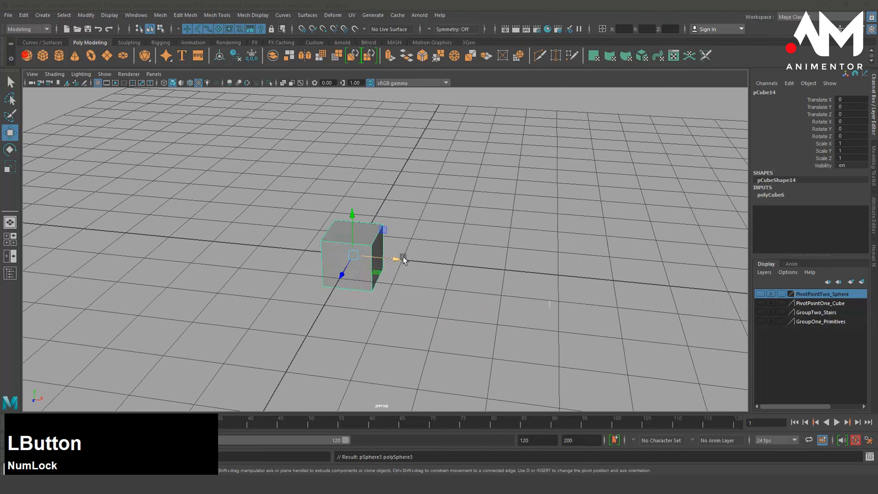
pyautogui.moveTo(398, 258); pyautogui.dragTo(601, 278)
# - Scale the cube uniformly to about 1.64, move it to about -3.68 on X, and deselect it
pyautogui.click(374, 238)
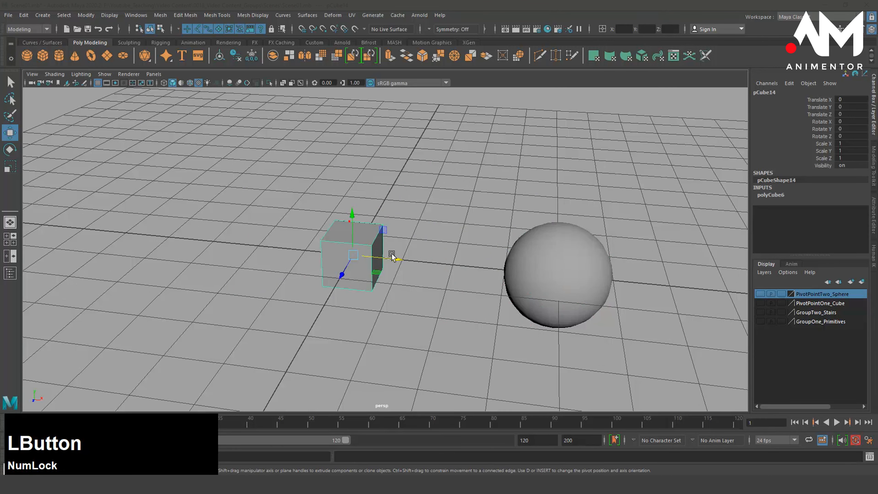
pyautogui.press('r')
pyautogui.moveTo(386, 257); pyautogui.dragTo(228, 254)
pyautogui.press('w')
pyautogui.scroll(-5, 318, 296)
pyautogui.keyDown('alt'); pyautogui.moveTo(298, 295); pyautogui.dragTo(315, 306); pyautogui.keyUp('alt')
pyautogui.click(364, 303)
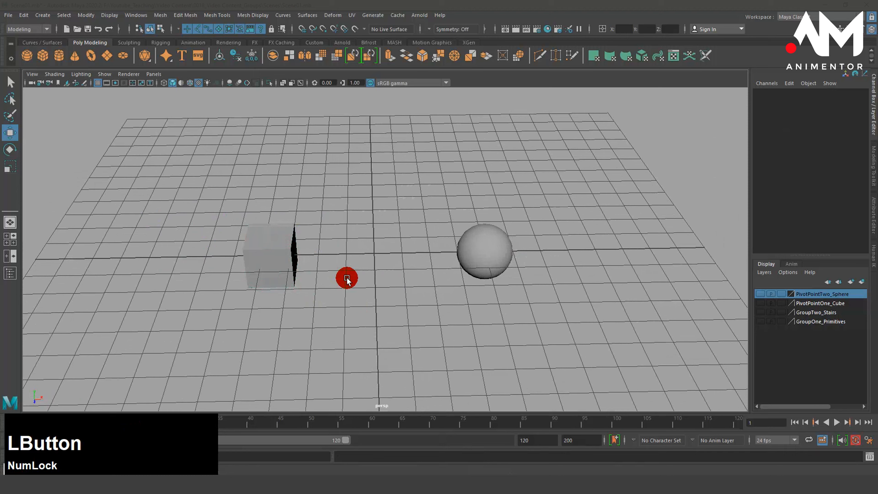
# - Select the cube and the sphere together and open the options of the Group command
pyautogui.click(284, 239)
pyautogui.keyDown('shift'); pyautogui.click(495, 233); pyautogui.keyUp('shift')
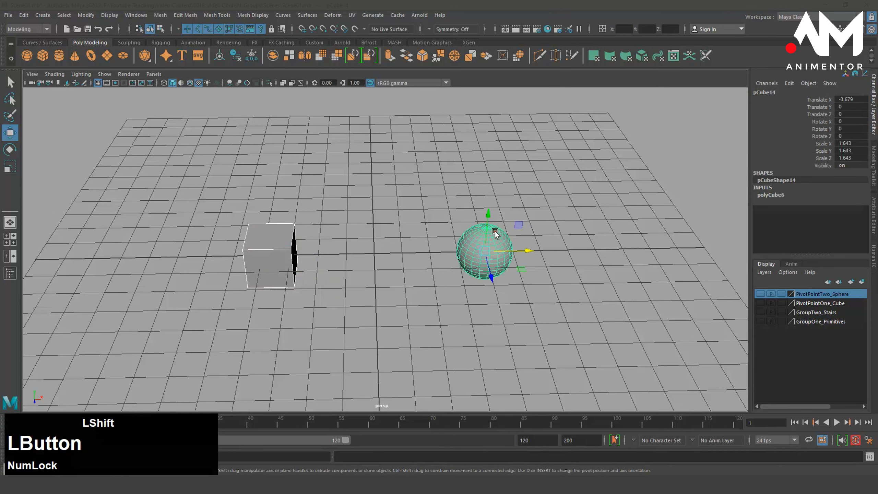
pyautogui.click(489, 239)
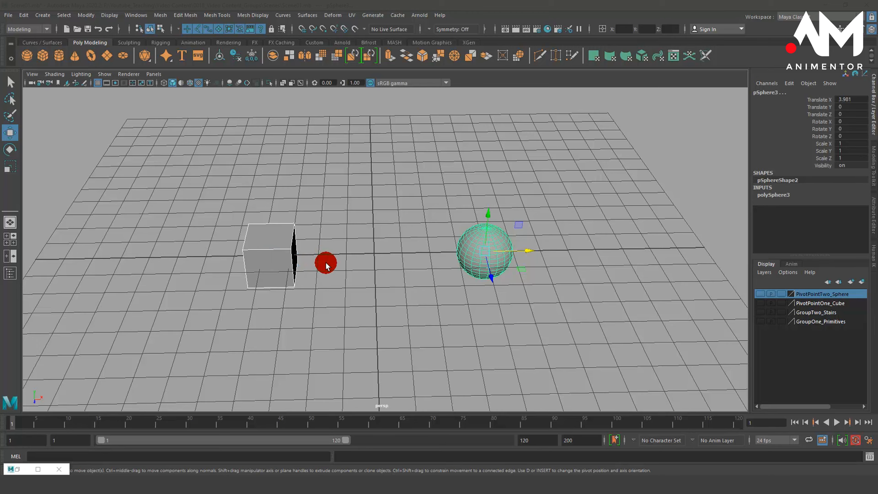
pyautogui.keyDown('alt'); pyautogui.moveTo(374, 301); pyautogui.dragTo(378, 290); pyautogui.keyUp('alt')
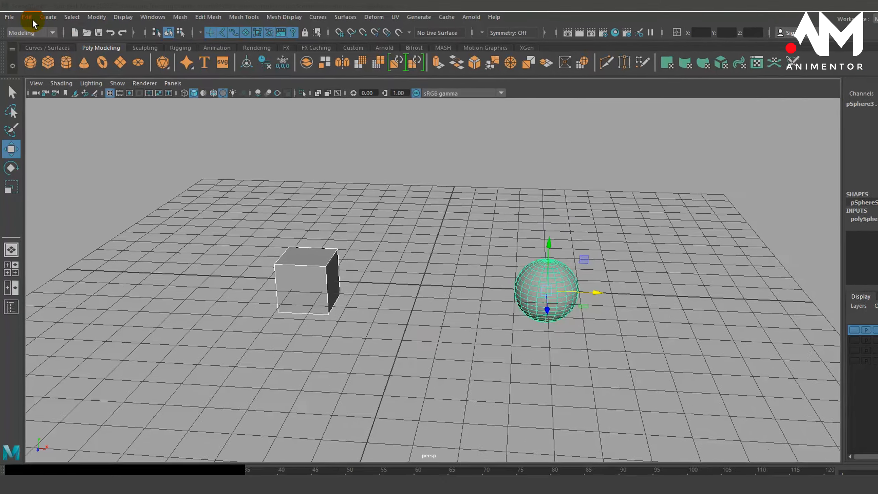
pyautogui.click(24, 15)
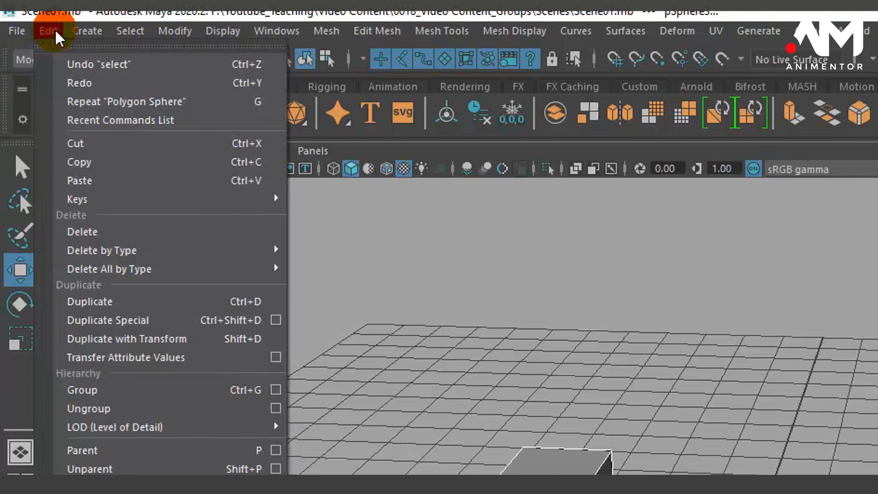
pyautogui.click(167, 398)
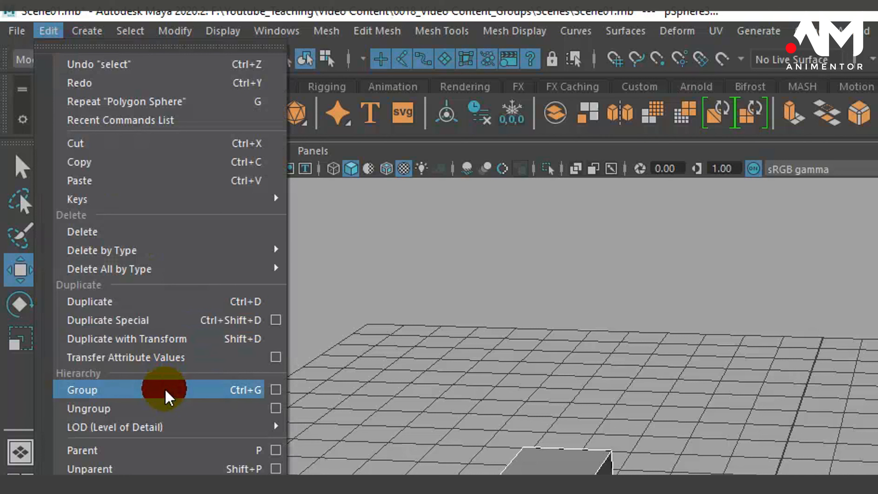
pyautogui.click(275, 390)
pyautogui.moveTo(350, 273); pyautogui.dragTo(828, 118)
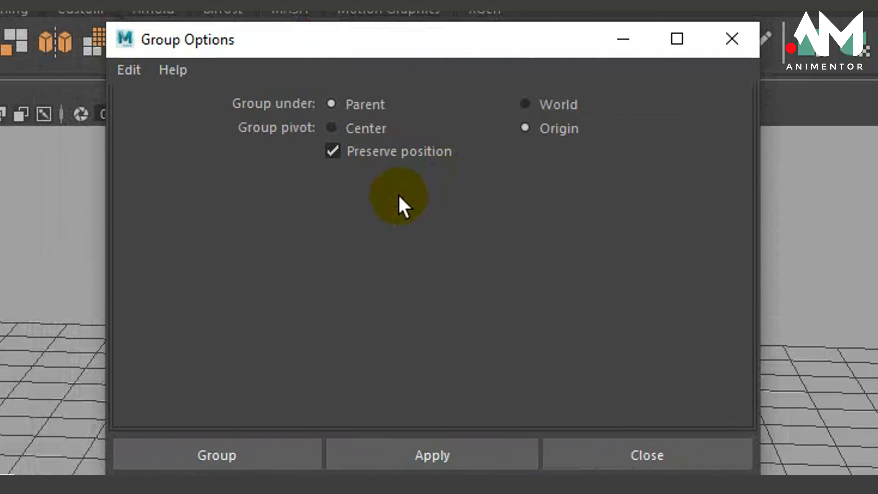
# - Group the cube and sphere under Parent, with the group pivot at Origin and Preserve position enabled
pyautogui.moveTo(384, 49); pyautogui.dragTo(383, 59)
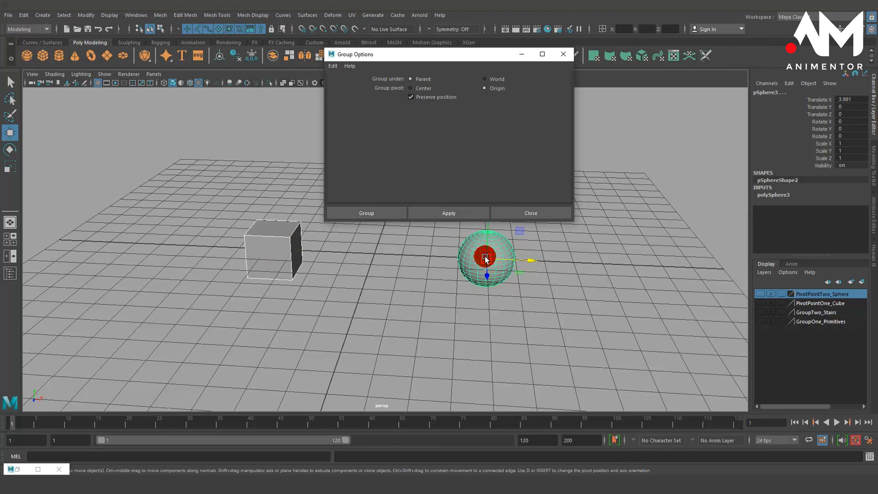
pyautogui.moveTo(484, 257); pyautogui.dragTo(487, 245)
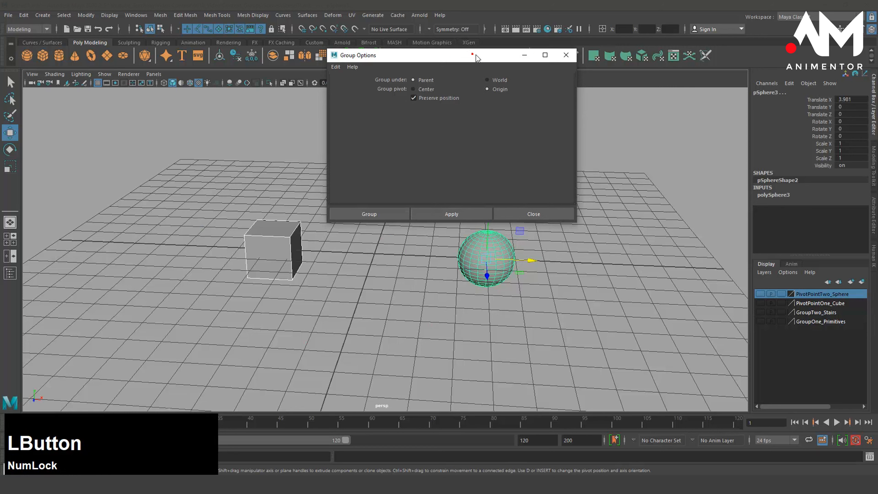
pyautogui.moveTo(470, 55); pyautogui.dragTo(703, 46)
pyautogui.click(673, 212)
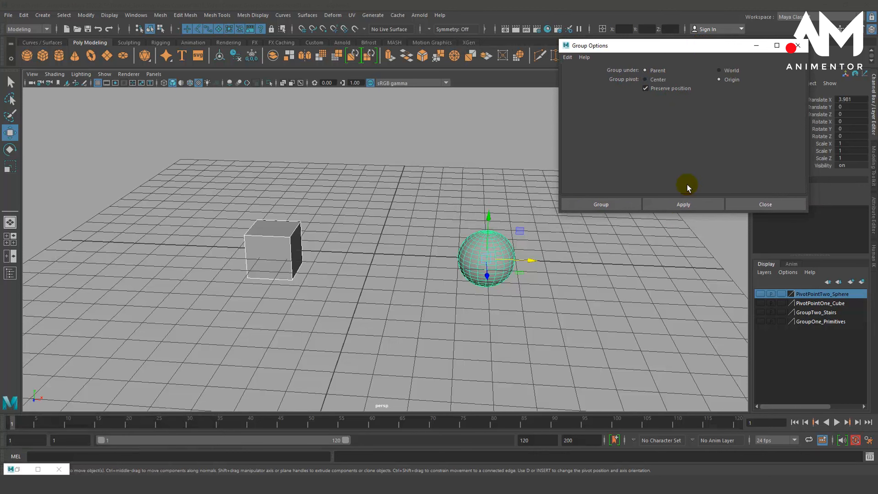
pyautogui.click(672, 204)
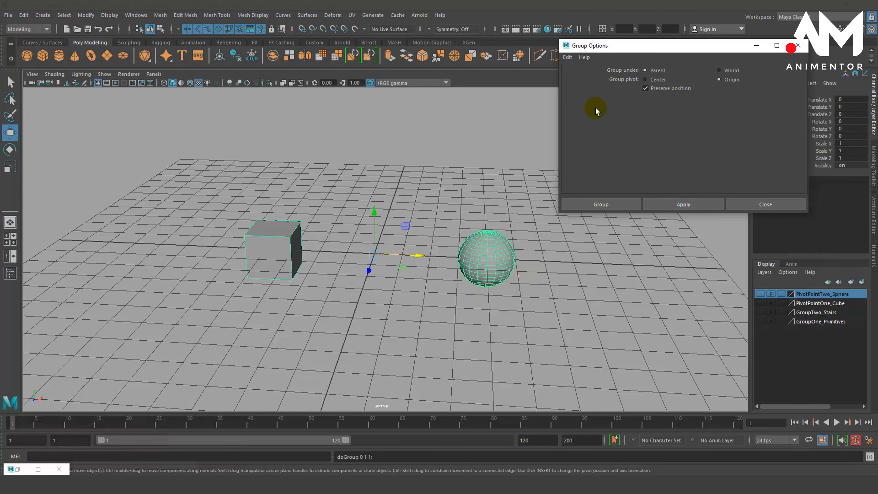
# - Frame the new group2 in the Hypergraph, examine its cube and sphere child nodes, and minimize the Hypergraph again
pyautogui.moveTo(613, 39); pyautogui.dragTo(499, 59)
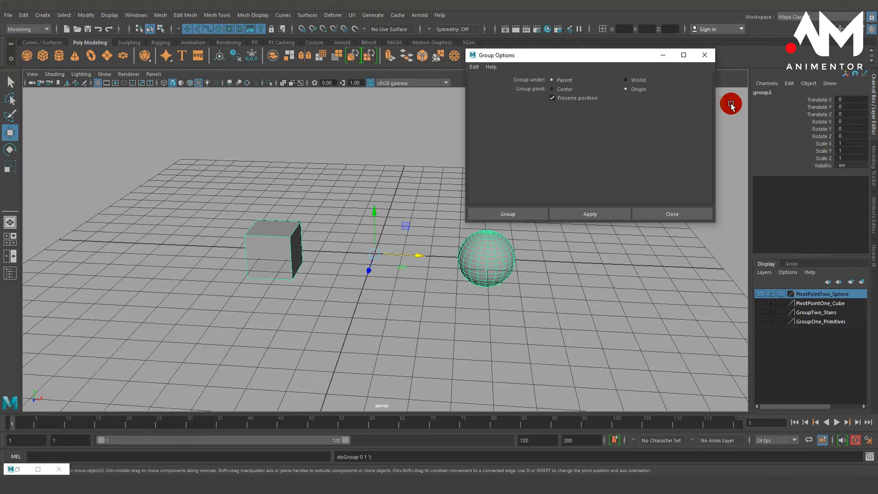
pyautogui.click(17, 469)
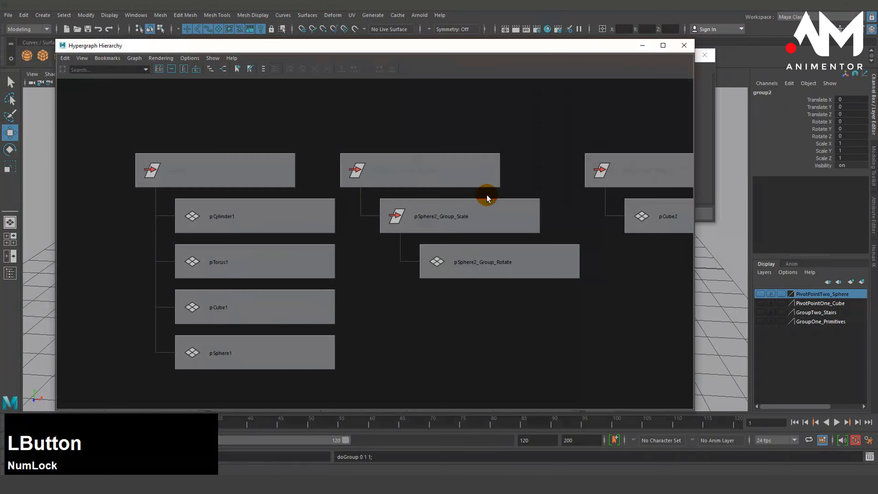
pyautogui.press('f')
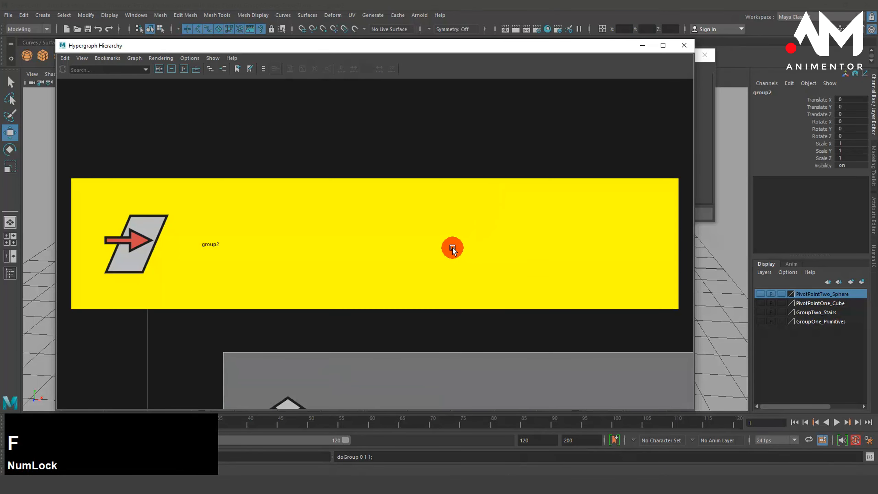
pyautogui.scroll(-5, 451, 247)
pyautogui.keyDown('alt'); pyautogui.moveTo(453, 267); pyautogui.dragTo(460, 204, button='middle'); pyautogui.keyUp('alt')
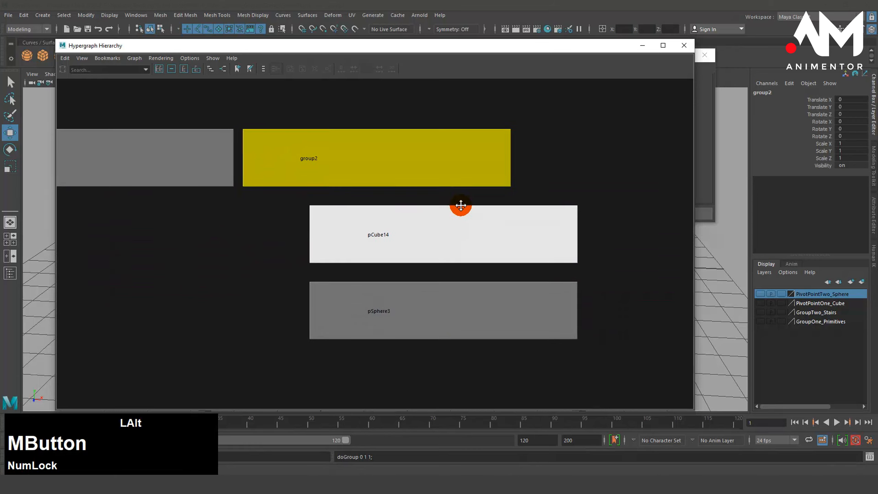
pyautogui.keyDown('alt'); pyautogui.moveTo(460, 204); pyautogui.dragTo(439, 188); pyautogui.keyUp('alt')
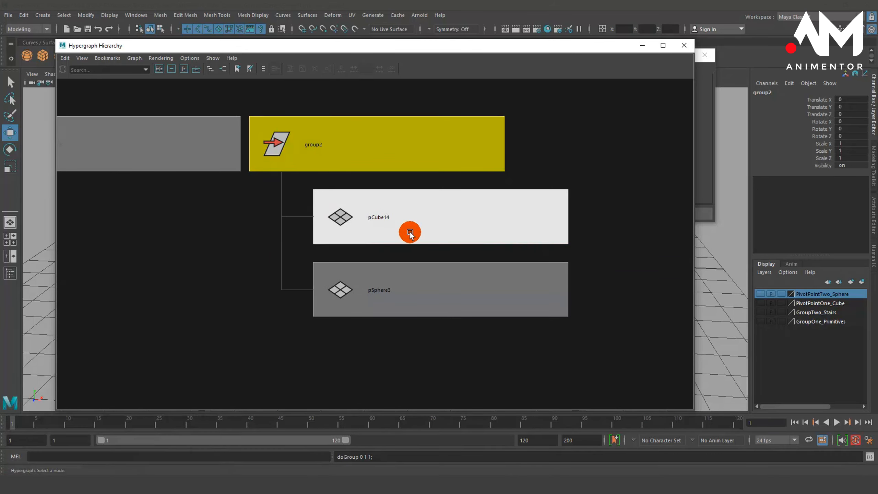
pyautogui.click(643, 46)
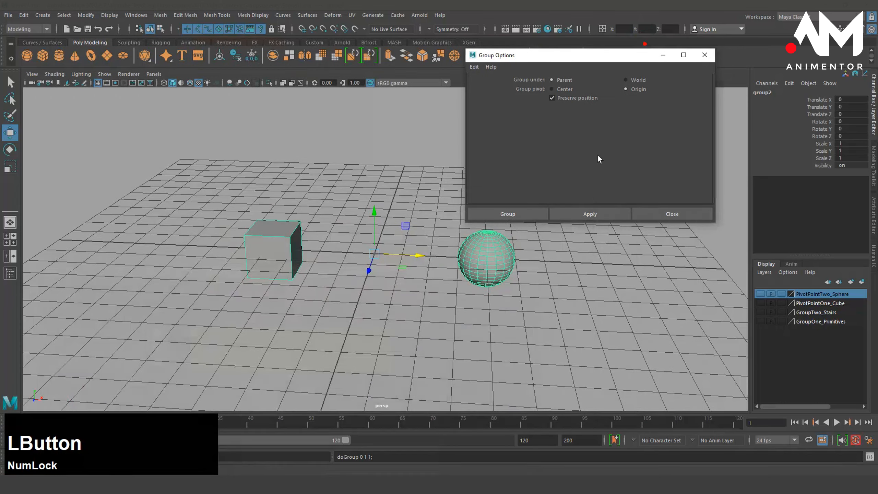
# - Review the group2 node and its cube and sphere children in the Hypergraph, and minimize it again
pyautogui.keyDown('alt'); pyautogui.moveTo(451, 267); pyautogui.dragTo(436, 270); pyautogui.keyUp('alt')
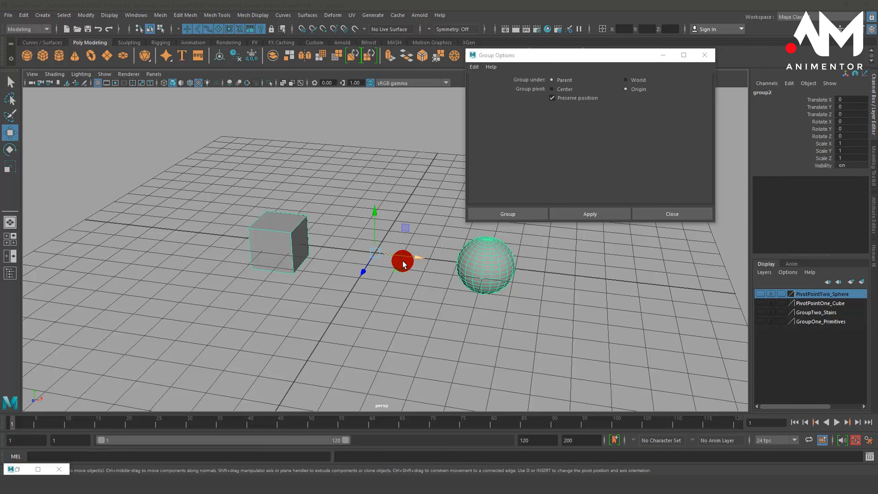
pyautogui.click(17, 471)
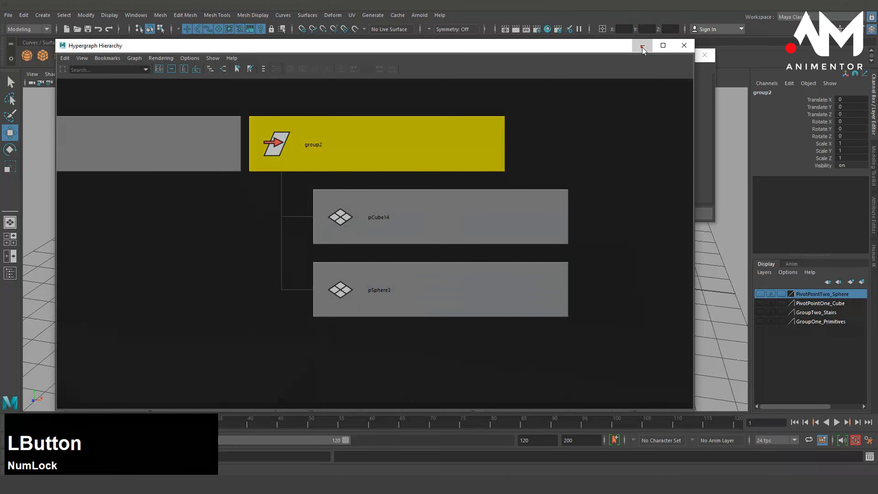
pyautogui.click(642, 48)
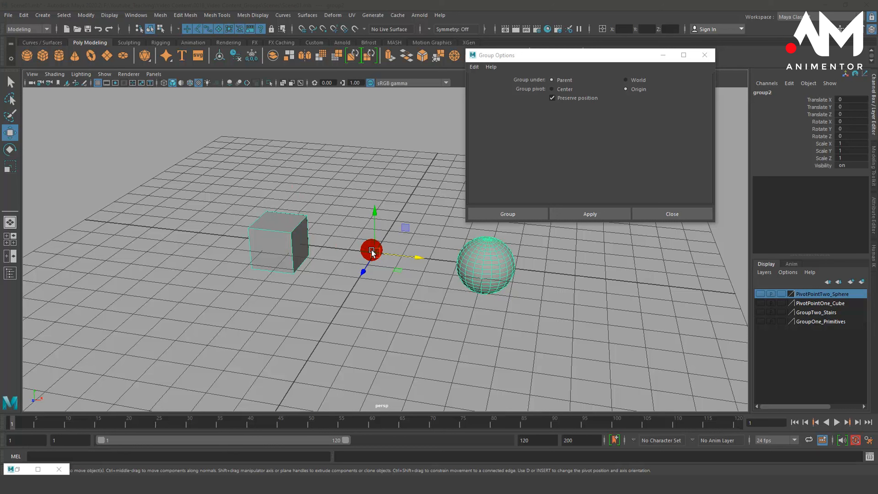
# - Undo the grouping of the cube and sphere, and the cube's earlier move and uniform scaling
pyautogui.press('Num_Lock')
pyautogui.hotkey('ctrl', 'z')
pyautogui.hotkey('ctrl', 'z')
pyautogui.hotkey('ctrl', 'z')
pyautogui.hotkey('ctrl', 'z')
pyautogui.hotkey('ctrl', 'z')
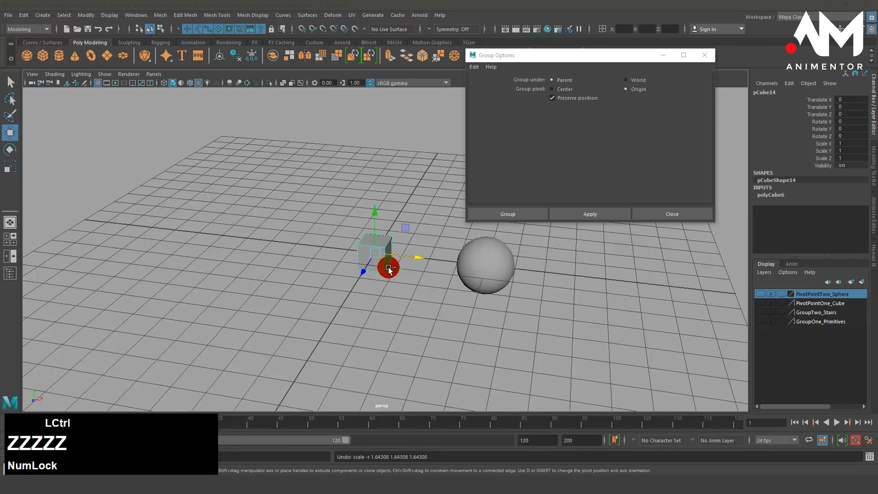
# - Scale the cube uniformly to about 1.72 and move it together with the sphere by about -6.76 on X
pyautogui.press('r')
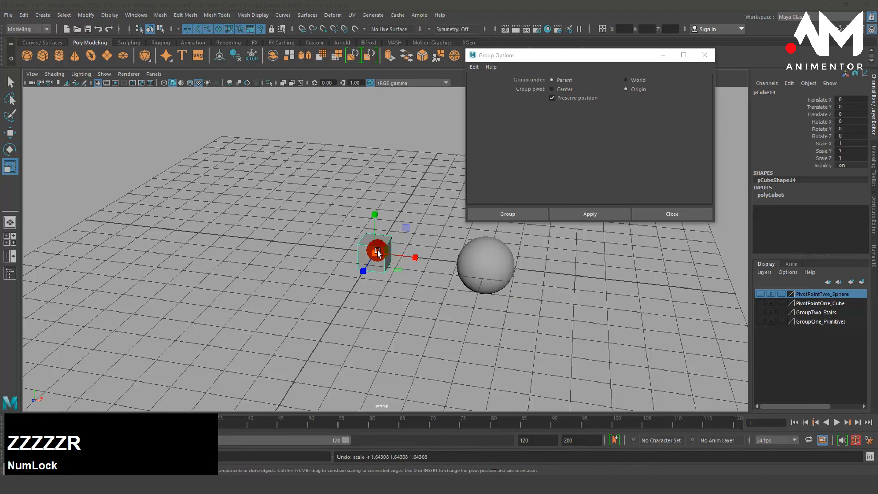
pyautogui.moveTo(377, 255); pyautogui.dragTo(395, 238)
pyautogui.click(470, 255)
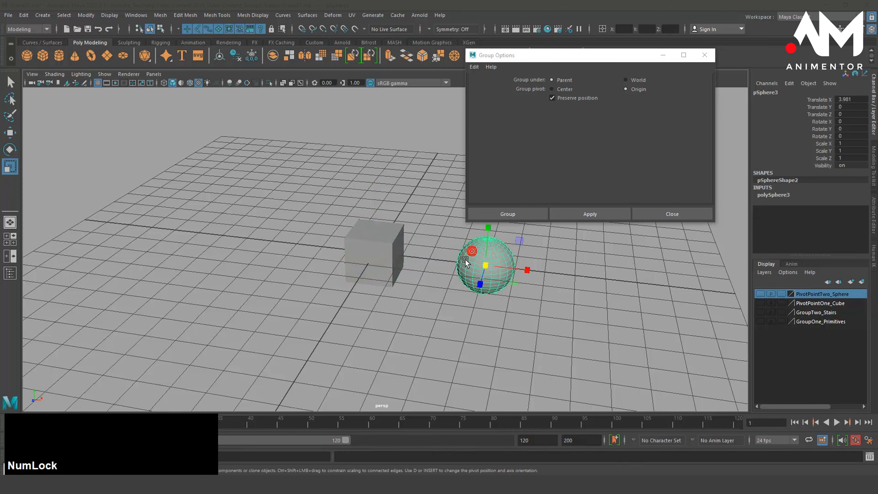
pyautogui.click(375, 249)
pyautogui.press('e')
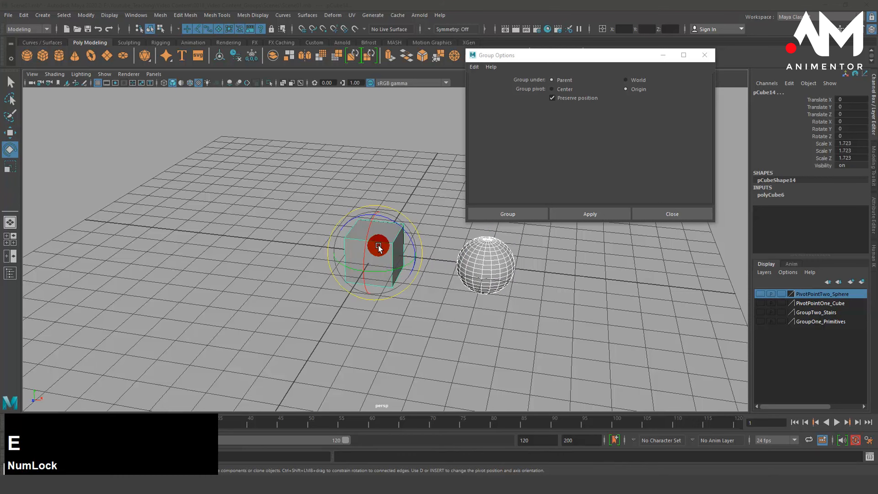
pyautogui.press('w')
pyautogui.moveTo(425, 257); pyautogui.dragTo(245, 230)
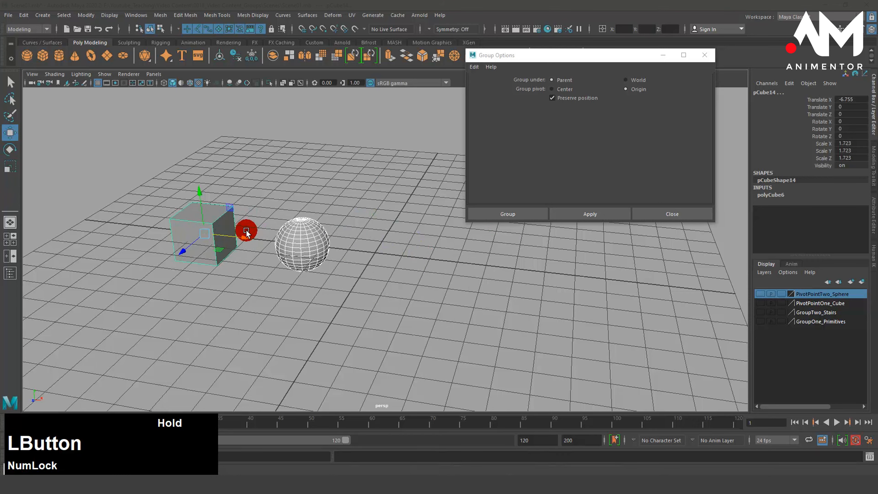
pyautogui.click(256, 260)
# - Select the cube and the sphere together
pyautogui.keyDown('alt'); pyautogui.moveTo(269, 308); pyautogui.dragTo(392, 318); pyautogui.keyUp('alt')
pyautogui.click(252, 224)
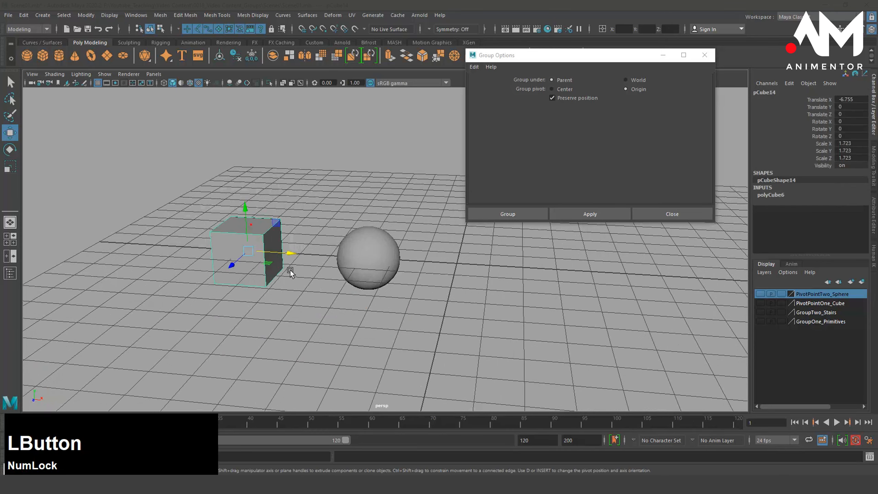
pyautogui.click(362, 245)
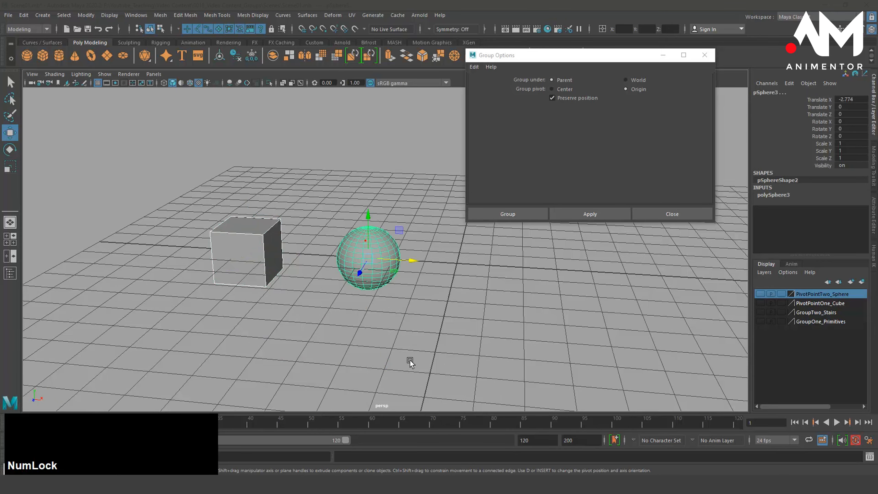
# - Try grouping the cube and sphere under Parent with the group pivot at Origin, and undo that grouping
pyautogui.click(590, 215)
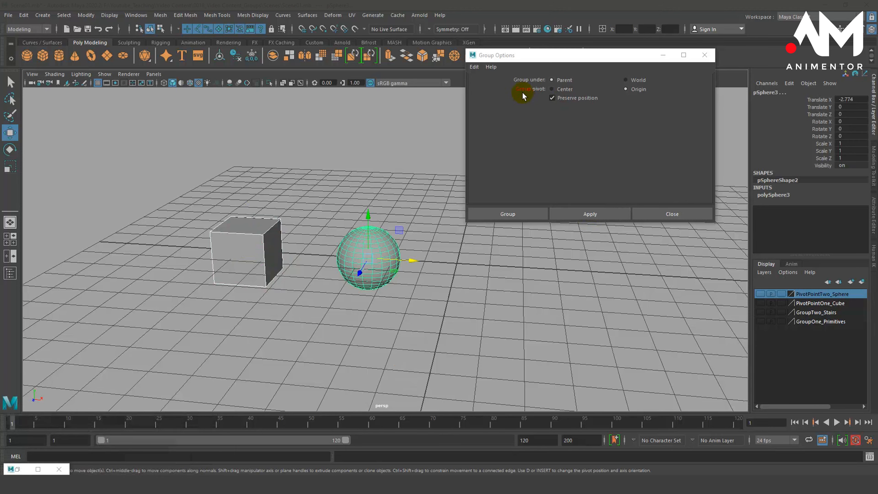
pyautogui.click(588, 215)
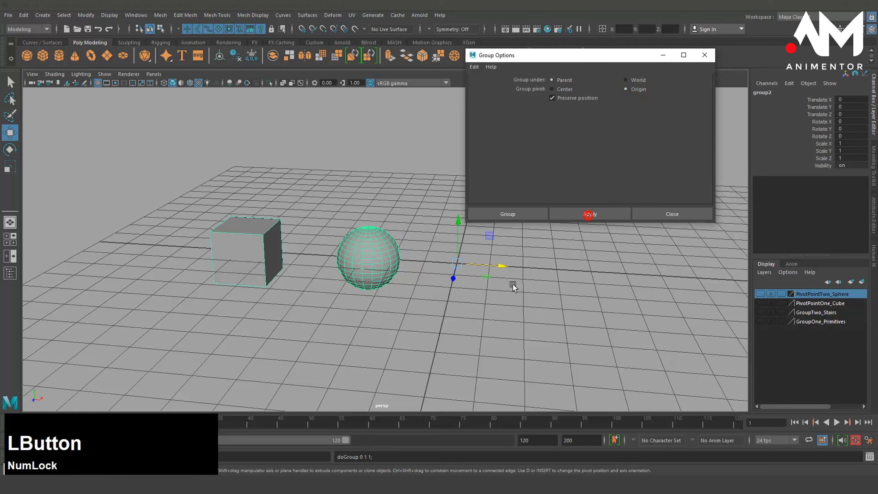
pyautogui.keyDown('alt'); pyautogui.moveTo(472, 304); pyautogui.dragTo(468, 326); pyautogui.keyUp('alt')
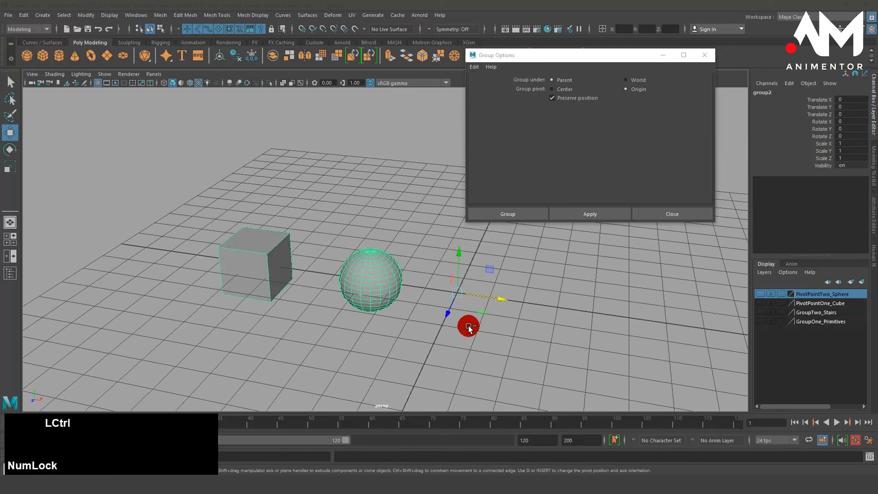
pyautogui.hotkey('ctrl', 'z')
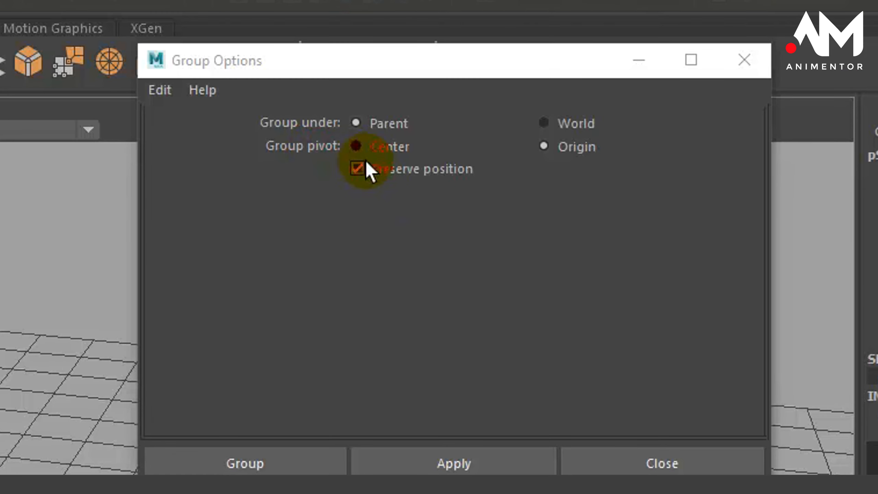
# - Group the cube and sphere under Parent with the group pivot at Center and Preserve position enabled, and deselect them
pyautogui.click(372, 147)
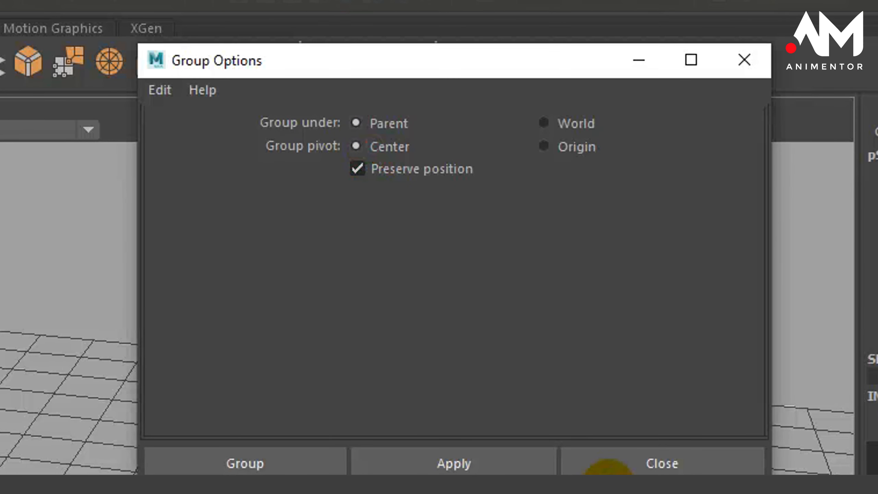
pyautogui.click(444, 462)
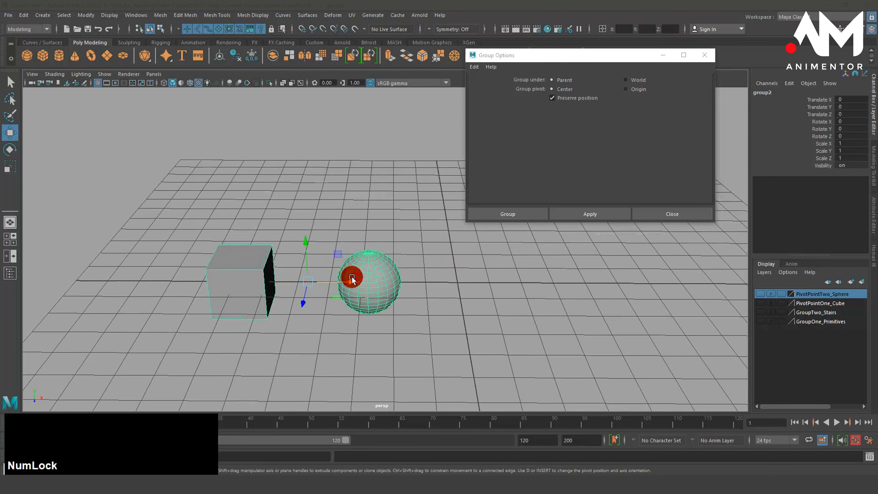
pyautogui.keyDown('alt'); pyautogui.moveTo(343, 290); pyautogui.dragTo(329, 302); pyautogui.keyUp('alt')
pyautogui.keyDown('alt'); pyautogui.moveTo(318, 271); pyautogui.dragTo(313, 281); pyautogui.keyUp('alt')
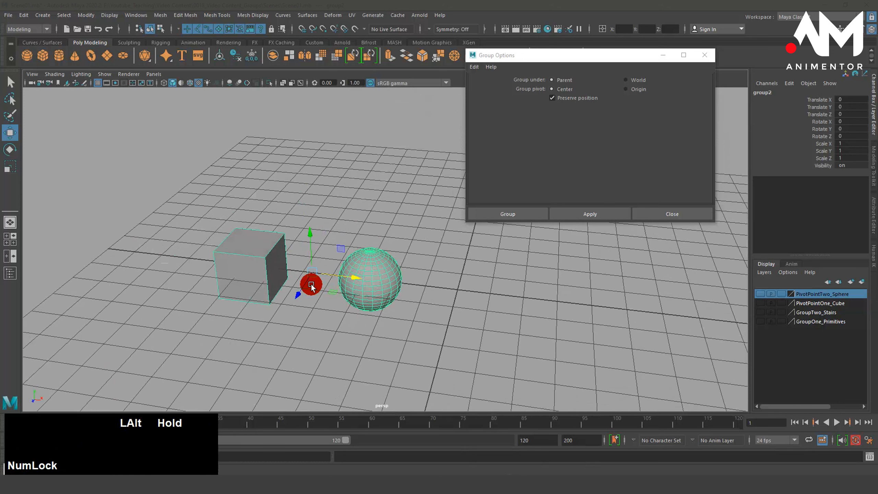
pyautogui.click(319, 300)
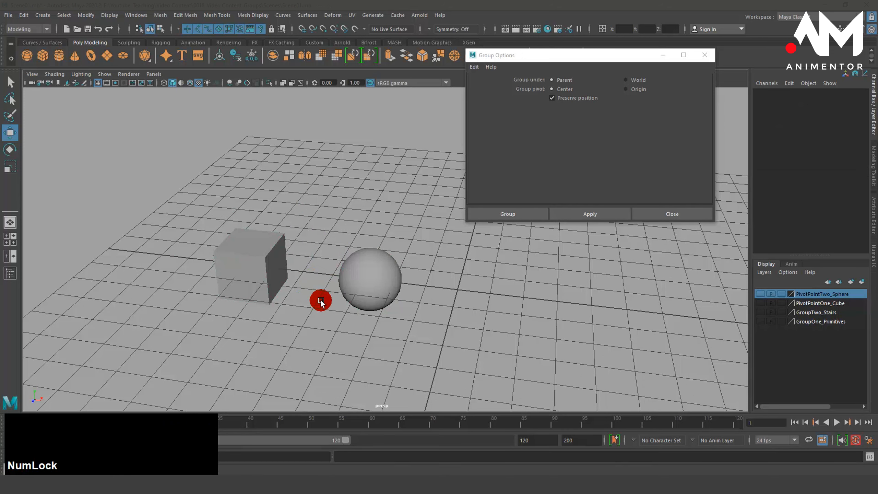
# - Select the cube on its own within the group, deselect it, and close the Group options
pyautogui.click(260, 239)
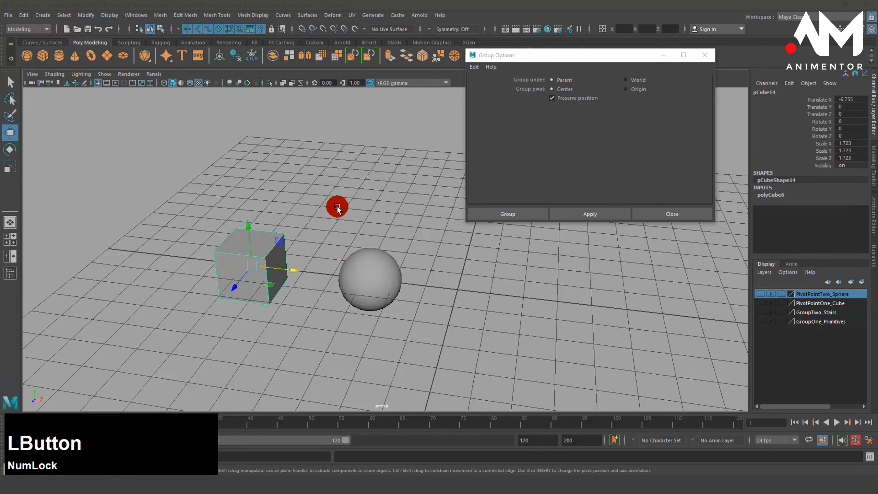
pyautogui.click(364, 202)
pyautogui.moveTo(616, 60); pyautogui.dragTo(597, 63)
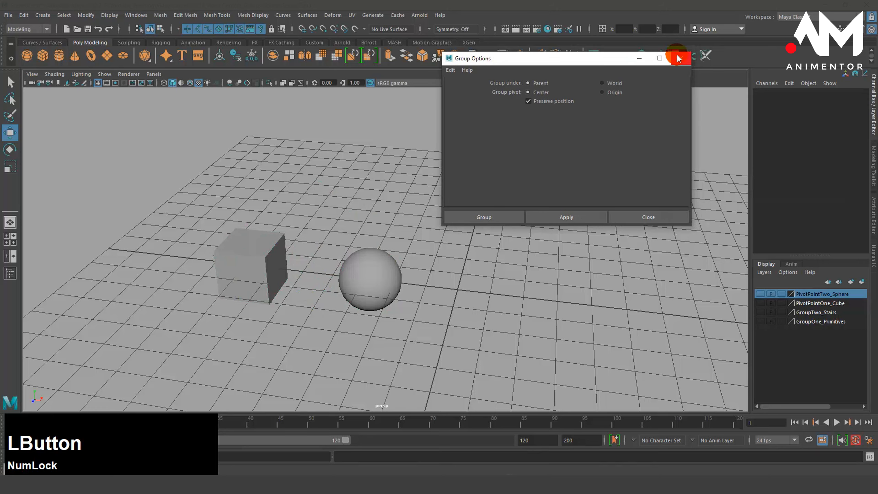
pyautogui.click(686, 57)
# - Select the cube and sphere individually, and go up from the sphere to select its parent group
pyautogui.keyDown('alt'); pyautogui.moveTo(469, 226); pyautogui.dragTo(521, 251); pyautogui.keyUp('alt')
pyautogui.click(322, 239)
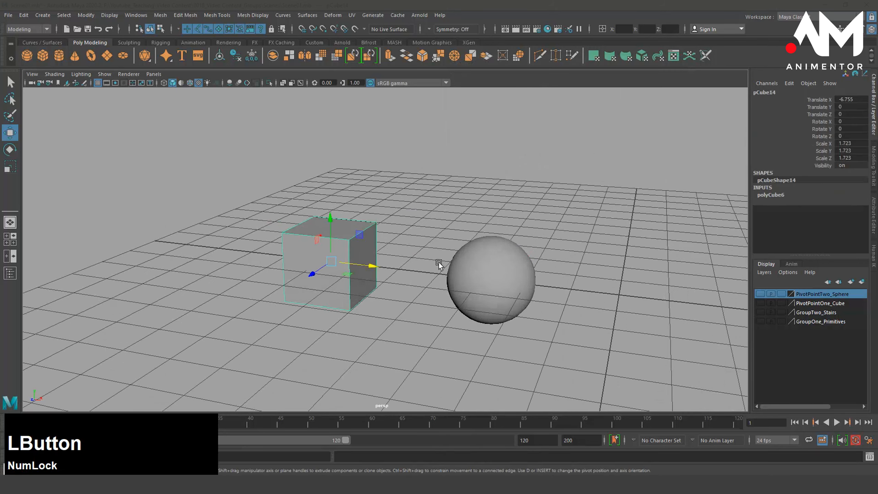
pyautogui.click(503, 249)
pyautogui.click(557, 167)
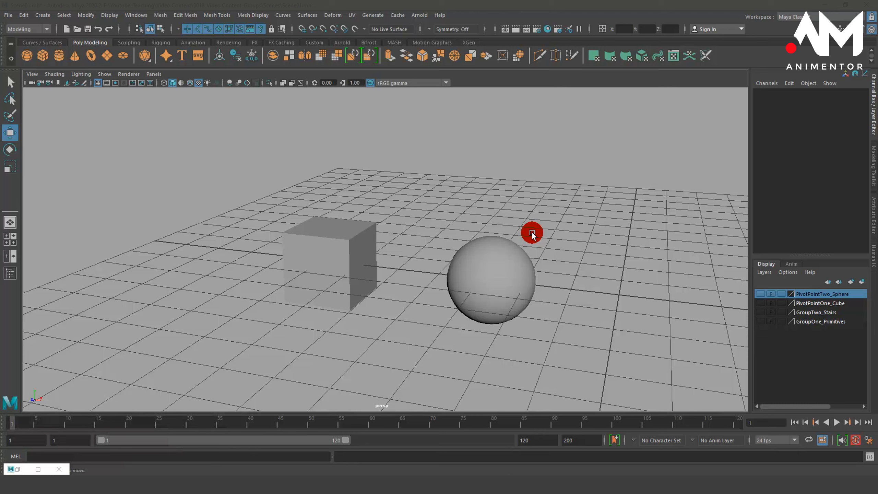
pyautogui.click(497, 262)
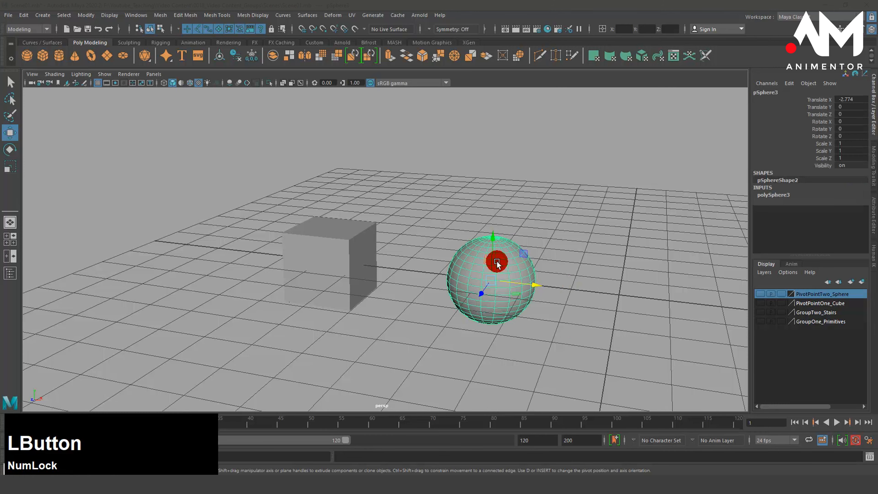
pyautogui.press('Up')
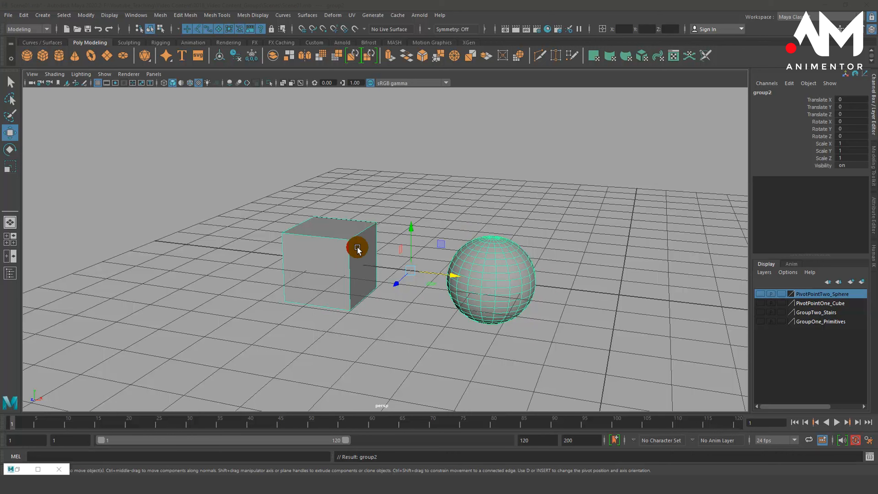
# - Inspect the selected group2 node and its children in the Hypergraph, and minimize the window
pyautogui.click(16, 469)
pyautogui.click(366, 123)
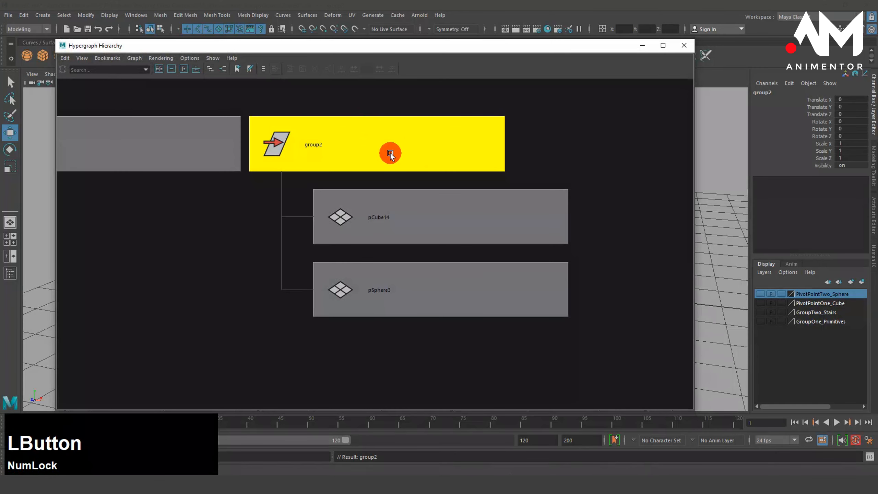
pyautogui.click(645, 48)
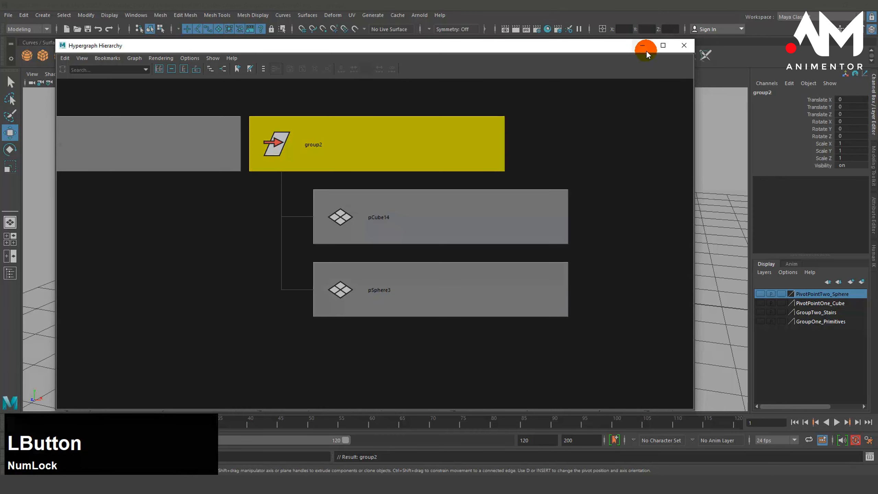
# - Go down from the group to its child cube, and select the parent group again starting from the cube
pyautogui.press('Down')
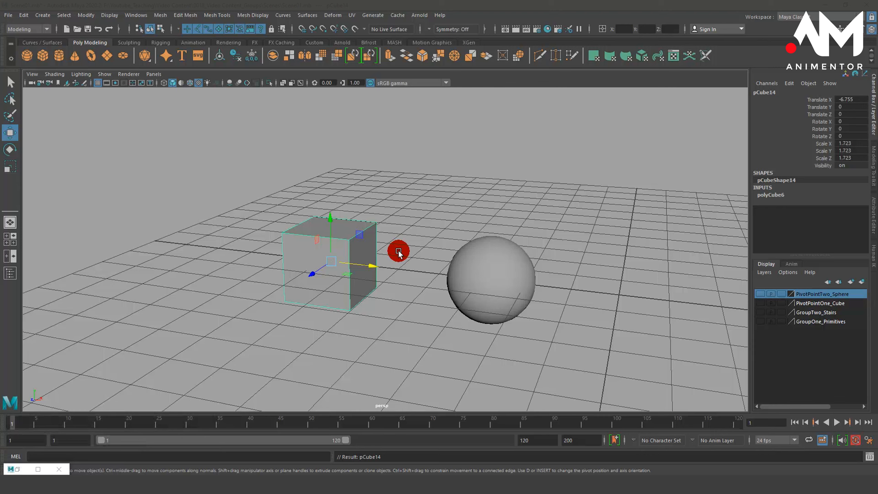
pyautogui.click(494, 265)
pyautogui.click(451, 158)
pyautogui.click(341, 222)
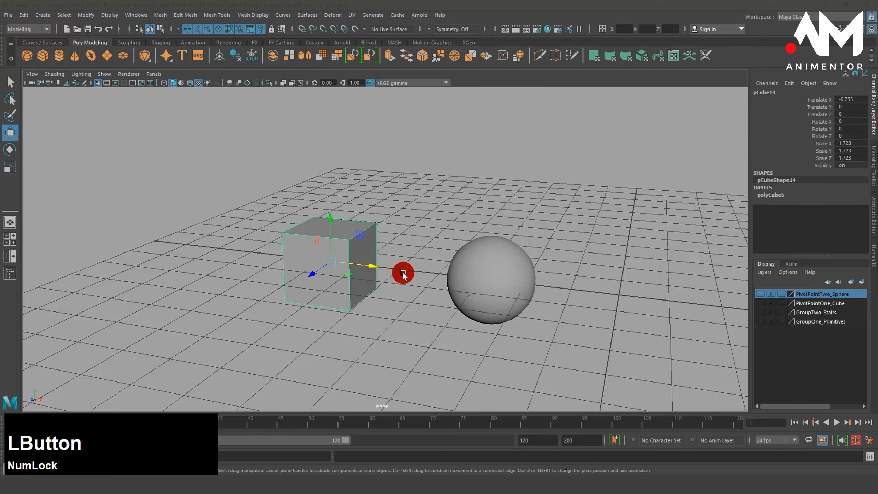
pyautogui.press('Up')
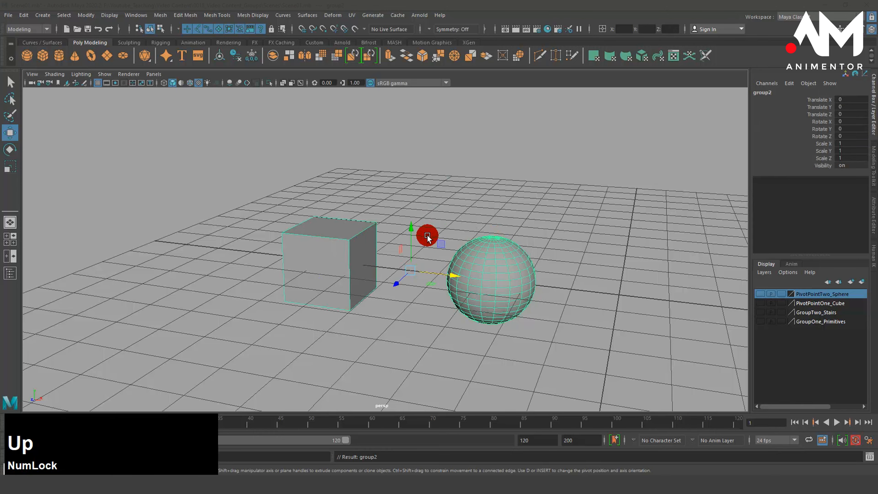
pyautogui.keyDown('alt'); pyautogui.moveTo(444, 275); pyautogui.dragTo(390, 300); pyautogui.keyUp('alt')
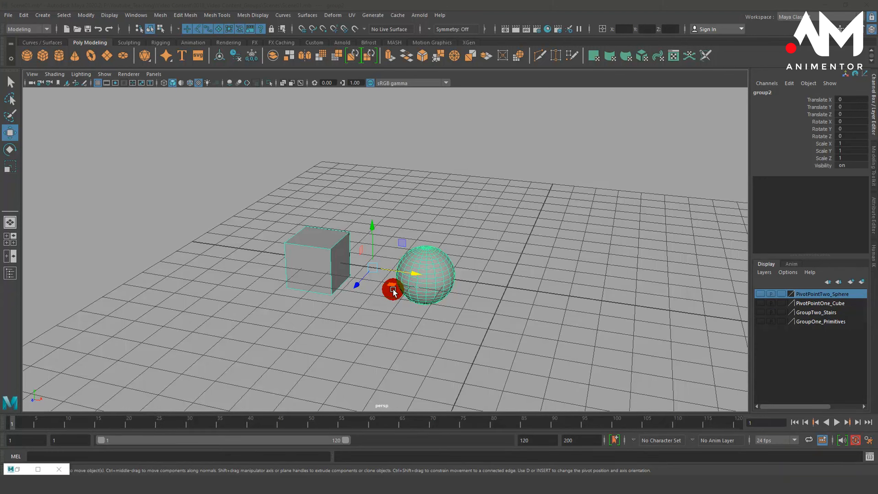
# - Select the sphere and cube together without their group, and select both of their nodes under group2 in the Hypergraph
pyautogui.click(481, 232)
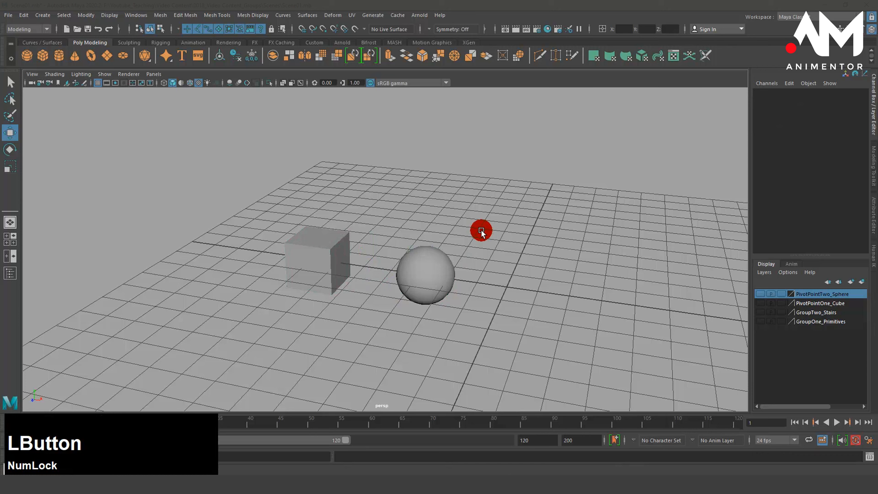
pyautogui.click(579, 343)
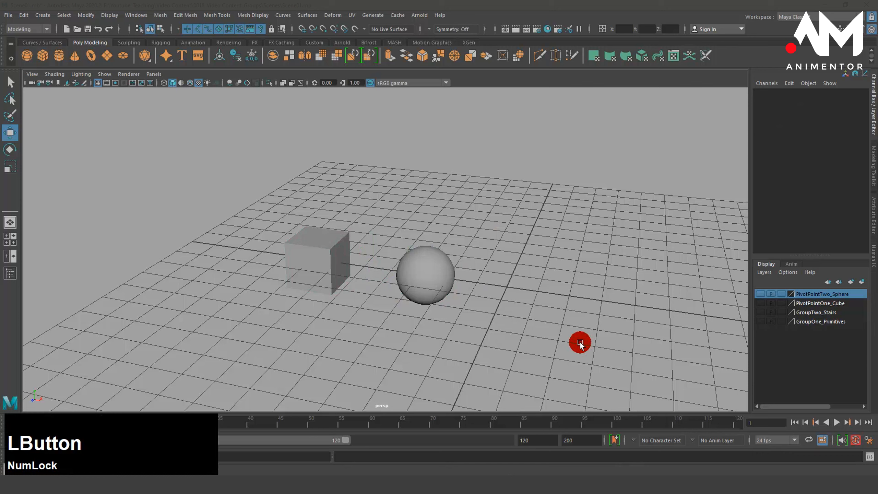
pyautogui.click(436, 253)
pyautogui.keyDown('shift'); pyautogui.click(326, 237); pyautogui.keyUp('shift')
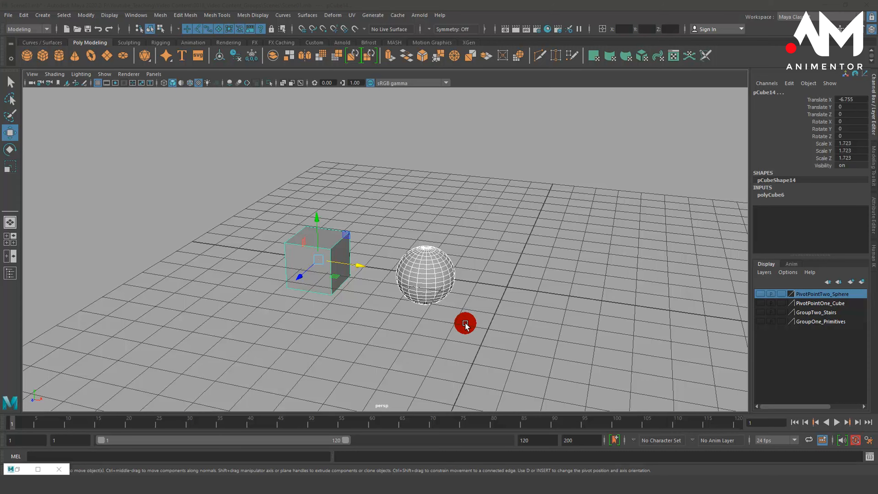
pyautogui.click(15, 469)
pyautogui.click(382, 274)
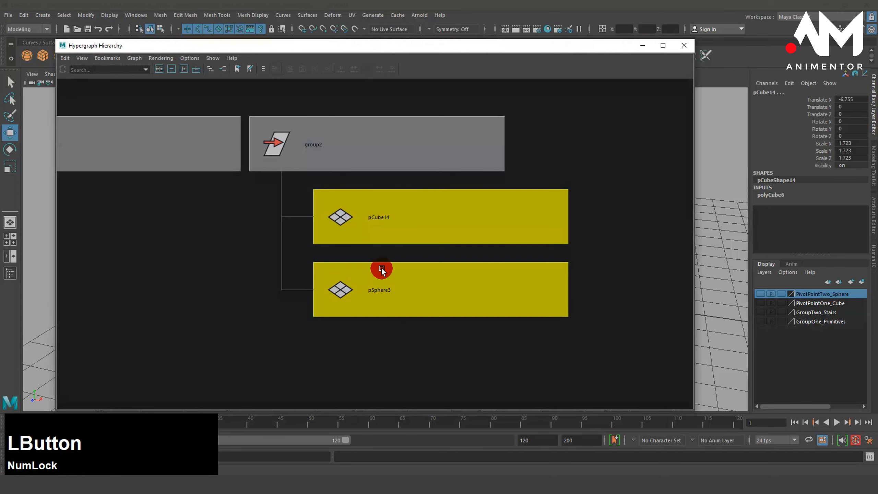
pyautogui.moveTo(653, 348); pyautogui.dragTo(459, 190)
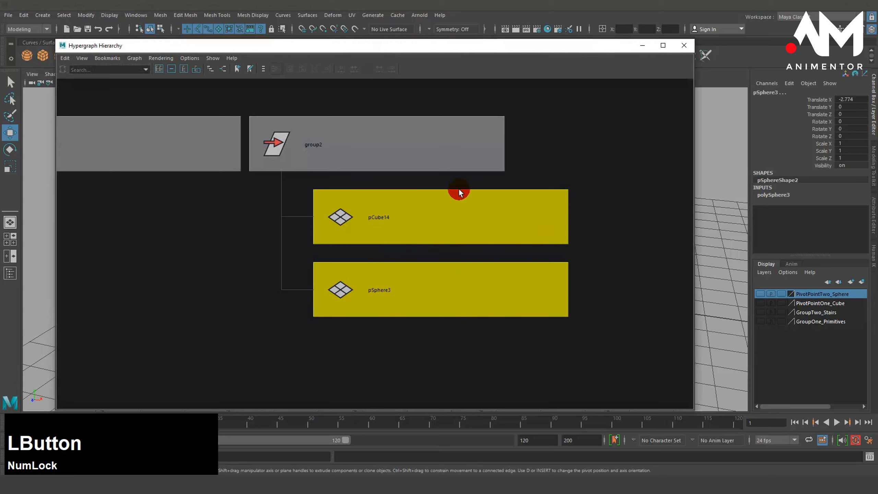
# - Delete the cube and sphere nodes under group2, and select the remaining group node in the Hypergraph
pyautogui.press('Delete')
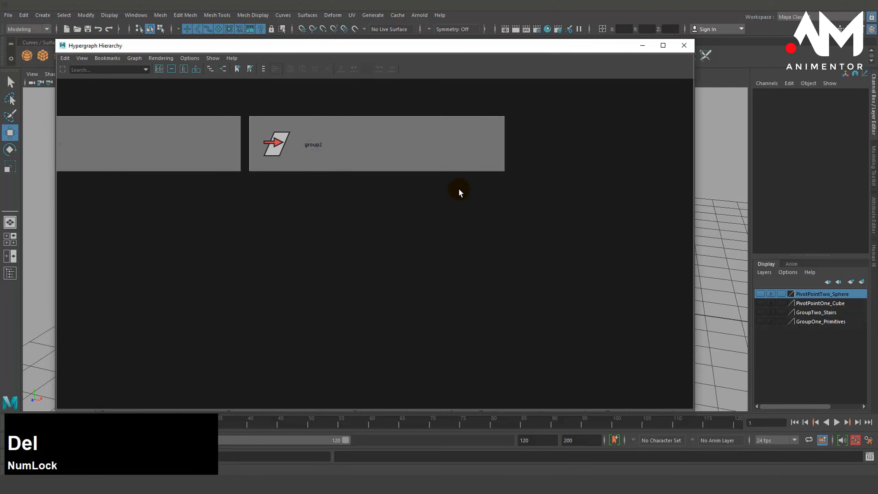
pyautogui.click(359, 140)
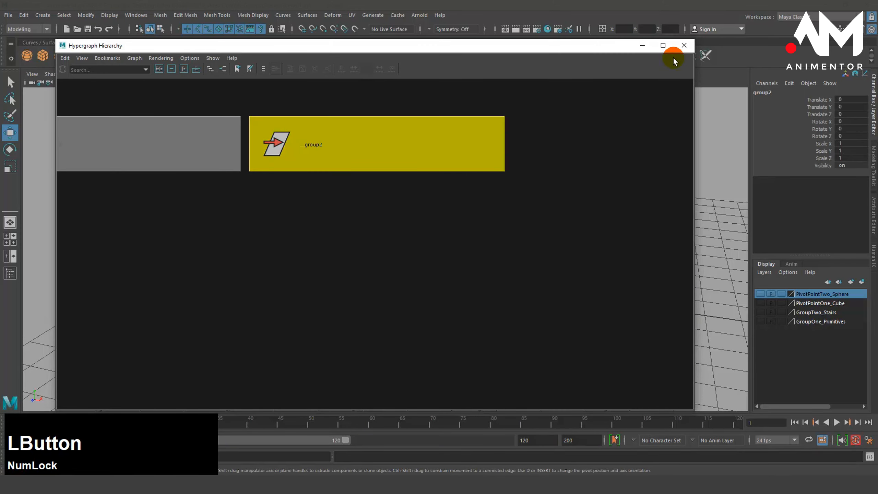
pyautogui.click(642, 46)
pyautogui.click(385, 280)
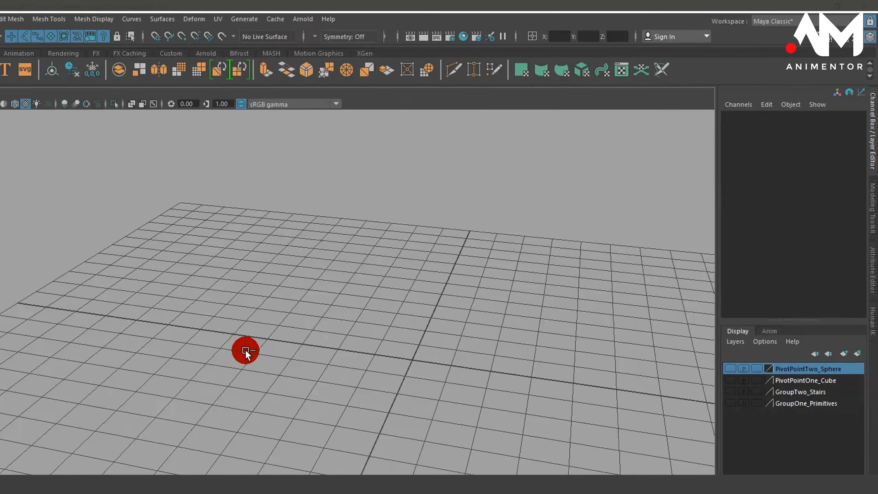
# - Undo the deletion of the cube and sphere, and clear the selection
pyautogui.hotkey('ctrl', 'z')
pyautogui.hotkey('ctrl', 'z')
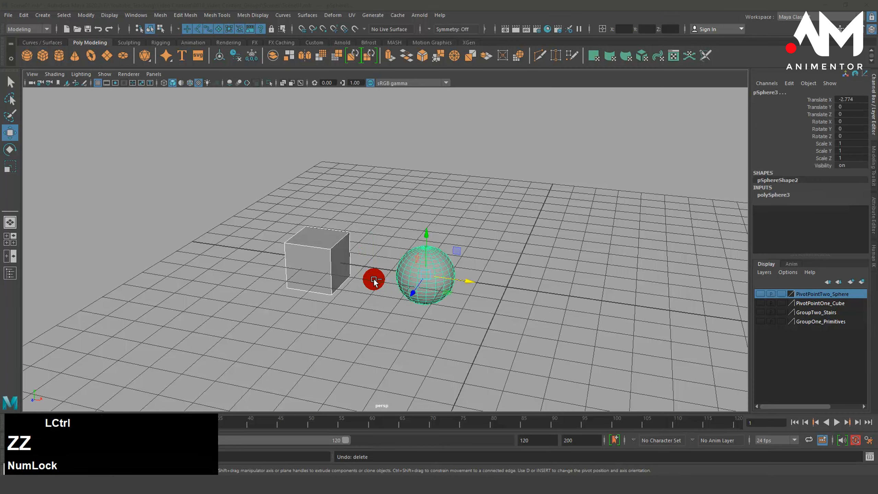
pyautogui.click(411, 155)
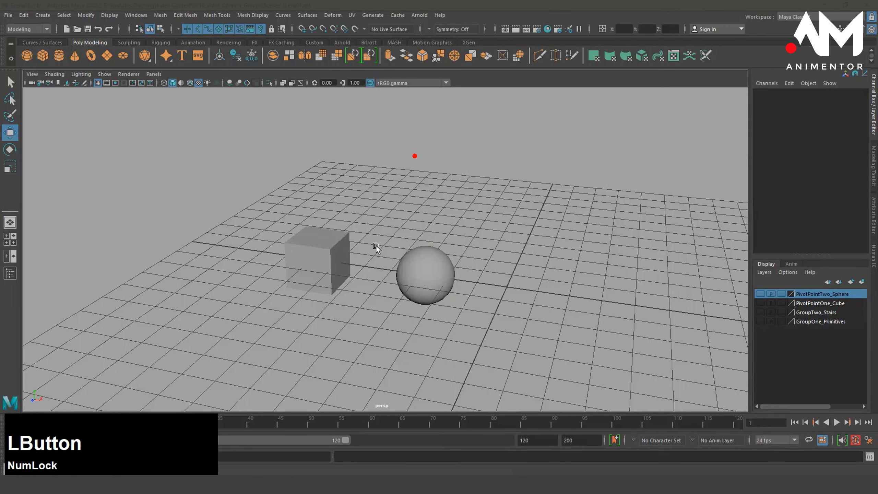
# - Select the cube, add the sphere to the selection, and deselect both
pyautogui.click(336, 238)
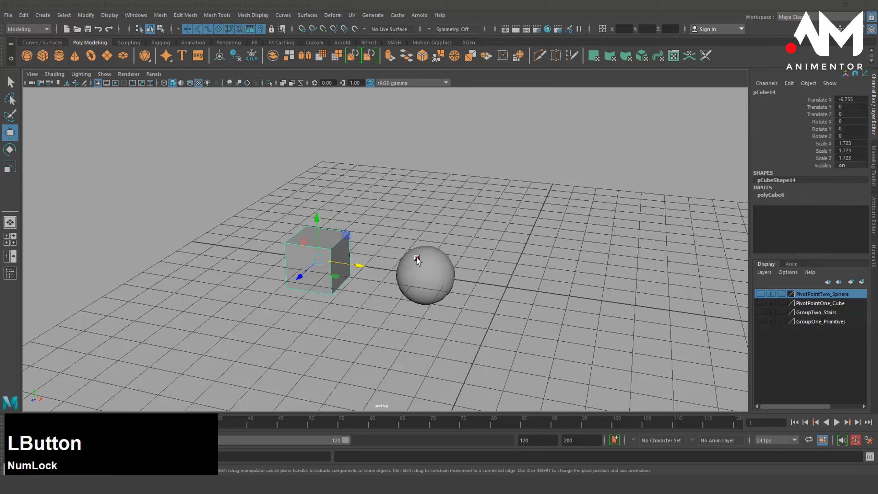
pyautogui.keyDown('shift'); pyautogui.click(417, 258); pyautogui.keyUp('shift')
pyautogui.click(475, 170)
# - Go up from the sphere to its parent group and hide the group by setting its Visibility to 0
pyautogui.click(421, 260)
pyautogui.click(444, 284)
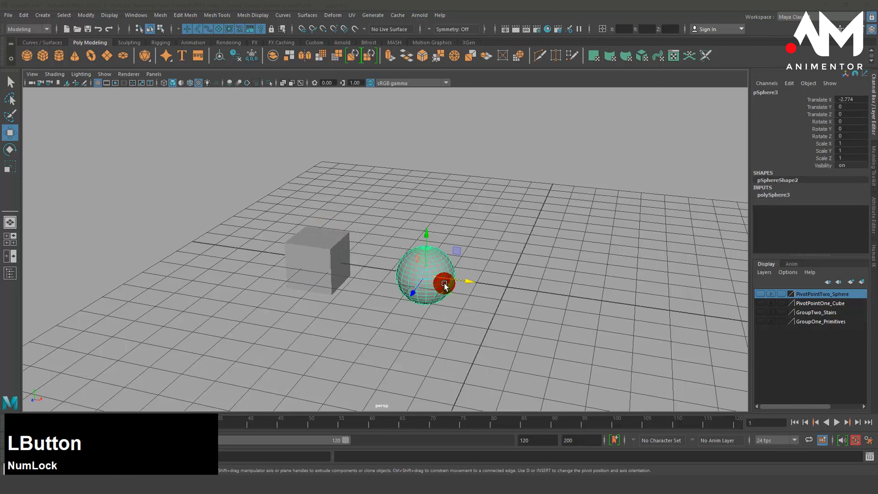
pyautogui.press('Up')
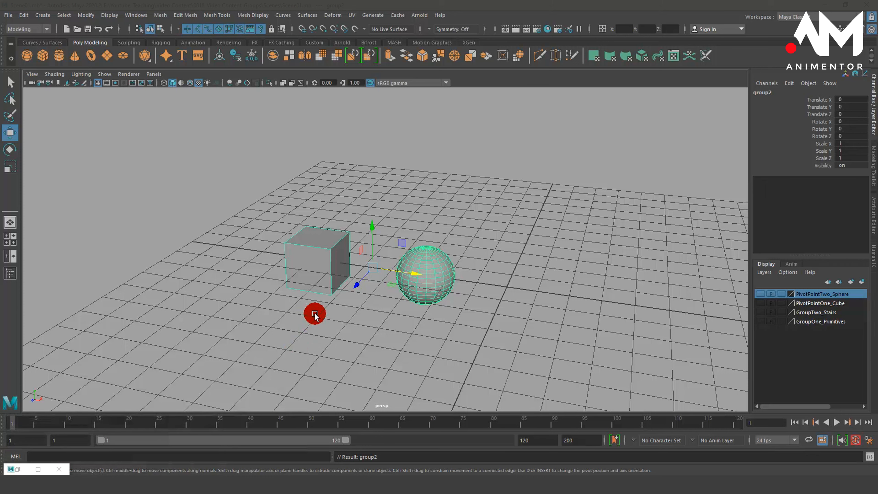
pyautogui.doubleClick(857, 166)
pyautogui.write('0')
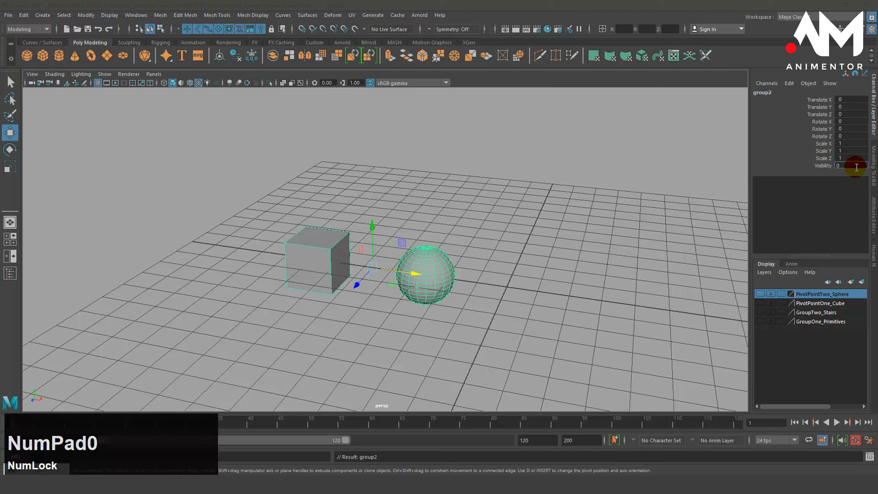
pyautogui.press('KP_Enter')
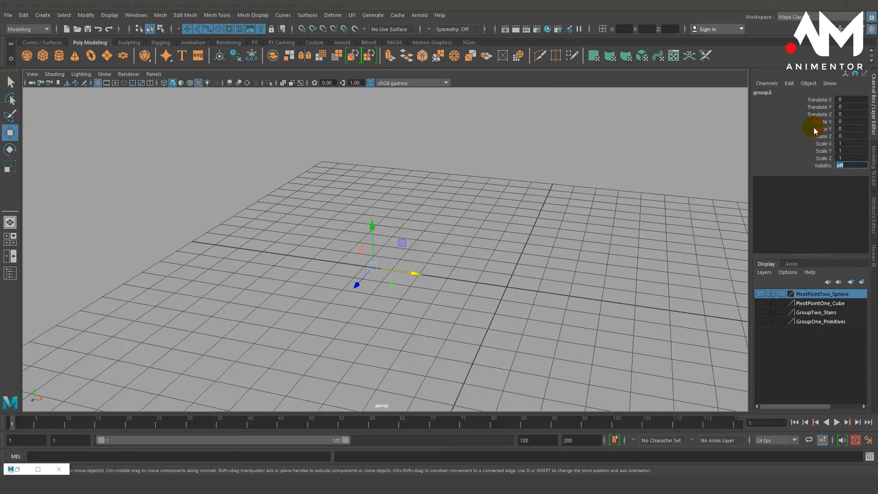
# - Deselect the hidden group and show the GroupOne_Primitives layer
pyautogui.click(465, 203)
pyautogui.click(560, 276)
pyautogui.keyDown('alt'); pyautogui.moveTo(560, 275); pyautogui.dragTo(413, 285); pyautogui.keyUp('alt')
pyautogui.click(760, 322)
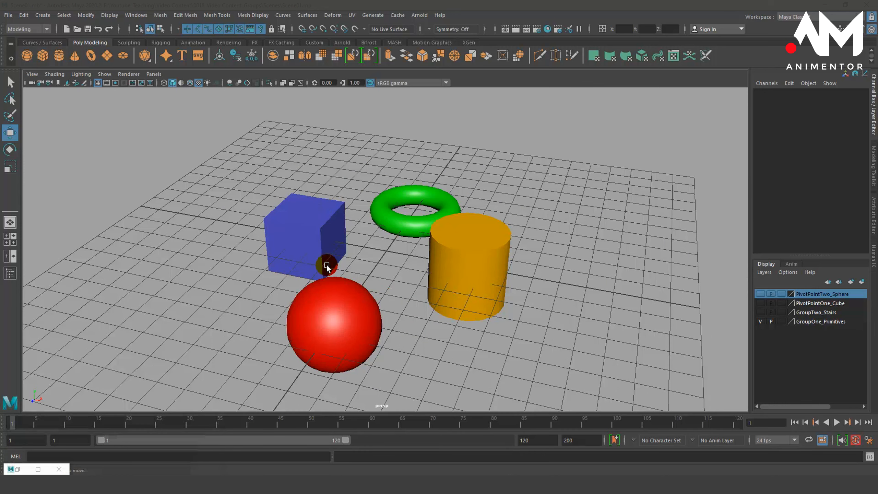
# - Go up from the blue cube to its parent group and examine the group's child nodes in the Hypergraph, minimizing the window when done
pyautogui.click(297, 224)
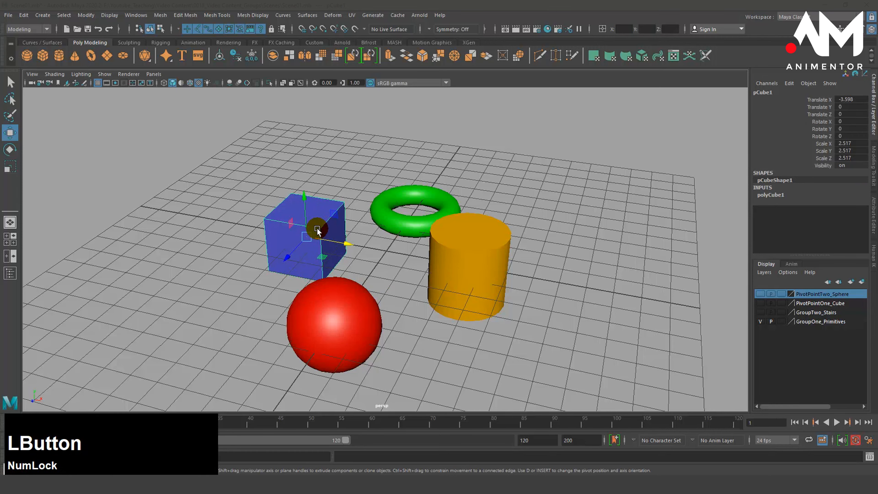
pyautogui.press('Up')
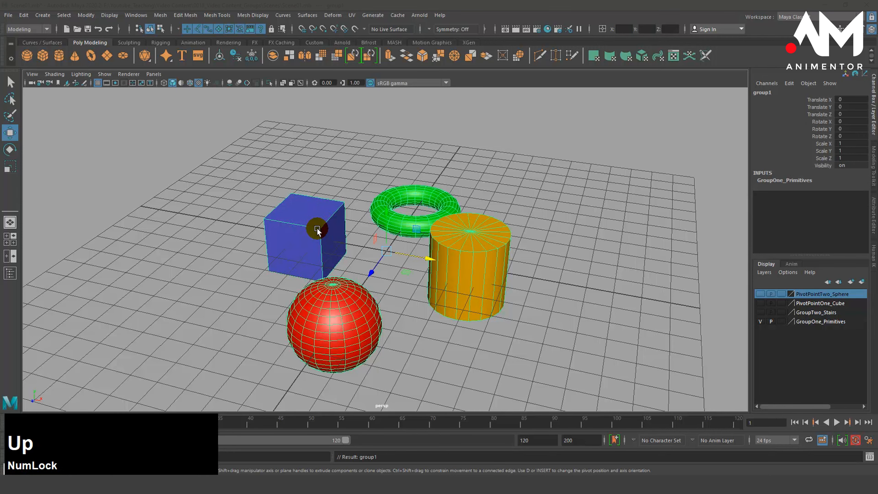
pyautogui.click(22, 469)
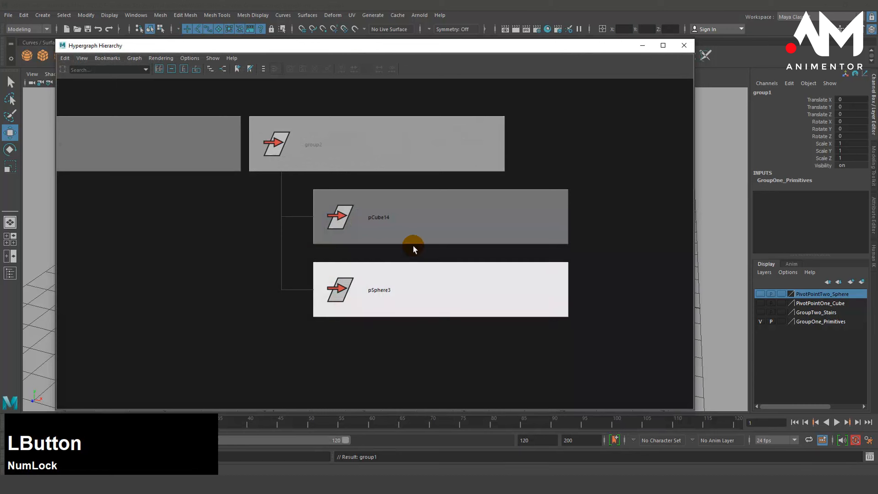
pyautogui.click(406, 220)
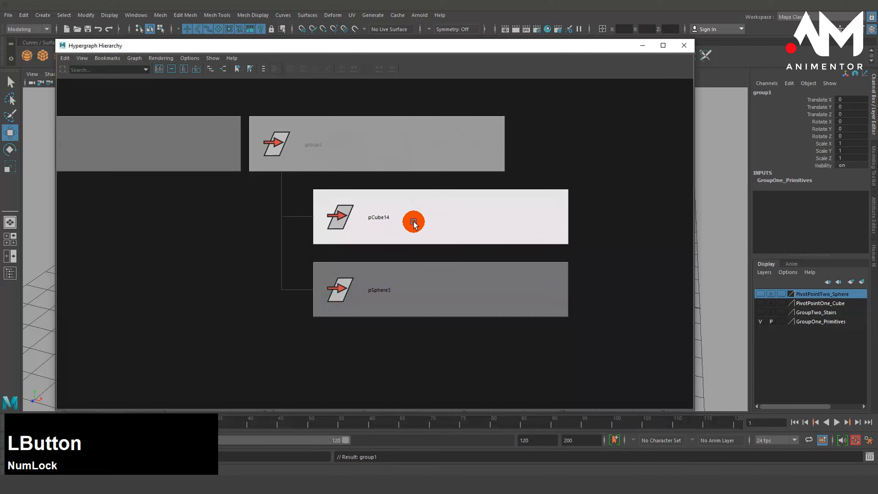
pyautogui.press('f')
pyautogui.scroll(-5, 455, 294)
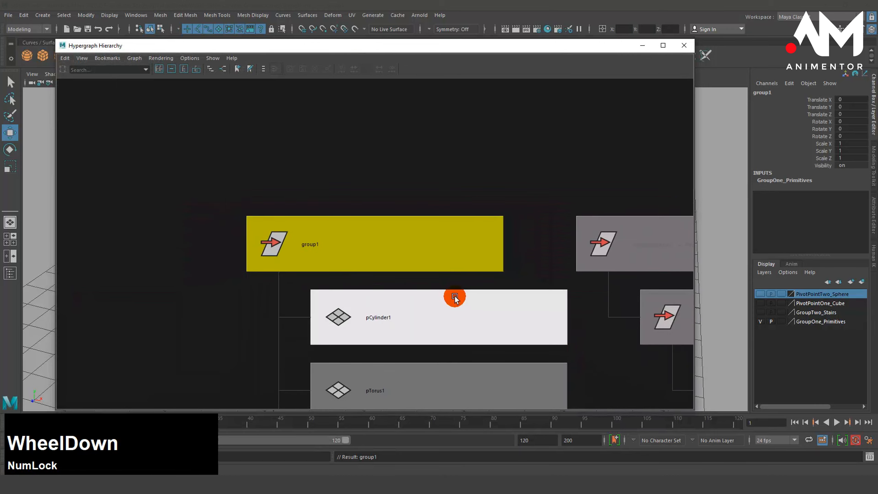
pyautogui.keyDown('alt'); pyautogui.moveTo(454, 295); pyautogui.dragTo(485, 224, button='middle'); pyautogui.keyUp('alt')
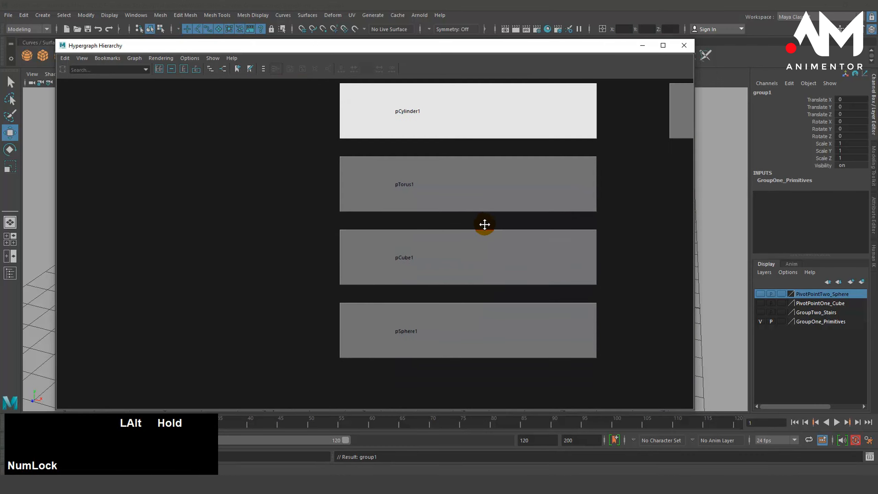
pyautogui.keyDown('alt'); pyautogui.moveTo(473, 278); pyautogui.dragTo(452, 334, button='middle'); pyautogui.keyUp('alt')
pyautogui.keyDown('alt'); pyautogui.moveTo(452, 334); pyautogui.dragTo(410, 322); pyautogui.keyUp('alt')
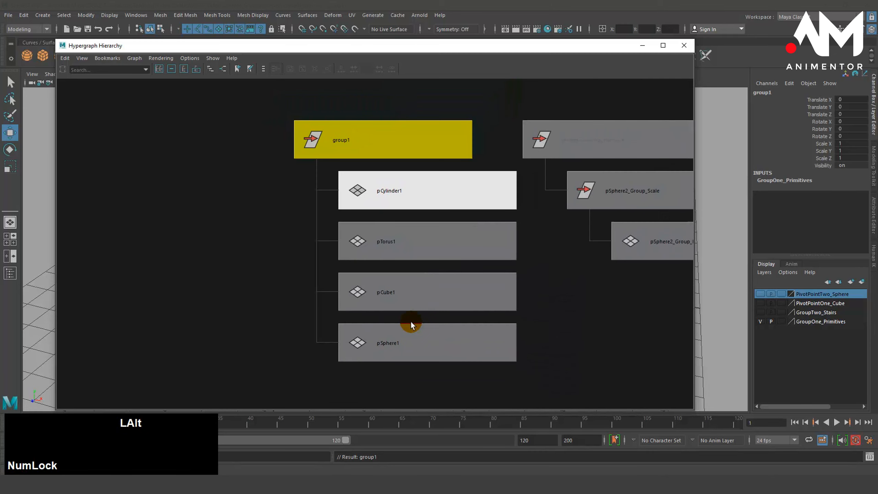
pyautogui.keyDown('alt'); pyautogui.moveTo(411, 322); pyautogui.dragTo(387, 336, button='middle'); pyautogui.keyUp('alt')
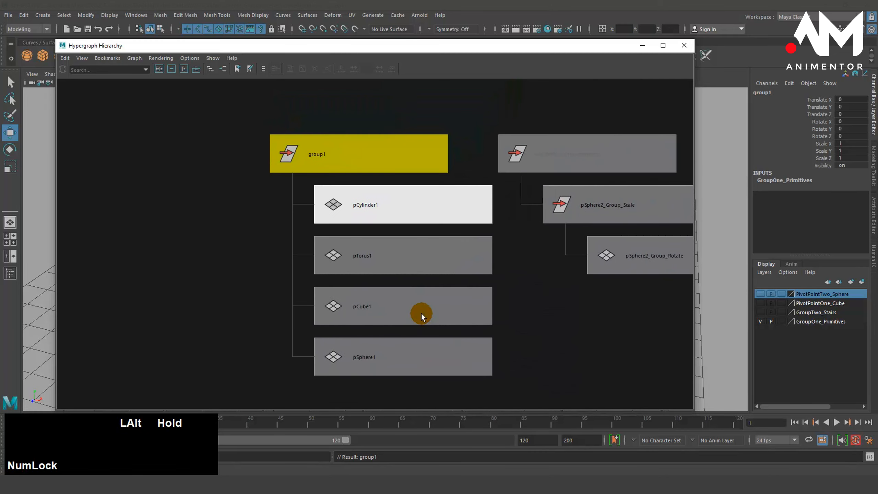
pyautogui.click(641, 46)
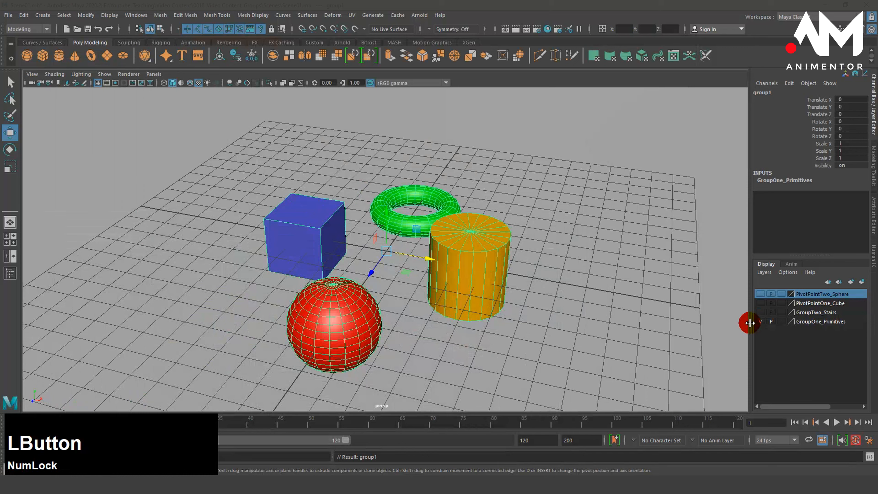
# - Hide the whole primitives group with Visibility 0, and show it again with Visibility 1
pyautogui.click(852, 166)
pyautogui.write('0')
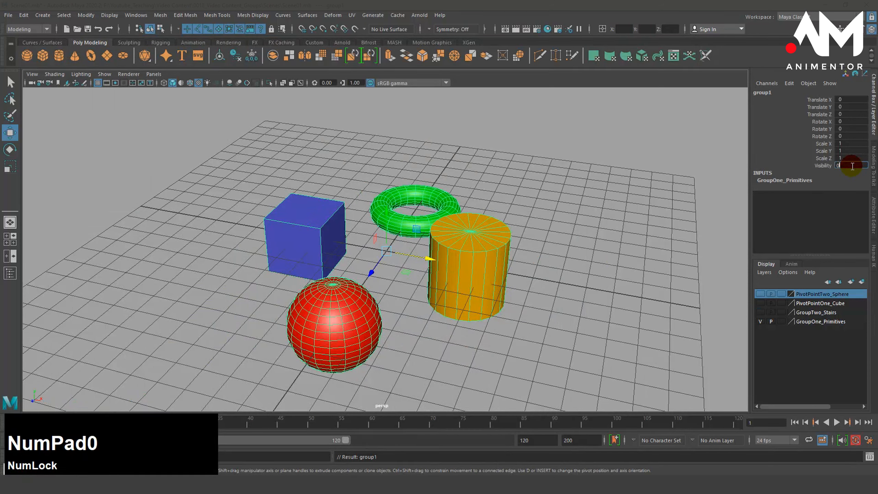
pyautogui.press('KP_Enter')
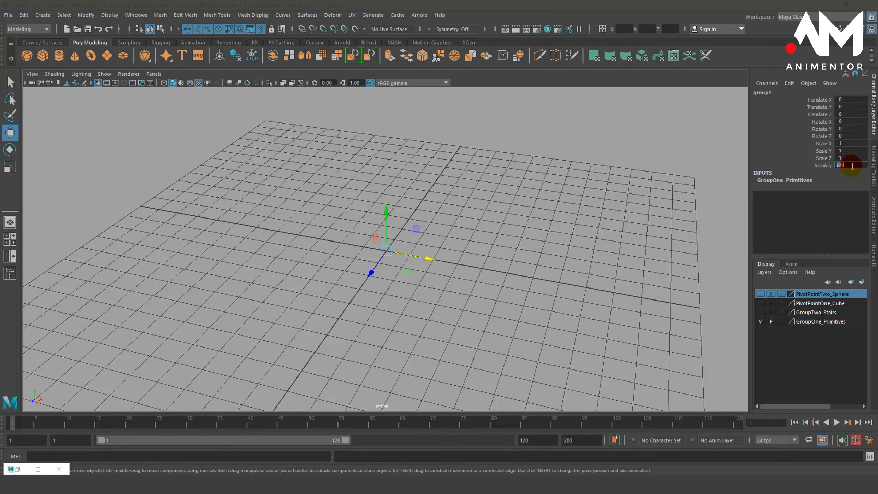
pyautogui.write('1')
pyautogui.press('KP_Enter')
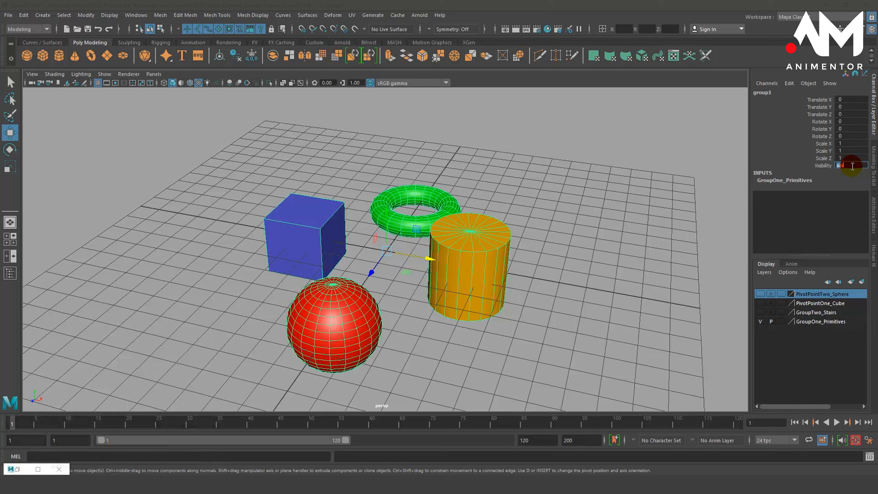
# - Select the cylinder, go up to its parent group and down to its shape node, and clear the selection
pyautogui.click(546, 258)
pyautogui.click(474, 237)
pyautogui.press('Up')
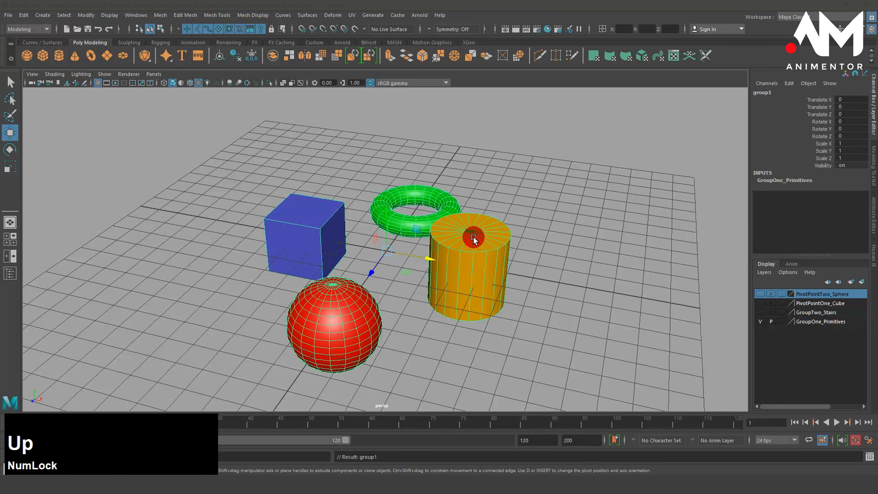
pyautogui.press('Down')
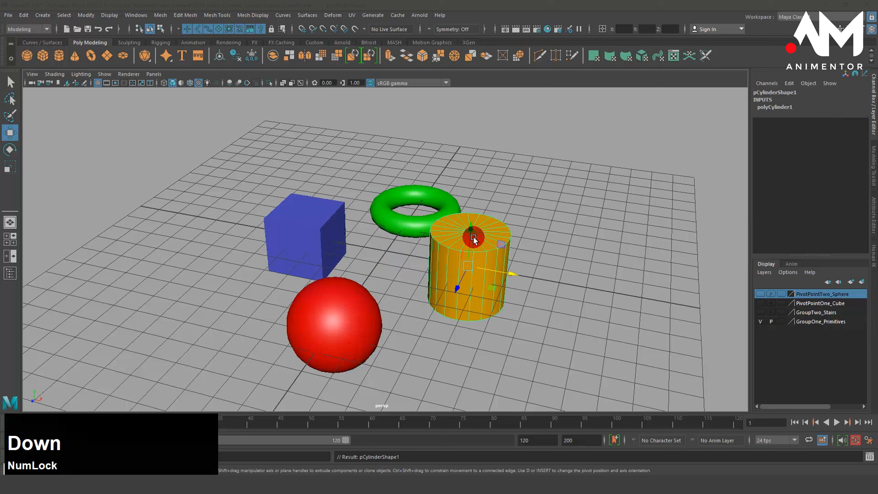
pyautogui.press('Up')
pyautogui.click(516, 169)
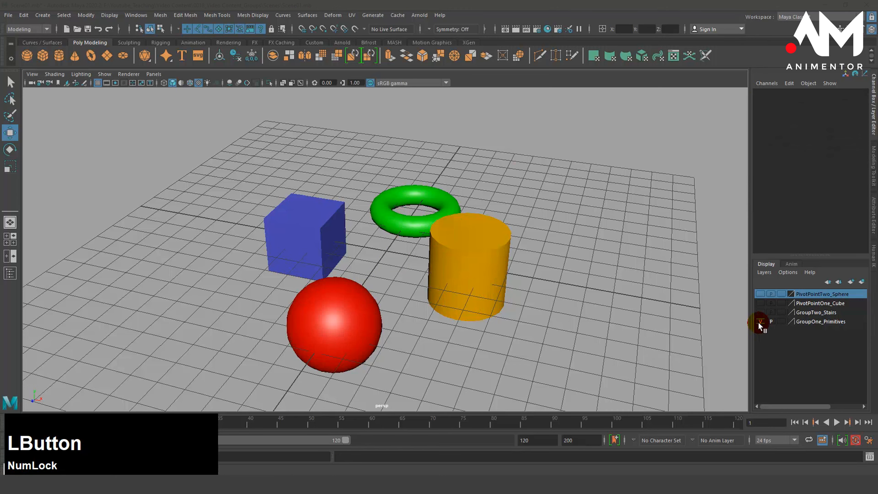
# - Keyframe the green torus at frame 1 and rotate it to about 231 degrees in X at frame 120
pyautogui.click(400, 216)
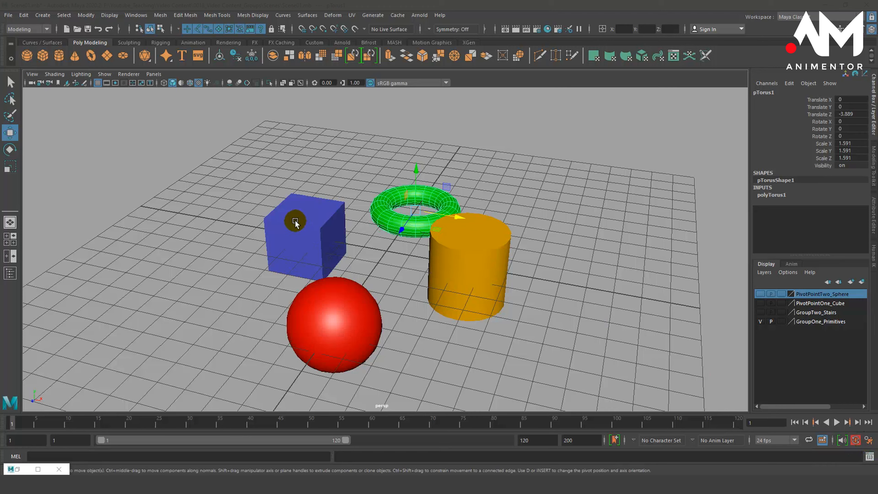
pyautogui.press('s')
pyautogui.click(737, 422)
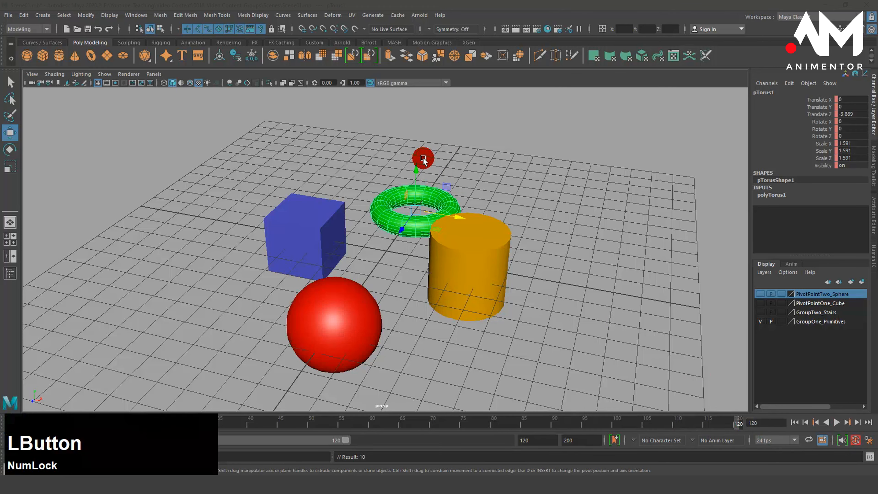
pyautogui.press('e')
pyautogui.moveTo(404, 203); pyautogui.dragTo(401, 223)
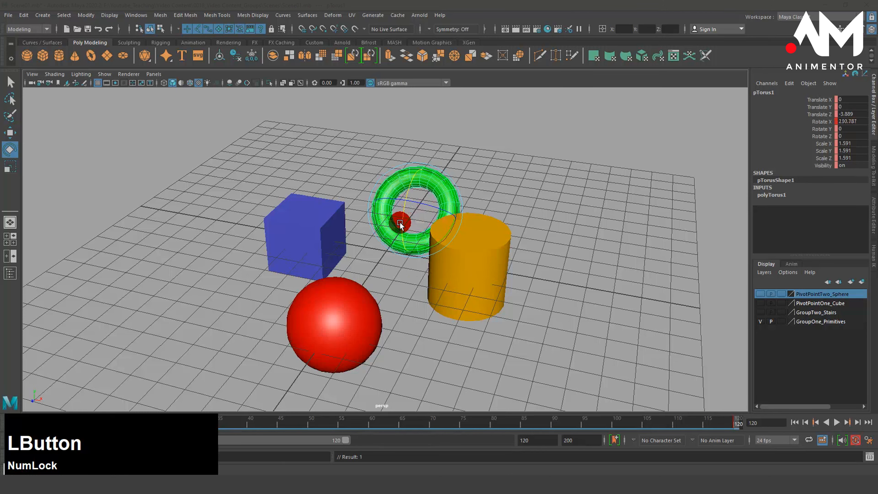
# - Keyframe the blue cube at frame 1 and rotate it to about 187, 47 and 2 degrees in X, Y and Z at frame 120
pyautogui.click(294, 224)
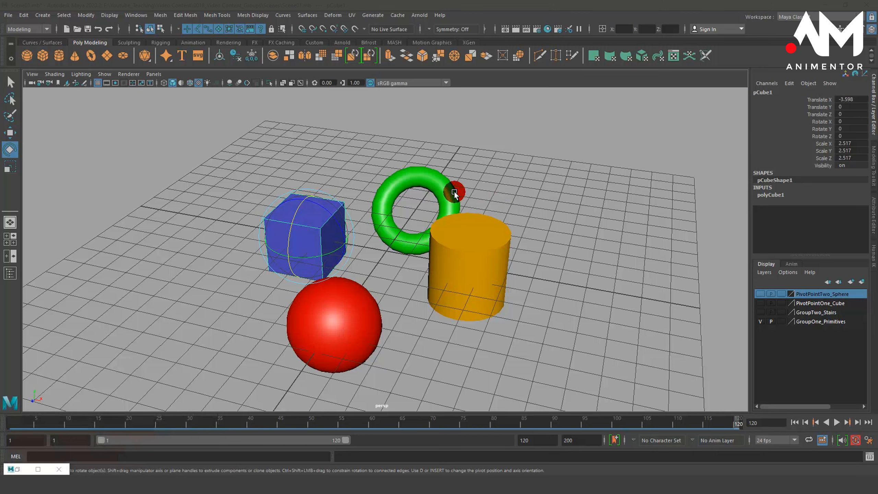
pyautogui.click(12, 422)
pyautogui.press('s')
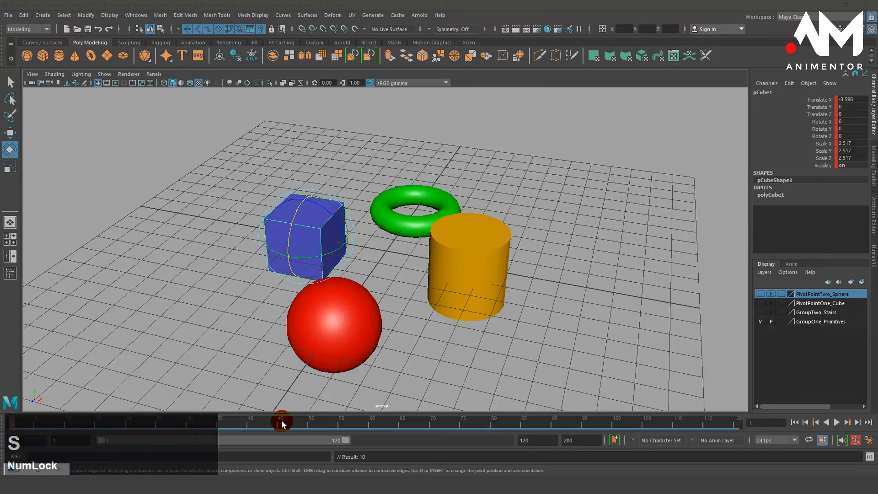
pyautogui.moveTo(280, 419); pyautogui.dragTo(734, 462)
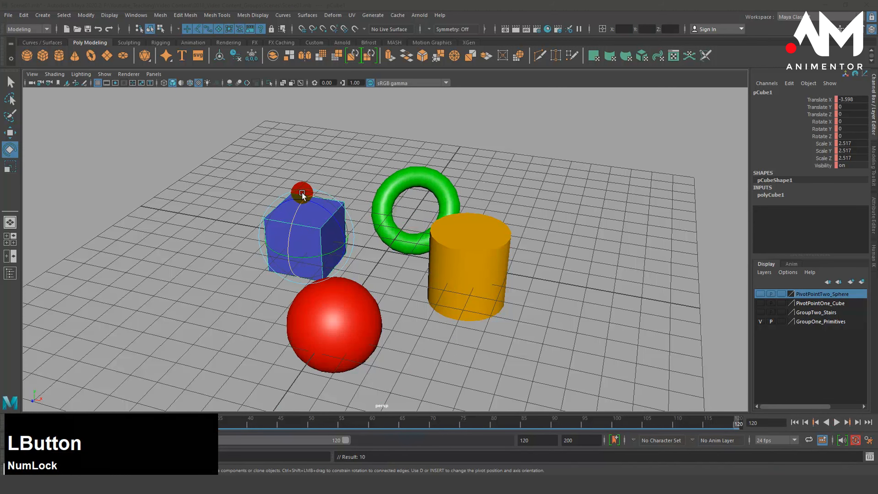
pyautogui.moveTo(302, 194); pyautogui.dragTo(302, 273)
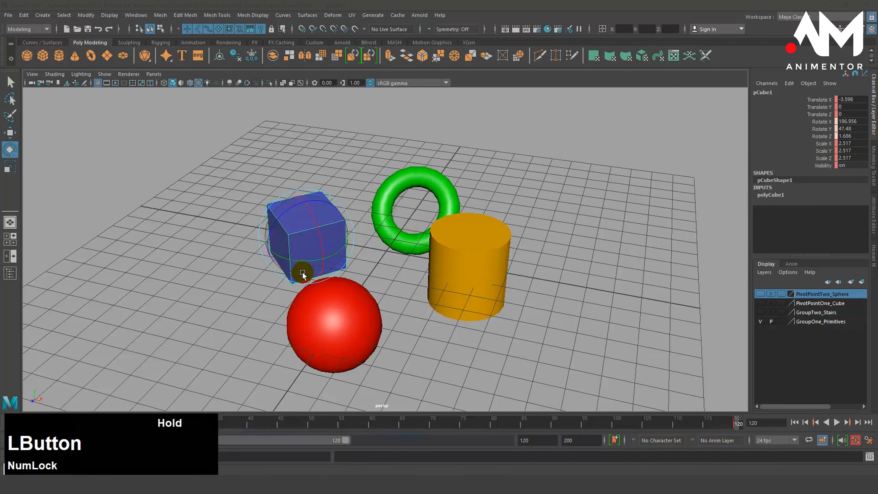
# - Keyframe the red sphere at frame 1 and raise it vertically at frame 120
pyautogui.click(355, 314)
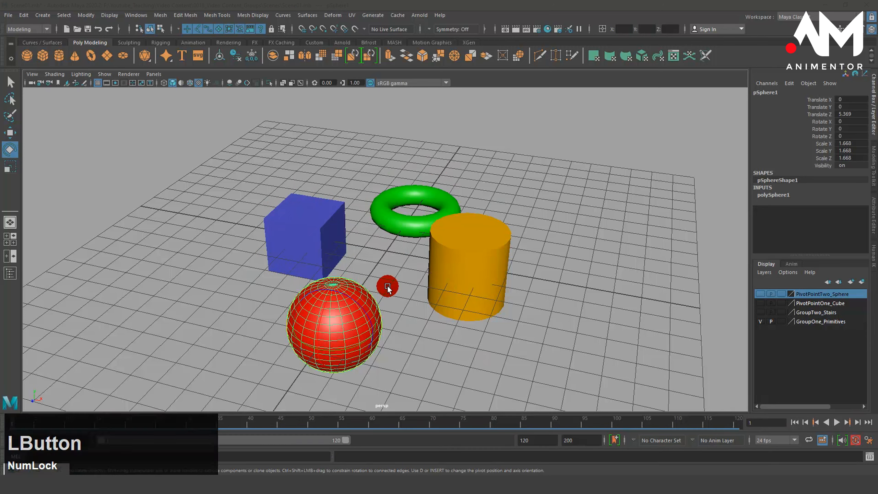
pyautogui.press('s')
pyautogui.moveTo(285, 425); pyautogui.dragTo(739, 427)
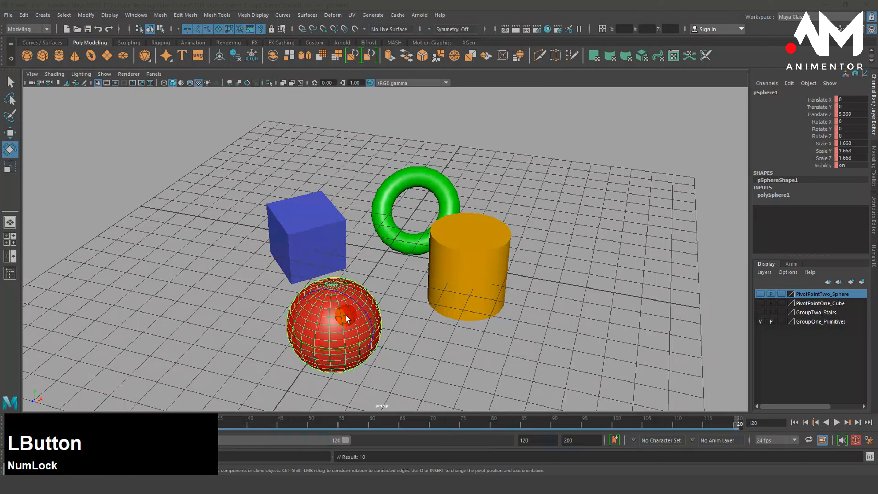
pyautogui.press('w')
pyautogui.moveTo(332, 288); pyautogui.dragTo(353, 194)
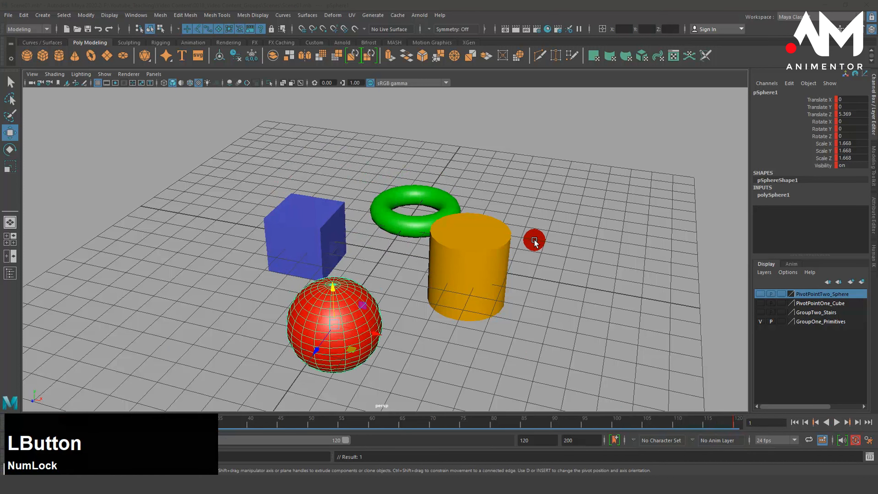
# - Keyframe the orange cylinder at frame 1 and rotate it to about 33, 51 and -230 degrees in X, Y and Z at frame 120
pyautogui.click(482, 251)
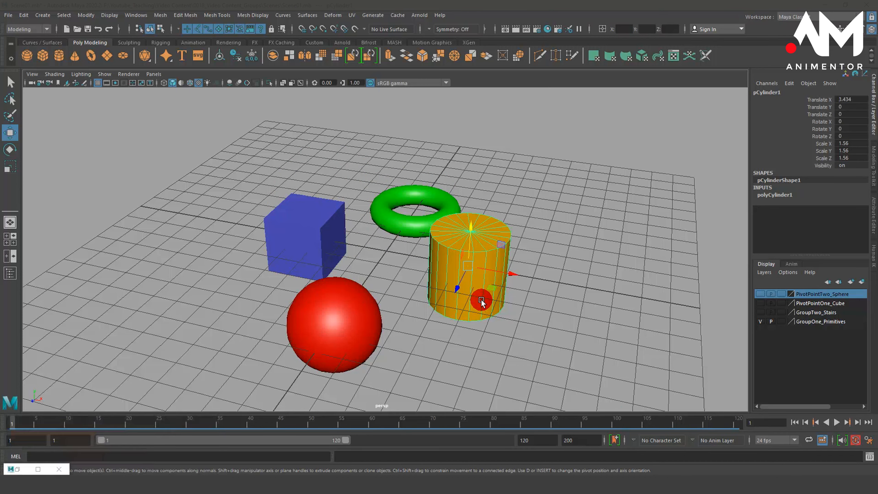
pyautogui.press('s')
pyautogui.moveTo(438, 430); pyautogui.dragTo(831, 440)
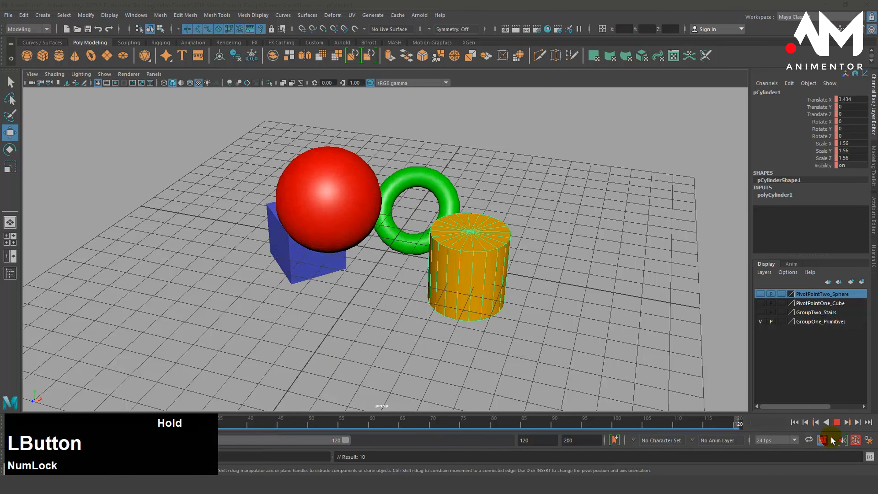
pyautogui.press('e')
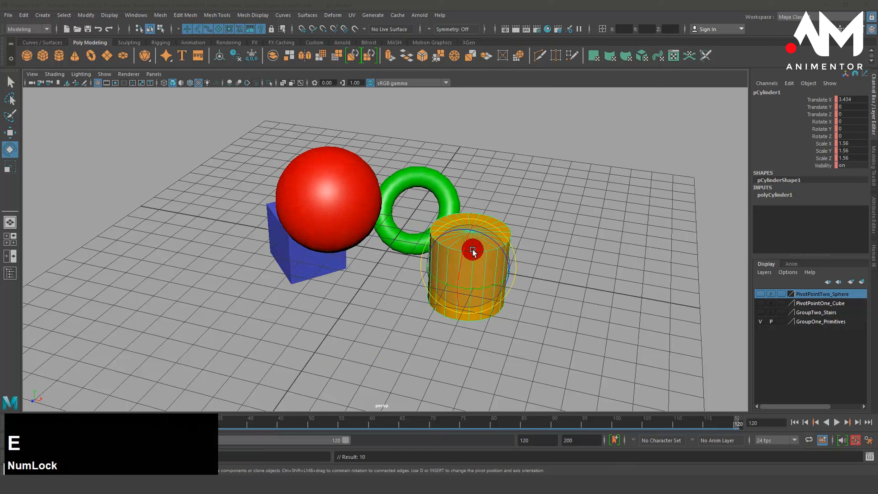
pyautogui.moveTo(475, 243); pyautogui.dragTo(521, 268)
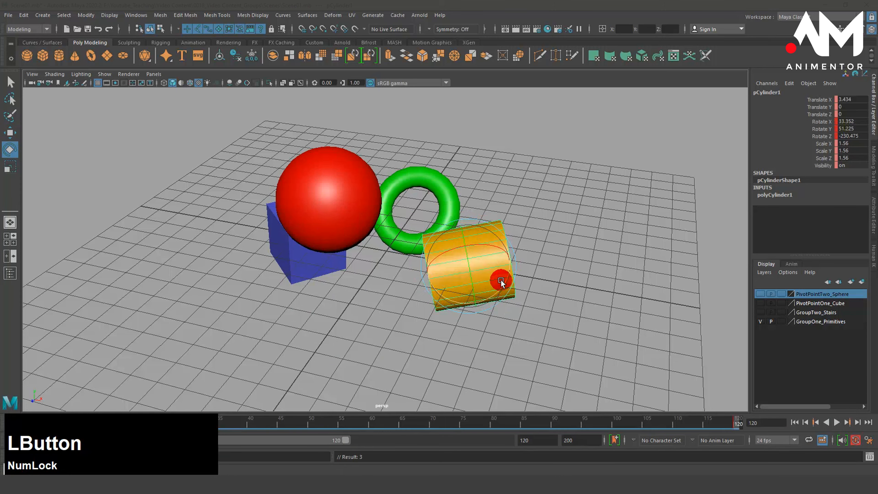
# - Play back the individual primitives' animation from frame 1, and return to the start of the timeline
pyautogui.moveTo(741, 421); pyautogui.dragTo(1, 404)
pyautogui.click(796, 328)
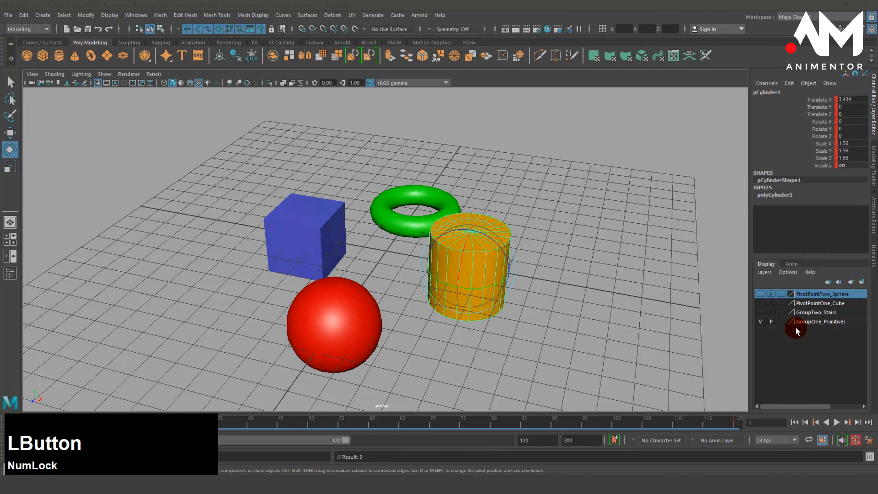
pyautogui.click(834, 421)
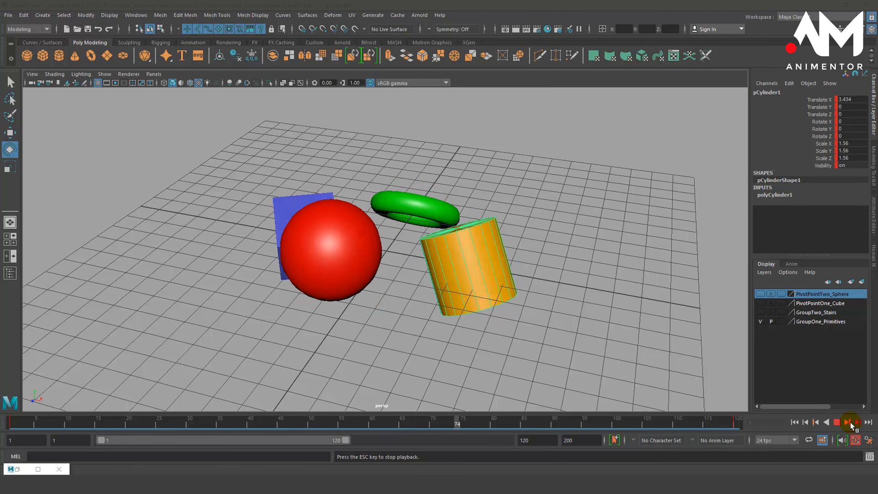
pyautogui.click(795, 423)
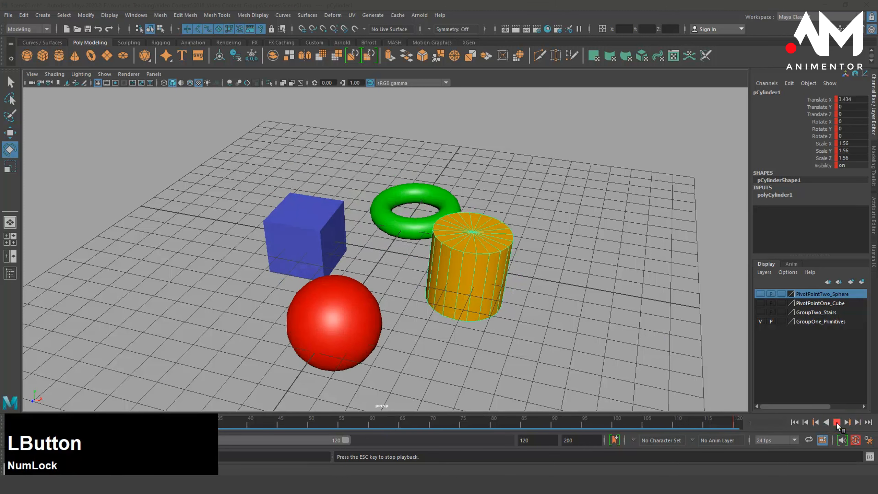
pyautogui.click(795, 422)
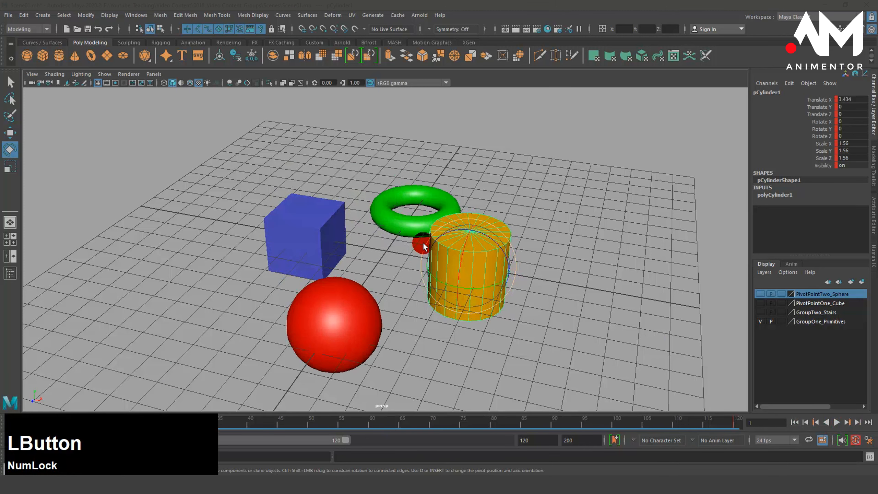
# - Select the cylinder and go up the hierarchy to its parent group, group1
pyautogui.click(522, 245)
pyautogui.click(464, 256)
pyautogui.press('Up')
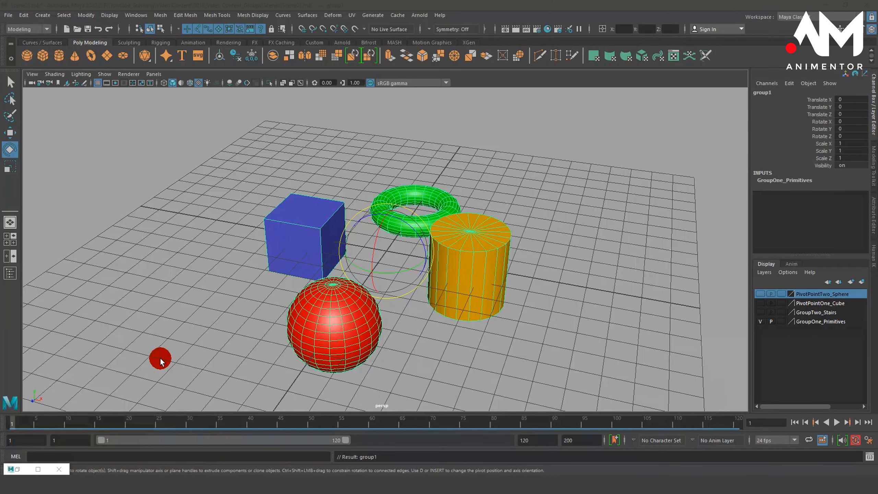
# - Examine the group1 node and its four child primitives in the Hypergraph Hierarchy, and minimize the window
pyautogui.click(15, 469)
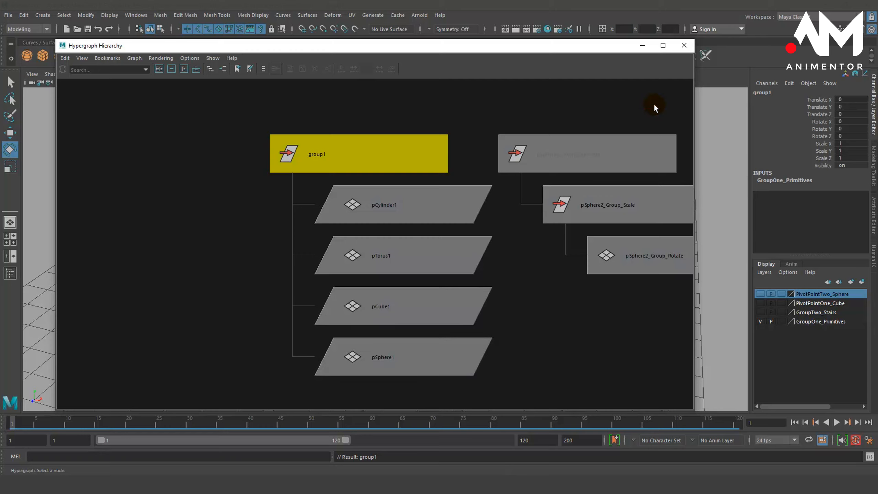
pyautogui.click(643, 45)
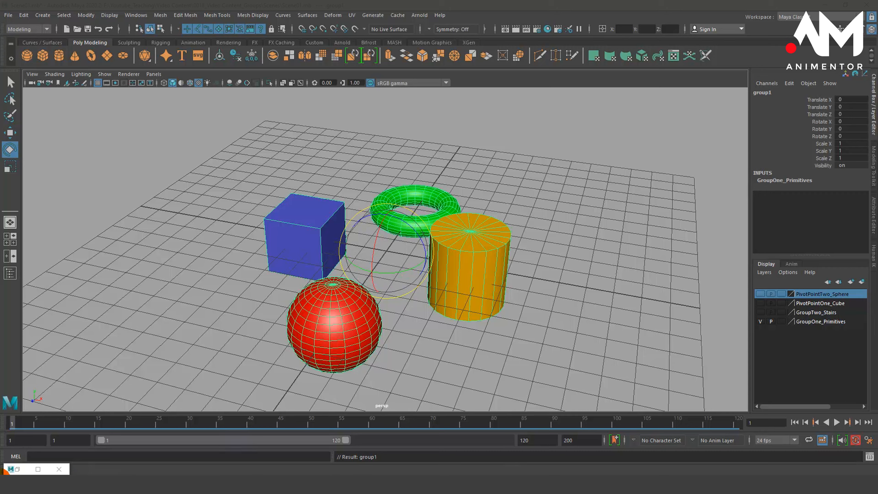
pyautogui.click(16, 469)
pyautogui.click(289, 158)
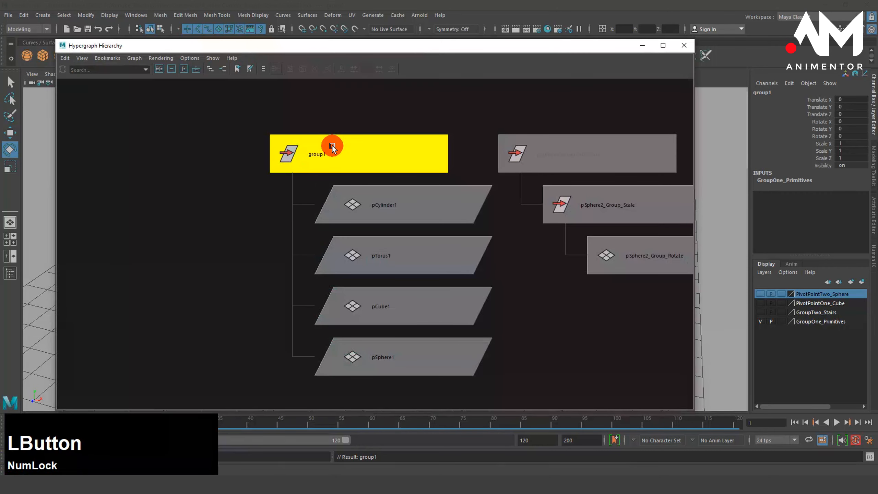
pyautogui.click(643, 46)
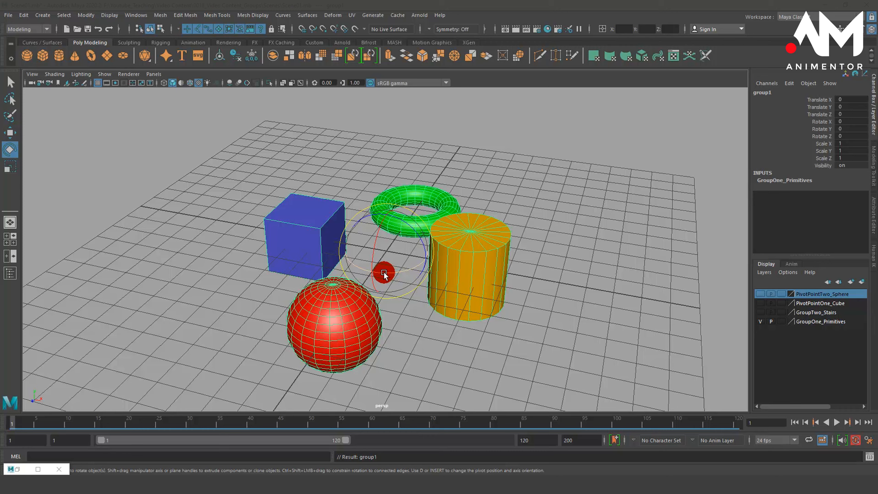
# - Keyframe the primitives group at frame 1 and rotate it to about 330 degrees in Y at frame 120
pyautogui.press('s')
pyautogui.moveTo(226, 416); pyautogui.dragTo(800, 433)
pyautogui.moveTo(352, 264)
pyautogui.mouseDown()
pyautogui.moveTo(403, 270)
pyautogui.moveTo(354, 267)
pyautogui.mouseUp()
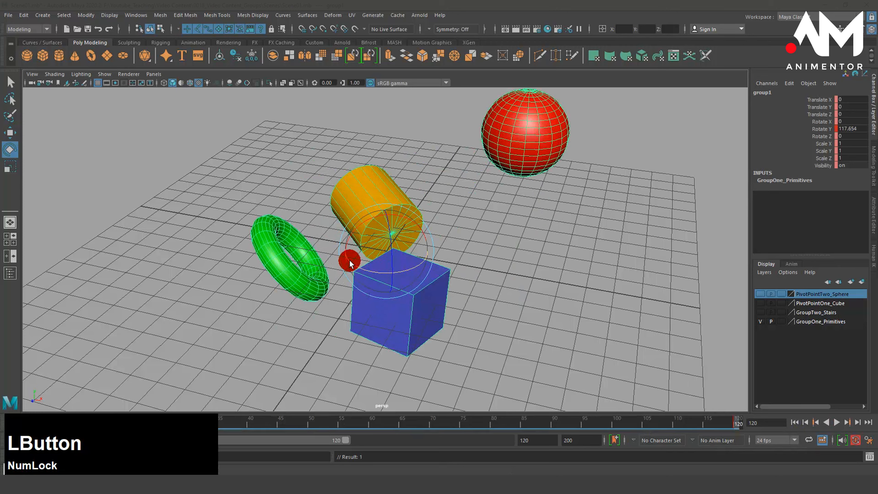
# - Play back the group's rotation combined with the primitives' own animations, and stop the playback
pyautogui.moveTo(736, 423); pyautogui.dragTo(1, 427)
pyautogui.click(730, 411)
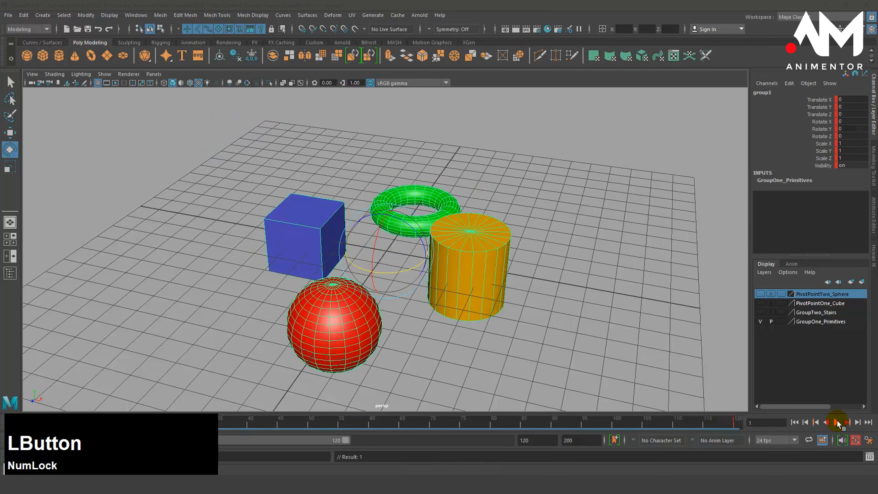
pyautogui.click(837, 422)
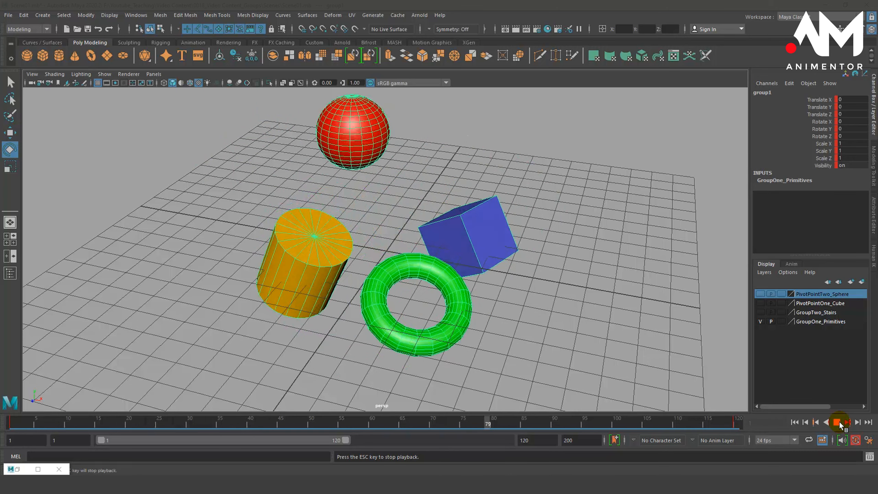
pyautogui.click(838, 422)
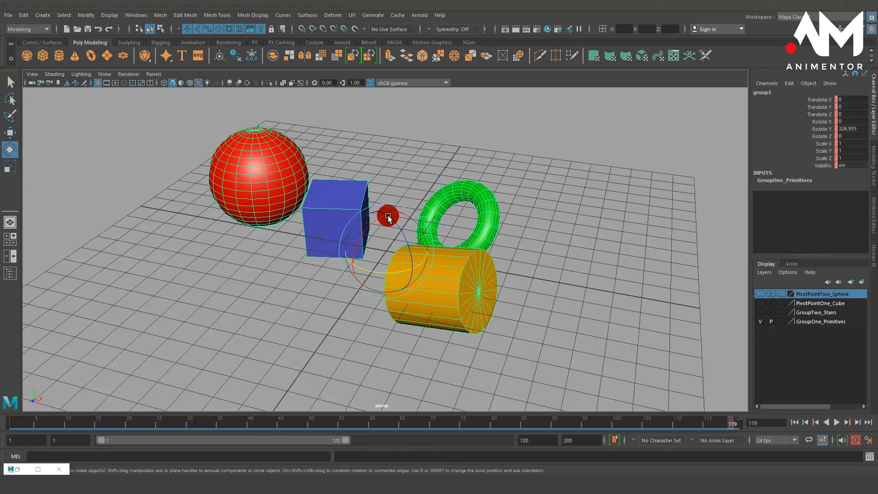
# - Keyframe the group's Translate X at about -12.7 on frame 1 and about 7.4 on frame 120
pyautogui.moveTo(388, 216); pyautogui.dragTo(422, 251)
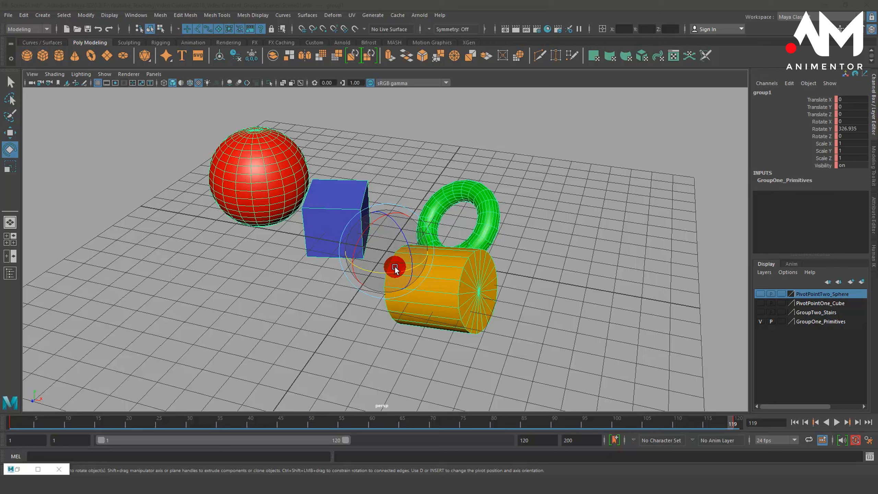
pyautogui.press('w')
pyautogui.moveTo(432, 258); pyautogui.dragTo(198, 216)
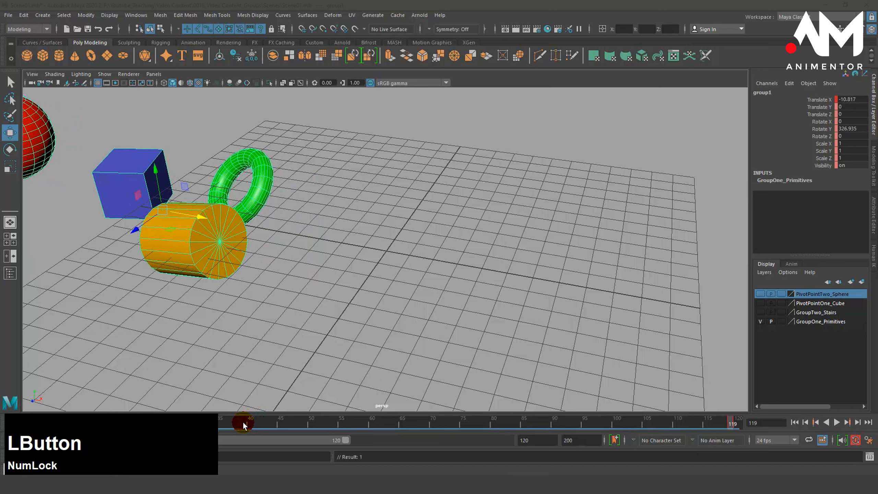
pyautogui.press('s')
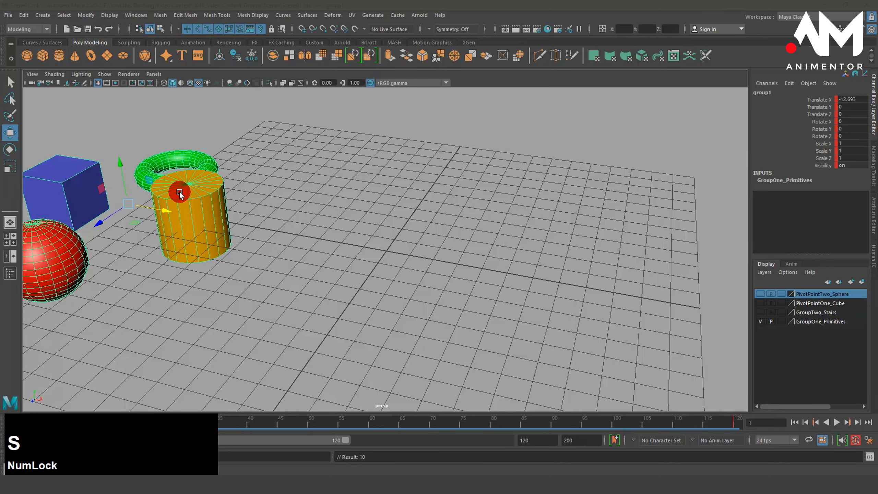
pyautogui.moveTo(564, 422); pyautogui.dragTo(736, 423)
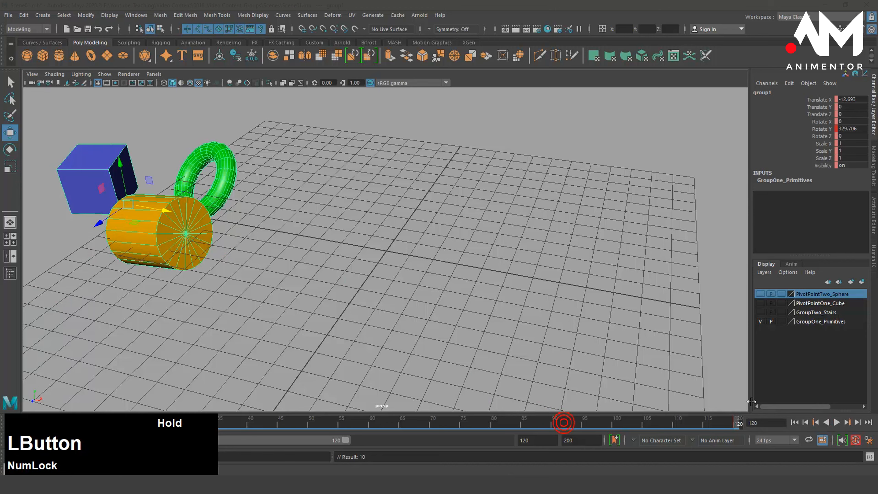
pyautogui.moveTo(166, 209); pyautogui.dragTo(631, 261)
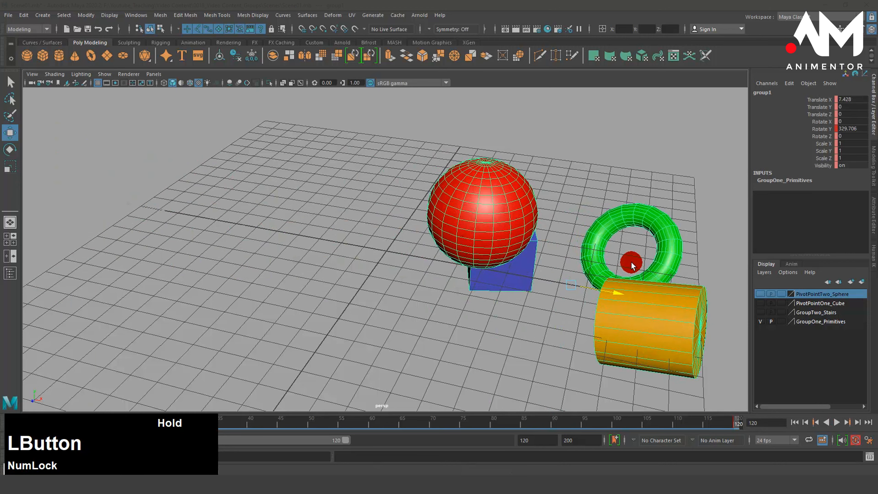
pyautogui.press('s')
# - Play back the group moving across the grid from frame 1, stop it, and rewind to the start
pyautogui.moveTo(738, 423); pyautogui.dragTo(14, 421)
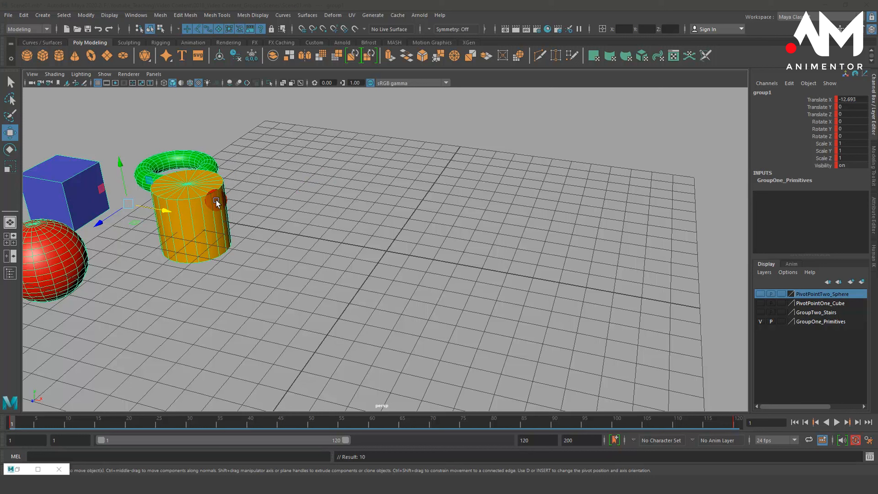
pyautogui.click(836, 422)
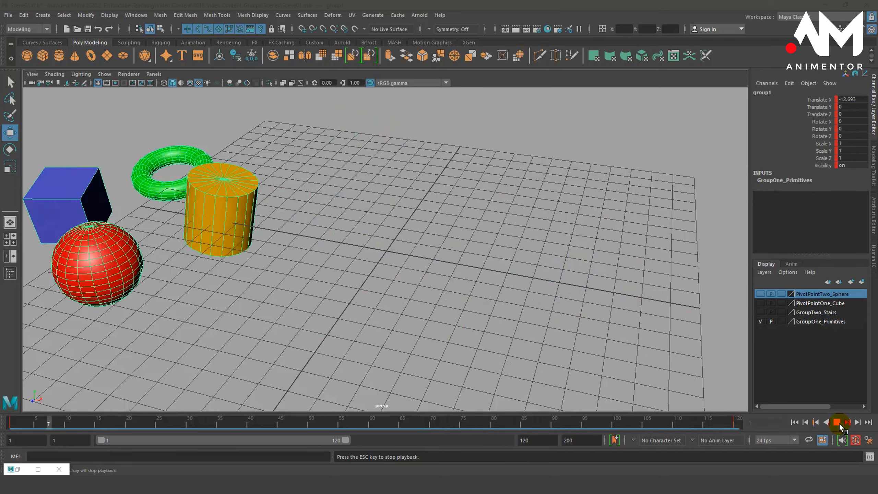
pyautogui.click(837, 422)
pyautogui.click(795, 422)
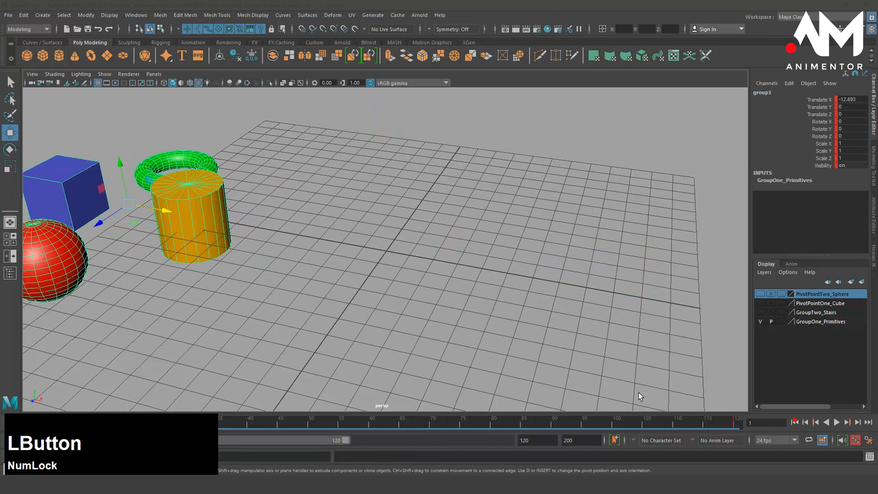
# - Hide the GroupOne_Primitives layer, clear the selection, and show the GroupTwo_Stairs layer with the whole staircase in view
pyautogui.click(760, 321)
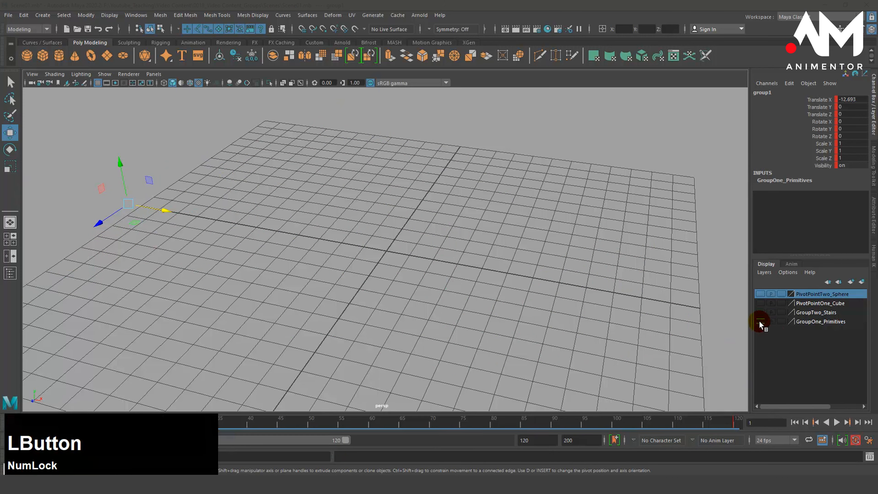
pyautogui.click(435, 249)
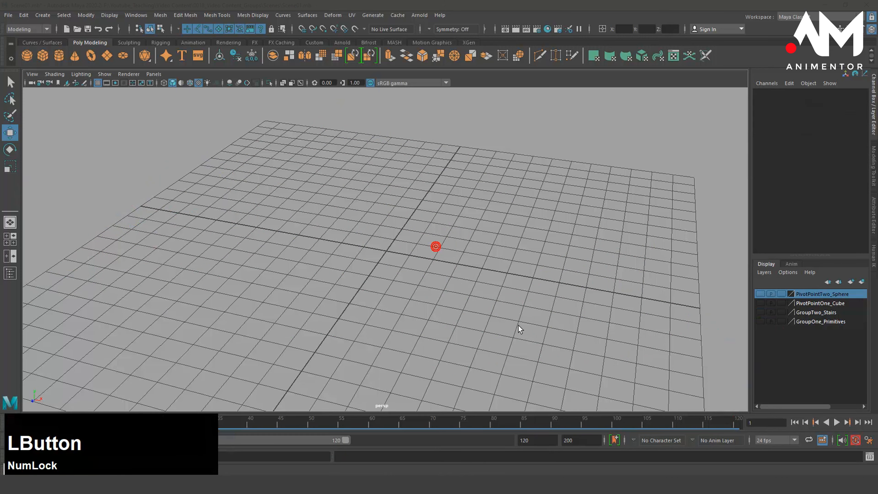
pyautogui.click(760, 312)
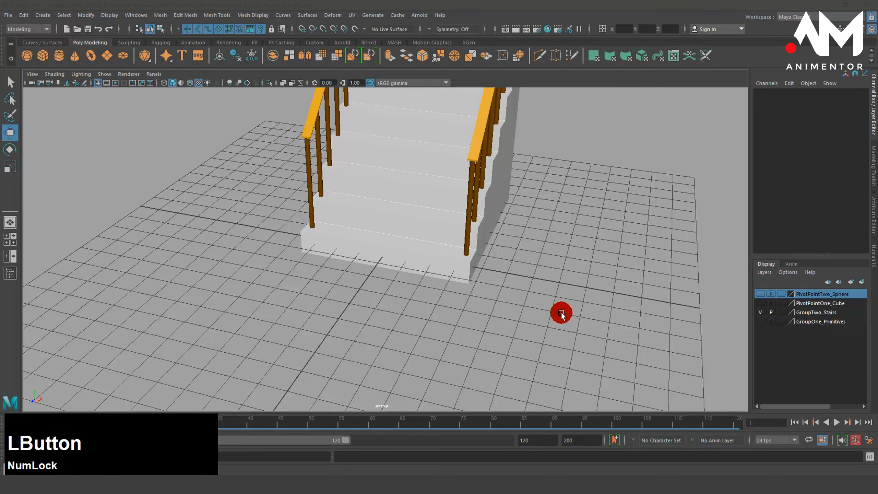
pyautogui.keyDown('alt'); pyautogui.moveTo(567, 300); pyautogui.dragTo(427, 357); pyautogui.keyUp('alt')
pyautogui.keyDown('alt'); pyautogui.moveTo(426, 357); pyautogui.dragTo(460, 346, button='middle'); pyautogui.keyUp('alt')
pyautogui.keyDown('alt'); pyautogui.moveTo(460, 346); pyautogui.dragTo(457, 345); pyautogui.keyUp('alt')
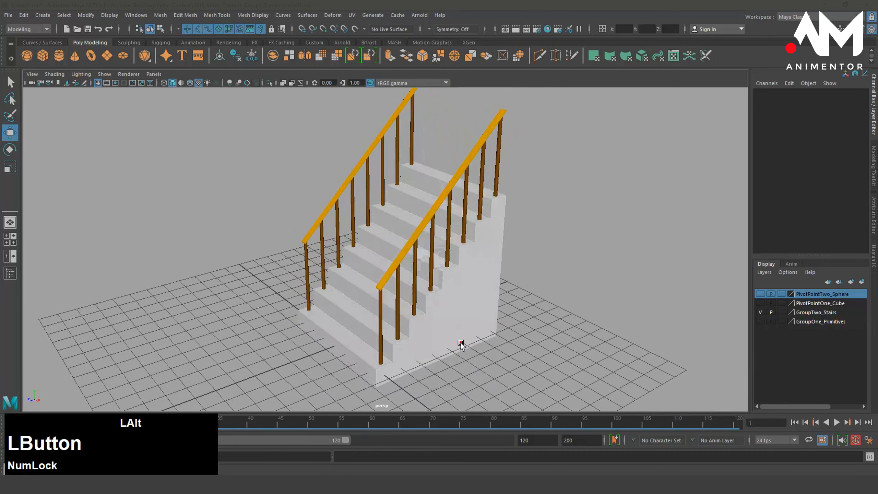
# - Select the stair treads together, from the lowest one upward
pyautogui.click(330, 330)
pyautogui.keyDown('shift'); pyautogui.click(344, 275); pyautogui.keyUp('shift')
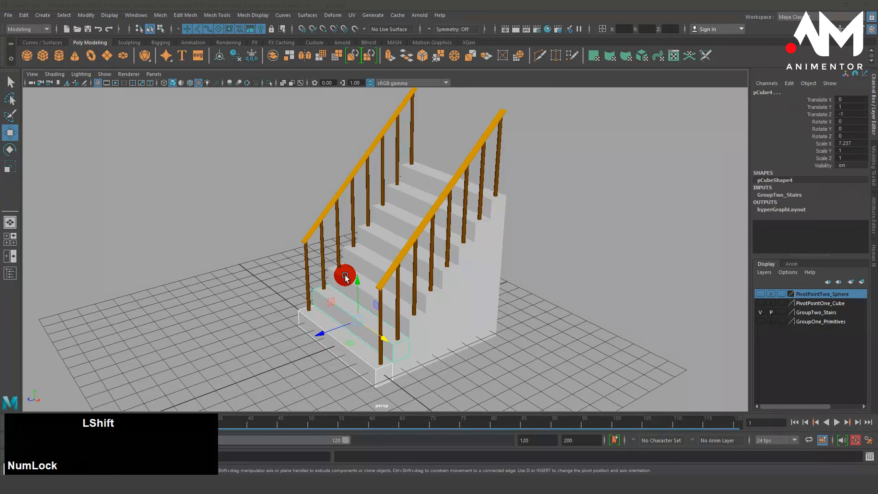
pyautogui.keyDown('shift'); pyautogui.click(357, 250); pyautogui.keyUp('shift')
pyautogui.keyDown('shift'); pyautogui.click(374, 234); pyautogui.keyUp('shift')
pyautogui.keyDown('shift'); pyautogui.click(388, 210); pyautogui.keyUp('shift')
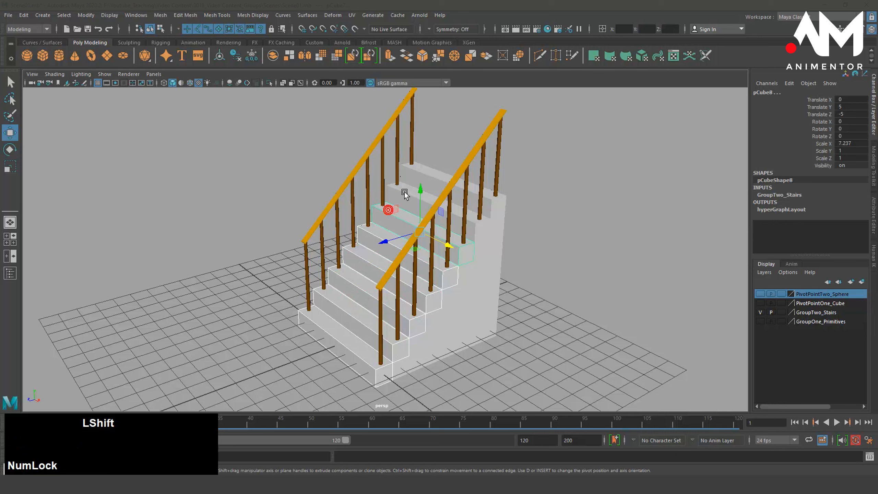
pyautogui.keyDown('shift'); pyautogui.click(405, 190); pyautogui.keyUp('shift')
# - Select the balusters along the far side of the staircase together with both handrails
pyautogui.click(304, 260)
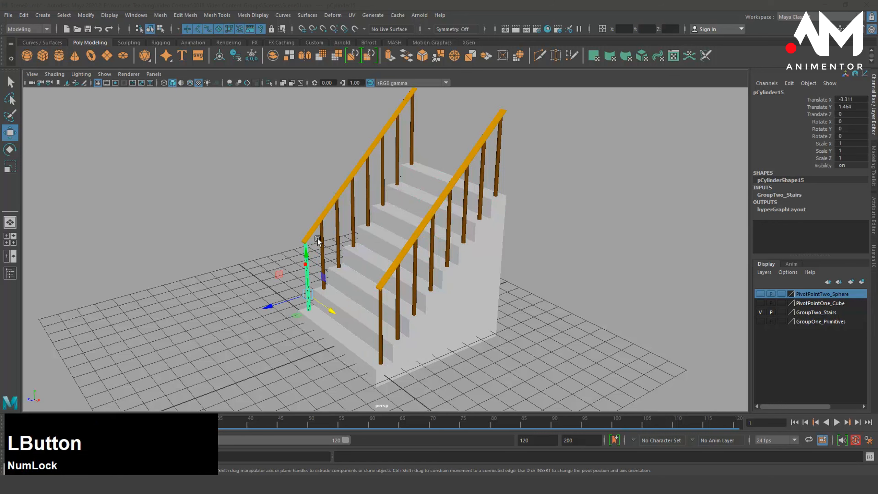
pyautogui.keyDown('shift'); pyautogui.moveTo(304, 260); pyautogui.dragTo(318, 238); pyautogui.keyUp('shift')
pyautogui.keyDown('shift'); pyautogui.click(336, 220); pyautogui.keyUp('shift')
pyautogui.keyDown('shift'); pyautogui.click(354, 196); pyautogui.keyUp('shift')
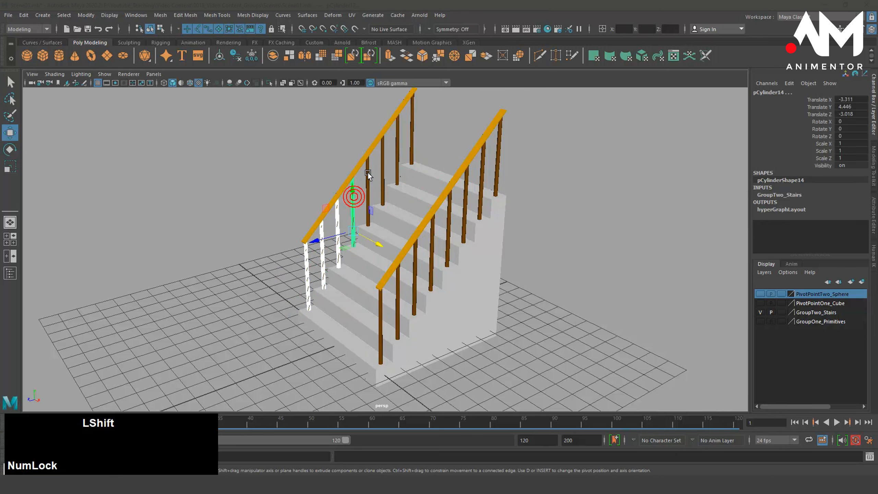
pyautogui.keyDown('shift'); pyautogui.click(370, 172); pyautogui.keyUp('shift')
pyautogui.keyDown('shift'); pyautogui.click(382, 162); pyautogui.keyUp('shift')
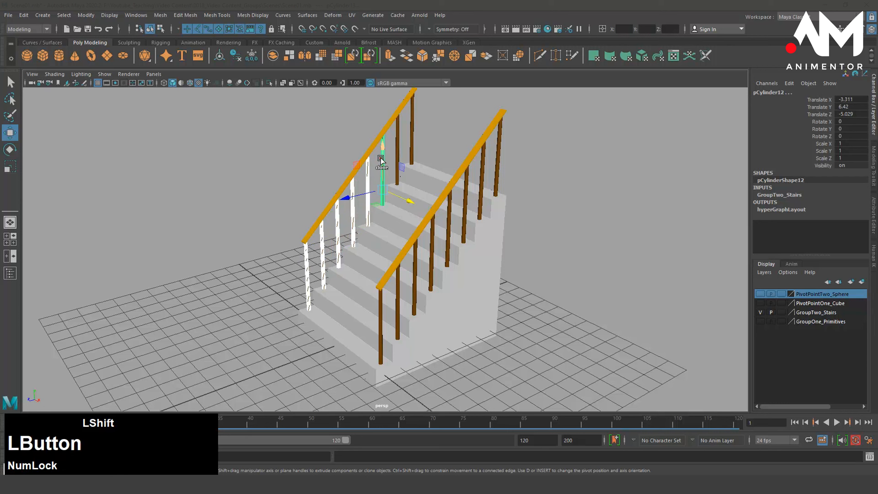
pyautogui.keyDown('shift'); pyautogui.click(398, 136); pyautogui.keyUp('shift')
pyautogui.keyDown('shift'); pyautogui.click(412, 128); pyautogui.keyUp('shift')
pyautogui.keyDown('shift'); pyautogui.click(401, 109); pyautogui.keyUp('shift')
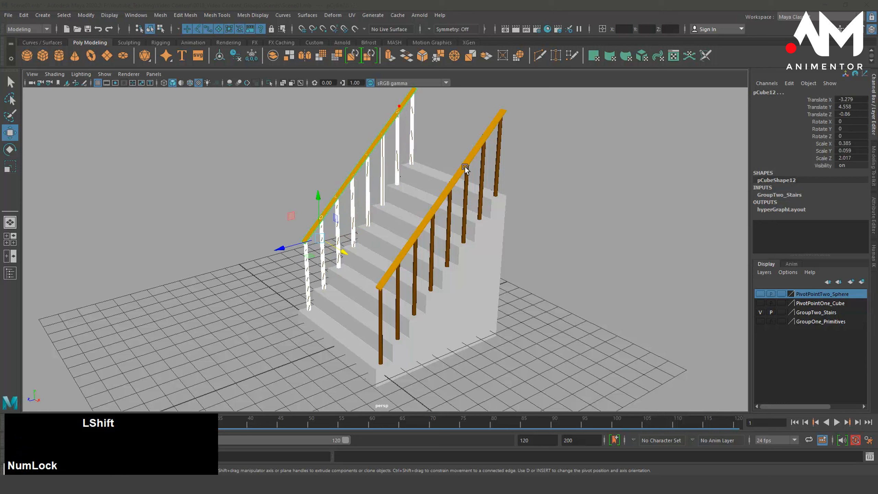
pyautogui.keyDown('shift'); pyautogui.click(471, 154); pyautogui.keyUp('shift')
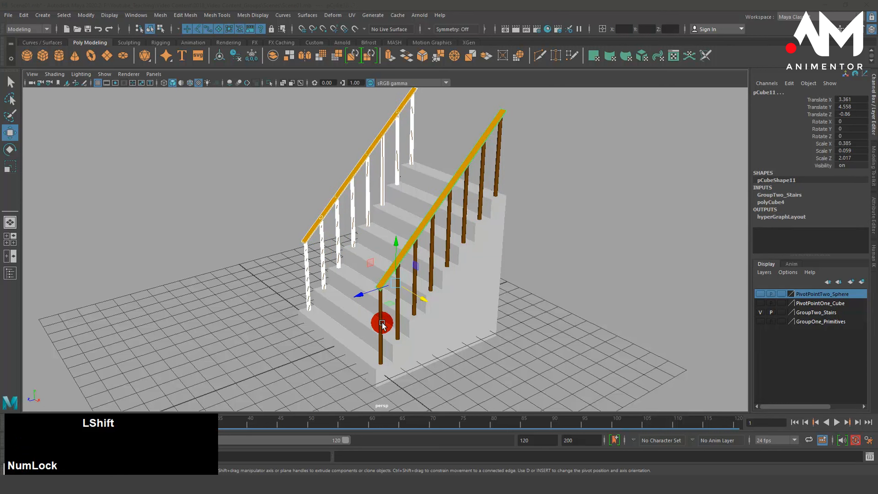
# - Add the stair treads, from the lowest to the highest, and the solid body beneath them to the selection
pyautogui.press('4')
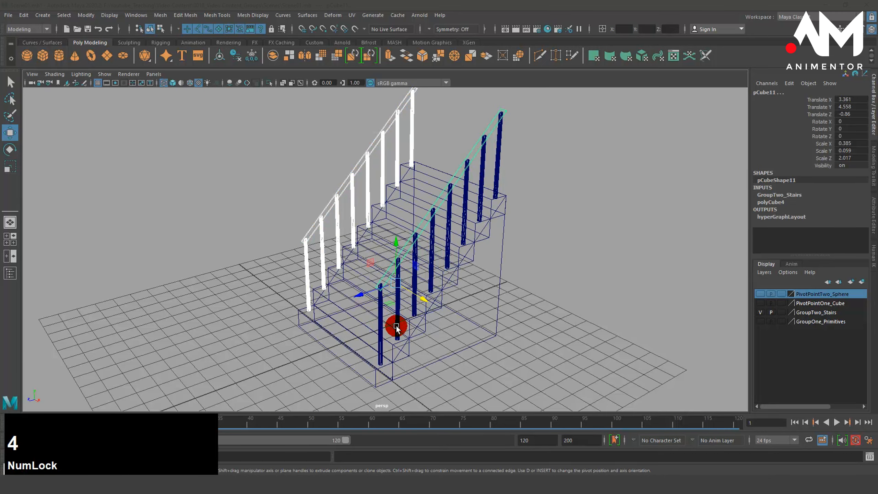
pyautogui.keyDown('alt'); pyautogui.moveTo(394, 326); pyautogui.dragTo(396, 330); pyautogui.keyUp('alt')
pyautogui.keyDown('alt'); pyautogui.moveTo(396, 330); pyautogui.dragTo(560, 314, button='right'); pyautogui.keyUp('alt')
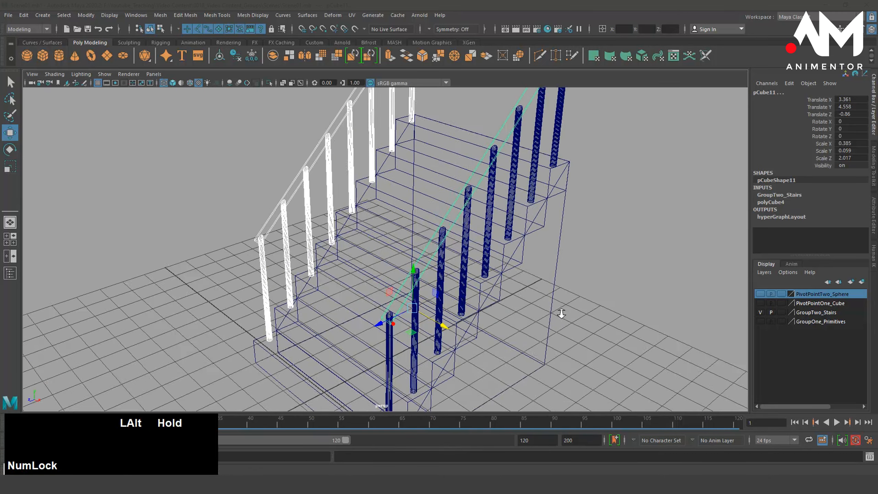
pyautogui.keyDown('alt'); pyautogui.moveTo(505, 323); pyautogui.dragTo(518, 282, button='middle'); pyautogui.keyUp('alt')
pyautogui.keyDown('alt'); pyautogui.moveTo(465, 310); pyautogui.dragTo(490, 314); pyautogui.keyUp('alt')
pyautogui.press('6')
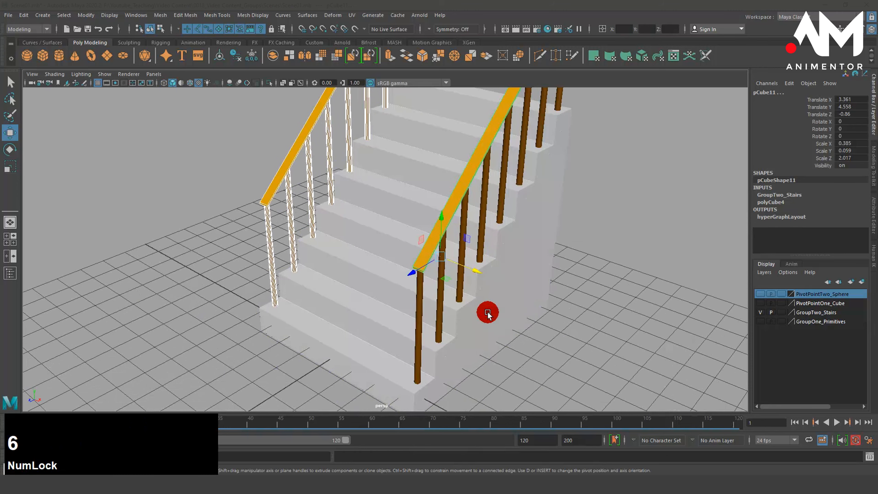
pyautogui.click(368, 345)
pyautogui.keyDown('shift'); pyautogui.click(358, 304); pyautogui.keyUp('shift')
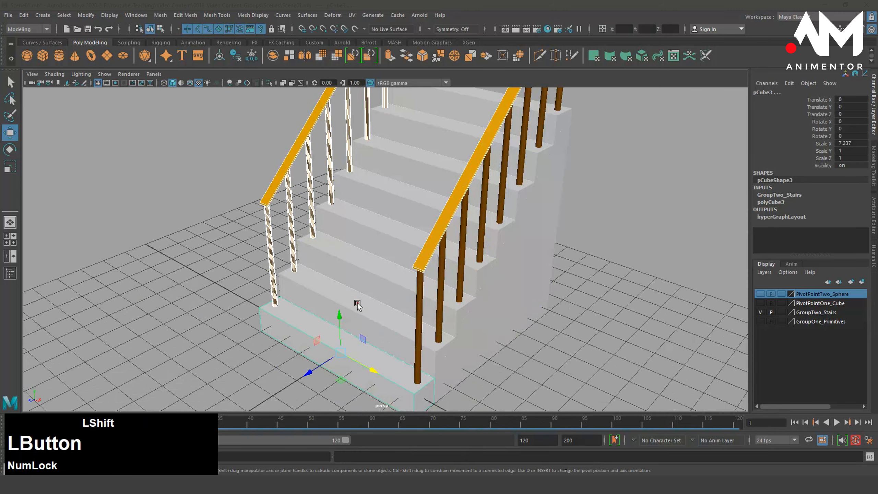
pyautogui.keyDown('shift'); pyautogui.click(373, 225); pyautogui.keyUp('shift')
pyautogui.keyDown('shift'); pyautogui.click(376, 198); pyautogui.keyUp('shift')
pyautogui.keyDown('shift'); pyautogui.click(406, 150); pyautogui.keyUp('shift')
pyautogui.keyDown('shift'); pyautogui.click(430, 124); pyautogui.keyUp('shift')
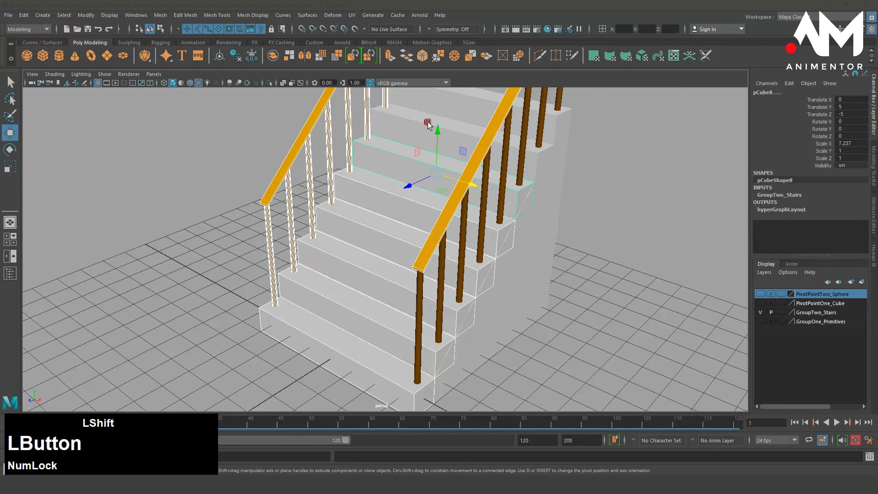
pyautogui.keyDown('shift'); pyautogui.click(476, 95); pyautogui.keyUp('shift')
pyautogui.keyDown('shift'); pyautogui.click(515, 179); pyautogui.keyUp('shift')
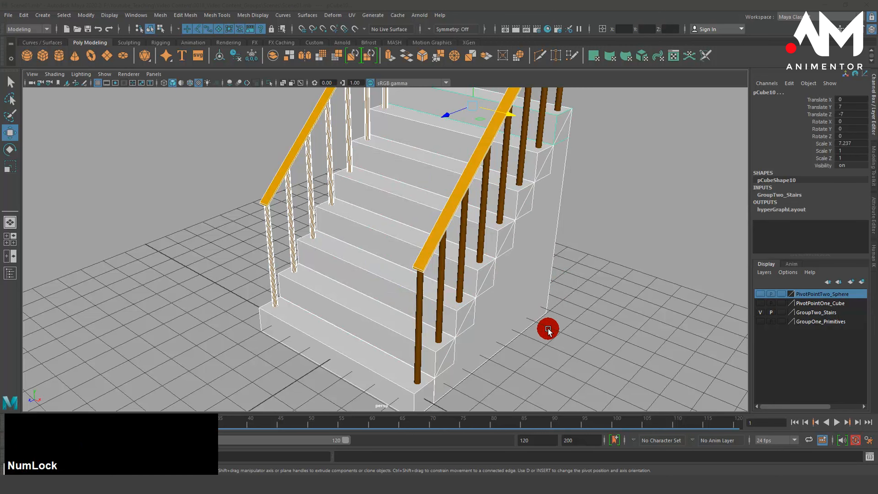
# - Add the near-side baluster nodes to the selection in the Hypergraph Hierarchy, then minimize that window
pyautogui.keyDown('alt'); pyautogui.moveTo(551, 320); pyautogui.dragTo(291, 332, button='right'); pyautogui.keyUp('alt')
pyautogui.keyDown('alt'); pyautogui.moveTo(292, 331); pyautogui.dragTo(332, 329); pyautogui.keyUp('alt')
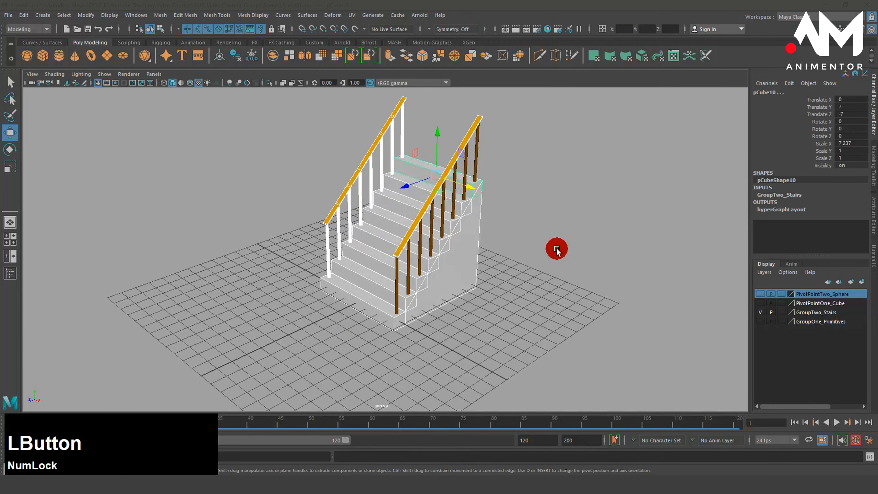
pyautogui.keyDown('alt'); pyautogui.moveTo(360, 239); pyautogui.dragTo(351, 273, button='middle'); pyautogui.keyUp('alt')
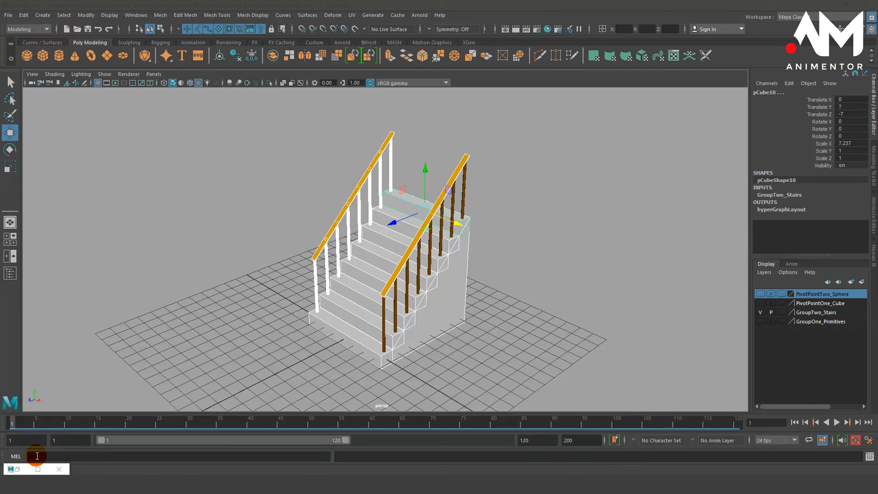
pyautogui.click(17, 470)
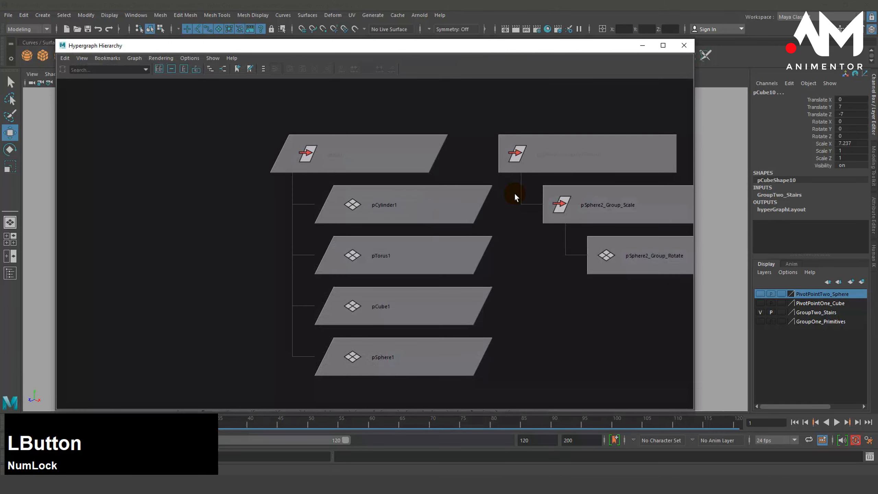
pyautogui.press('f')
pyautogui.scroll(-2, 476, 256)
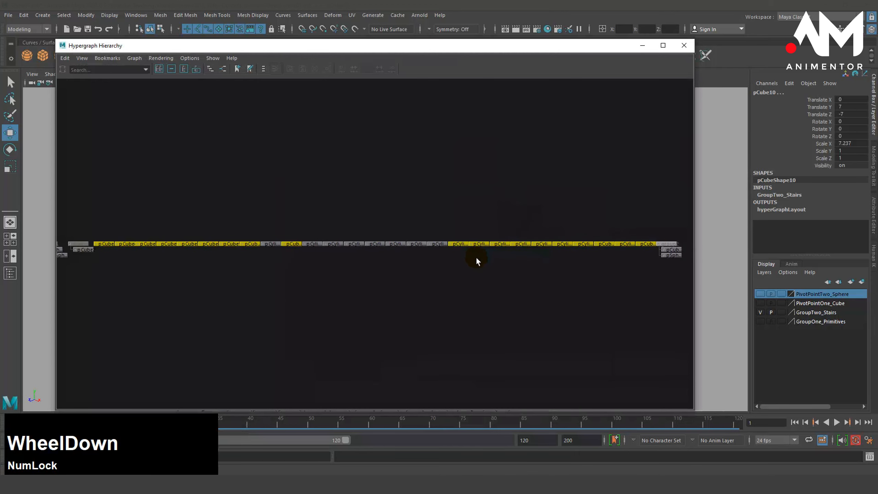
pyautogui.keyDown('shift'); pyautogui.moveTo(277, 231); pyautogui.dragTo(435, 262); pyautogui.keyUp('shift')
pyautogui.click(642, 46)
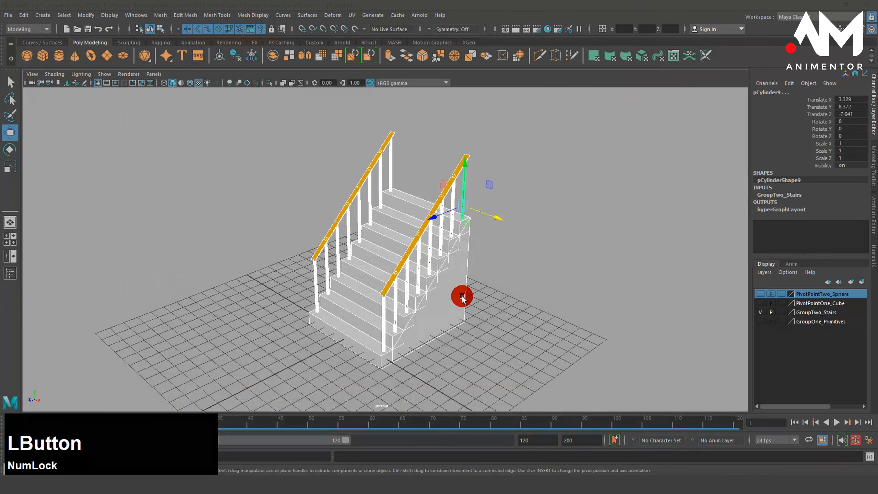
# - Clear the selection in the Hypergraph Hierarchy and select the whole row of ungrouped staircase cube and cylinder nodes together
pyautogui.keyDown('alt'); pyautogui.moveTo(509, 296); pyautogui.dragTo(500, 292); pyautogui.keyUp('alt')
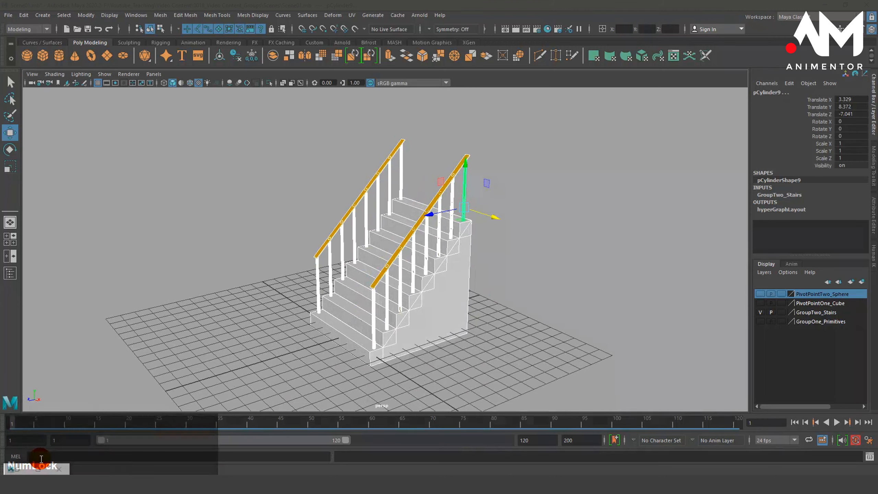
pyautogui.click(33, 465)
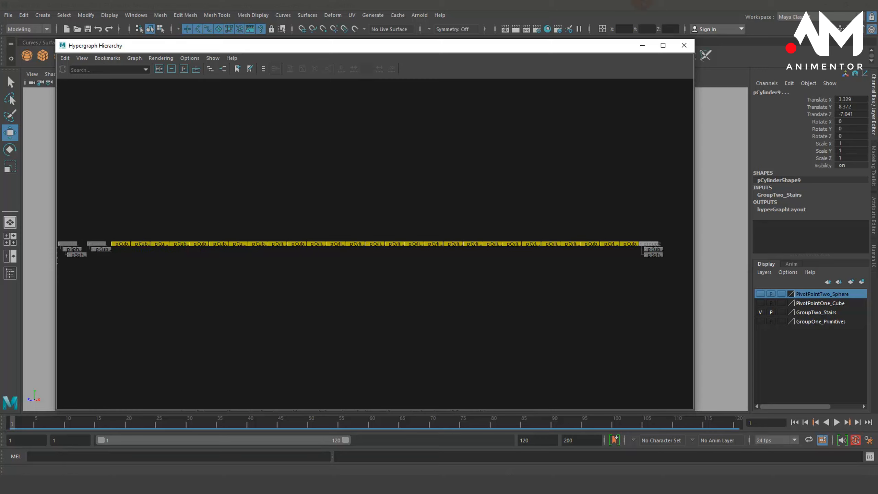
pyautogui.click(638, 49)
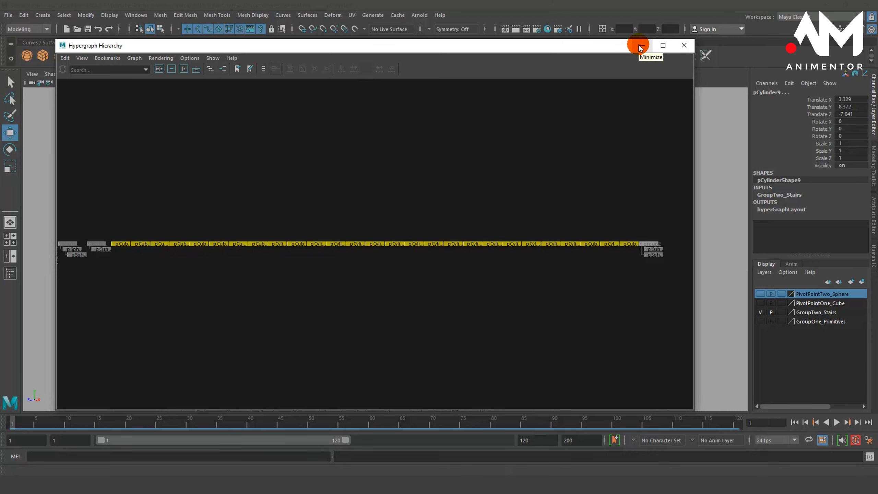
pyautogui.moveTo(592, 48); pyautogui.dragTo(655, 53)
pyautogui.click(262, 200)
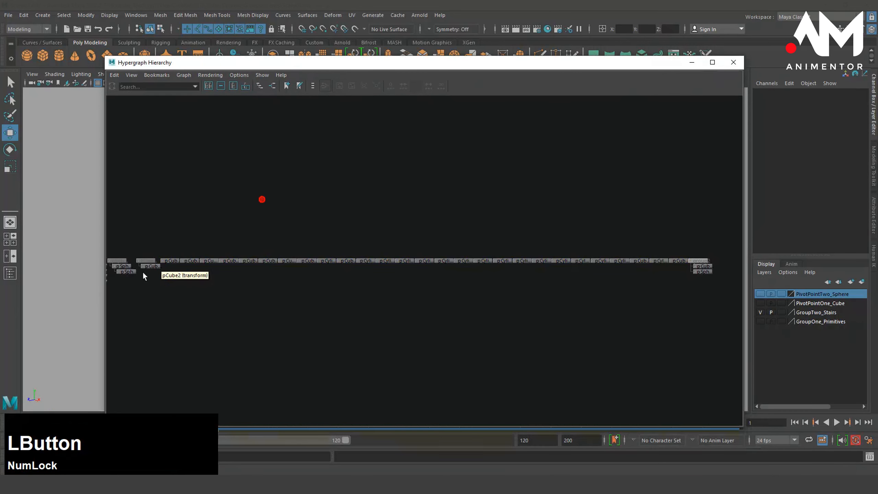
pyautogui.moveTo(163, 241); pyautogui.dragTo(680, 279)
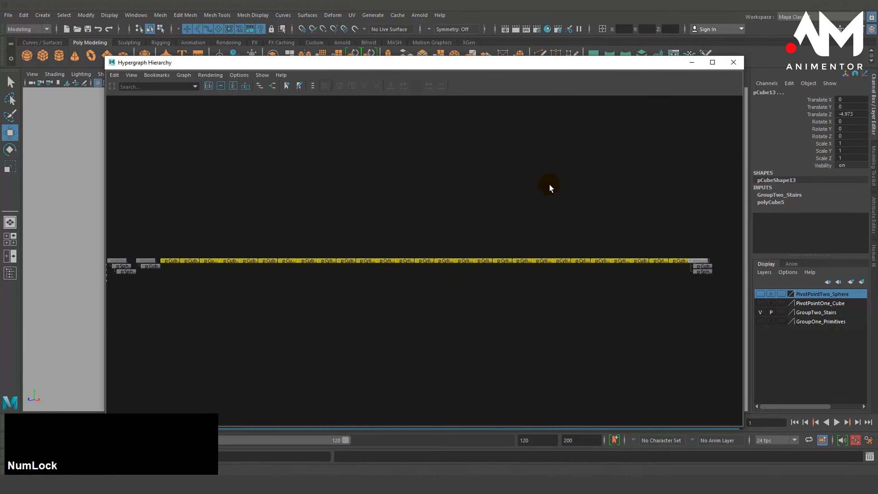
# - Review the Group options, close them, and group the selected staircase nodes
pyautogui.click(24, 15)
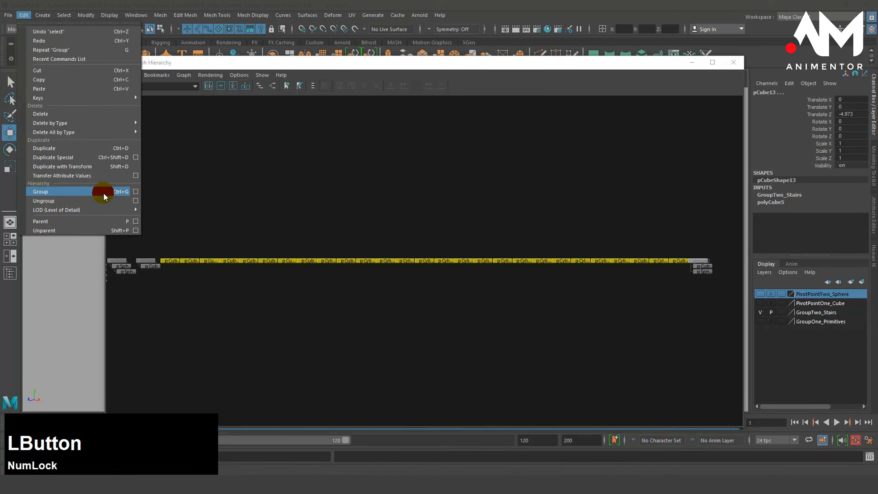
pyautogui.click(135, 192)
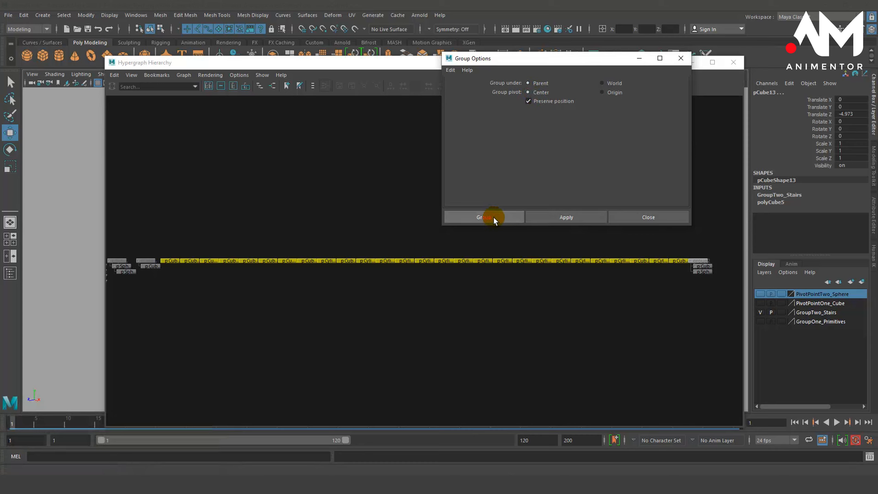
pyautogui.click(681, 58)
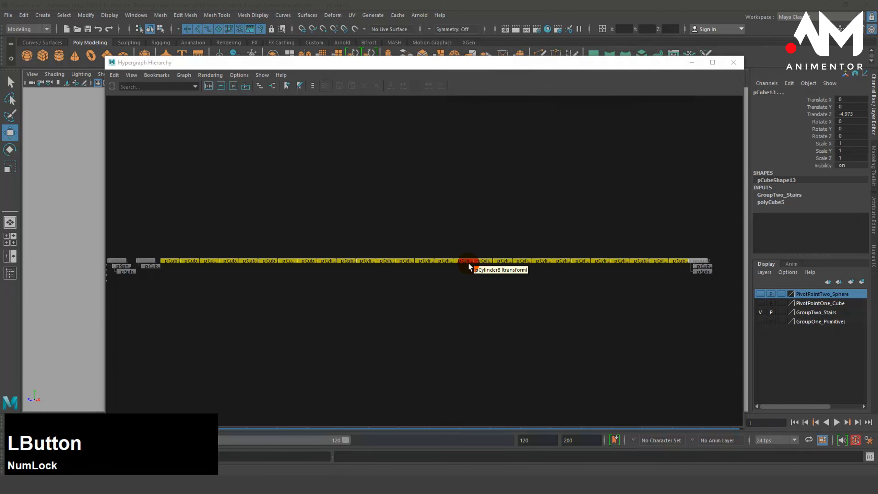
pyautogui.hotkey('ctrl', 'g')
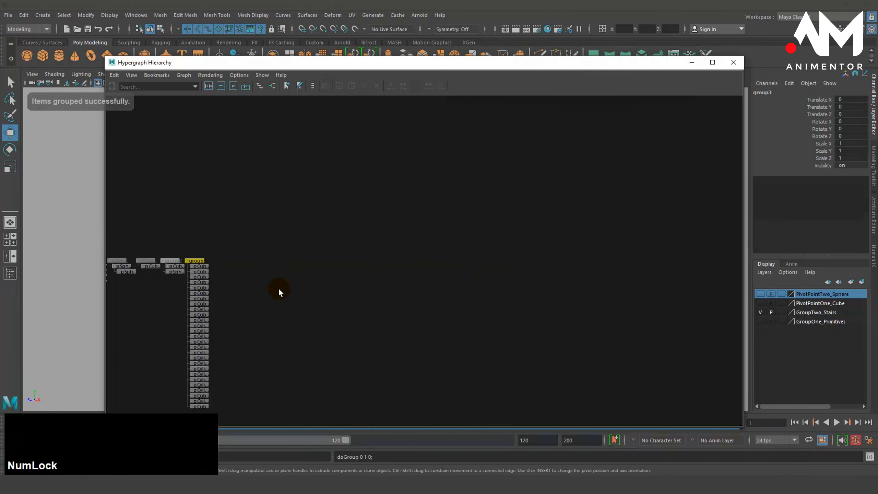
# - Rename the new staircase group as StairCase01 in the Hypergraph Hierarchy and select it
pyautogui.keyDown('alt'); pyautogui.moveTo(279, 289); pyautogui.dragTo(506, 212, button='middle'); pyautogui.keyUp('alt')
pyautogui.keyDown('alt'); pyautogui.moveTo(506, 212); pyautogui.dragTo(736, 212, button='right'); pyautogui.keyUp('alt')
pyautogui.keyDown('alt'); pyautogui.moveTo(525, 227); pyautogui.dragTo(513, 303, button='middle'); pyautogui.keyUp('alt')
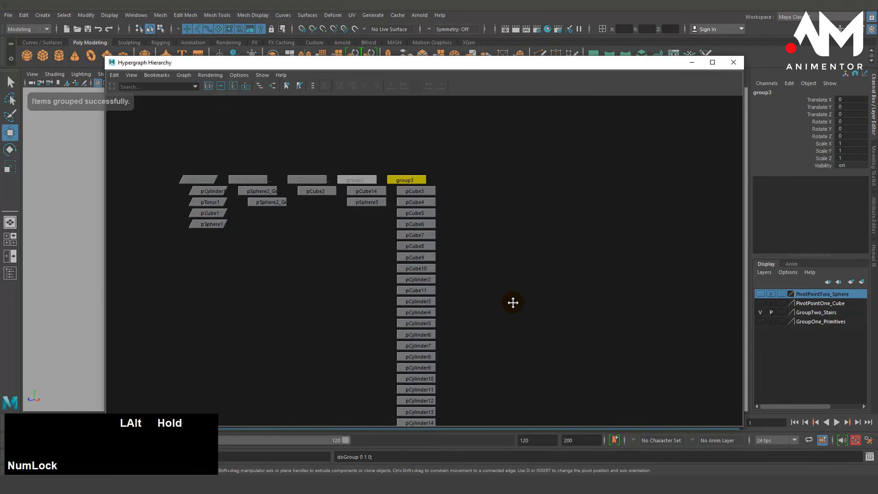
pyautogui.keyDown('alt'); pyautogui.moveTo(514, 303); pyautogui.dragTo(566, 286, button='right'); pyautogui.keyUp('alt')
pyautogui.keyDown('alt'); pyautogui.moveTo(507, 192); pyautogui.dragTo(539, 220, button='middle'); pyautogui.keyUp('alt')
pyautogui.moveTo(455, 64); pyautogui.dragTo(481, 87)
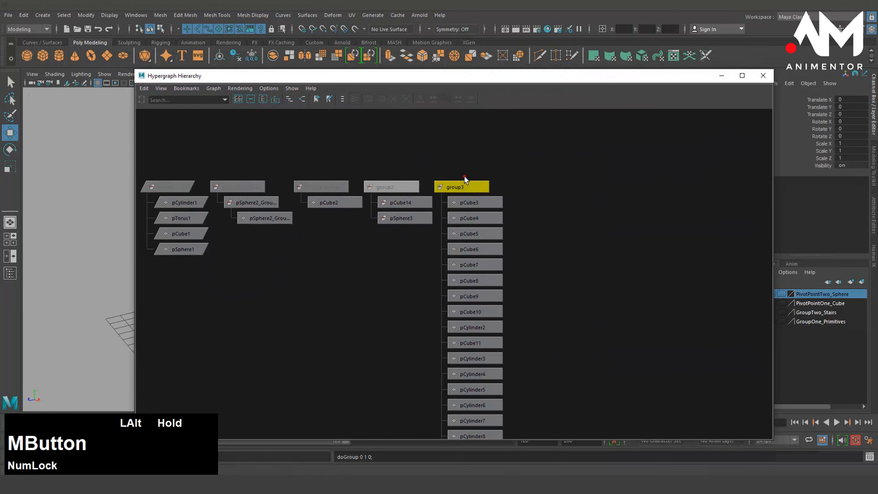
pyautogui.keyDown('alt'); pyautogui.moveTo(464, 178); pyautogui.dragTo(525, 253, button='middle'); pyautogui.keyUp('alt')
pyautogui.keyDown('alt'); pyautogui.moveTo(525, 252); pyautogui.dragTo(636, 279, button='right'); pyautogui.keyUp('alt')
pyautogui.click(490, 249)
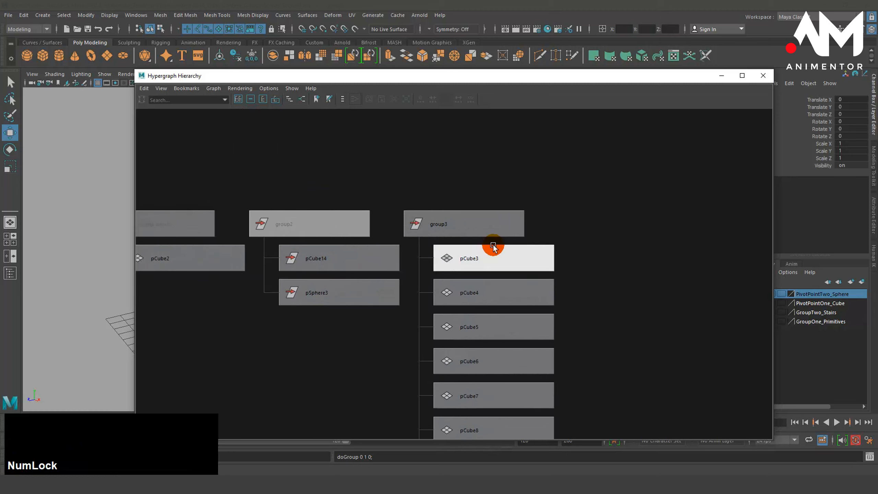
pyautogui.click(455, 222)
pyautogui.keyDown('ctrl'); pyautogui.doubleClick(457, 223); pyautogui.keyUp('ctrl')
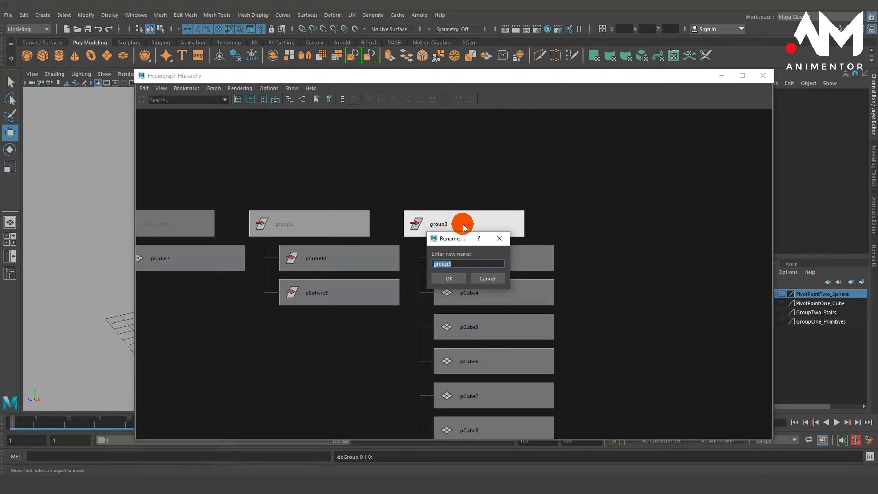
pyautogui.write('StairCas')
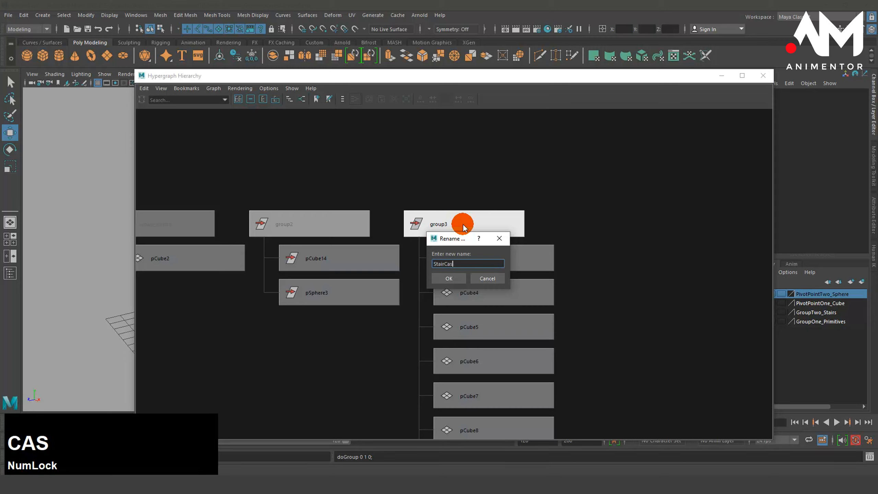
pyautogui.write('e01')
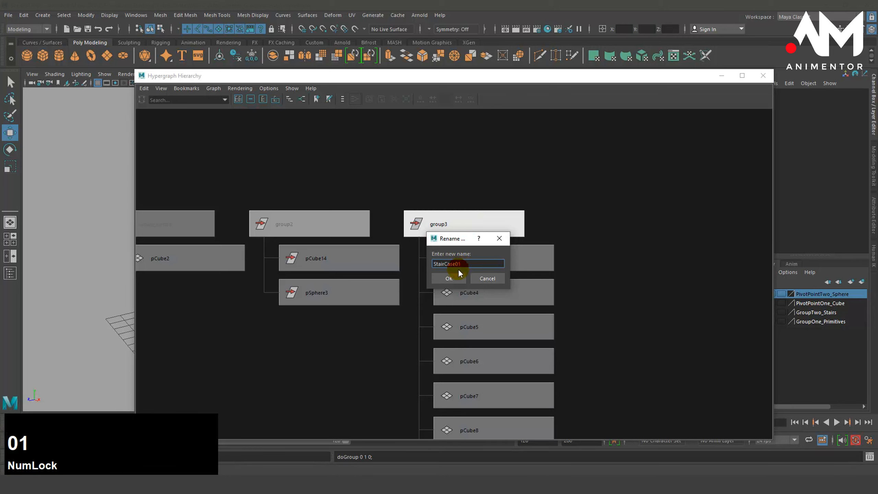
pyautogui.click(452, 276)
pyautogui.click(463, 221)
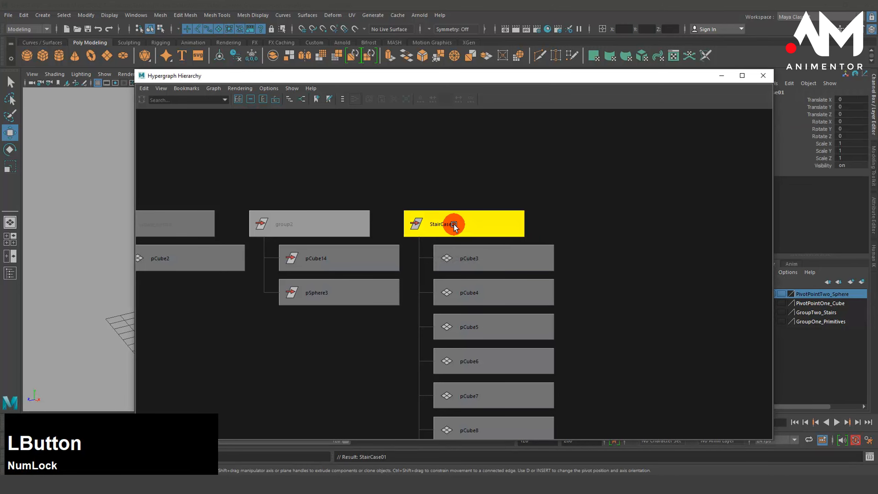
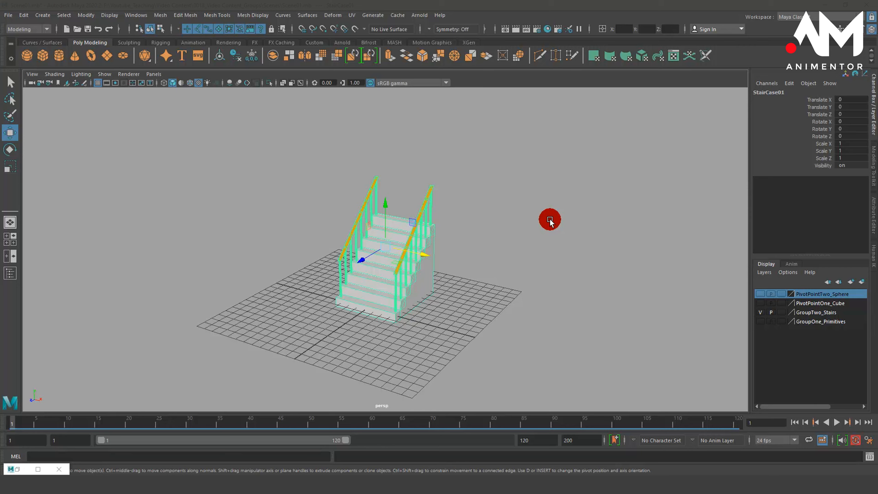
# - Duplicate the StairCase01 group and move the copy about 12.6 units along X, beside the original
pyautogui.hotkey('ctrl', 'd')
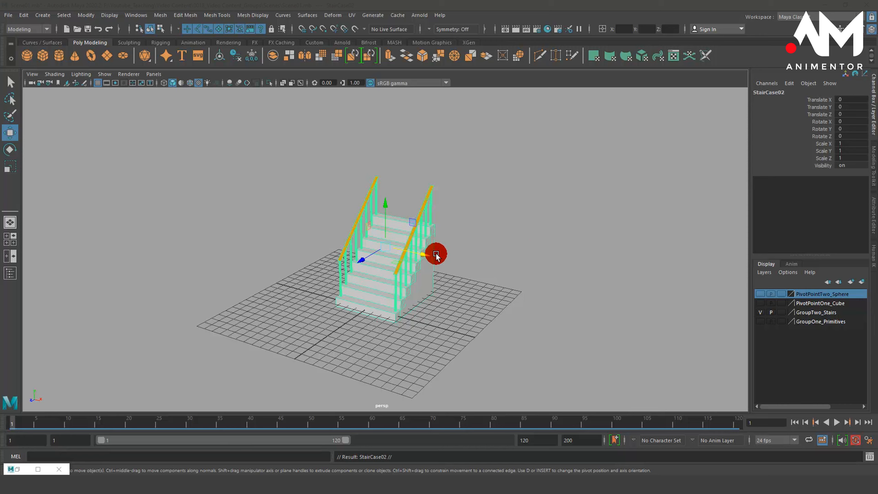
pyautogui.moveTo(425, 255); pyautogui.dragTo(549, 298)
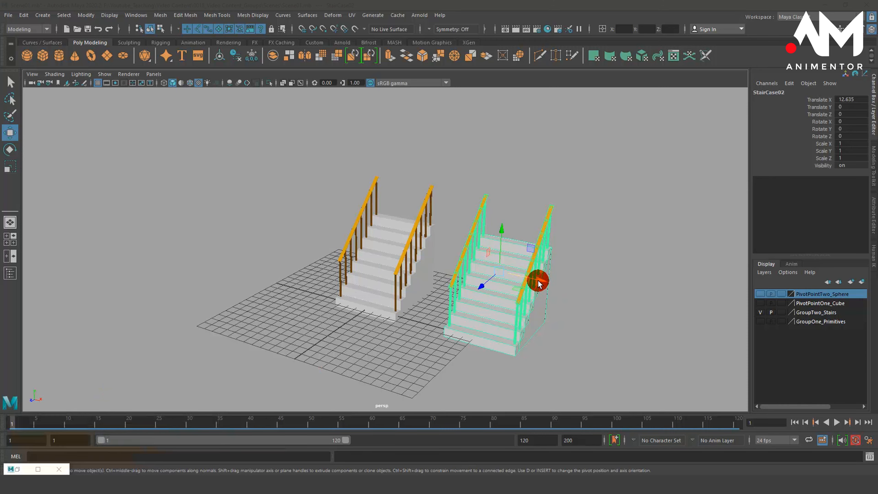
# - Examine the StairCase01 and StairCase02 groups and their child nodes in the Hypergraph Hierarchy
pyautogui.click(38, 469)
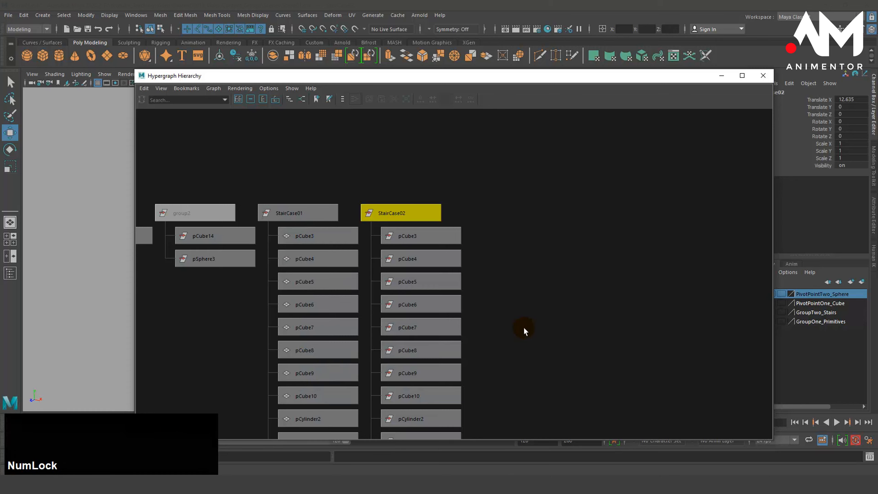
pyautogui.keyDown('alt'); pyautogui.moveTo(523, 327); pyautogui.dragTo(527, 325, button='right'); pyautogui.keyUp('alt')
pyautogui.keyDown('alt'); pyautogui.moveTo(351, 335); pyautogui.dragTo(353, 408, button='middle'); pyautogui.keyUp('alt')
pyautogui.keyDown('alt'); pyautogui.moveTo(387, 255); pyautogui.dragTo(497, 264, button='right'); pyautogui.keyUp('alt')
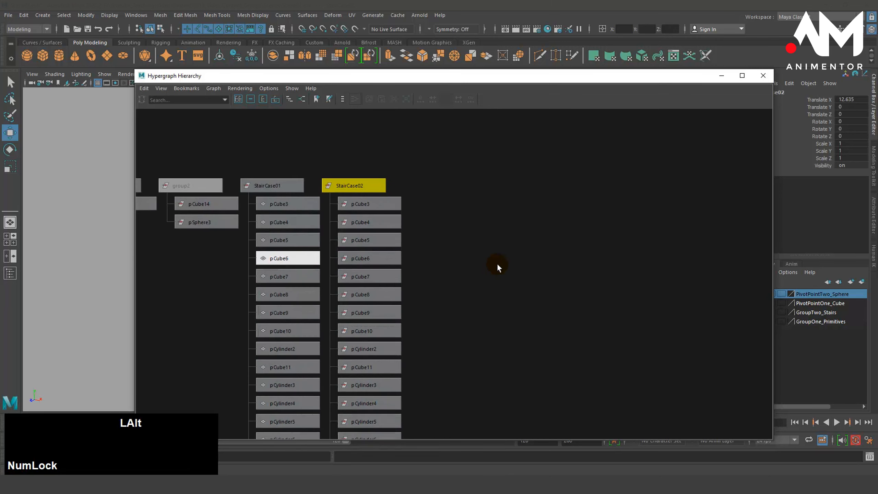
pyautogui.keyDown('alt'); pyautogui.moveTo(497, 263); pyautogui.dragTo(518, 300, button='middle'); pyautogui.keyUp('alt')
pyautogui.click(406, 223)
pyautogui.keyDown('shift'); pyautogui.click(344, 224); pyautogui.keyUp('shift')
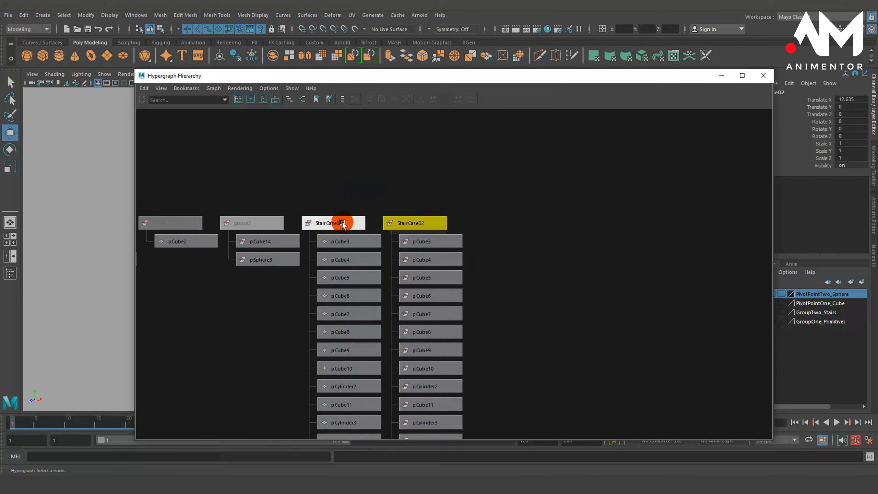
pyautogui.moveTo(343, 225); pyautogui.dragTo(374, 229, button='middle')
pyautogui.keyDown('alt'); pyautogui.moveTo(391, 246); pyautogui.dragTo(519, 249, button='right'); pyautogui.keyUp('alt')
pyautogui.keyDown('alt'); pyautogui.moveTo(431, 249); pyautogui.dragTo(599, 273, button='middle'); pyautogui.keyUp('alt')
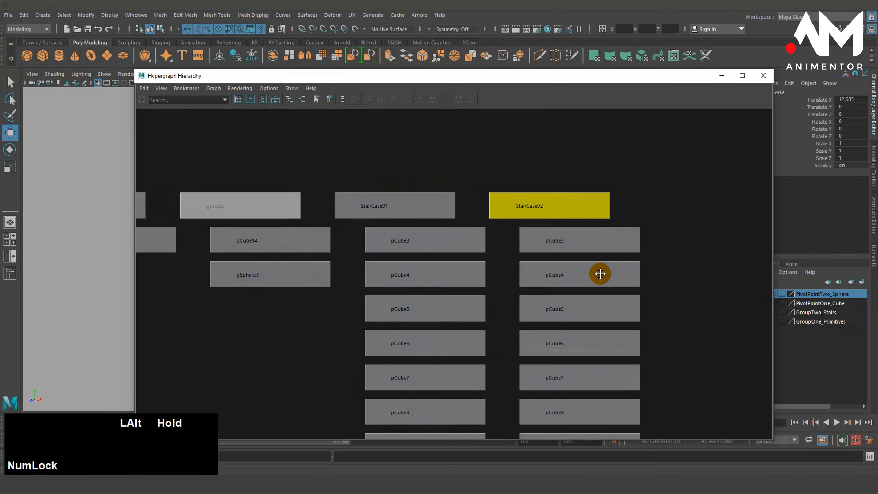
pyautogui.keyDown('alt'); pyautogui.moveTo(600, 274); pyautogui.dragTo(620, 276, button='right'); pyautogui.keyUp('alt')
pyautogui.click(393, 194)
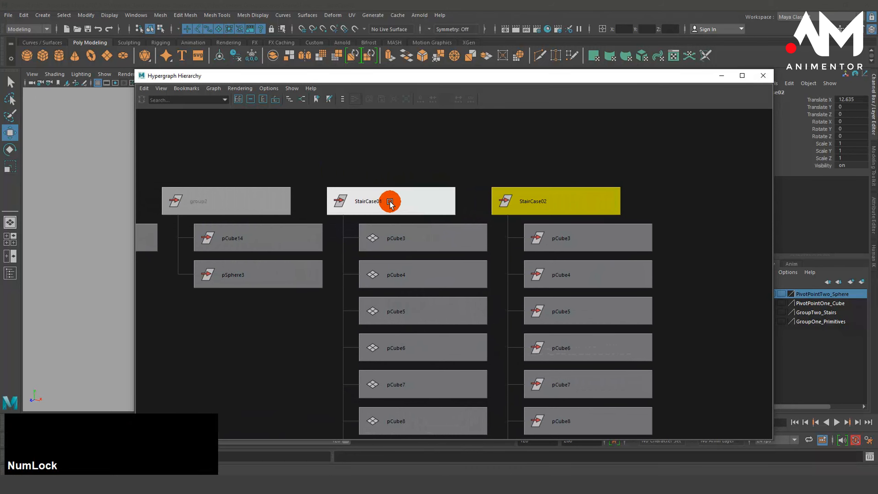
# - Duplicate StairCase02 twice, spacing the copies in a row along X with the last at Translate X about 36.1
pyautogui.click(523, 196)
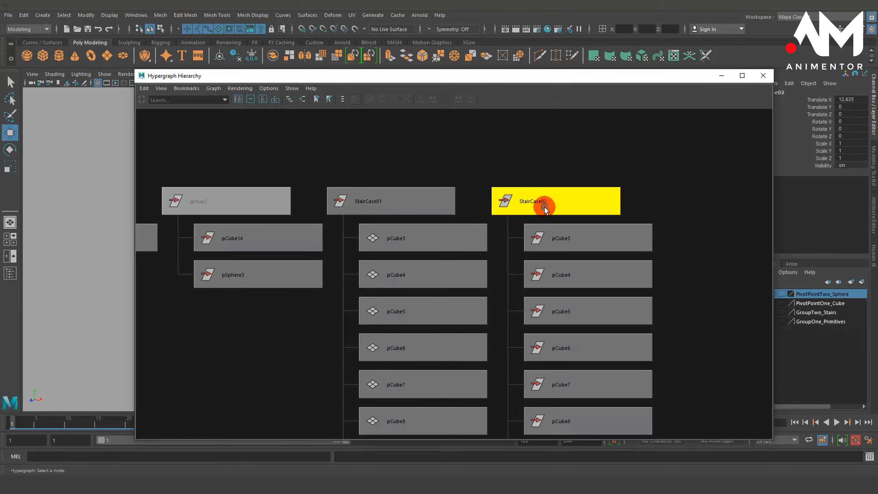
pyautogui.click(720, 75)
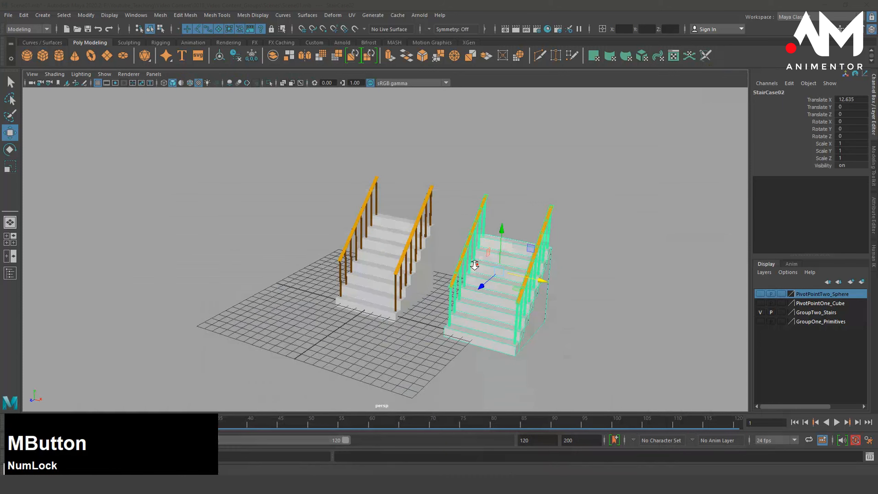
pyautogui.keyDown('alt'); pyautogui.moveTo(475, 264); pyautogui.dragTo(268, 270, button='right'); pyautogui.keyUp('alt')
pyautogui.hotkey('ctrl', 'd')
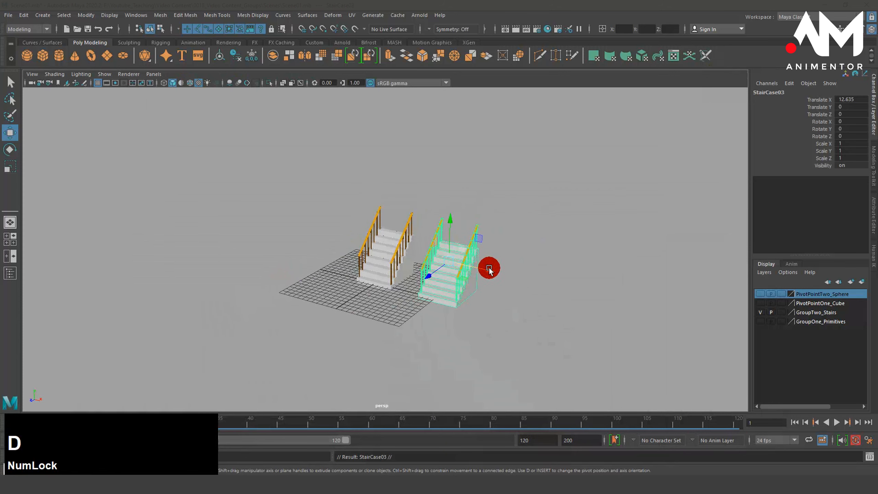
pyautogui.moveTo(489, 269); pyautogui.dragTo(629, 312)
pyautogui.hotkey('ctrl', 'd')
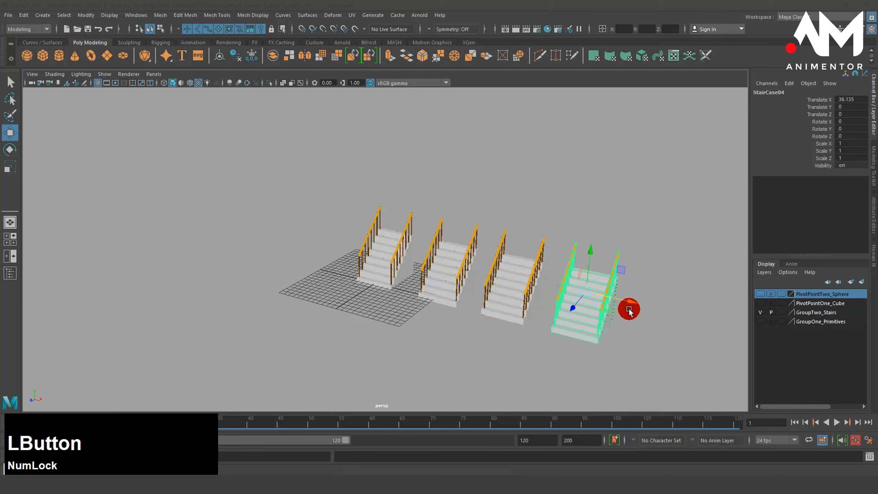
pyautogui.keyDown('alt'); pyautogui.moveTo(574, 314); pyautogui.dragTo(561, 298, button='middle'); pyautogui.keyUp('alt')
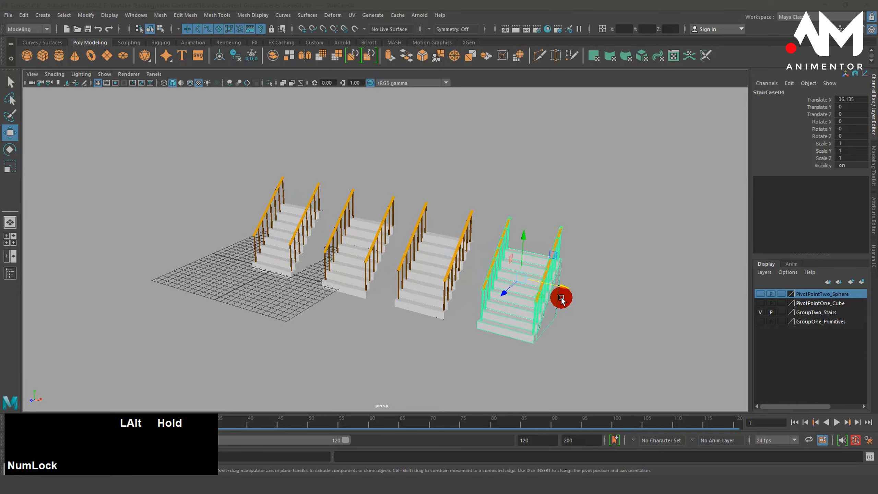
pyautogui.keyDown('alt'); pyautogui.moveTo(561, 298); pyautogui.dragTo(471, 308); pyautogui.keyUp('alt')
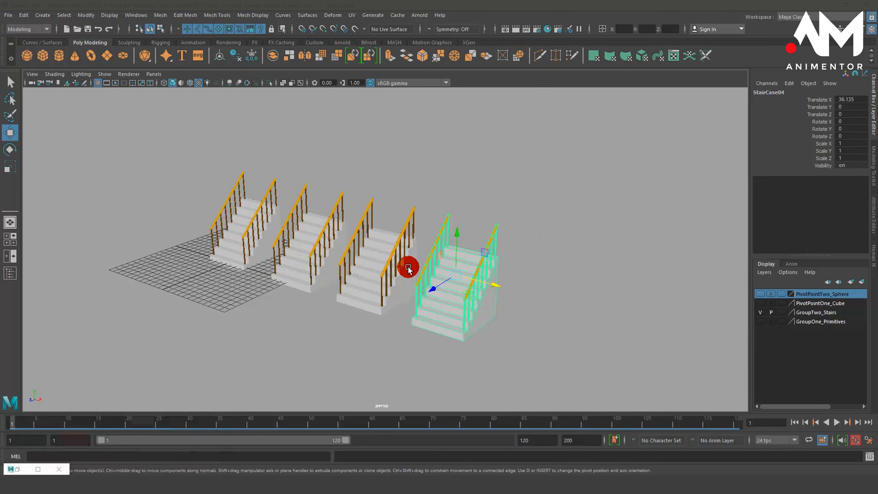
# - Select the StairCase01, StairCase02, StairCase03 and StairCase04 nodes in the Hypergraph and group them under one parent
pyautogui.click(10, 468)
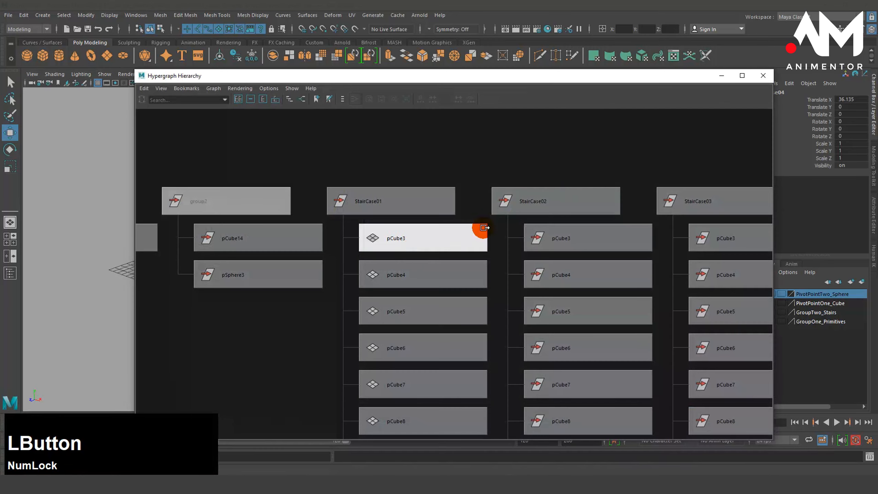
pyautogui.keyDown('alt'); pyautogui.moveTo(637, 267); pyautogui.dragTo(69, 318, button='middle'); pyautogui.keyUp('alt')
pyautogui.keyDown('alt'); pyautogui.moveTo(596, 375); pyautogui.dragTo(514, 344, button='middle'); pyautogui.keyUp('alt')
pyautogui.keyDown('alt'); pyautogui.moveTo(514, 344); pyautogui.dragTo(602, 346); pyautogui.keyUp('alt')
pyautogui.keyDown('alt'); pyautogui.moveTo(529, 316); pyautogui.dragTo(558, 327, button='middle'); pyautogui.keyUp('alt')
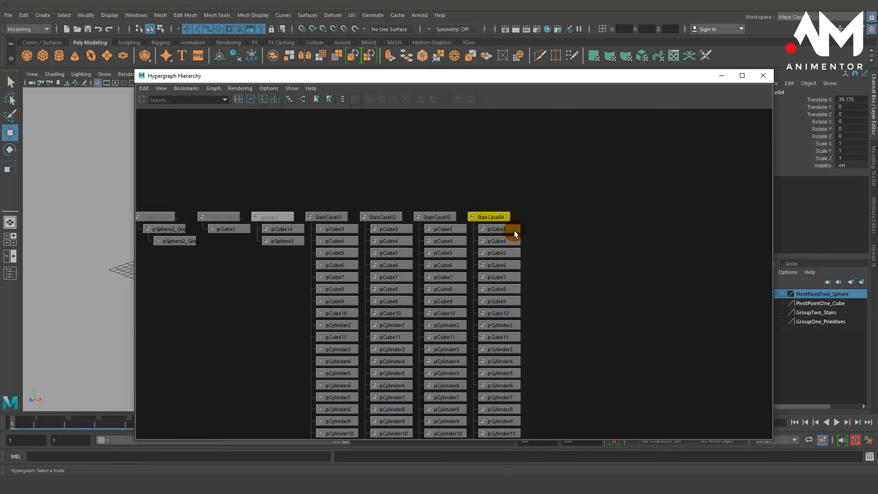
pyautogui.moveTo(308, 188); pyautogui.dragTo(376, 210)
pyautogui.moveTo(464, 215); pyautogui.dragTo(517, 216)
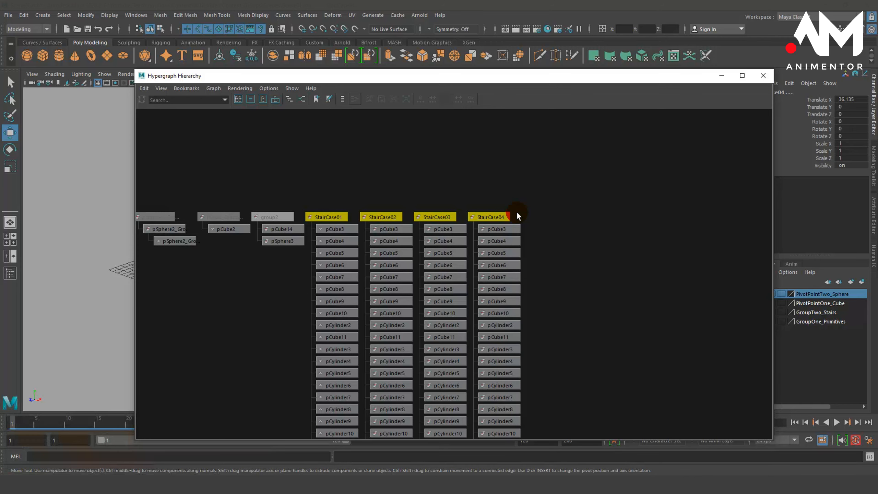
pyautogui.hotkey('ctrl', 'g')
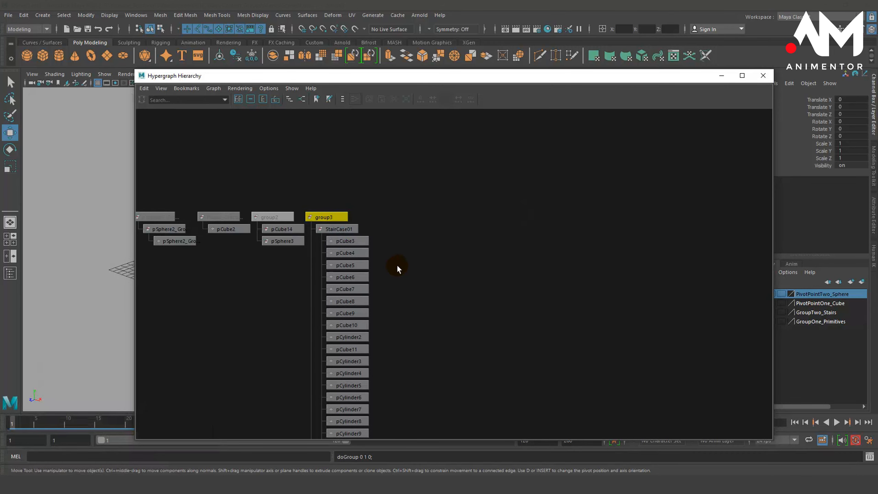
# - Examine the new parent group's hierarchy from its top node down through the child nodes of all four staircases
pyautogui.keyDown('alt'); pyautogui.moveTo(379, 255); pyautogui.dragTo(498, 193, button='middle'); pyautogui.keyUp('alt')
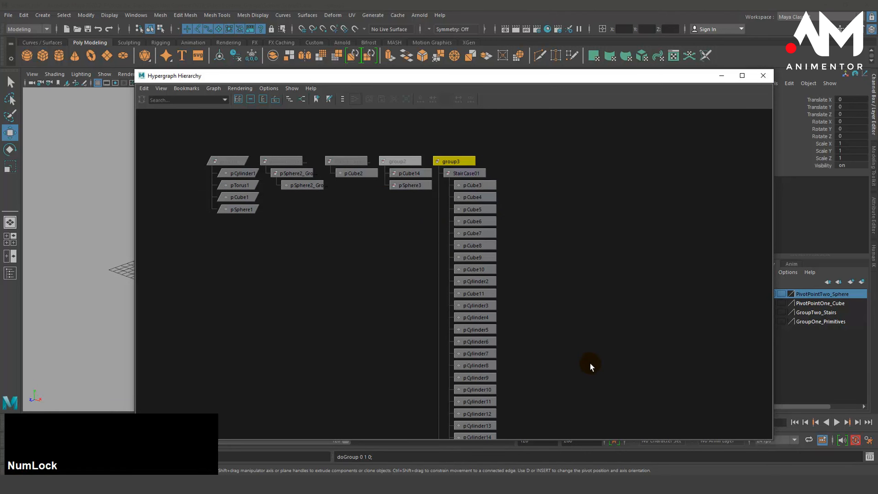
pyautogui.keyDown('alt'); pyautogui.moveTo(590, 363); pyautogui.dragTo(517, 273, button='middle'); pyautogui.keyUp('alt')
pyautogui.keyDown('alt'); pyautogui.moveTo(576, 296); pyautogui.dragTo(591, 177, button='middle'); pyautogui.keyUp('alt')
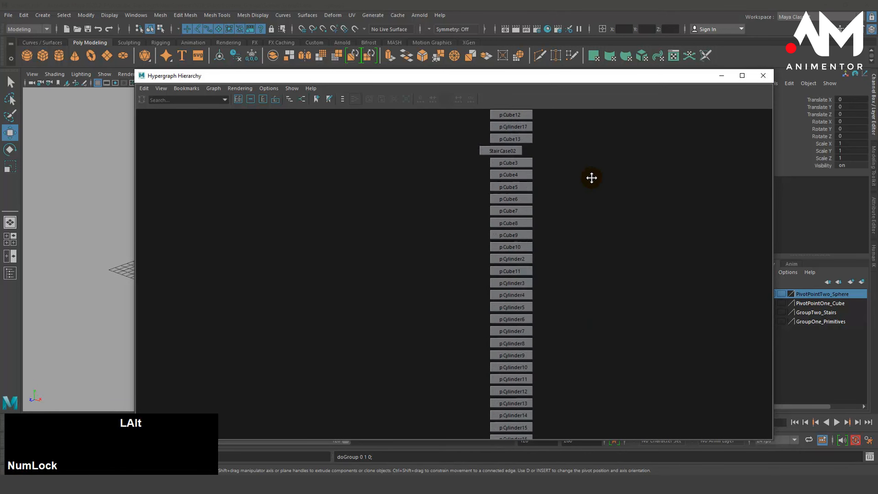
pyautogui.keyDown('alt'); pyautogui.moveTo(577, 377); pyautogui.dragTo(567, 222, button='middle'); pyautogui.keyUp('alt')
pyautogui.keyDown('alt'); pyautogui.moveTo(593, 362); pyautogui.dragTo(607, 186, button='middle'); pyautogui.keyUp('alt')
pyautogui.keyDown('alt'); pyautogui.moveTo(592, 292); pyautogui.dragTo(580, 202, button='middle'); pyautogui.keyUp('alt')
pyautogui.keyDown('alt'); pyautogui.moveTo(557, 386); pyautogui.dragTo(557, 167, button='middle'); pyautogui.keyUp('alt')
pyautogui.keyDown('alt'); pyautogui.moveTo(547, 282); pyautogui.dragTo(538, 155, button='middle'); pyautogui.keyUp('alt')
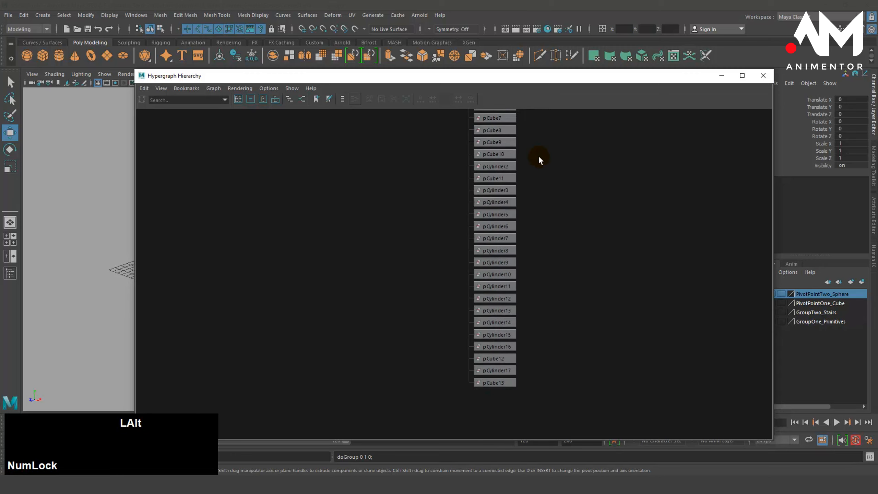
pyautogui.keyDown('alt'); pyautogui.moveTo(550, 190); pyautogui.dragTo(542, 455, button='middle'); pyautogui.keyUp('alt')
pyautogui.keyDown('alt'); pyautogui.moveTo(529, 214); pyautogui.dragTo(508, 474, button='middle'); pyautogui.keyUp('alt')
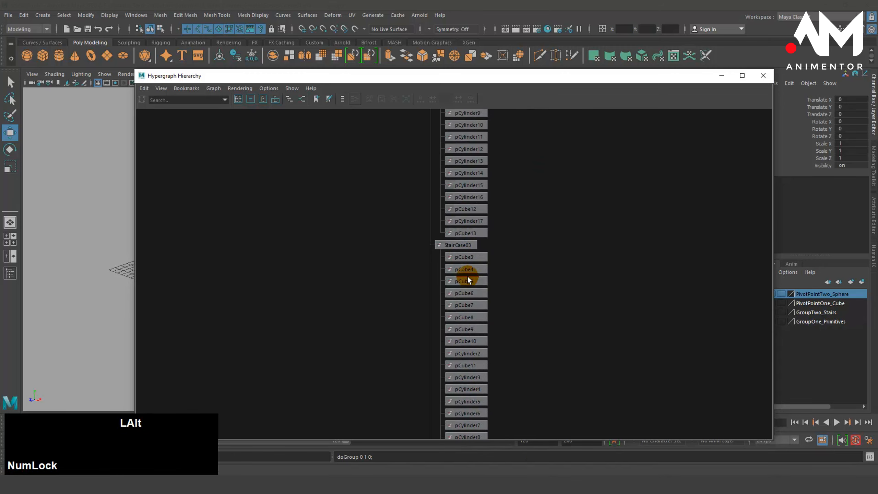
pyautogui.keyDown('alt'); pyautogui.moveTo(523, 185); pyautogui.dragTo(522, 464, button='middle'); pyautogui.keyUp('alt')
pyautogui.keyDown('alt'); pyautogui.moveTo(477, 179); pyautogui.dragTo(485, 398, button='middle'); pyautogui.keyUp('alt')
pyautogui.keyDown('alt'); pyautogui.moveTo(474, 185); pyautogui.dragTo(475, 352, button='middle'); pyautogui.keyUp('alt')
pyautogui.keyDown('alt'); pyautogui.moveTo(474, 250); pyautogui.dragTo(478, 266, button='middle'); pyautogui.keyUp('alt')
# - Rename the new parent group of the four staircases as Main_StairCase
pyautogui.click(457, 244)
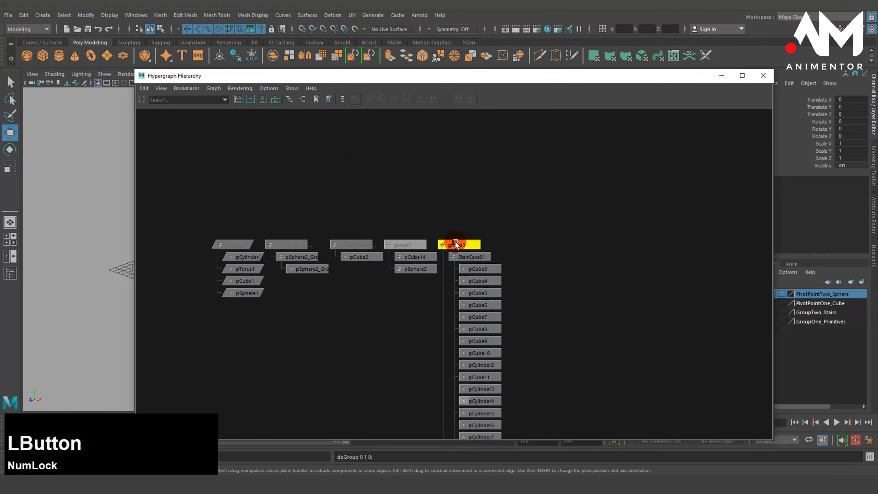
pyautogui.keyDown('ctrl'); pyautogui.doubleClick(456, 244); pyautogui.keyUp('ctrl')
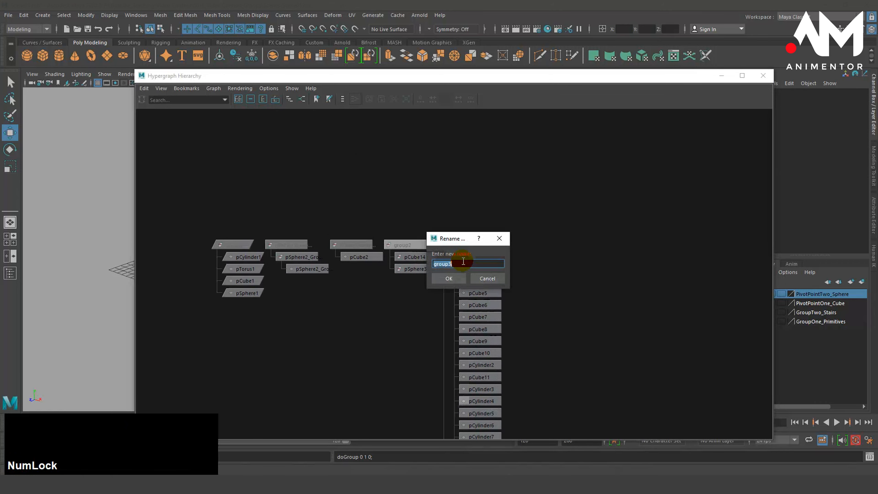
pyautogui.write('s')
pyautogui.press('BackSpace')
pyautogui.write('Main_StairCase')
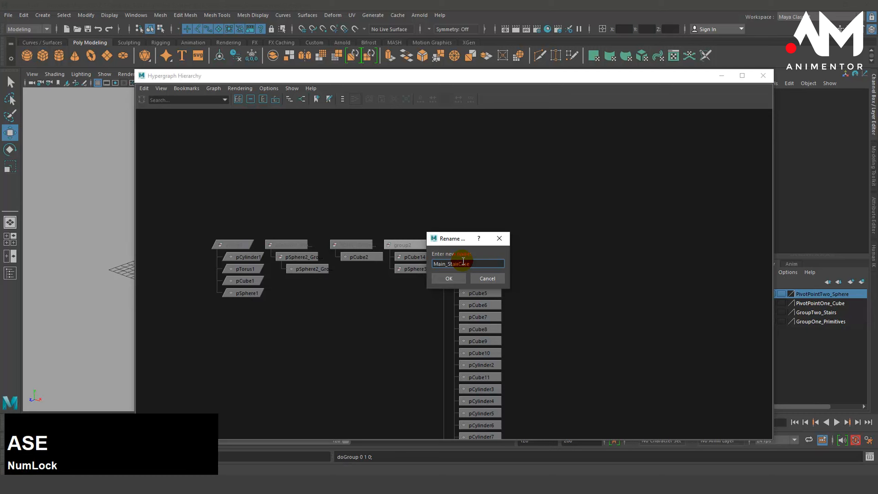
pyautogui.click(448, 279)
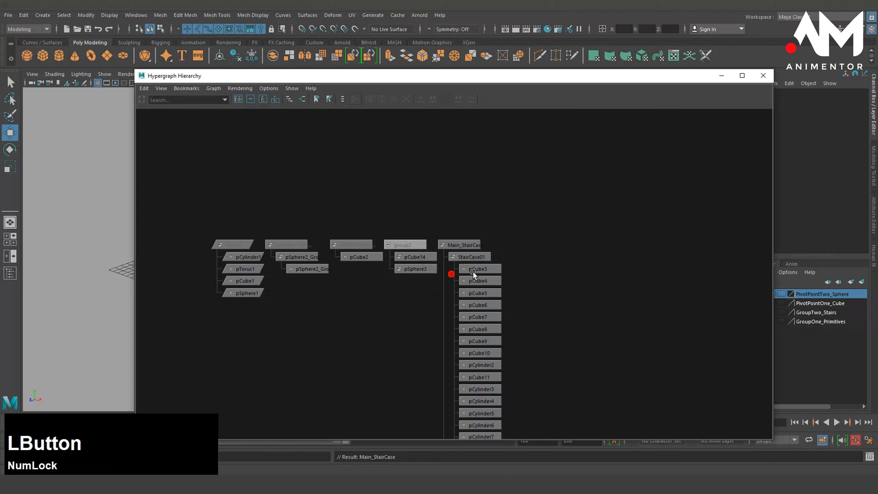
# - Place the Hypergraph window beside the staircases in the viewport and select the Main_StairCase group
pyautogui.click(464, 243)
pyautogui.moveTo(490, 76); pyautogui.dragTo(769, 98)
pyautogui.keyDown('alt'); pyautogui.moveTo(352, 242); pyautogui.dragTo(216, 232, button='middle'); pyautogui.keyUp('alt')
pyautogui.moveTo(471, 99); pyautogui.dragTo(379, 48)
pyautogui.click(218, 251)
pyautogui.click(638, 217)
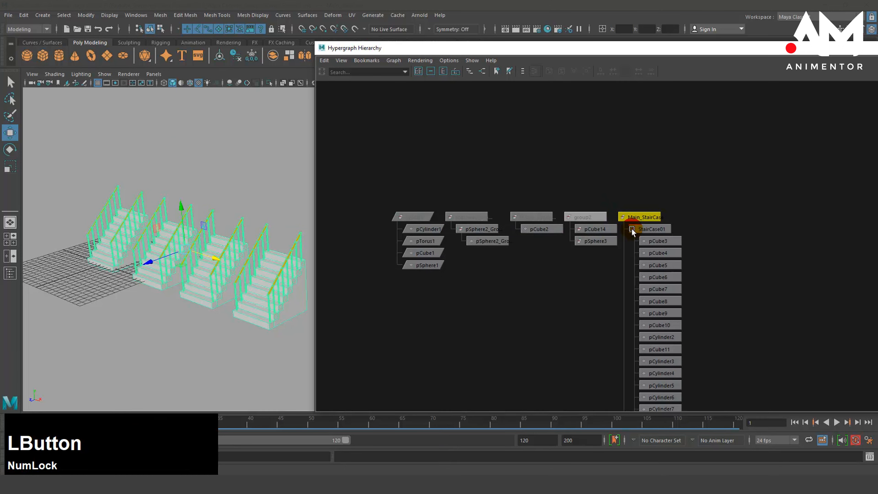
# - Select StairCase02 in the hierarchy and move it backward along Z, out of the row of staircases
pyautogui.click(647, 228)
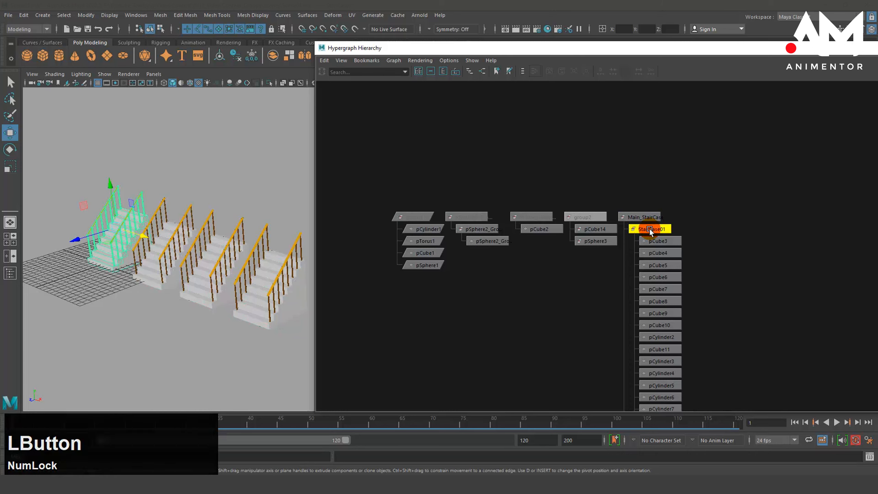
pyautogui.keyDown('alt'); pyautogui.moveTo(683, 374); pyautogui.dragTo(635, 146, button='middle'); pyautogui.keyUp('alt')
pyautogui.keyDown('alt'); pyautogui.moveTo(656, 292); pyautogui.dragTo(651, 227, button='middle'); pyautogui.keyUp('alt')
pyautogui.click(629, 254)
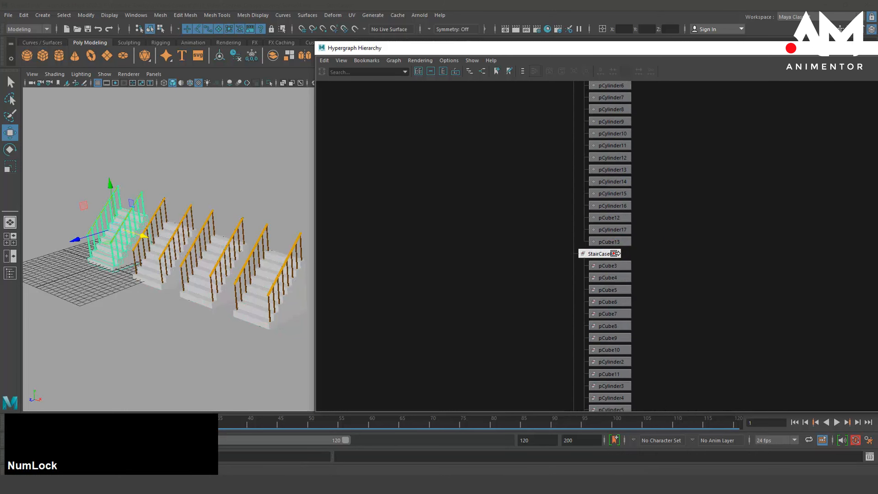
pyautogui.keyDown('alt'); pyautogui.moveTo(212, 205); pyautogui.dragTo(130, 217); pyautogui.keyUp('alt')
pyautogui.keyDown('alt'); pyautogui.moveTo(130, 217); pyautogui.dragTo(112, 221, button='right'); pyautogui.keyUp('alt')
pyautogui.keyDown('alt'); pyautogui.moveTo(235, 237); pyautogui.dragTo(122, 307, button='middle'); pyautogui.keyUp('alt')
pyautogui.moveTo(89, 326); pyautogui.dragTo(169, 334)
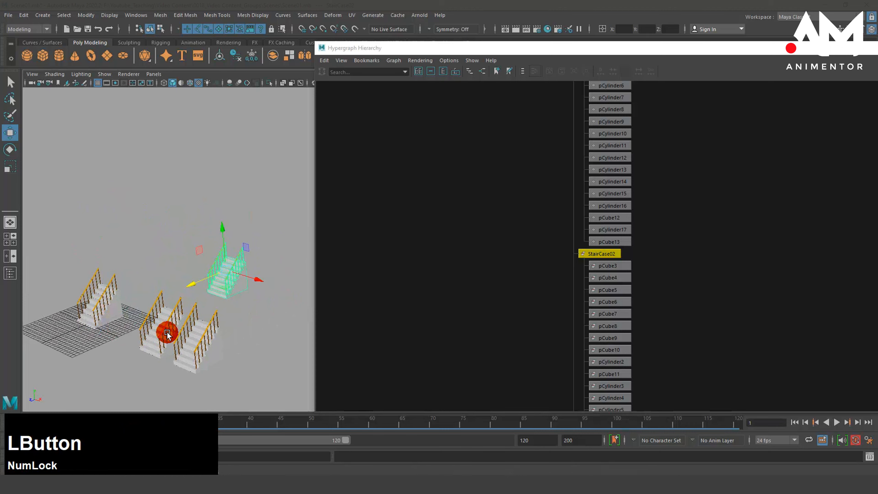
# - Select StairCase03 through one of its parts and its parent node, and move it forward along Z
pyautogui.click(161, 304)
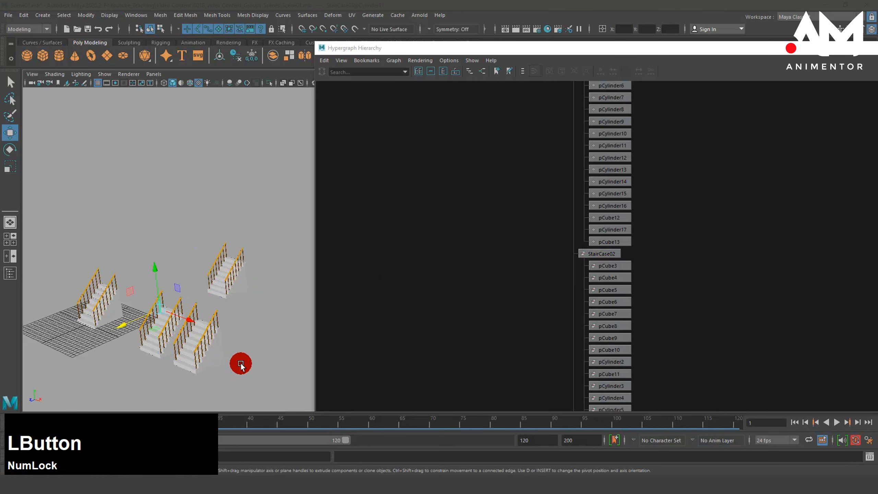
pyautogui.press('Up')
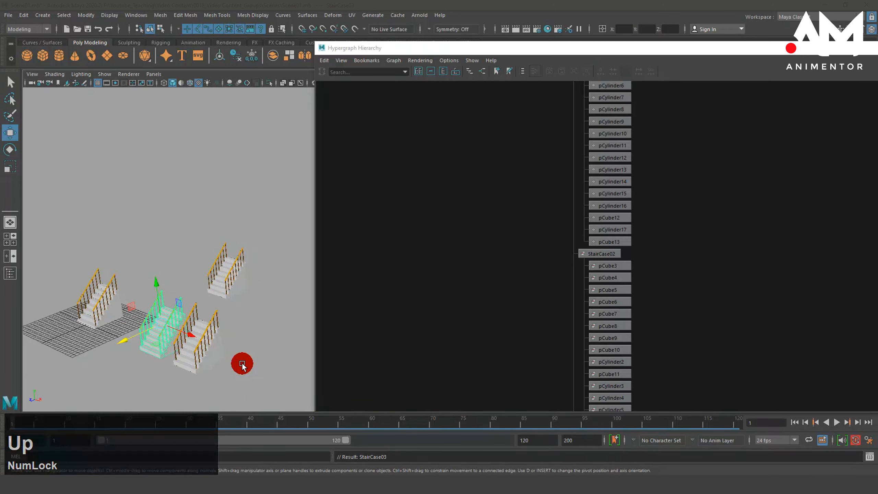
pyautogui.keyDown('alt'); pyautogui.moveTo(645, 283); pyautogui.dragTo(666, 30, button='middle'); pyautogui.keyUp('alt')
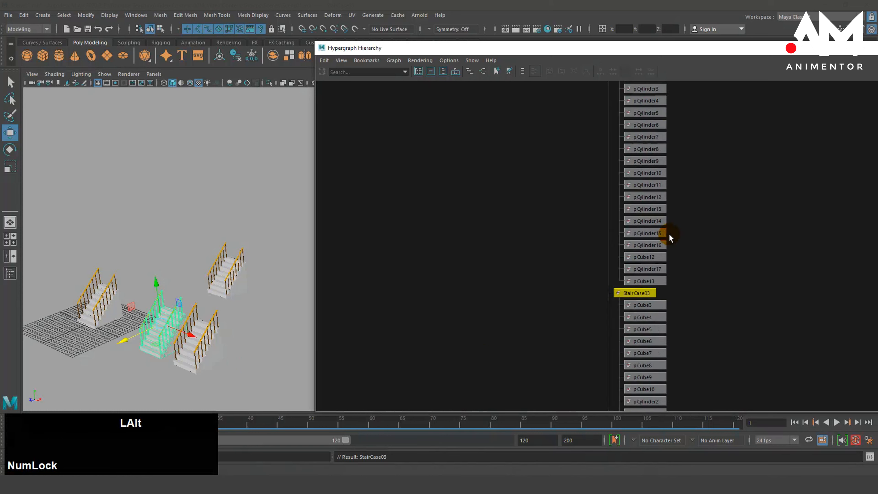
pyautogui.keyDown('alt'); pyautogui.moveTo(673, 242); pyautogui.dragTo(663, 187, button='middle'); pyautogui.keyUp('alt')
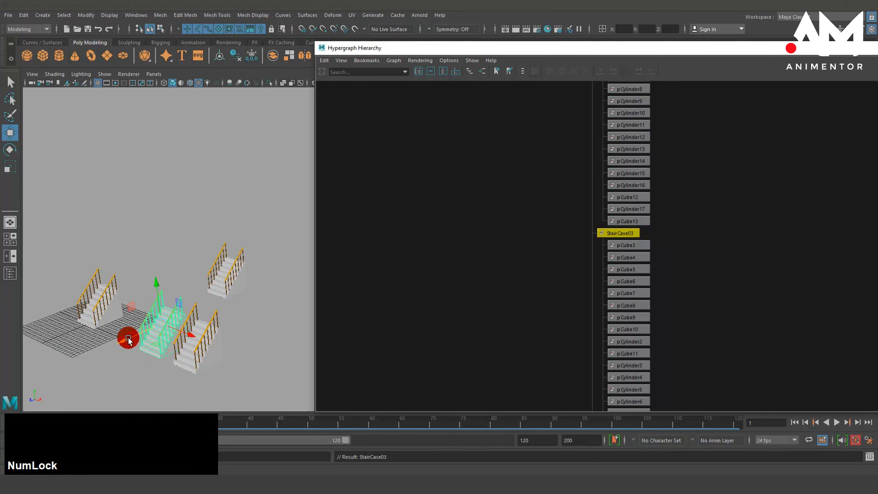
pyautogui.moveTo(127, 339); pyautogui.dragTo(48, 375)
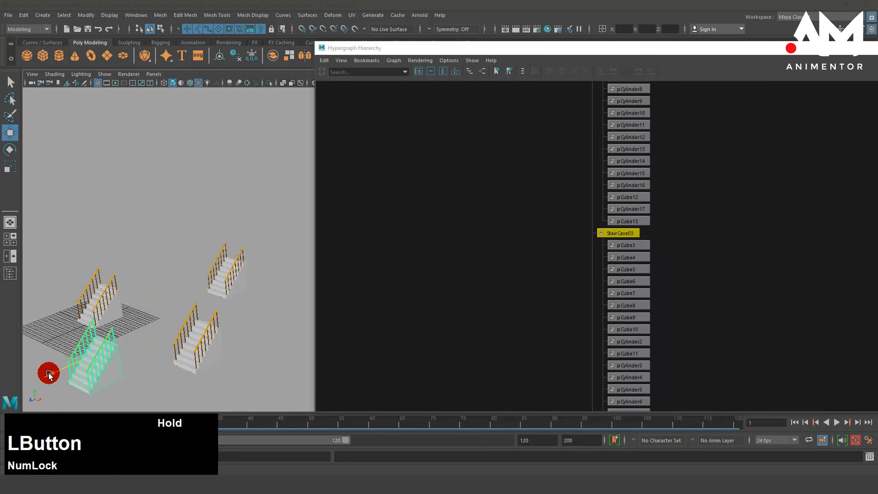
# - Pick a part of the fourth staircase and raise the selection through StairCase04 to its parent group Main_StairCase
pyautogui.click(192, 355)
pyautogui.moveTo(602, 303); pyautogui.dragTo(619, 180, button='middle')
pyautogui.keyDown('alt'); pyautogui.moveTo(688, 301); pyautogui.dragTo(684, 246, button='middle'); pyautogui.keyUp('alt')
pyautogui.keyDown('alt'); pyautogui.moveTo(684, 247); pyautogui.dragTo(653, 263, button='right'); pyautogui.keyUp('alt')
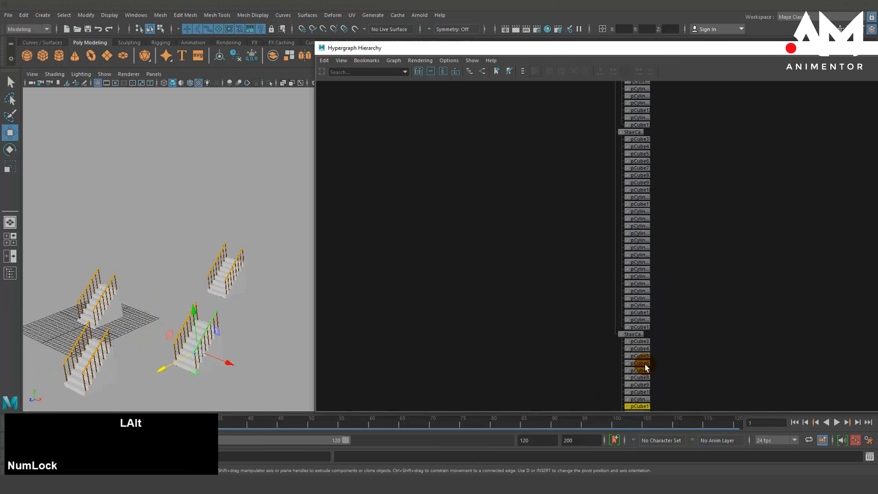
pyautogui.keyDown('alt'); pyautogui.moveTo(645, 364); pyautogui.dragTo(631, 288, button='middle'); pyautogui.keyUp('alt')
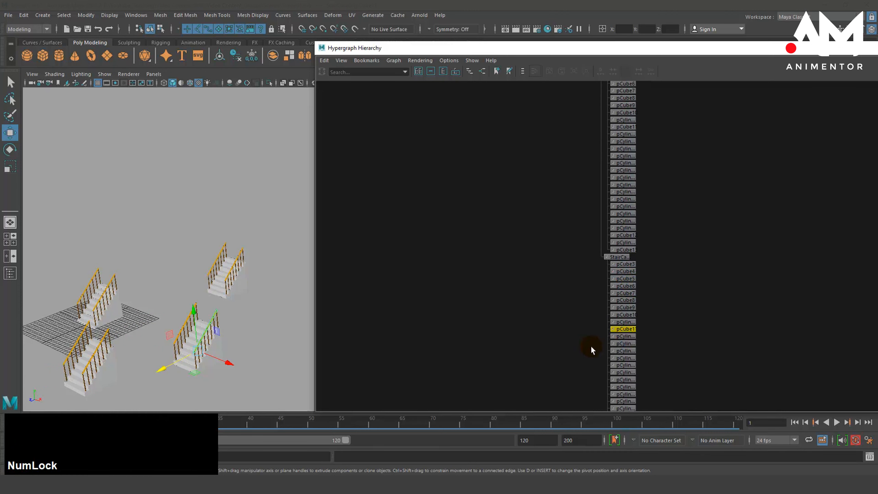
pyautogui.press('Up')
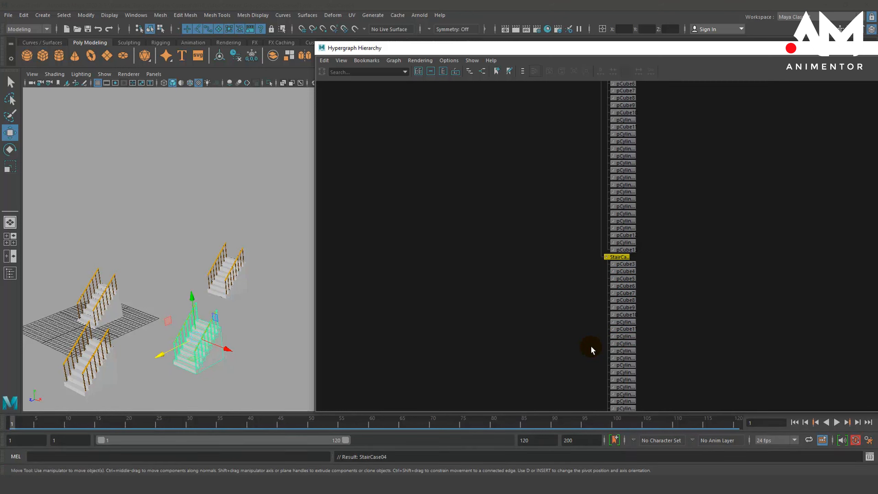
pyautogui.press('Up')
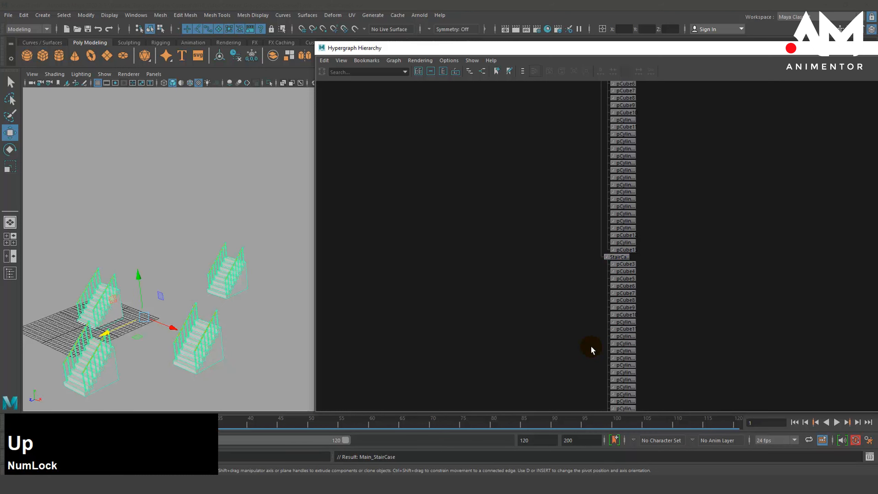
# - Examine the Main_StairCase node with its child staircases in the hierarchy and the matching objects in the viewport
pyautogui.keyDown('alt'); pyautogui.moveTo(623, 216); pyautogui.dragTo(694, 310, button='middle'); pyautogui.keyUp('alt')
pyautogui.keyDown('alt'); pyautogui.moveTo(694, 310); pyautogui.dragTo(637, 347); pyautogui.keyUp('alt')
pyautogui.keyDown('alt'); pyautogui.moveTo(637, 347); pyautogui.dragTo(584, 247, button='middle'); pyautogui.keyUp('alt')
pyautogui.middleClick(590, 248)
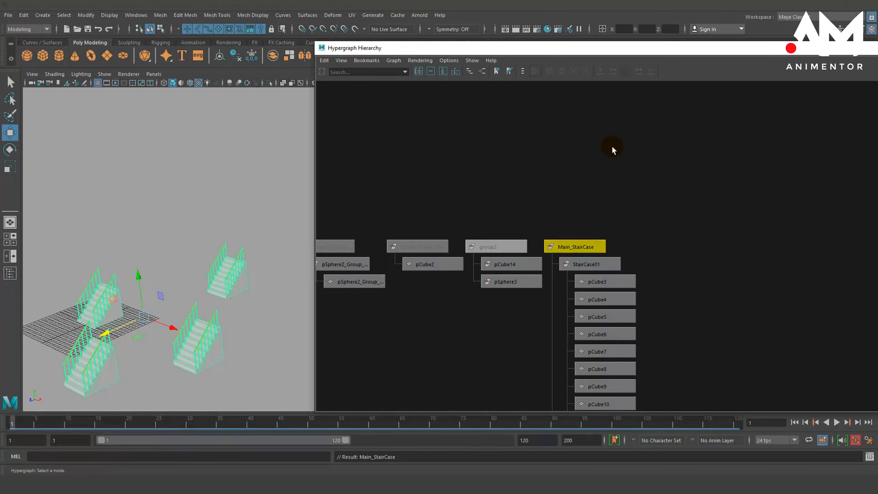
pyautogui.keyDown('alt'); pyautogui.moveTo(701, 235); pyautogui.dragTo(386, 246, button='right'); pyautogui.keyUp('alt')
pyautogui.keyDown('alt'); pyautogui.moveTo(566, 288); pyautogui.dragTo(564, 155, button='middle'); pyautogui.keyUp('alt')
pyautogui.keyDown('alt'); pyautogui.moveTo(539, 245); pyautogui.dragTo(546, 190, button='middle'); pyautogui.keyUp('alt')
pyautogui.click(301, 287)
pyautogui.keyDown('alt'); pyautogui.moveTo(280, 293); pyautogui.dragTo(316, 262); pyautogui.keyUp('alt')
pyautogui.keyDown('alt'); pyautogui.moveTo(316, 263); pyautogui.dragTo(256, 270, button='right'); pyautogui.keyUp('alt')
pyautogui.keyDown('alt'); pyautogui.moveTo(255, 271); pyautogui.dragTo(242, 276); pyautogui.keyUp('alt')
pyautogui.keyDown('alt'); pyautogui.moveTo(615, 178); pyautogui.dragTo(621, 261, button='middle'); pyautogui.keyUp('alt')
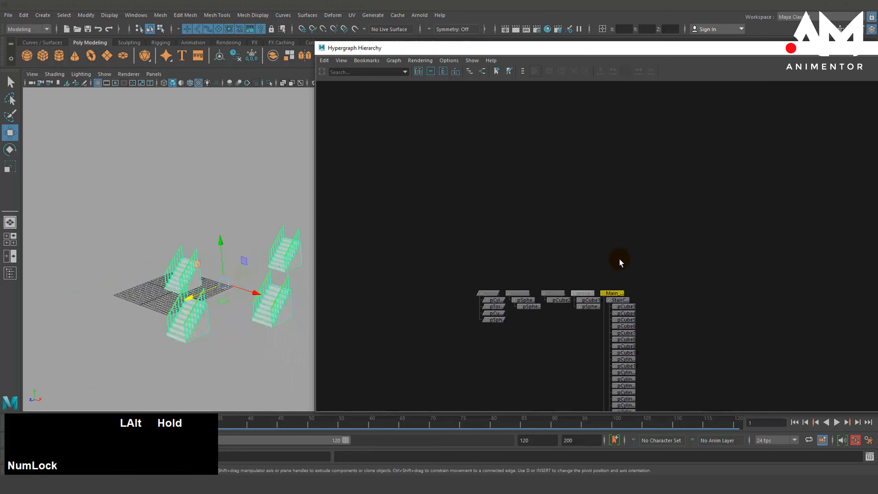
pyautogui.keyDown('alt'); pyautogui.moveTo(567, 302); pyautogui.dragTo(756, 306, button='right'); pyautogui.keyUp('alt')
pyautogui.keyDown('alt'); pyautogui.moveTo(583, 336); pyautogui.dragTo(612, 268, button='middle'); pyautogui.keyUp('alt')
# - Select the Main_StairCase node in the hierarchy and switch its Visibility off to hide all the staircases
pyautogui.click(601, 297)
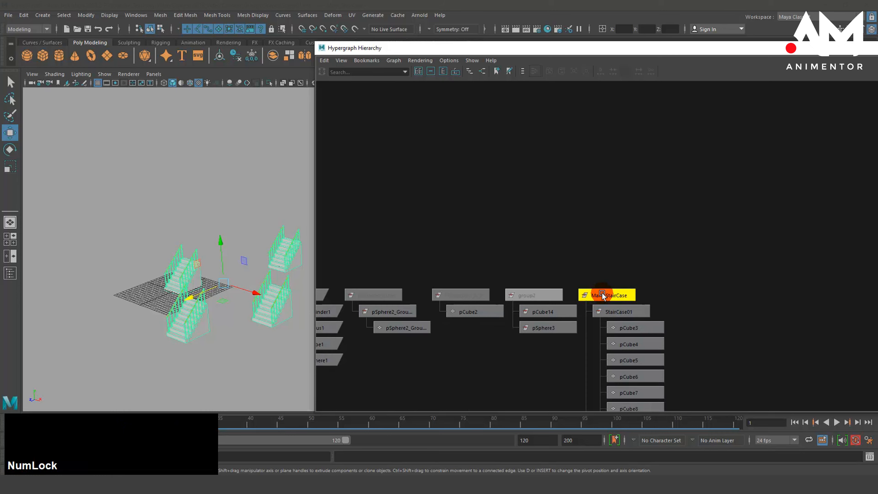
pyautogui.moveTo(619, 52); pyautogui.dragTo(390, 360)
pyautogui.doubleClick(853, 165)
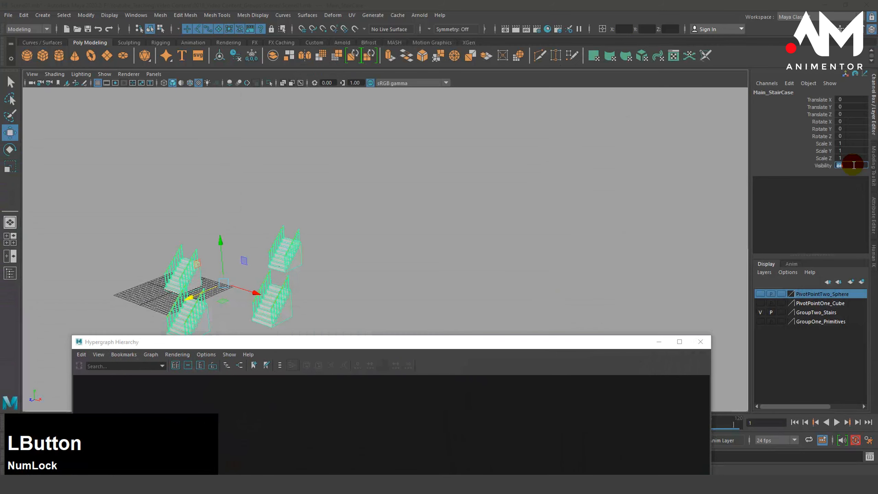
pyautogui.write('0')
pyautogui.press('KP_Enter')
# - Switch the Visibility of Main_StairCase back on, moving the Hypergraph window clear of the channel values
pyautogui.moveTo(295, 343); pyautogui.dragTo(539, 68)
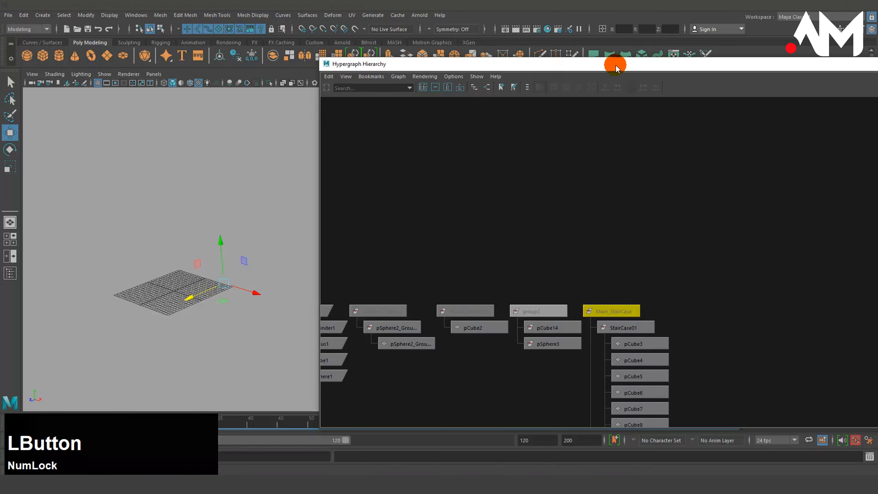
pyautogui.moveTo(616, 65); pyautogui.dragTo(333, 55)
pyautogui.click(850, 166)
pyautogui.write('on')
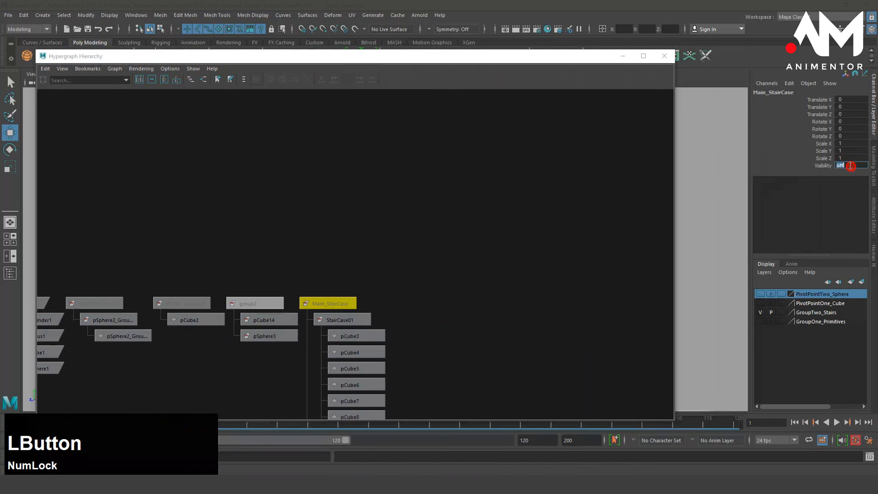
pyautogui.press('KP_Enter')
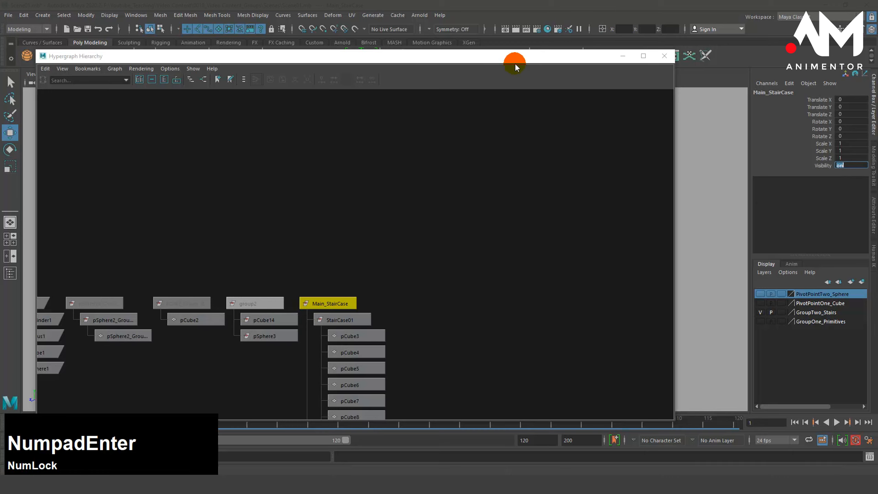
pyautogui.moveTo(512, 56); pyautogui.dragTo(556, 89)
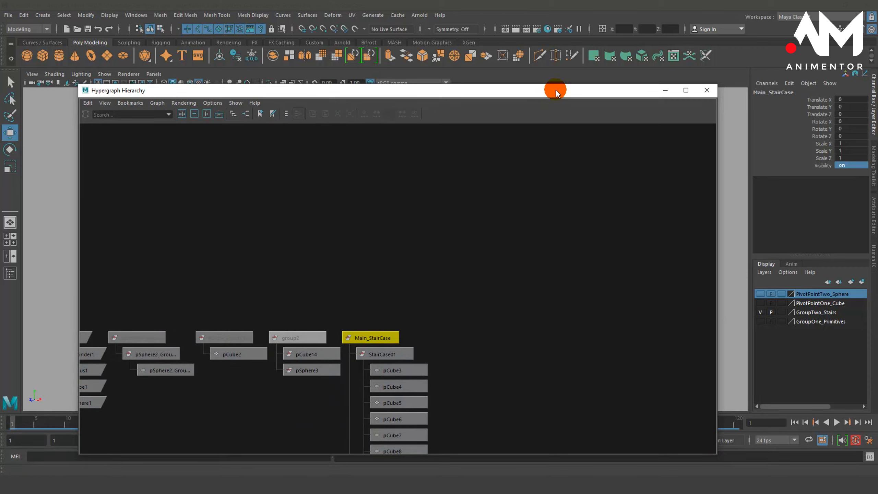
# - Minimize the Hypergraph window and hide the GroupTwo_Stairs display layer
pyautogui.click(661, 90)
pyautogui.keyDown('alt'); pyautogui.moveTo(404, 286); pyautogui.dragTo(553, 279, button='middle'); pyautogui.keyUp('alt')
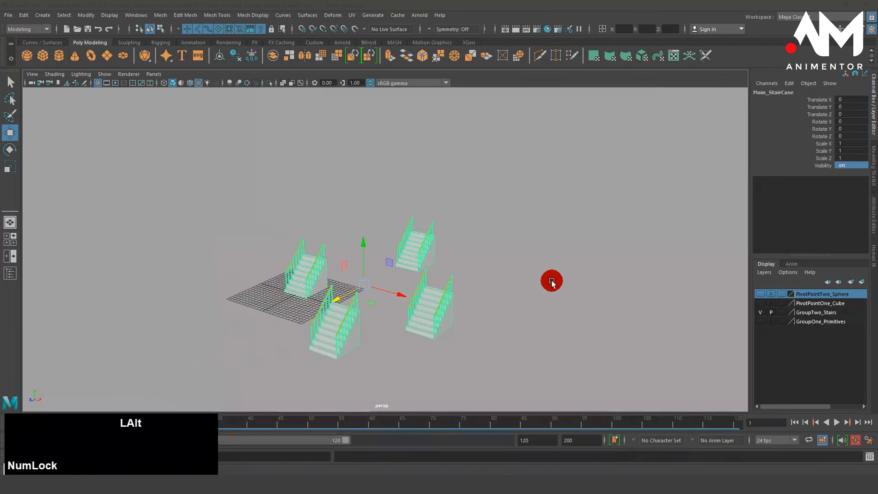
pyautogui.click(760, 313)
# - Show the PivotPointOne_Cube display layer and select its checkered cube in the viewport
pyautogui.keyDown('alt'); pyautogui.moveTo(446, 286); pyautogui.dragTo(548, 277, button='right'); pyautogui.keyUp('alt')
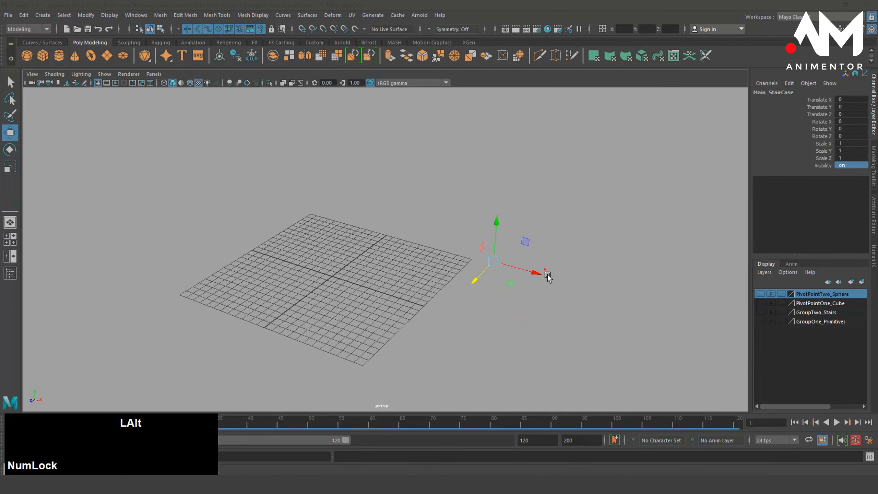
pyautogui.keyDown('alt'); pyautogui.moveTo(547, 275); pyautogui.dragTo(543, 286, button='middle'); pyautogui.keyUp('alt')
pyautogui.keyDown('alt'); pyautogui.moveTo(542, 286); pyautogui.dragTo(608, 288, button='right'); pyautogui.keyUp('alt')
pyautogui.keyDown('alt'); pyautogui.moveTo(589, 299); pyautogui.dragTo(580, 298); pyautogui.keyUp('alt')
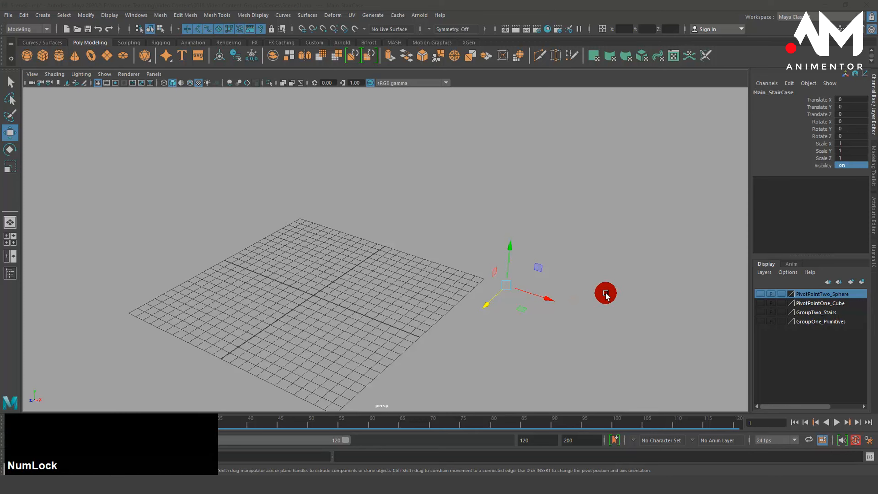
pyautogui.keyDown('alt'); pyautogui.moveTo(606, 294); pyautogui.dragTo(726, 320); pyautogui.keyUp('alt')
pyautogui.middleClick(747, 329)
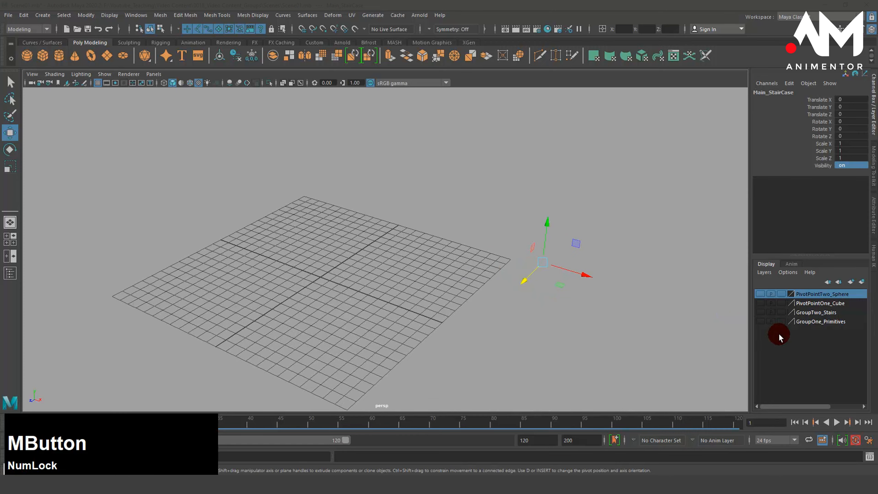
pyautogui.keyDown('alt'); pyautogui.moveTo(524, 319); pyautogui.dragTo(460, 329); pyautogui.keyUp('alt')
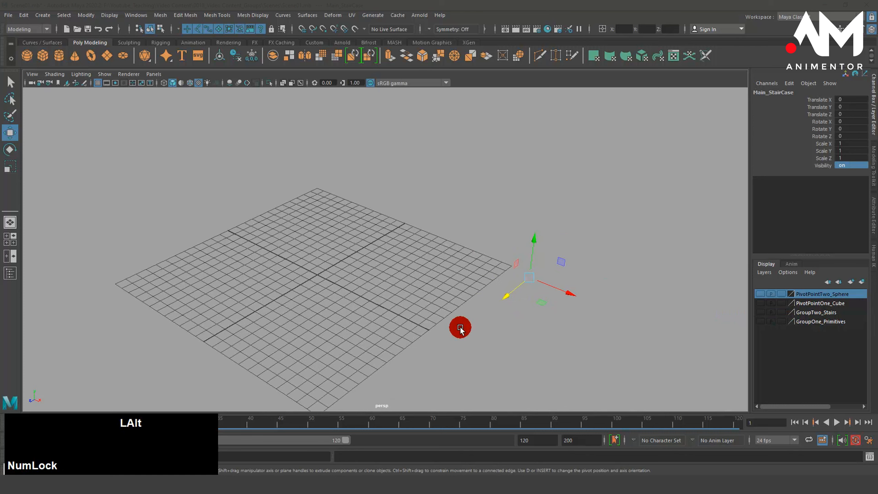
pyautogui.click(763, 301)
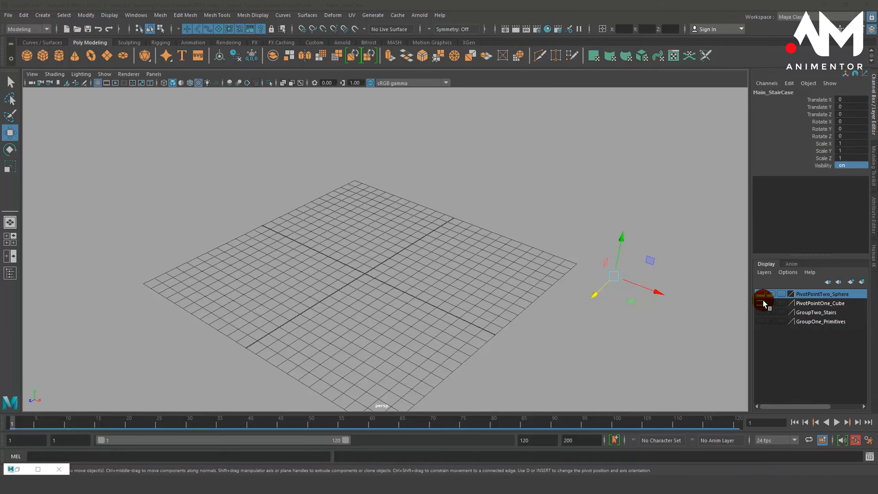
pyautogui.keyDown('alt'); pyautogui.moveTo(530, 264); pyautogui.dragTo(527, 293); pyautogui.keyUp('alt')
pyautogui.moveTo(480, 202); pyautogui.dragTo(548, 290)
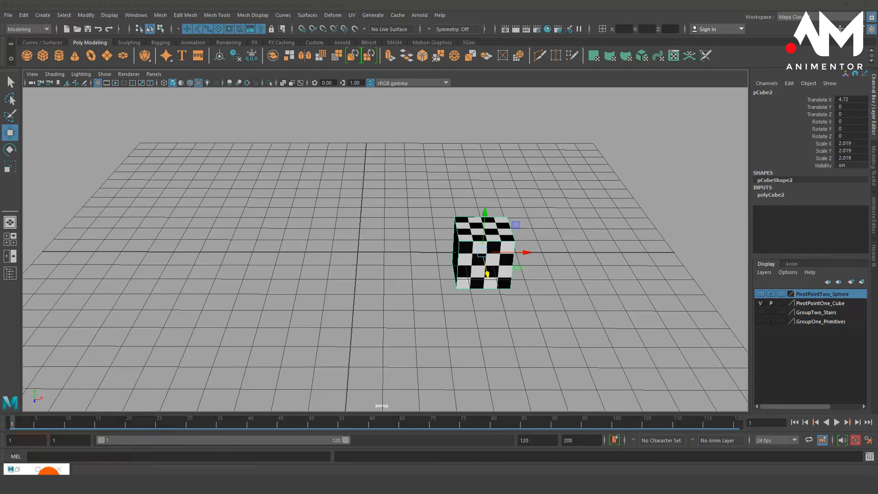
# - Restore the Hypergraph, locate and select PCube_Group_Rotate above pCube2, and minimize the window again
pyautogui.click(39, 469)
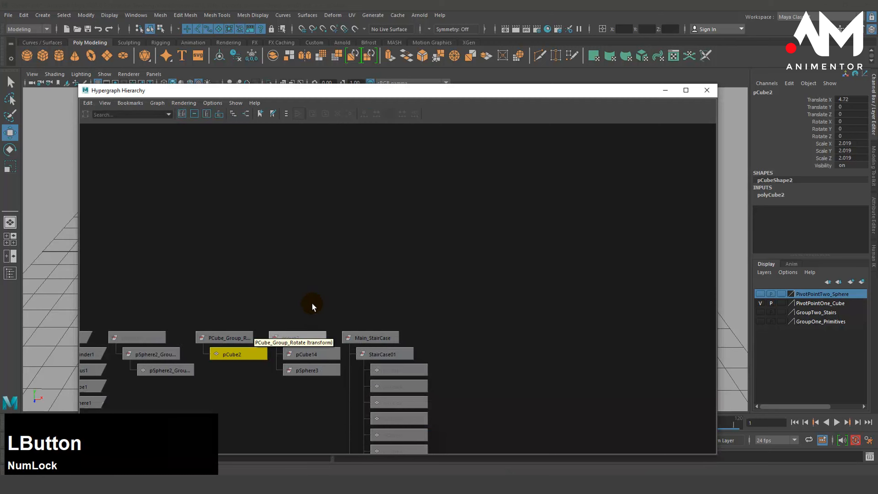
pyautogui.keyDown('alt'); pyautogui.moveTo(225, 338); pyautogui.dragTo(417, 261, button='middle'); pyautogui.keyUp('alt')
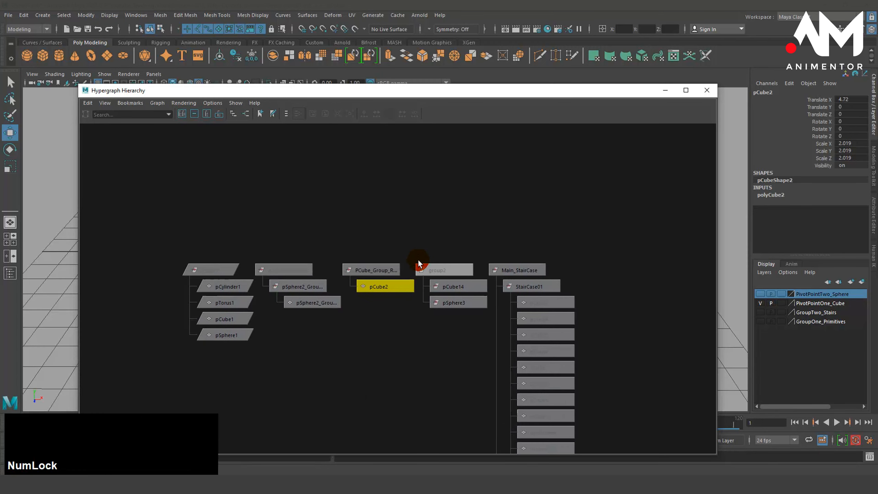
pyautogui.press('f')
pyautogui.keyDown('alt'); pyautogui.moveTo(495, 285); pyautogui.dragTo(196, 301, button='right'); pyautogui.keyUp('alt')
pyautogui.keyDown('alt'); pyautogui.moveTo(335, 317); pyautogui.dragTo(334, 339, button='middle'); pyautogui.keyUp('alt')
pyautogui.click(347, 264)
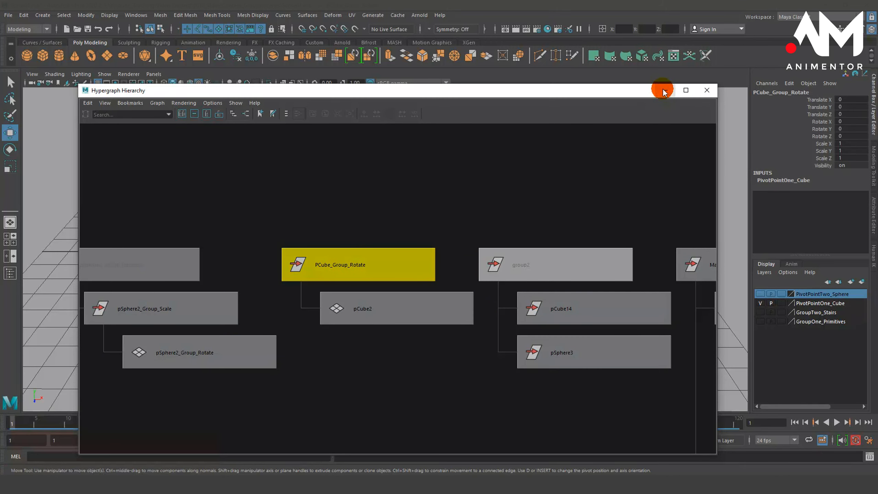
pyautogui.click(335, 264)
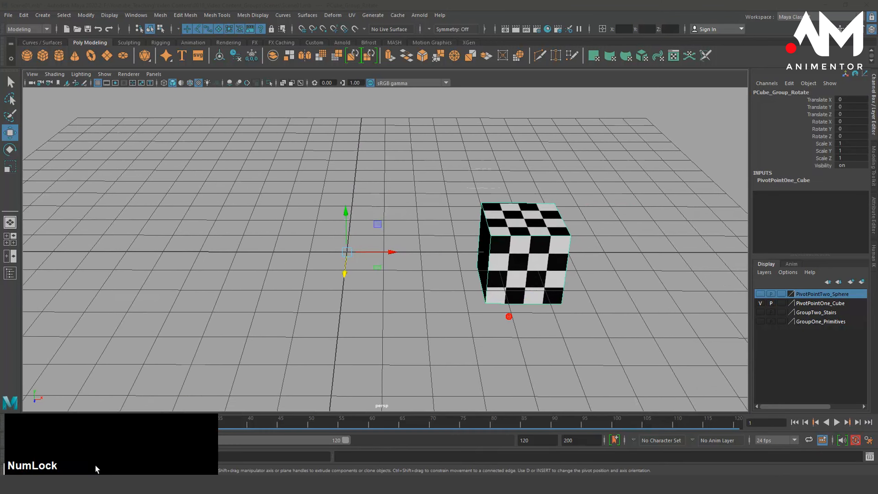
pyautogui.click(76, 455)
pyautogui.click(665, 93)
# - Compare the pivots of pCube2 and PCube_Group_Rotate by selecting the cube and stepping up to its parent group
pyautogui.keyDown('alt'); pyautogui.moveTo(554, 216); pyautogui.dragTo(440, 296); pyautogui.keyUp('alt')
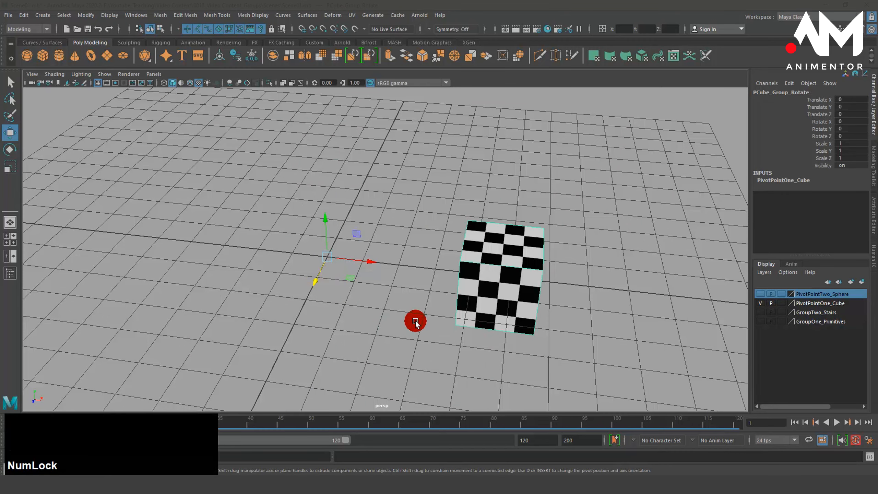
pyautogui.click(502, 217)
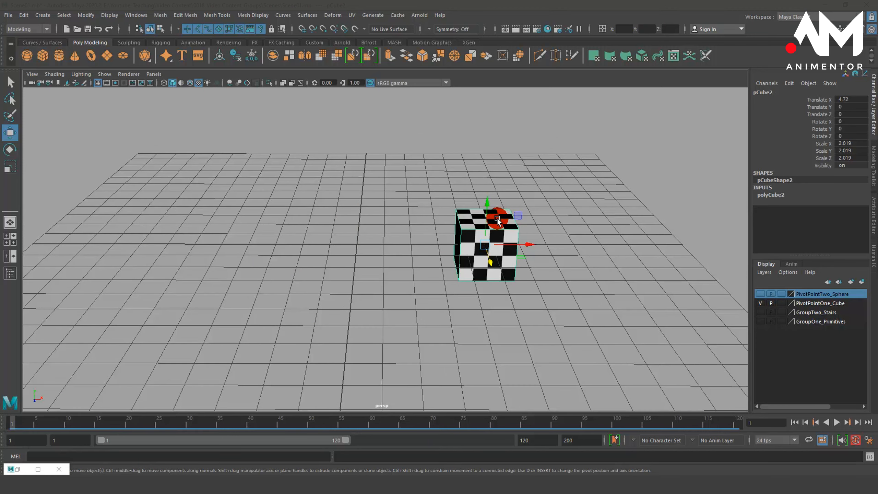
pyautogui.press('Up')
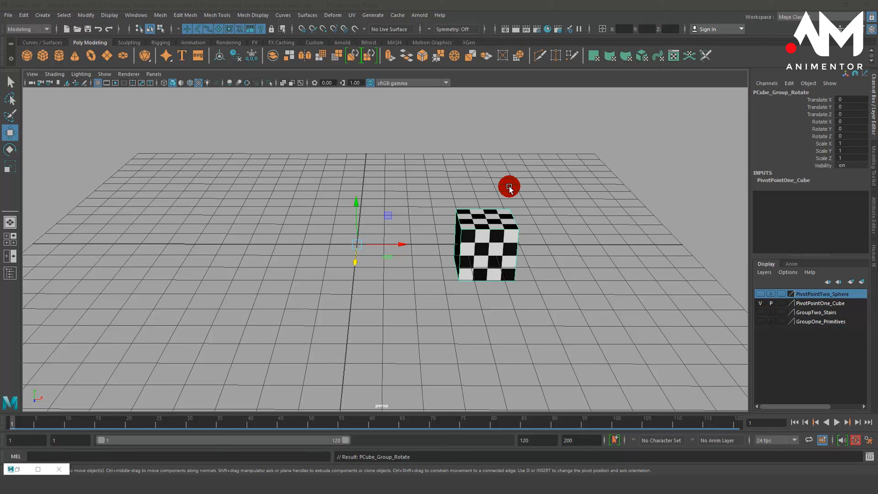
pyautogui.click(494, 215)
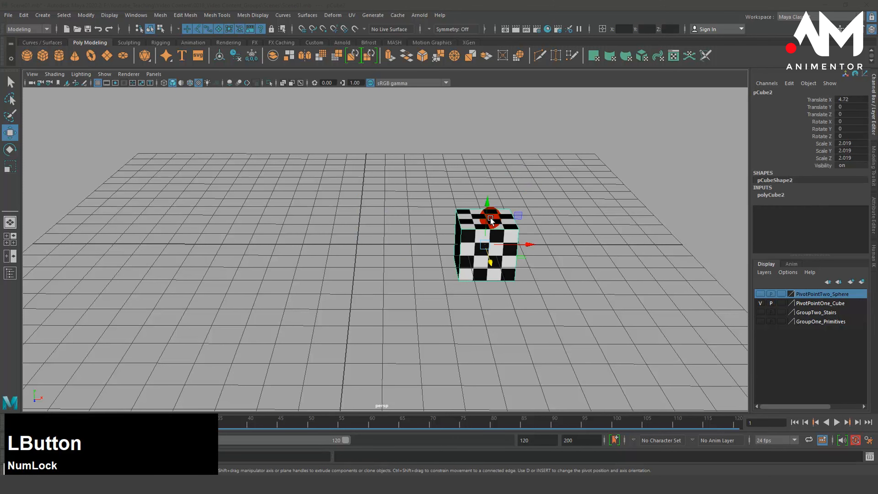
pyautogui.press('Up')
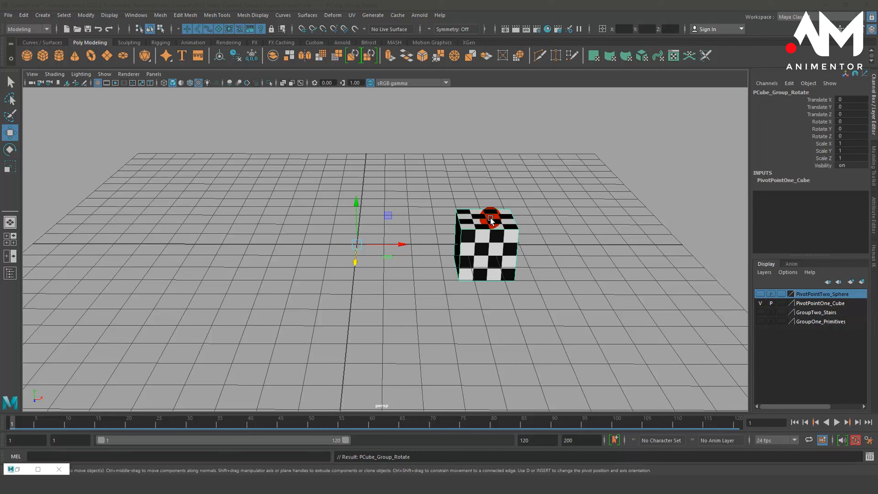
# - Select the checkered cube itself and rotate it around its own central pivot
pyautogui.click(501, 214)
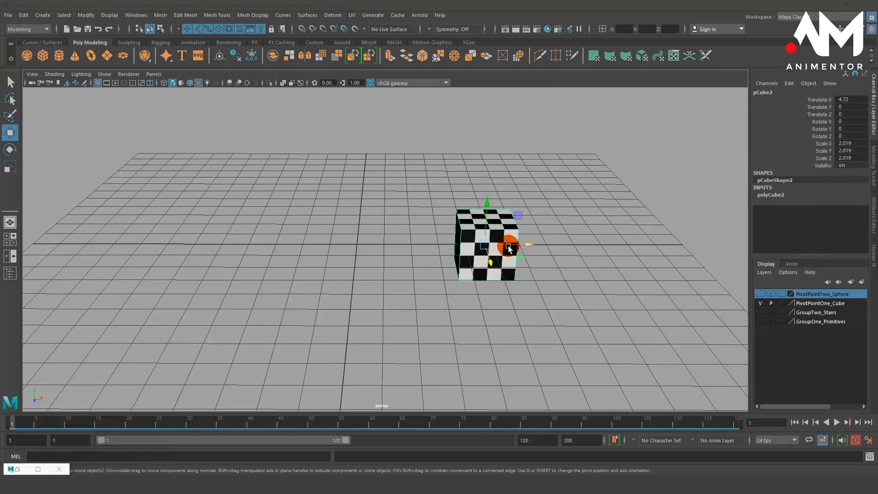
pyautogui.press('e')
pyautogui.moveTo(503, 248); pyautogui.dragTo(528, 241)
# - Raise the selection to PCube_Group_Rotate, check its node in the Hypergraph, and rotate the group around its pivot at the grid centre
pyautogui.press('Up')
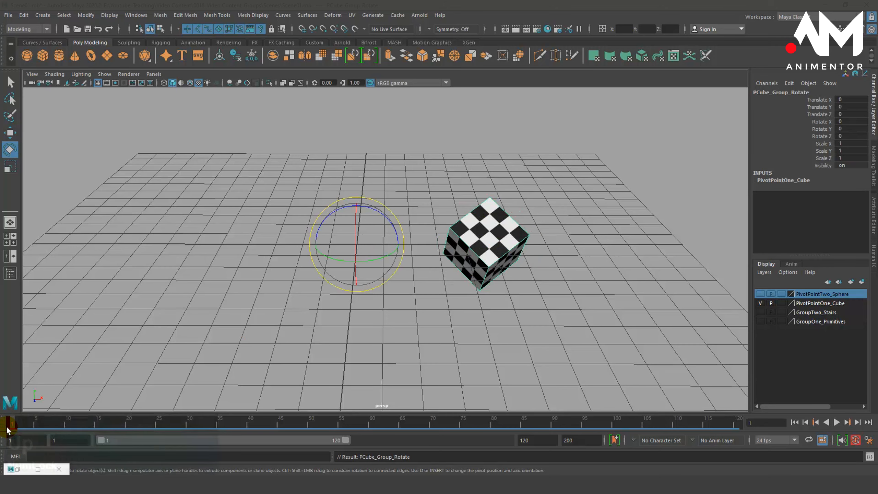
pyautogui.click(59, 373)
pyautogui.click(18, 465)
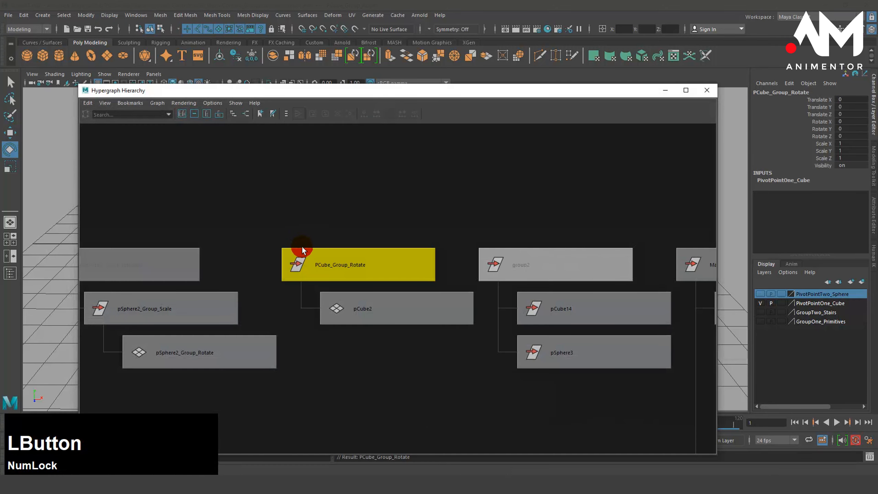
pyautogui.click(665, 90)
pyautogui.moveTo(378, 235); pyautogui.dragTo(363, 291)
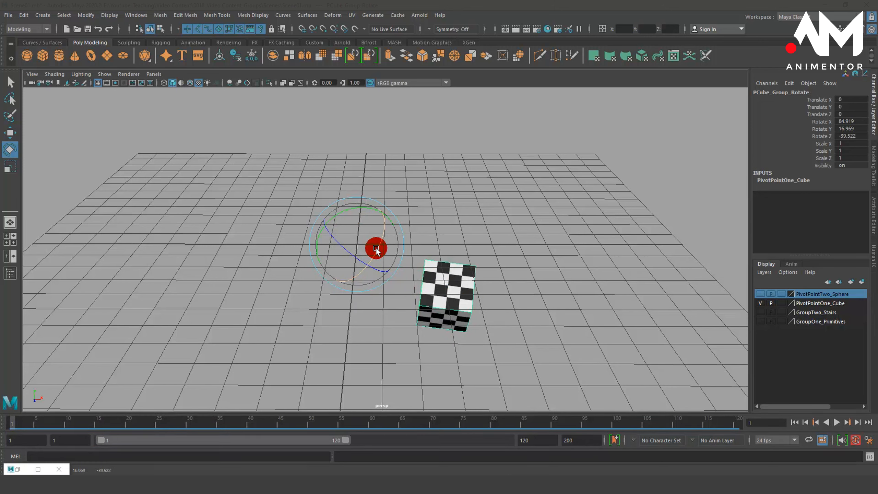
# - Undo the group rotation and the last free rotation of the cube, and clear the selection
pyautogui.hotkey('ctrl', 'z')
pyautogui.hotkey('ctrl', 'z')
pyautogui.hotkey('ctrl', 'z')
pyautogui.hotkey('ctrl', 'z')
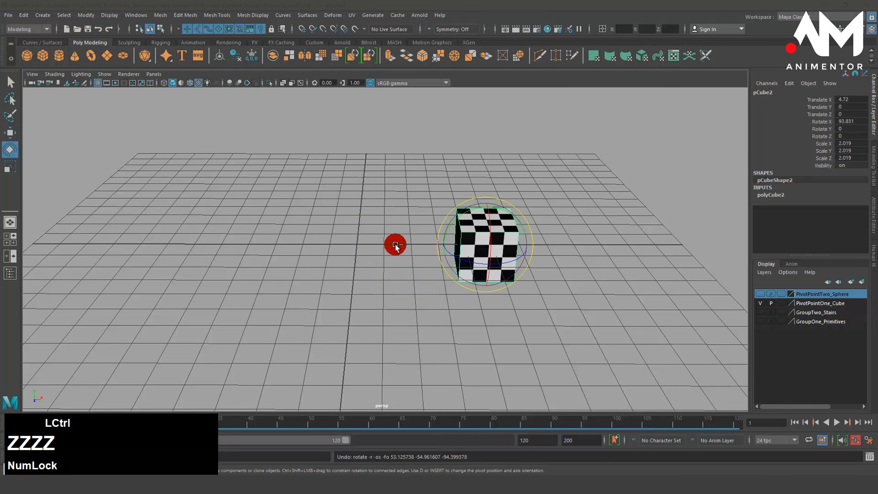
pyautogui.click(394, 230)
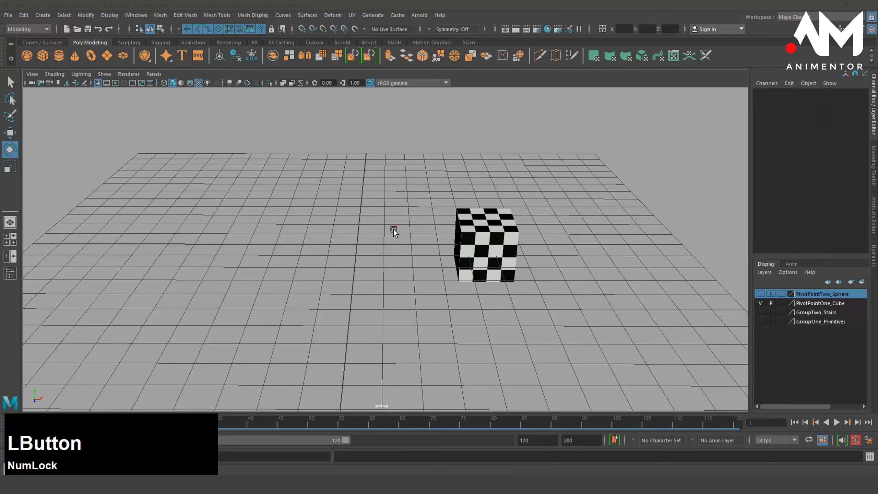
# - Select the checkered cube and key all its channels from Translate X to Visibility at frame 1
pyautogui.click(488, 214)
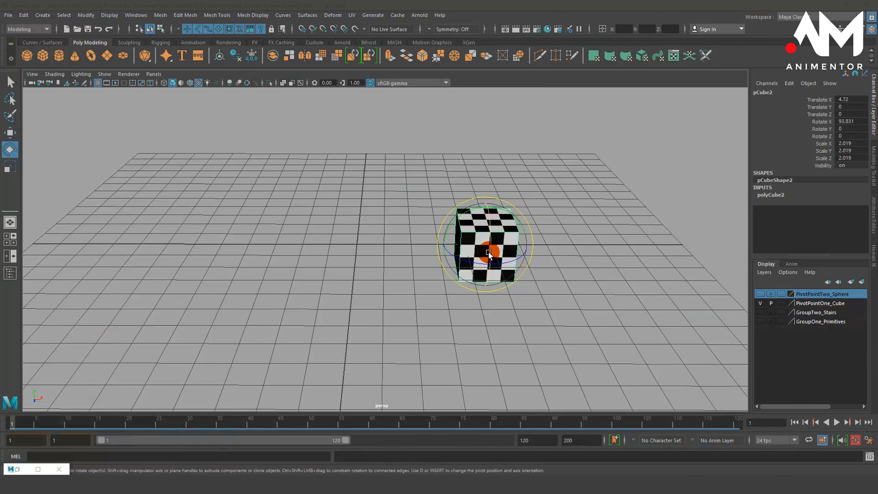
pyautogui.moveTo(822, 100); pyautogui.dragTo(819, 165)
pyautogui.rightClick(789, 119)
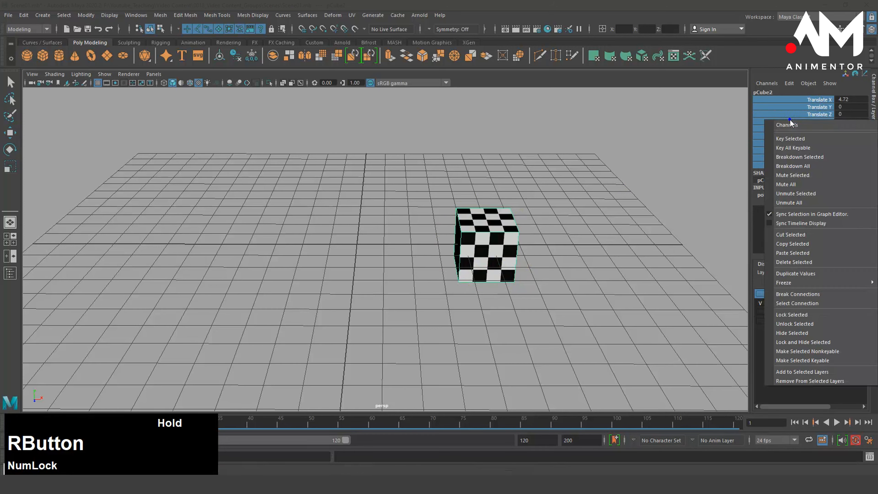
pyautogui.moveTo(787, 132); pyautogui.dragTo(790, 138, button='right')
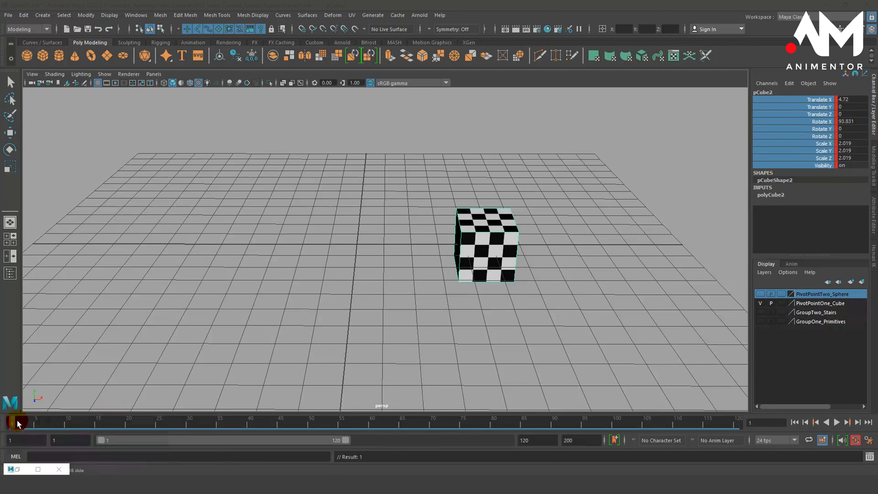
# - At frame 120, spin the cube around its own pivot to a Rotate Z of about 360.6, and play the animation from the start
pyautogui.moveTo(14, 421); pyautogui.dragTo(779, 423)
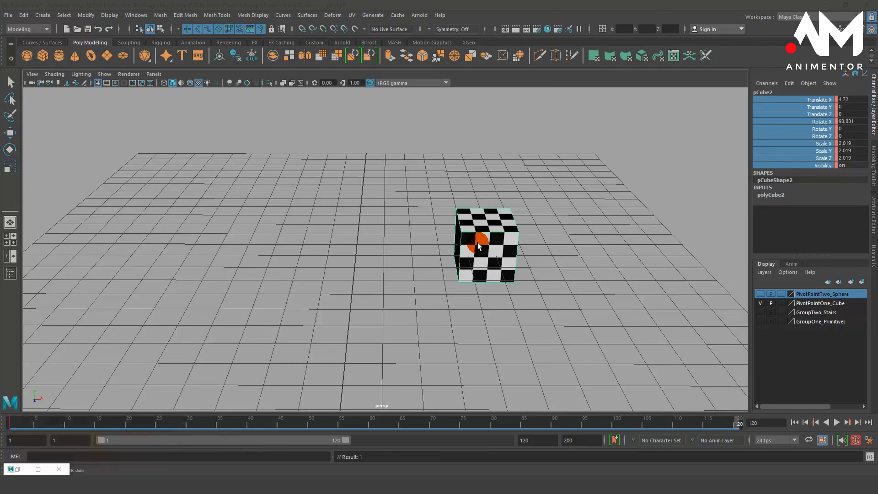
pyautogui.press('e')
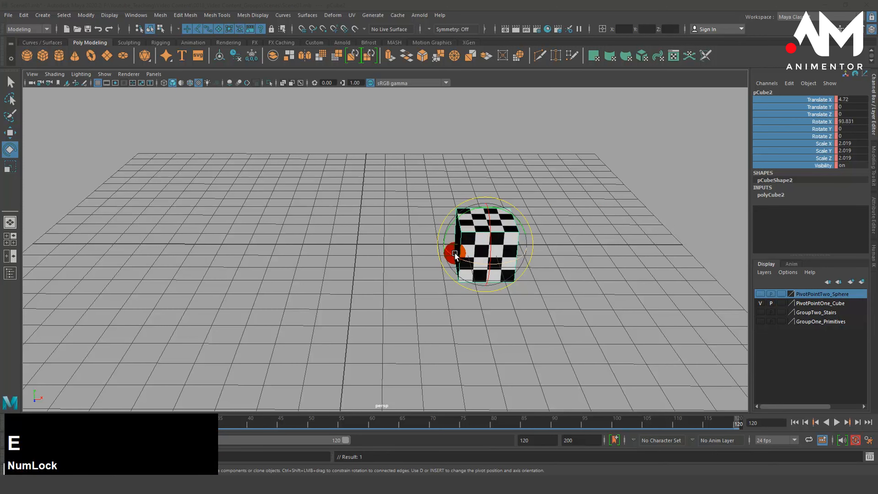
pyautogui.moveTo(454, 253)
pyautogui.mouseDown()
pyautogui.moveTo(525, 254)
pyautogui.moveTo(456, 265)
pyautogui.mouseUp()
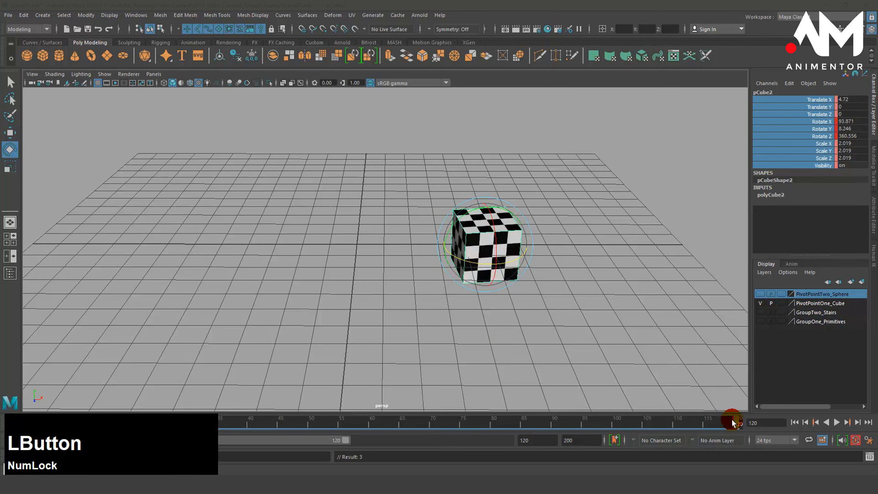
pyautogui.moveTo(733, 419); pyautogui.dragTo(1, 440)
pyautogui.click(837, 422)
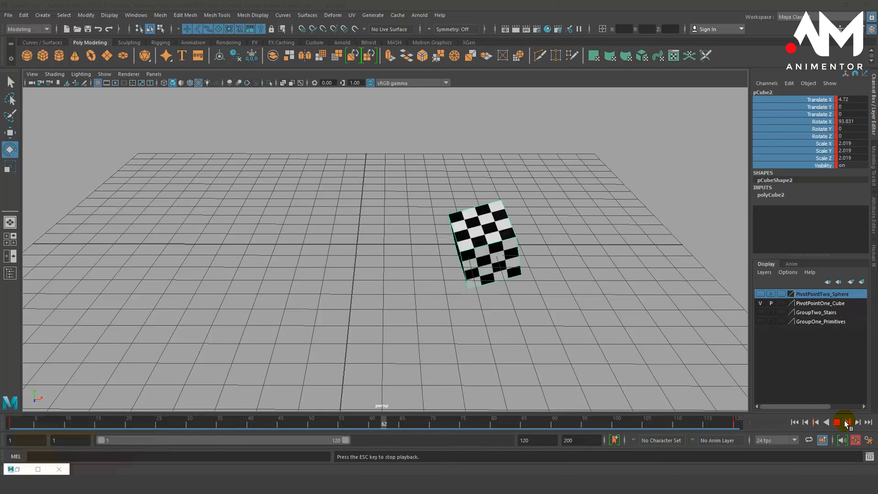
# - Stop the playback and check the cube's pCube2 node in the Hypergraph hierarchy
pyautogui.click(837, 422)
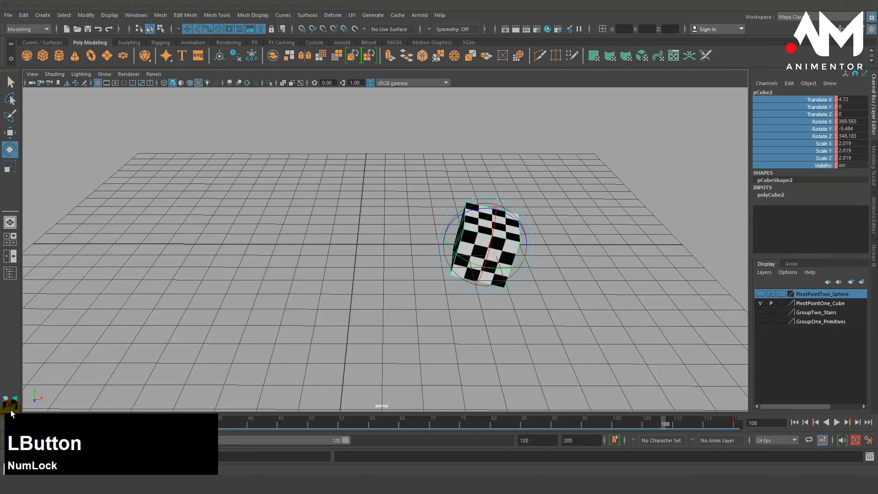
pyautogui.click(9, 467)
pyautogui.click(367, 320)
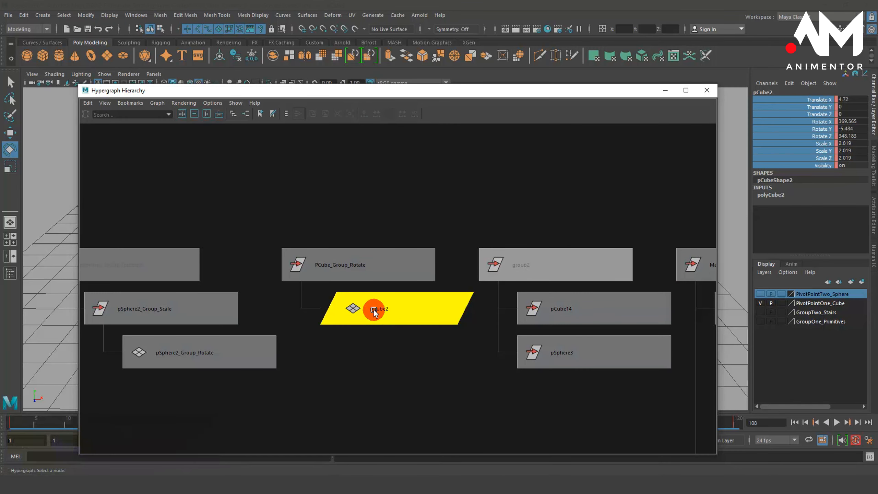
pyautogui.click(664, 91)
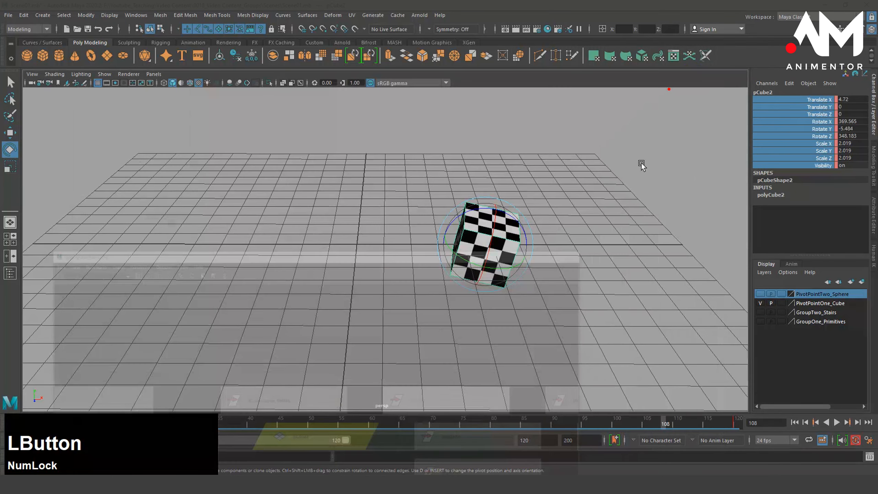
# - Select the checkered cube, raise the selection to PCube_Group_Rotate, and check the parent node against its child in the Hypergraph
pyautogui.click(493, 247)
pyautogui.press('Up')
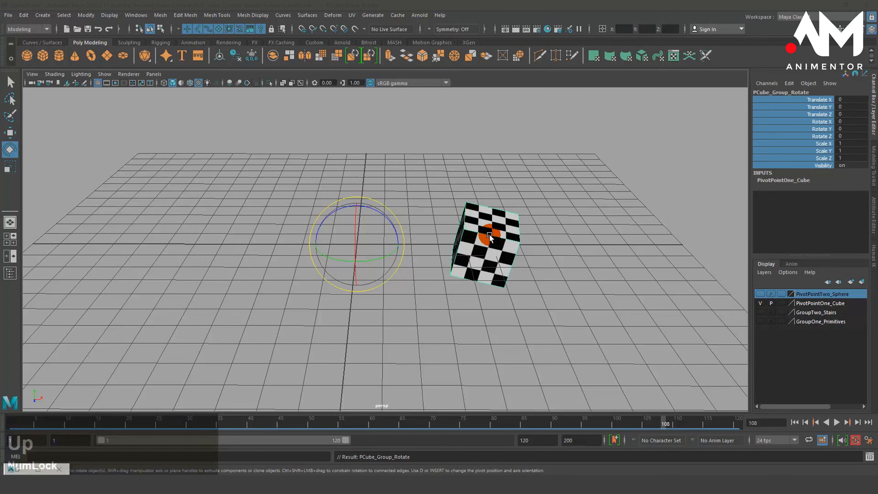
pyautogui.click(16, 469)
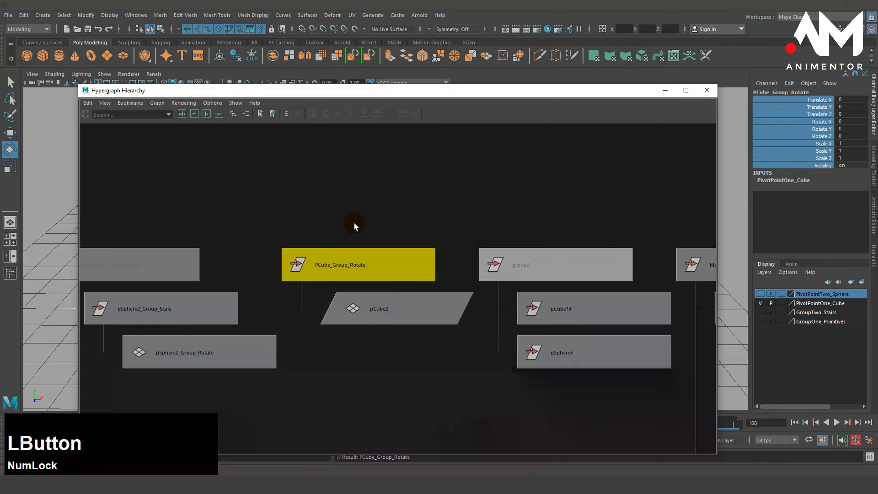
pyautogui.click(334, 263)
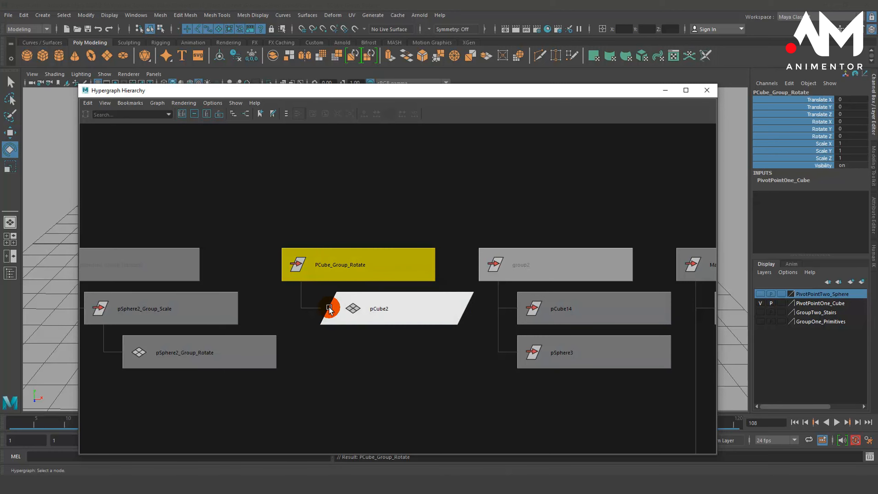
pyautogui.click(665, 91)
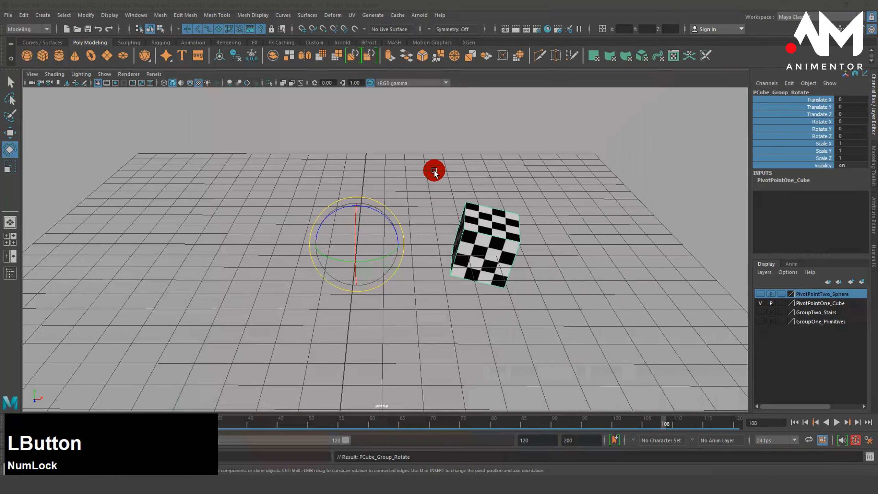
# - Move PCube_Group_Rotate along X to about -11.8, play the animation from the start, and undo the move
pyautogui.press('w')
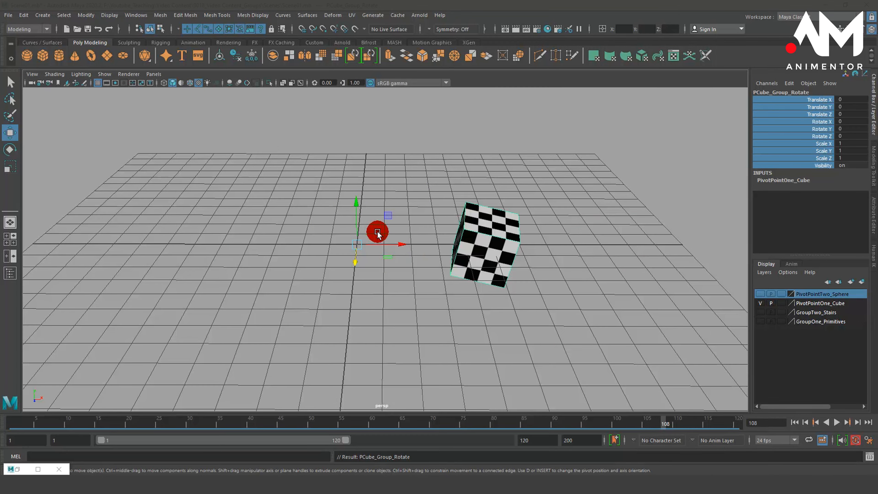
pyautogui.moveTo(408, 244); pyautogui.dragTo(77, 258)
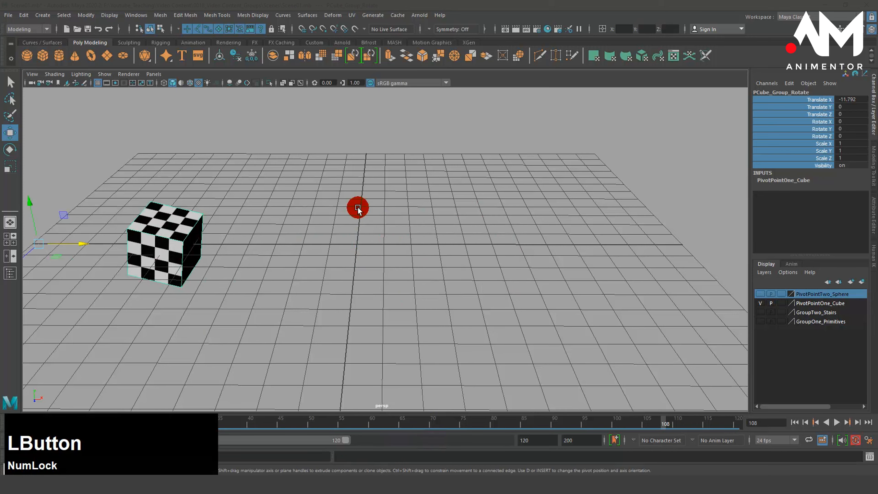
pyautogui.click(794, 421)
pyautogui.click(837, 423)
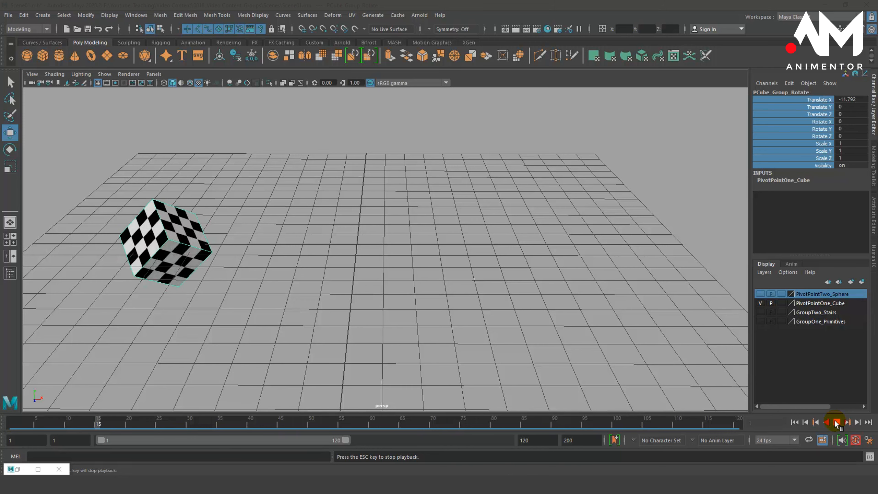
pyautogui.click(836, 423)
pyautogui.hotkey('ctrl', 'z')
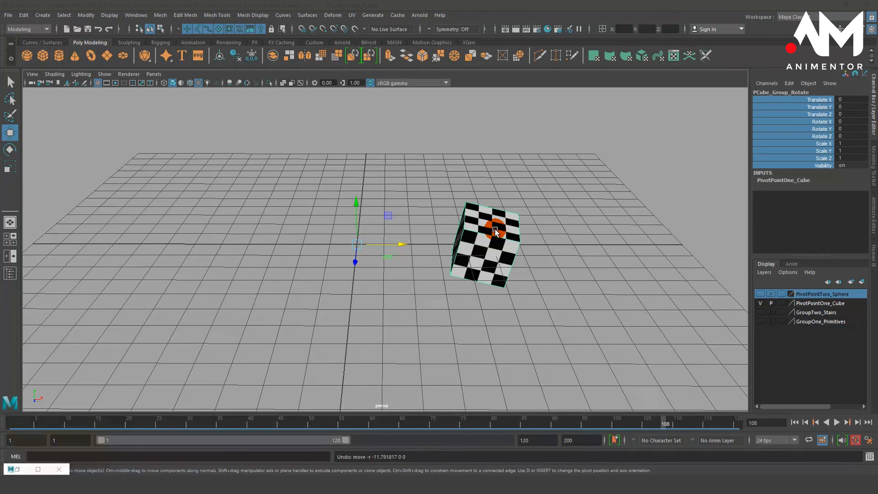
# - Return to frame 1, reselect the checkered cube, and raise the selection to PCube_Group_Rotate
pyautogui.moveTo(647, 419); pyautogui.dragTo(10, 420)
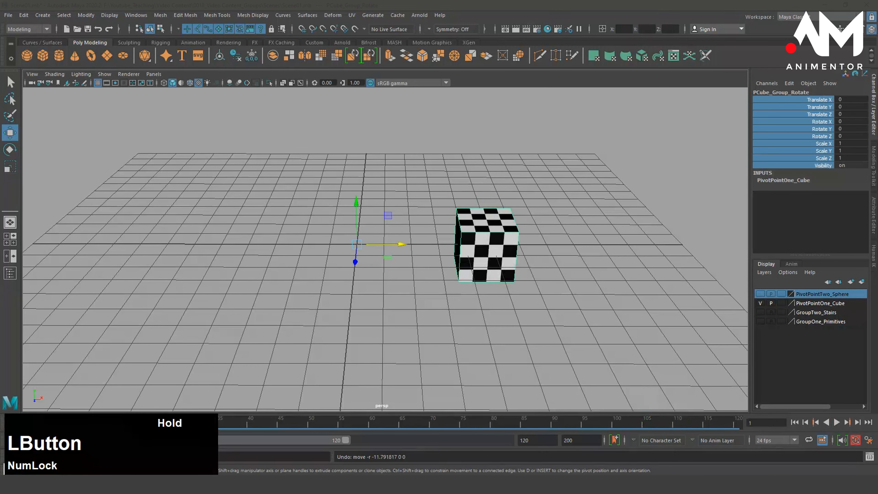
pyautogui.click(470, 277)
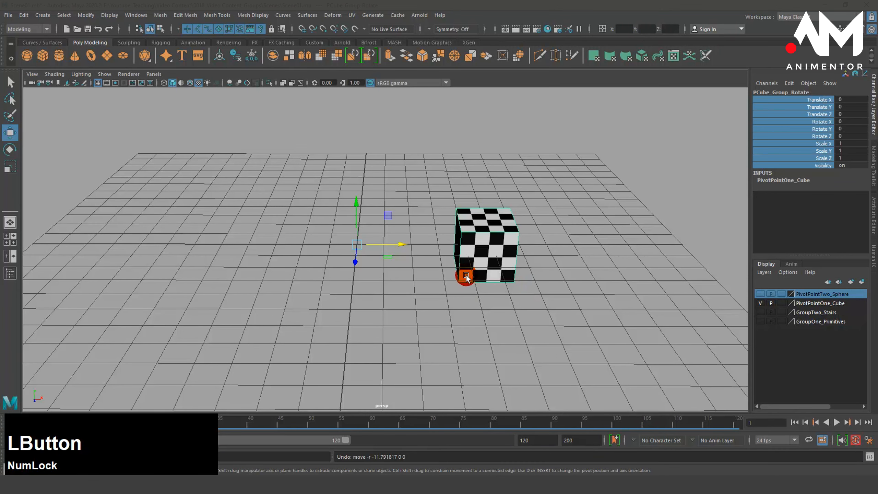
pyautogui.click(12, 471)
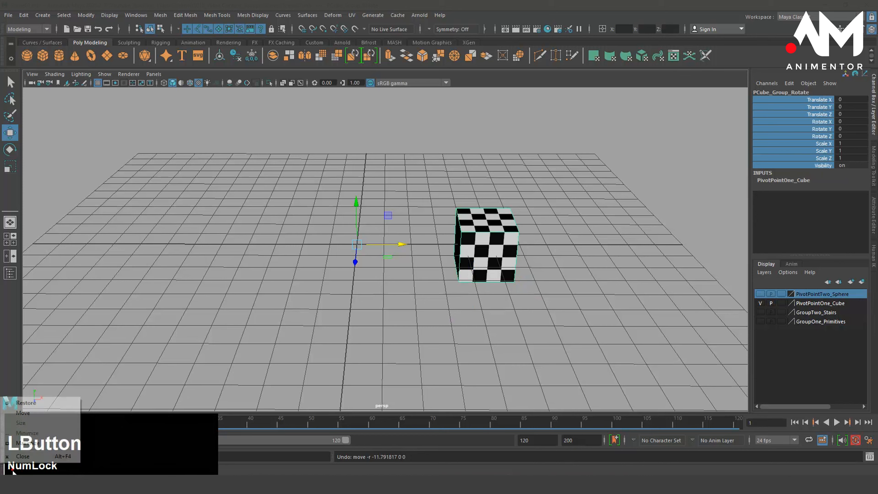
pyautogui.click(178, 330)
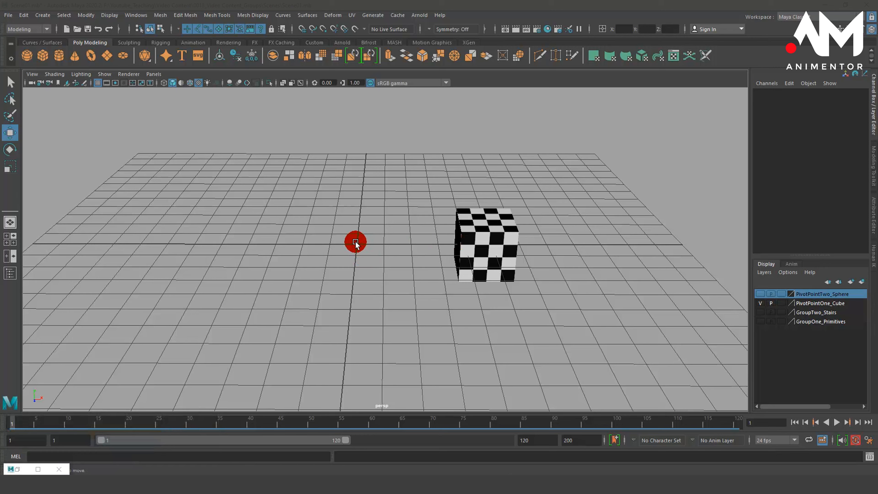
pyautogui.click(453, 216)
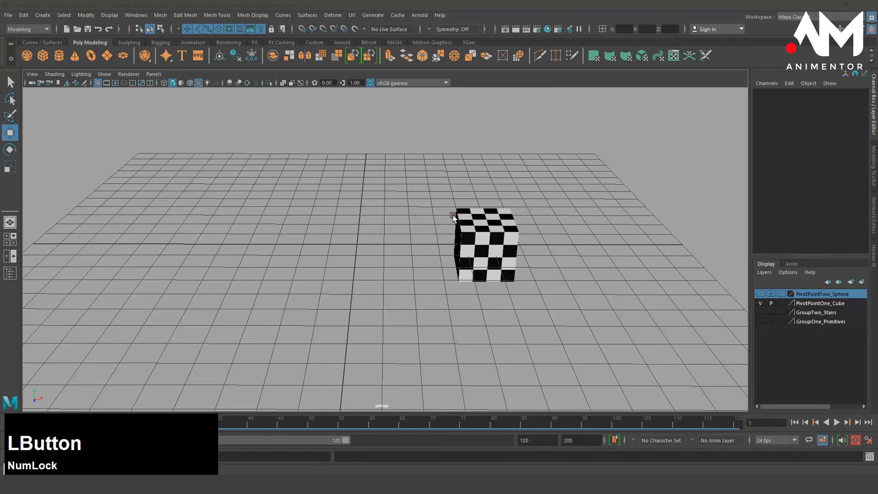
pyautogui.click(493, 222)
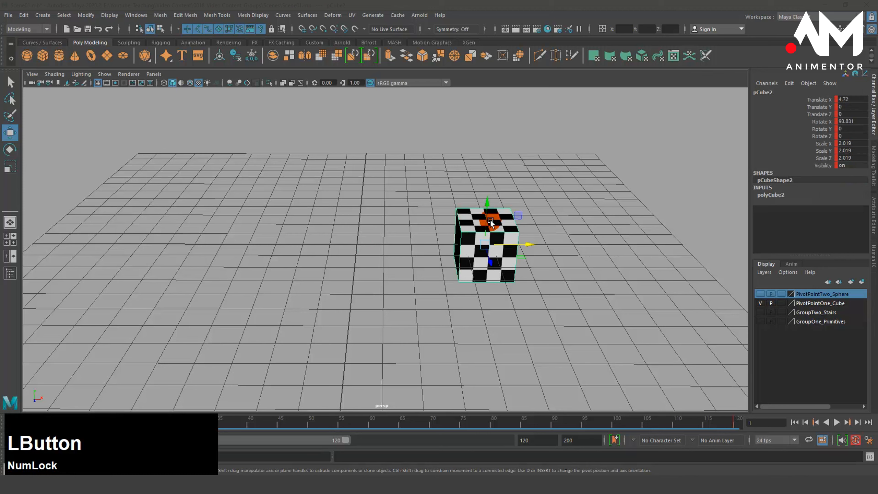
pyautogui.press('Up')
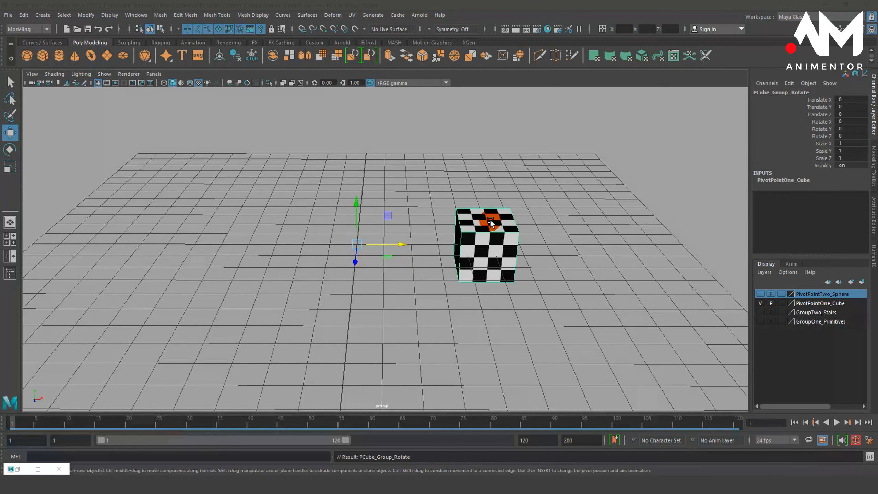
# - Check the group's node in the Hypergraph and key its rotation channels at frame 1
pyautogui.click(18, 469)
pyautogui.click(666, 91)
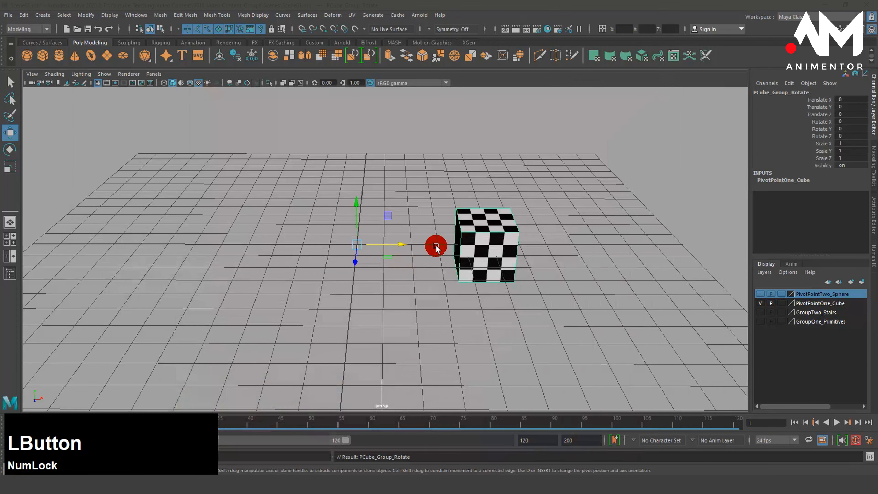
pyautogui.hotkey('shift', 'e')
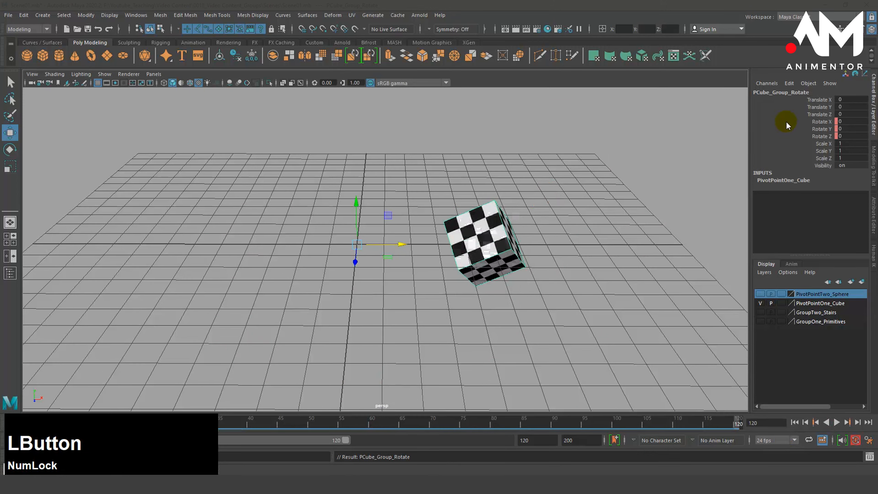
# - At frame 120, set the Rotate Y of PCube_Group_Rotate to 360
pyautogui.click(846, 128)
pyautogui.write('360')
pyautogui.press('Return')
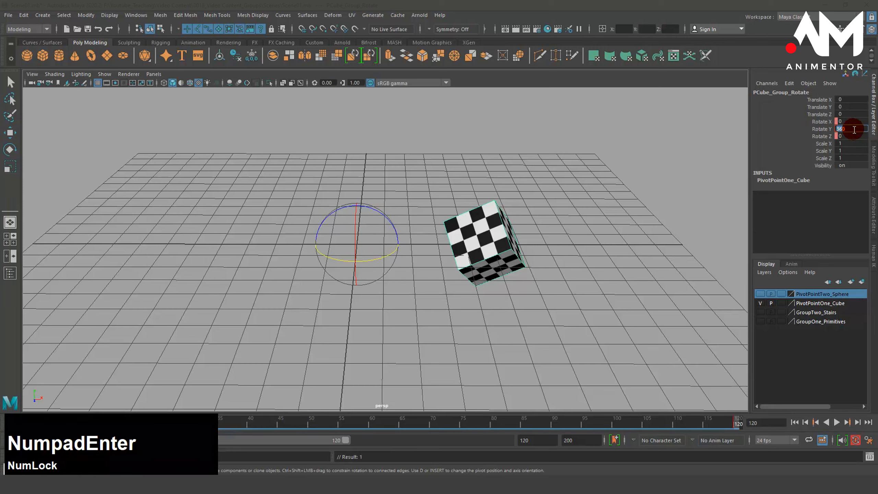
# - Play the group's rotation around the grid centre from frame 1, stop it, and return to the first frame
pyautogui.moveTo(735, 423); pyautogui.dragTo(14, 419)
pyautogui.click(836, 422)
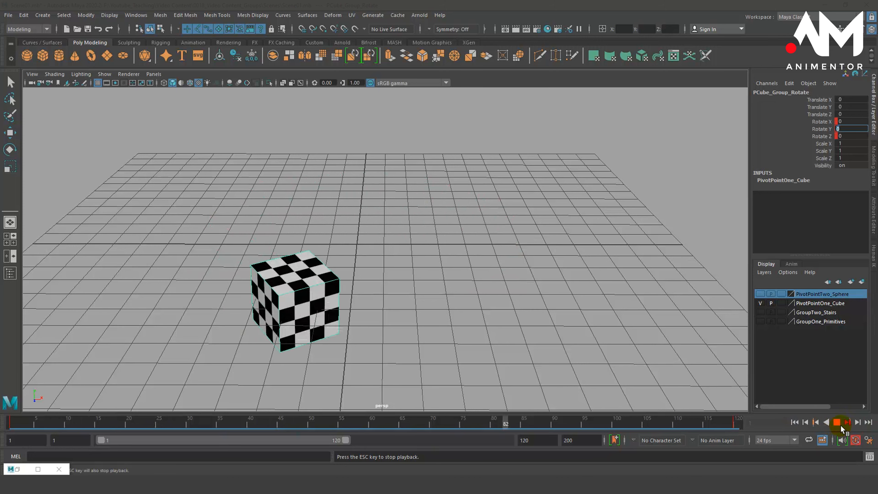
pyautogui.click(837, 423)
pyautogui.click(795, 422)
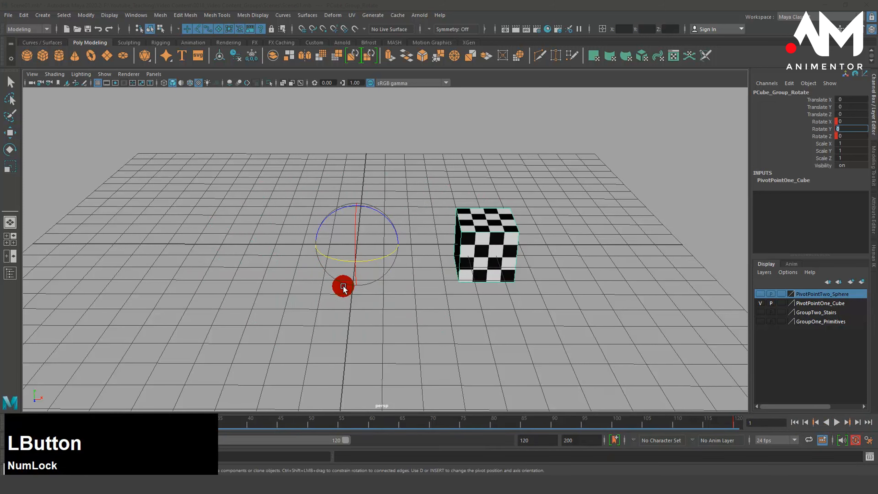
# - Clear the selection, reselect PCube_Group_Rotate through the cube, and move its pivot along negative X, farther away from the cube
pyautogui.press('w')
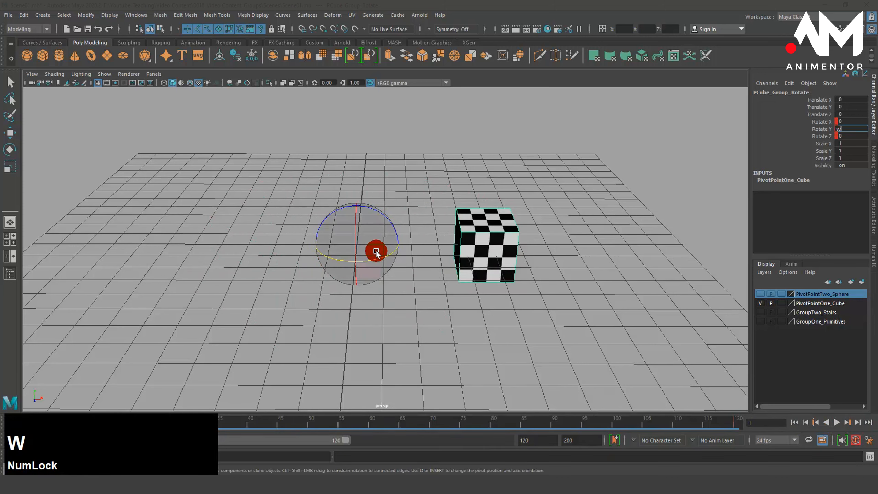
pyautogui.click(388, 188)
pyautogui.click(349, 231)
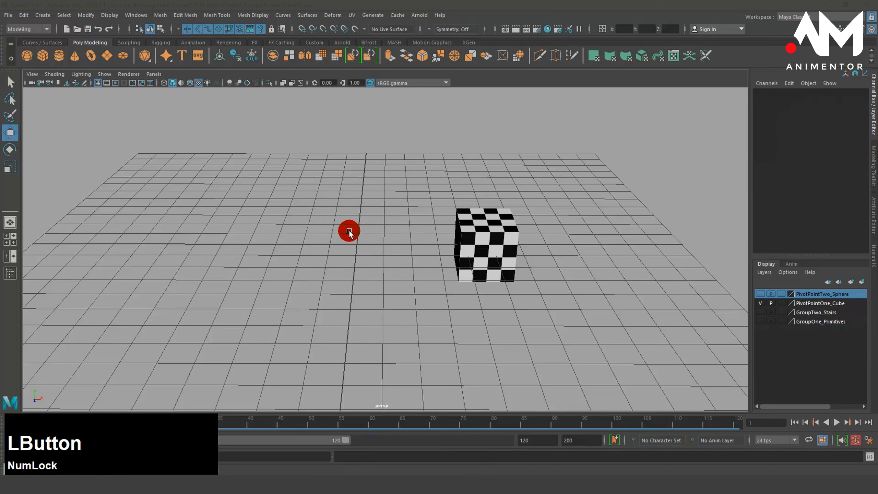
pyautogui.click(496, 238)
pyautogui.press('Up')
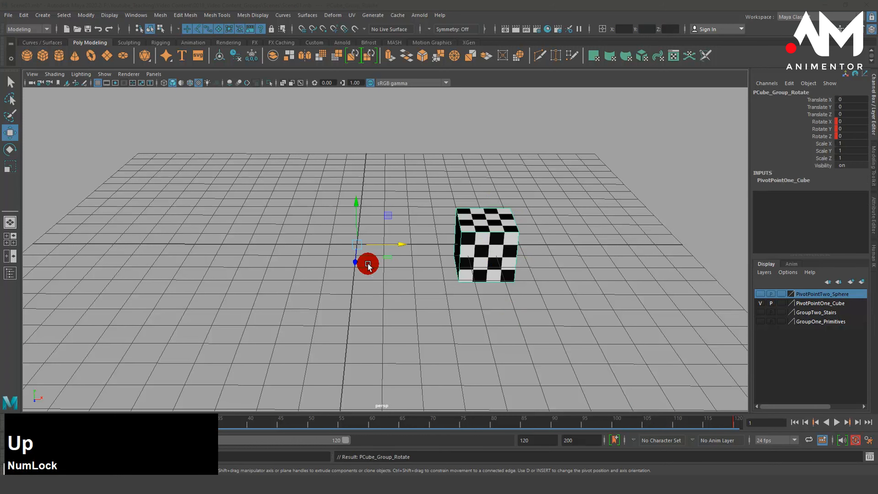
pyautogui.press('d')
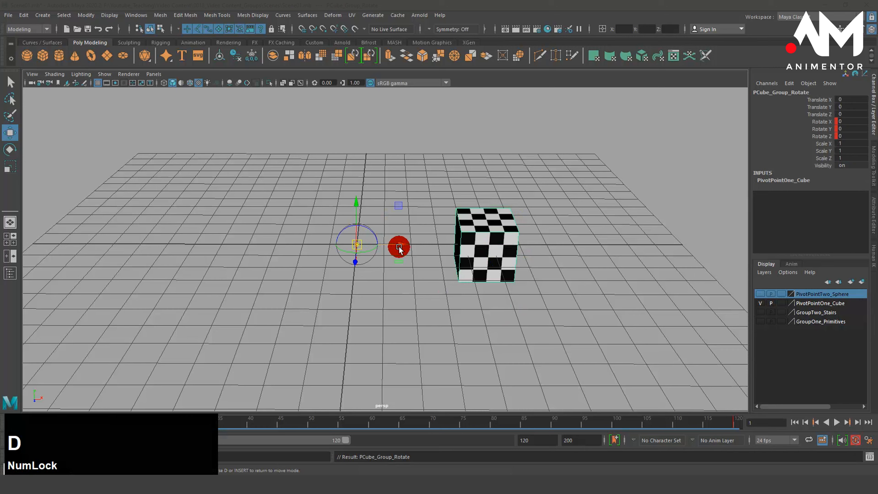
pyautogui.moveTo(399, 242); pyautogui.dragTo(210, 239)
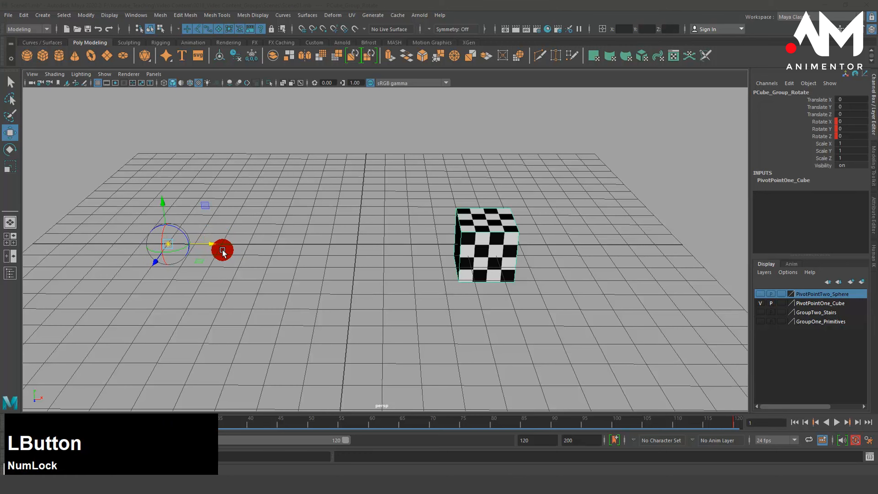
pyautogui.press('d')
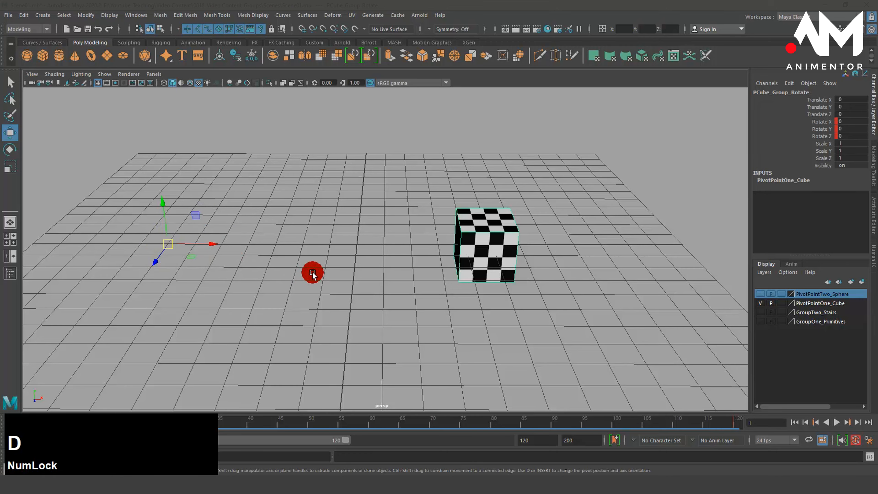
# - Play the animation of the cube orbiting the group's relocated pivot, stop it, and return to frame 1
pyautogui.keyDown('alt'); pyautogui.moveTo(340, 272); pyautogui.dragTo(402, 274, button='middle'); pyautogui.keyUp('alt')
pyautogui.keyDown('alt'); pyautogui.moveTo(402, 275); pyautogui.dragTo(317, 314); pyautogui.keyUp('alt')
pyautogui.click(822, 423)
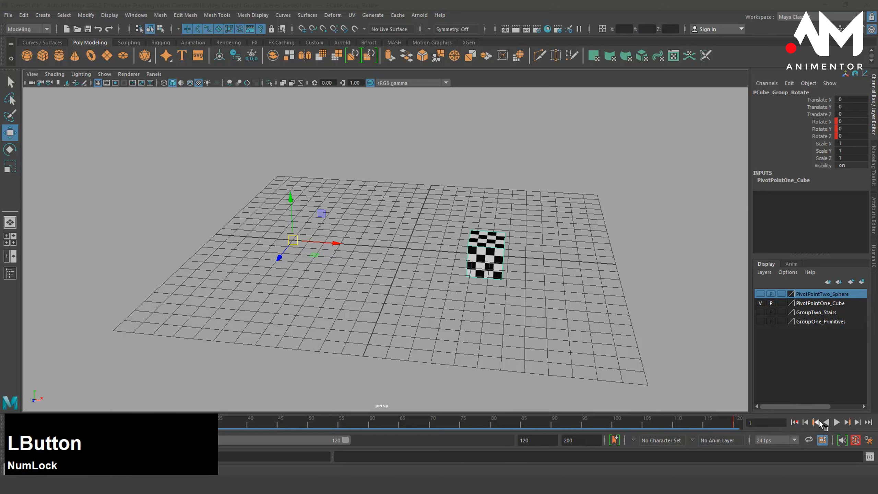
pyautogui.click(837, 422)
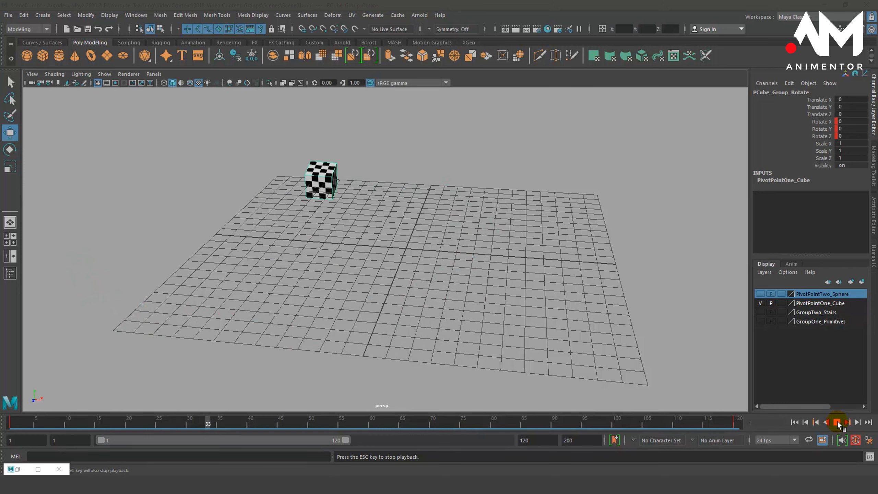
pyautogui.click(838, 422)
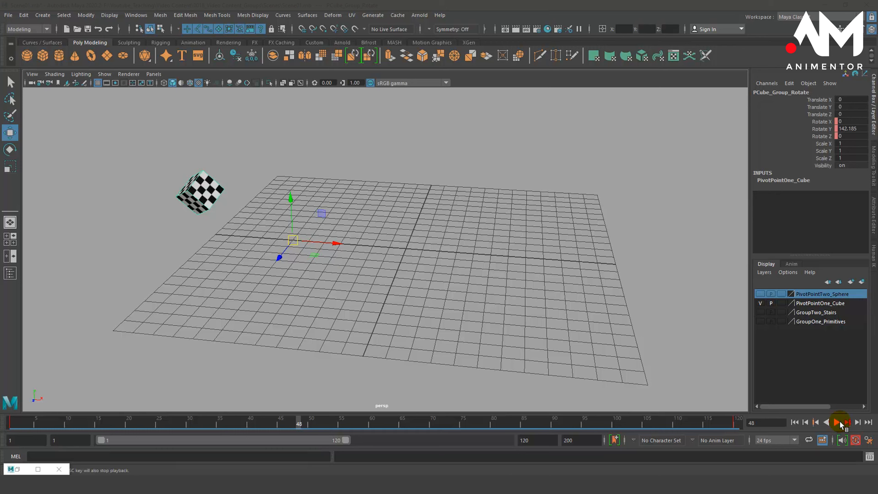
pyautogui.click(794, 422)
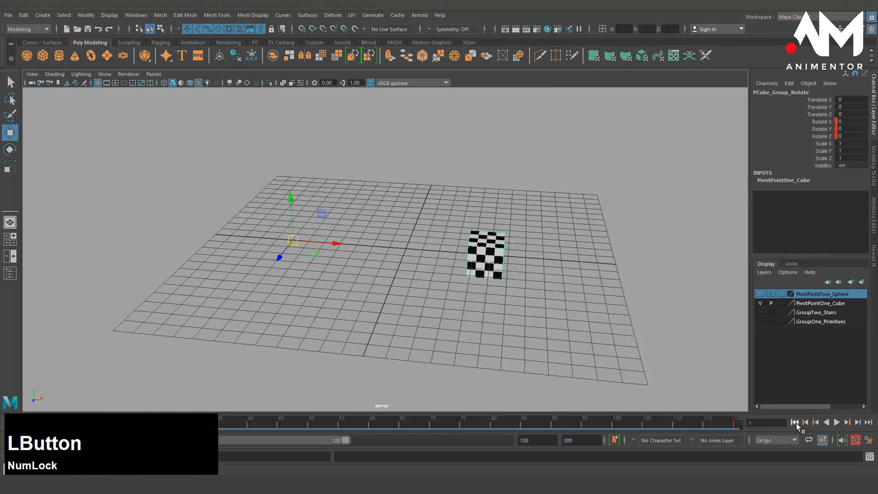
# - Hide the PivotPointOne_Cube layer and show the PivotPointTwo_Sphere layer, framing the coloured sphere up close
pyautogui.click(760, 302)
pyautogui.click(760, 294)
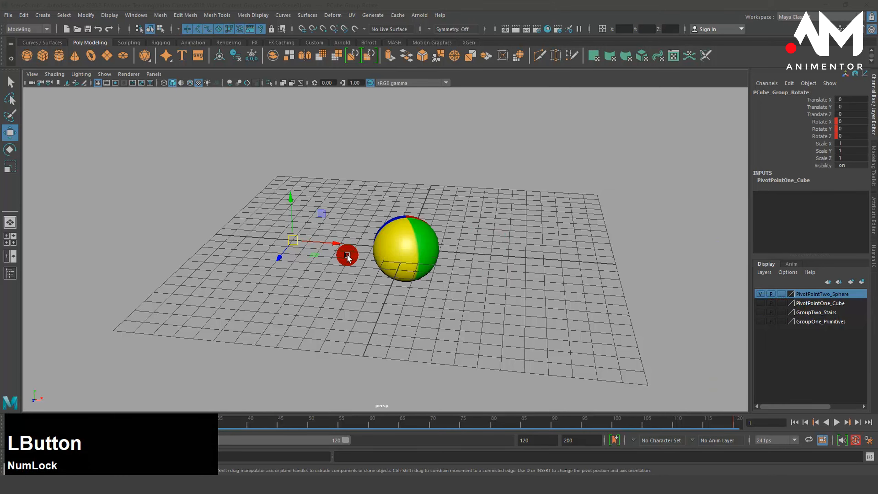
pyautogui.moveTo(351, 257); pyautogui.dragTo(478, 257, button='middle')
pyautogui.keyDown('alt'); pyautogui.moveTo(479, 258); pyautogui.dragTo(502, 280); pyautogui.keyUp('alt')
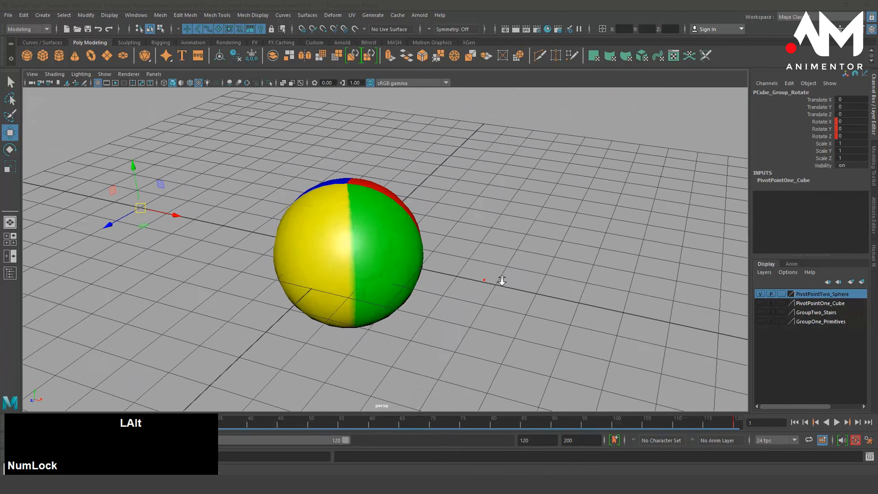
# - Select the coloured sphere, go up to its topmost parent group, and rename that group pSphere2_Translate
pyautogui.keyDown('alt'); pyautogui.moveTo(502, 280); pyautogui.dragTo(532, 262, button='middle'); pyautogui.keyUp('alt')
pyautogui.click(397, 163)
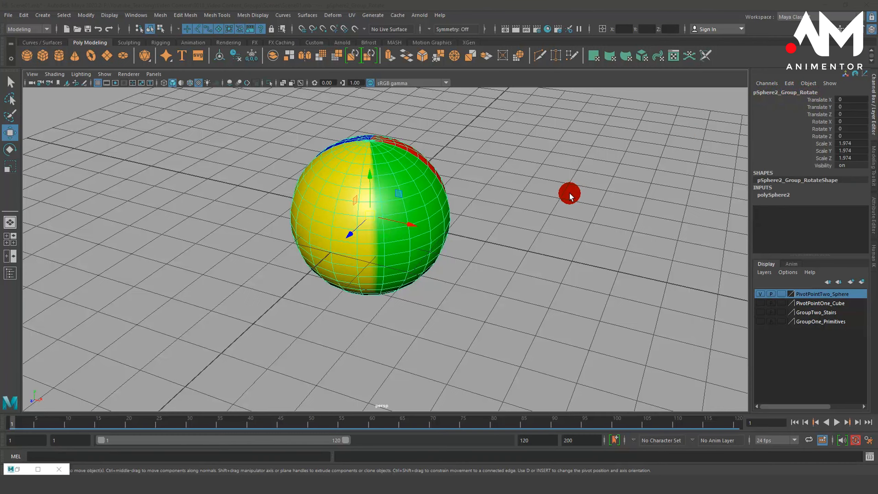
pyautogui.press('Up')
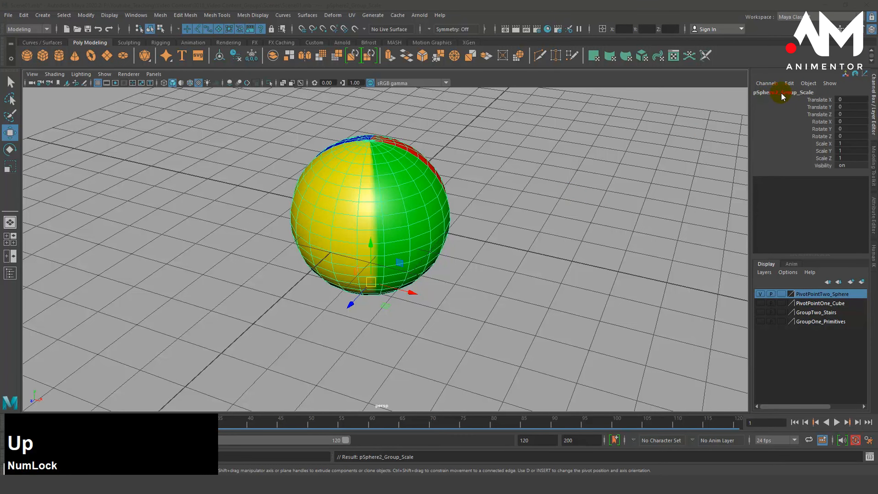
pyautogui.press('Up')
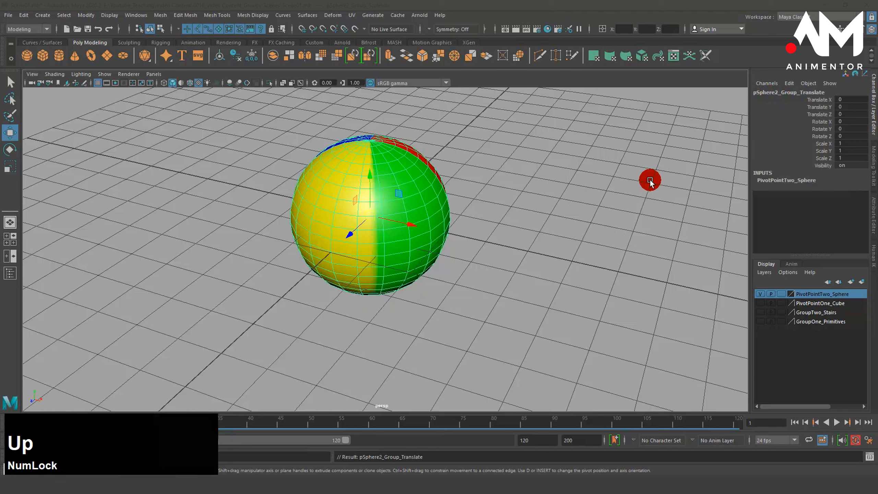
pyautogui.click(794, 94)
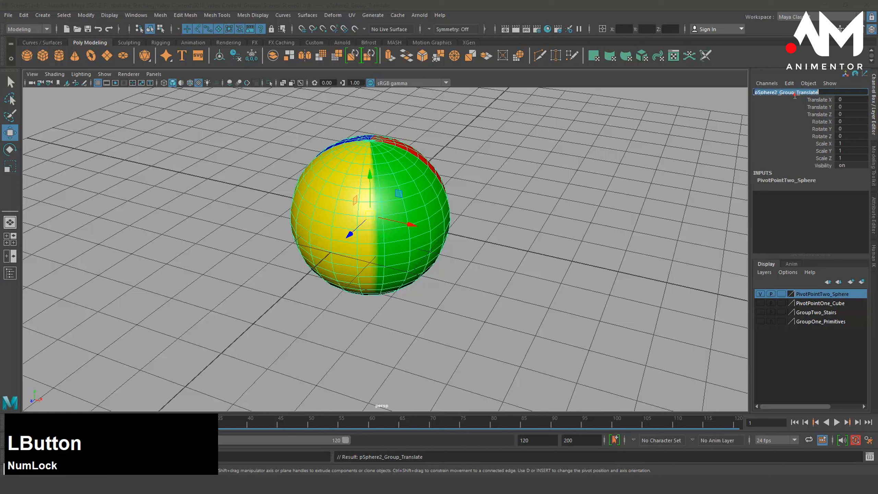
pyautogui.click(792, 94)
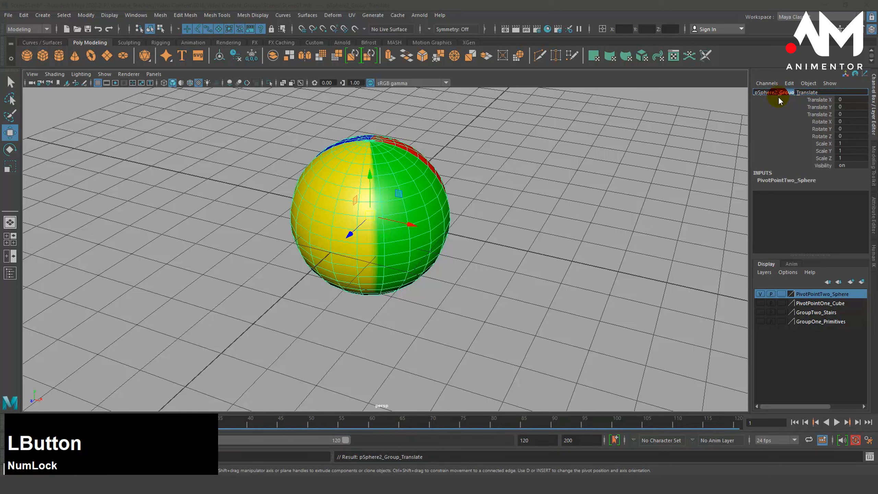
pyautogui.press('Delete')
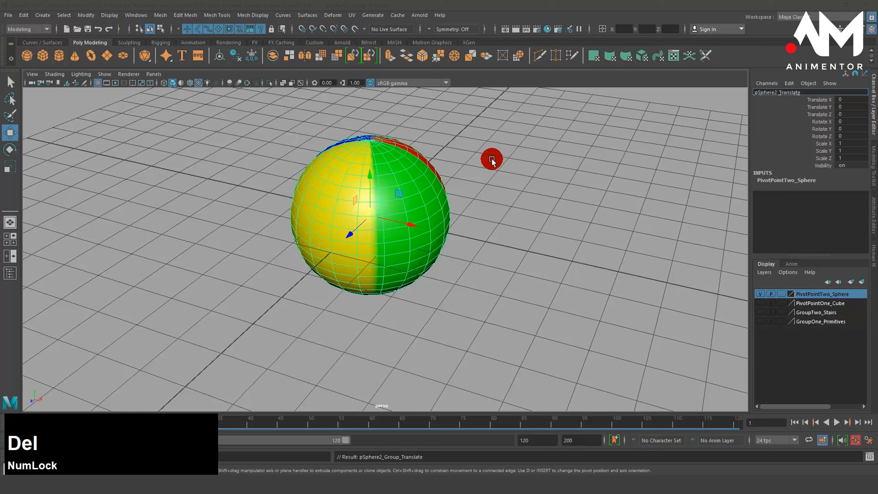
pyautogui.click(492, 160)
# - Locate the coloured sphere in the Hypergraph Hierarchy and rename its direct parent group pSphere2_Scale
pyautogui.click(419, 186)
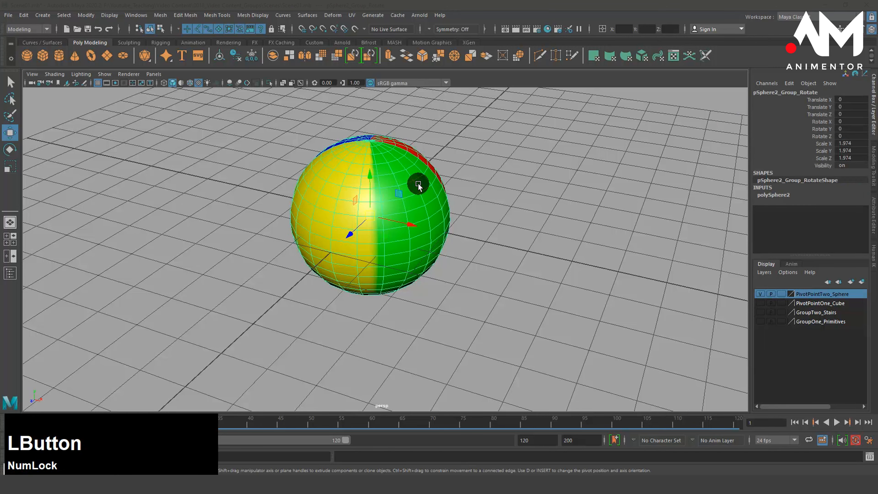
pyautogui.press('Down')
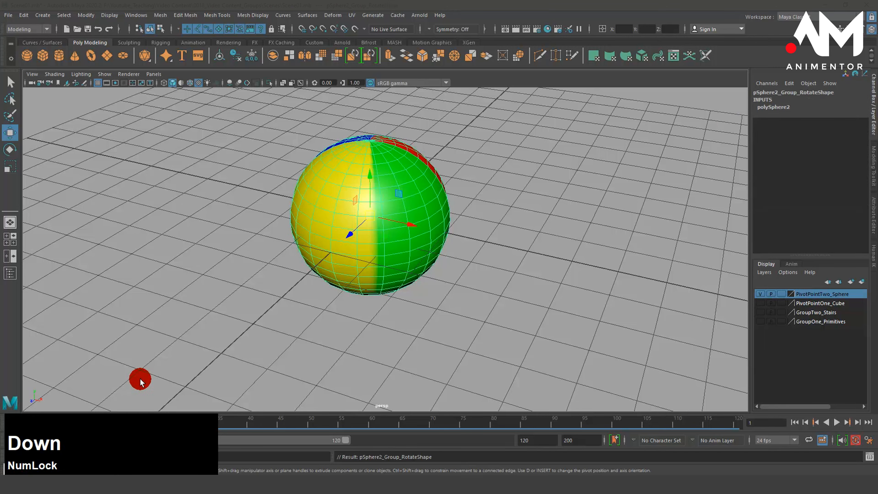
pyautogui.click(18, 470)
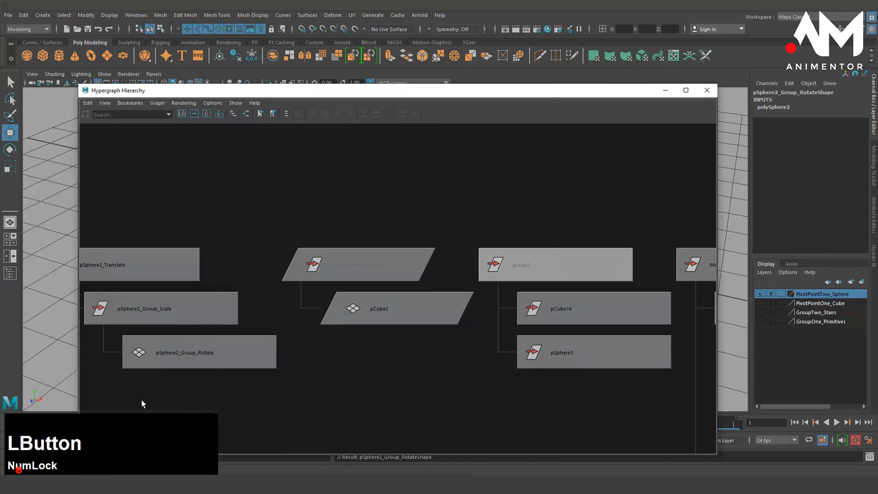
pyautogui.press('f')
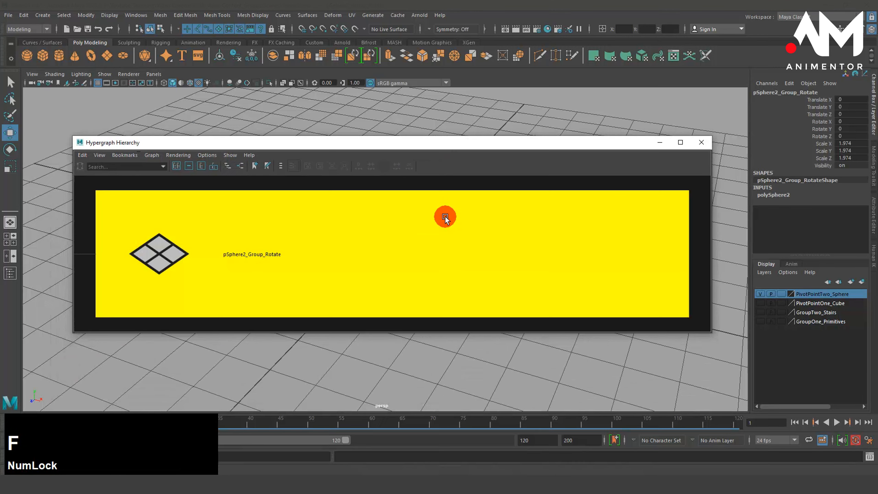
pyautogui.scroll(-5, 464, 262)
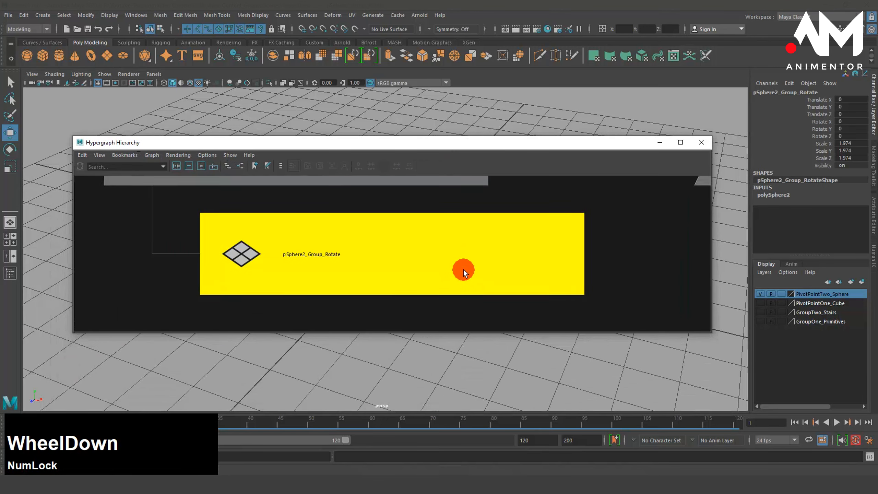
pyautogui.scroll(-2, 462, 259)
pyautogui.keyDown('alt'); pyautogui.moveTo(433, 248); pyautogui.dragTo(476, 310, button='middle'); pyautogui.keyUp('alt')
pyautogui.keyDown('ctrl'); pyautogui.doubleClick(367, 255); pyautogui.keyUp('ctrl')
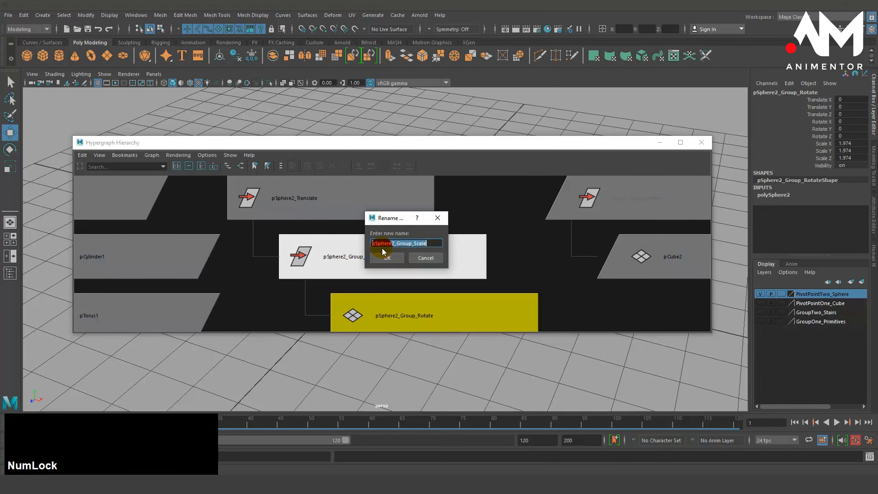
pyautogui.click(413, 243)
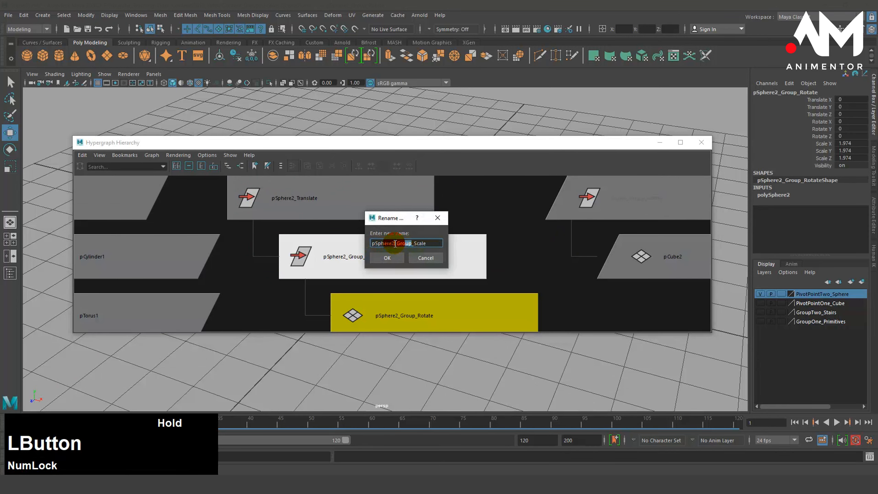
pyautogui.press('Delete')
pyautogui.click(396, 257)
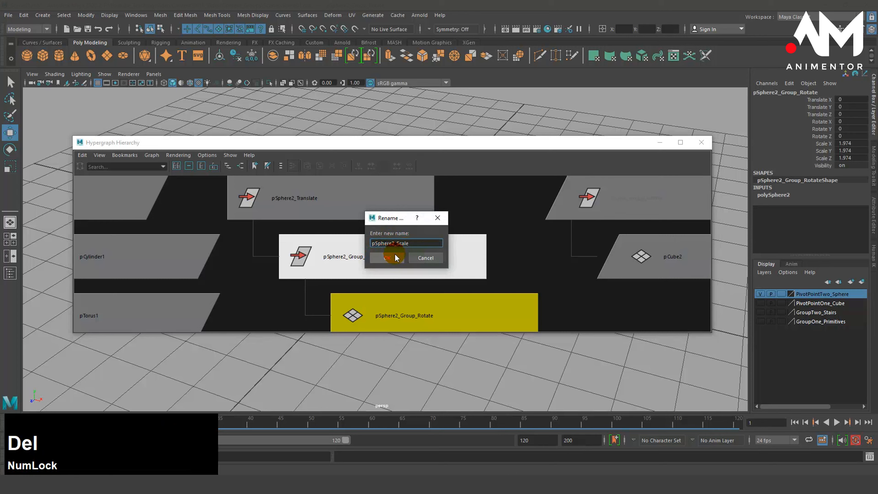
# - Examine the sphere's hierarchy chain in the Hypergraph, from pSphere2_Translate through pSphere2_Scale to pSphere2_Group_Rotate
pyautogui.keyDown('ctrl'); pyautogui.doubleClick(312, 197); pyautogui.keyUp('ctrl')
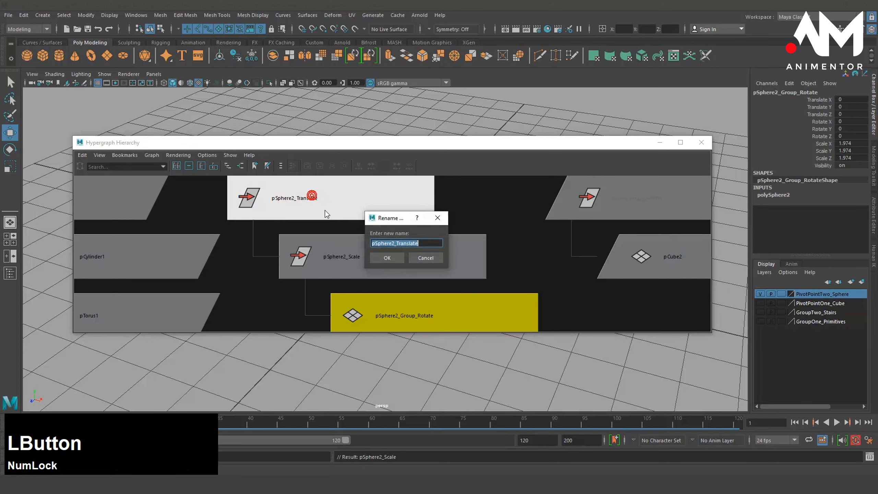
pyautogui.click(386, 257)
pyautogui.moveTo(496, 146); pyautogui.dragTo(497, 179)
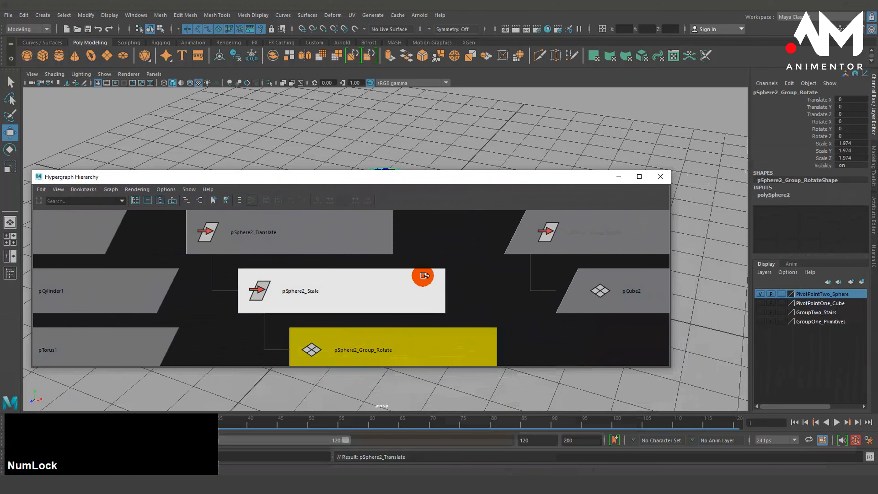
pyautogui.keyDown('alt'); pyautogui.moveTo(423, 276); pyautogui.dragTo(374, 300, button='right'); pyautogui.keyUp('alt')
pyautogui.keyDown('alt'); pyautogui.moveTo(374, 300); pyautogui.dragTo(292, 241, button='middle'); pyautogui.keyUp('alt')
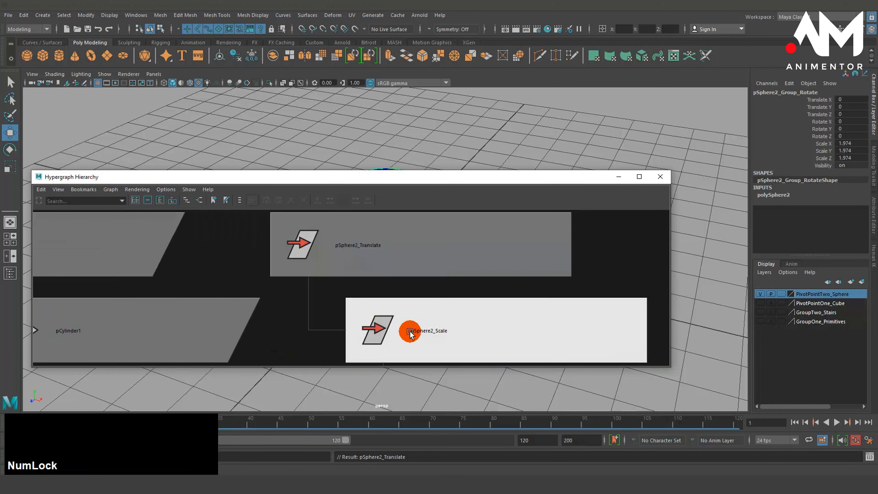
pyautogui.keyDown('alt'); pyautogui.moveTo(431, 329); pyautogui.dragTo(336, 216, button='middle'); pyautogui.keyUp('alt')
pyautogui.keyDown('alt'); pyautogui.moveTo(459, 323); pyautogui.dragTo(413, 322, button='middle'); pyautogui.keyUp('alt')
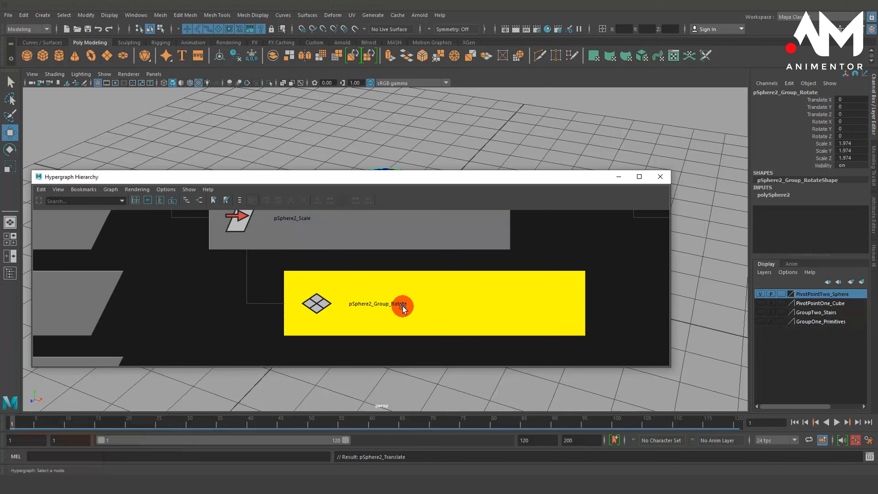
pyautogui.click(613, 180)
# - Select the pSphere2_Scale group in the Hypergraph and inspect its pivot on the sphere from several angles
pyautogui.scroll(2, 454, 272)
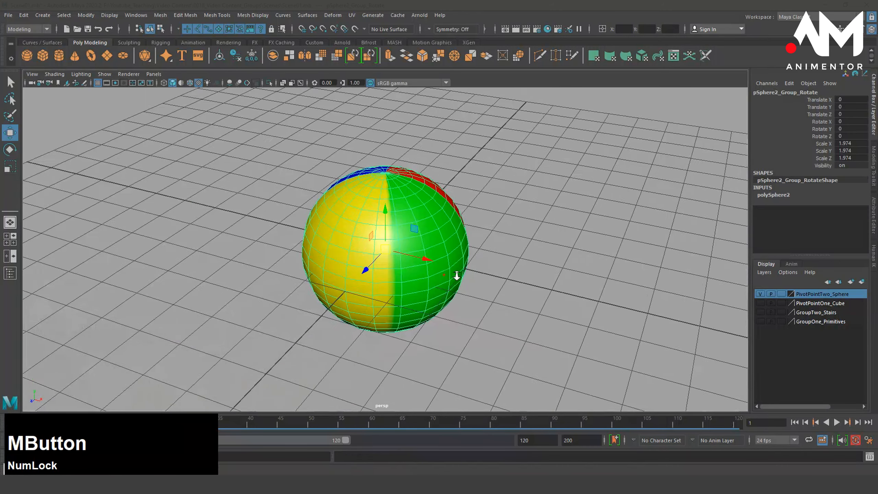
pyautogui.keyDown('alt'); pyautogui.moveTo(471, 263); pyautogui.dragTo(449, 272, button='middle'); pyautogui.keyUp('alt')
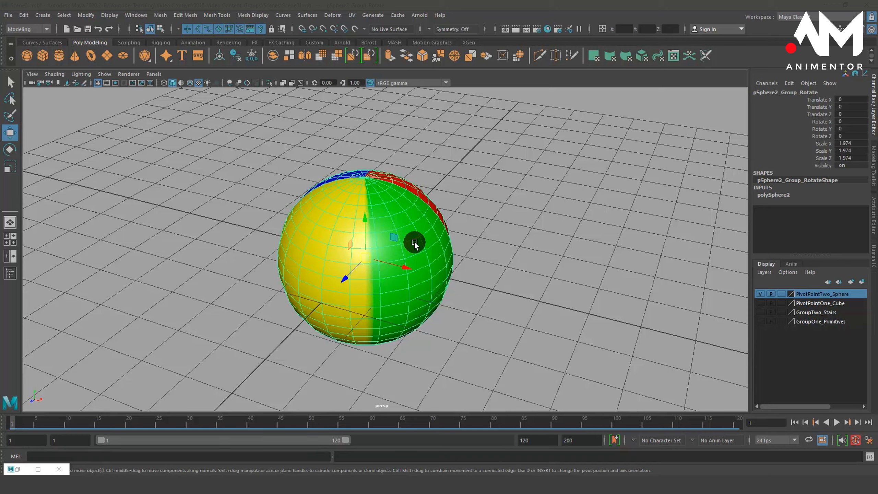
pyautogui.keyDown('alt'); pyautogui.moveTo(415, 242); pyautogui.dragTo(416, 269); pyautogui.keyUp('alt')
pyautogui.keyDown('alt'); pyautogui.moveTo(416, 269); pyautogui.dragTo(491, 398, button='middle'); pyautogui.keyUp('alt')
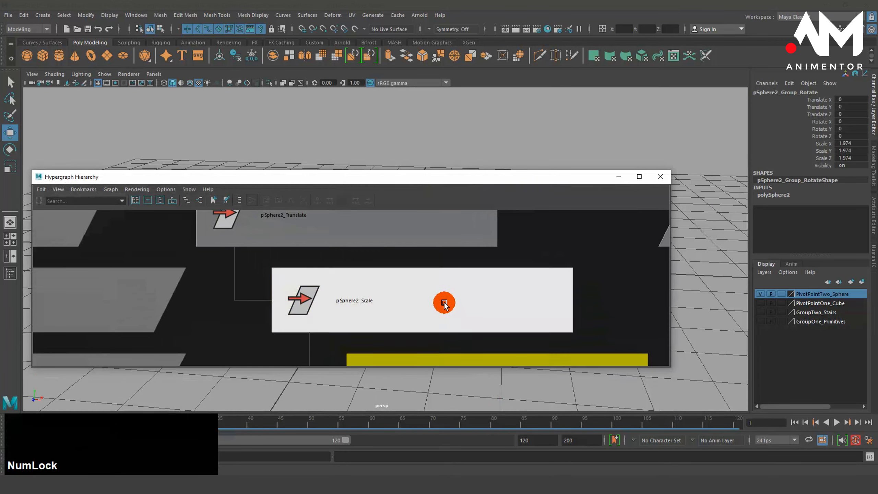
pyautogui.click(443, 300)
pyautogui.click(620, 177)
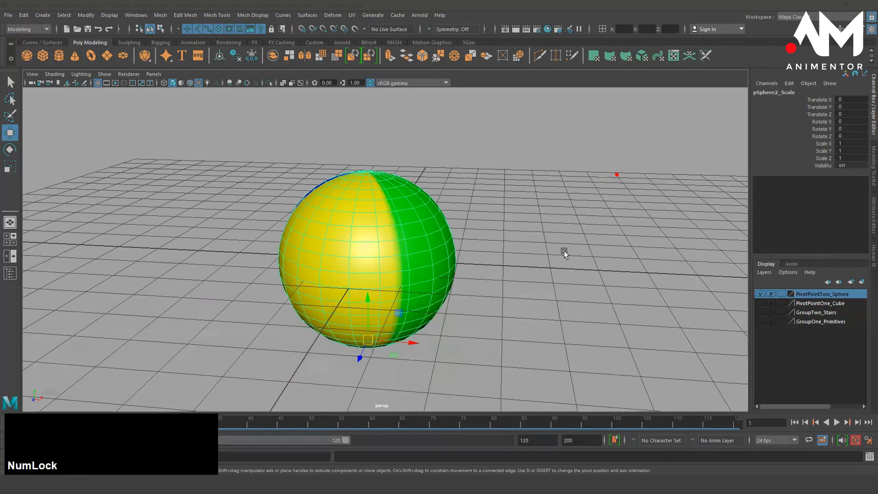
pyautogui.keyDown('alt'); pyautogui.moveTo(540, 255); pyautogui.dragTo(535, 231); pyautogui.keyUp('alt')
pyautogui.keyDown('alt'); pyautogui.moveTo(355, 337); pyautogui.dragTo(431, 304); pyautogui.keyUp('alt')
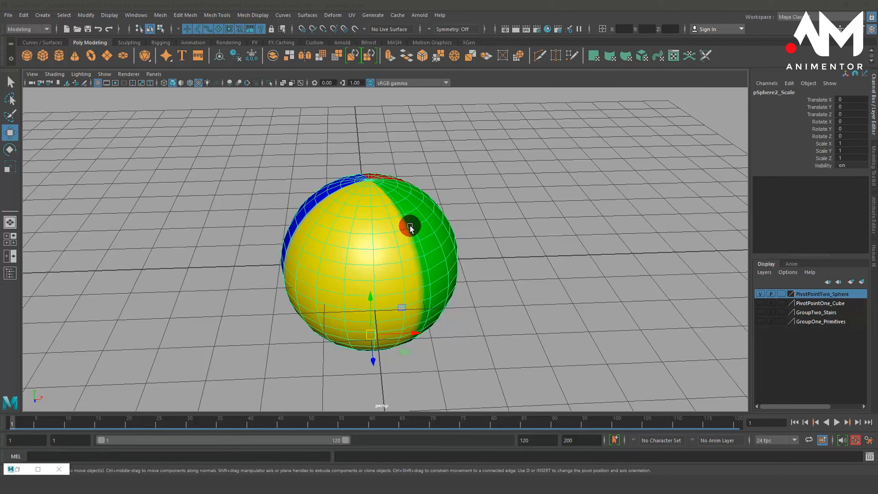
pyautogui.keyDown('alt'); pyautogui.moveTo(410, 225); pyautogui.dragTo(414, 204); pyautogui.keyUp('alt')
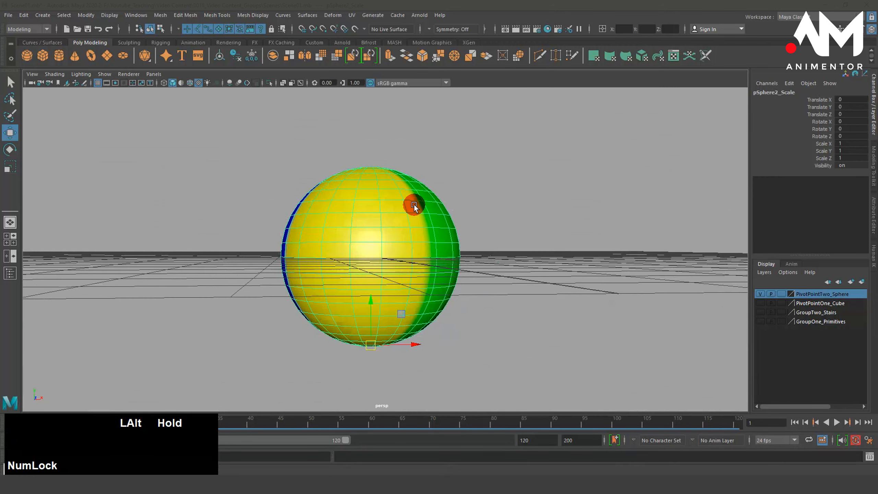
pyautogui.keyDown('alt'); pyautogui.moveTo(401, 247); pyautogui.dragTo(371, 273); pyautogui.keyUp('alt')
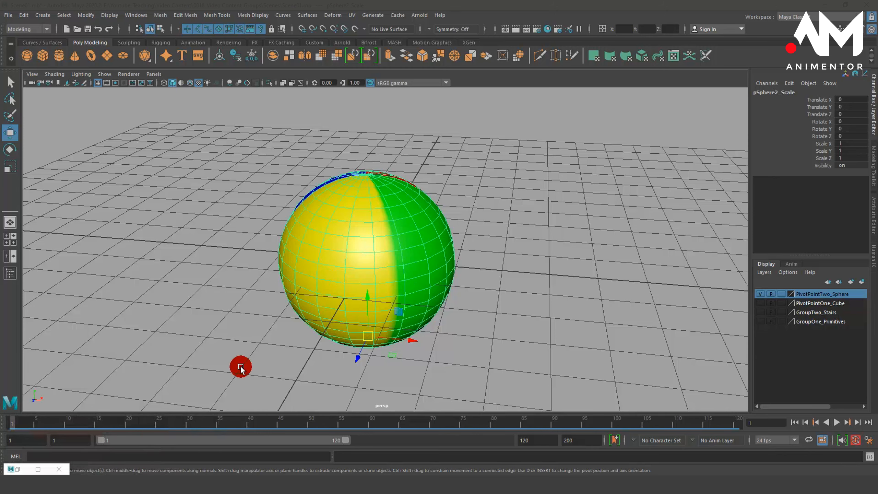
# - Select the pSphere2_Translate group in the Hypergraph and inspect where its pivot sits on the sphere
pyautogui.click(19, 472)
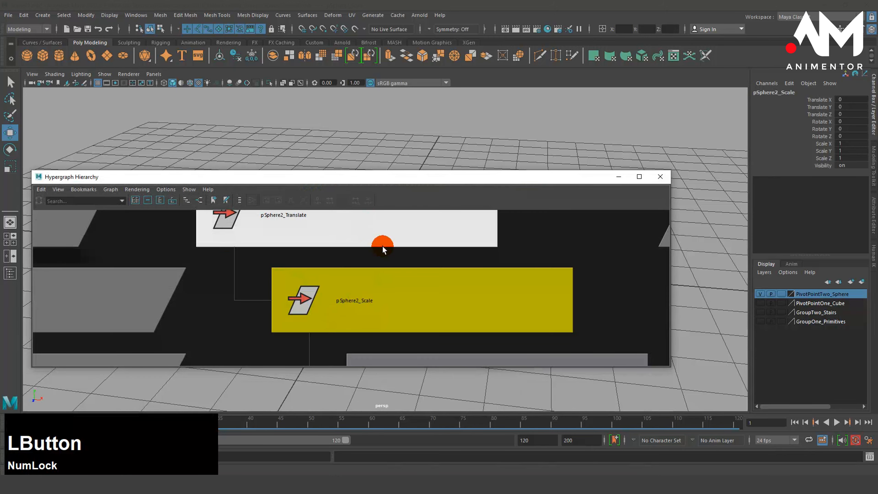
pyautogui.moveTo(382, 246); pyautogui.dragTo(456, 316, button='middle')
pyautogui.click(417, 256)
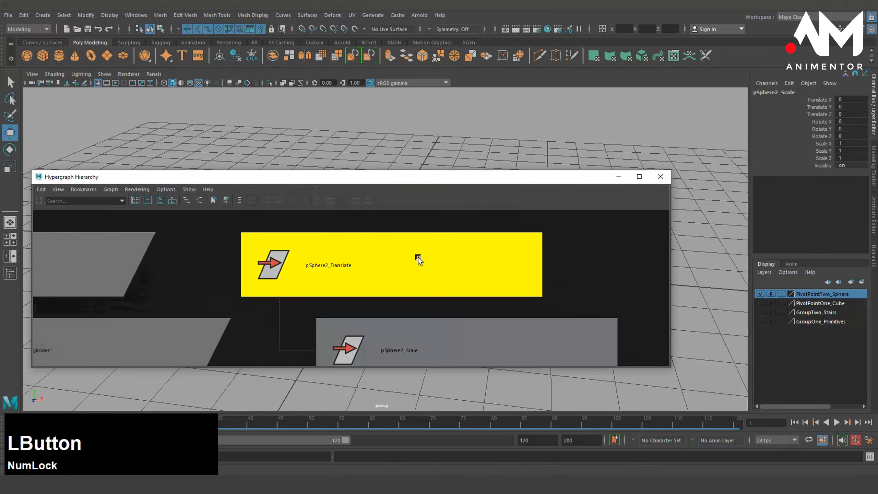
pyautogui.click(615, 177)
pyautogui.keyDown('alt'); pyautogui.moveTo(525, 264); pyautogui.dragTo(411, 298, button='middle'); pyautogui.keyUp('alt')
pyautogui.keyDown('alt'); pyautogui.moveTo(412, 298); pyautogui.dragTo(450, 295); pyautogui.keyUp('alt')
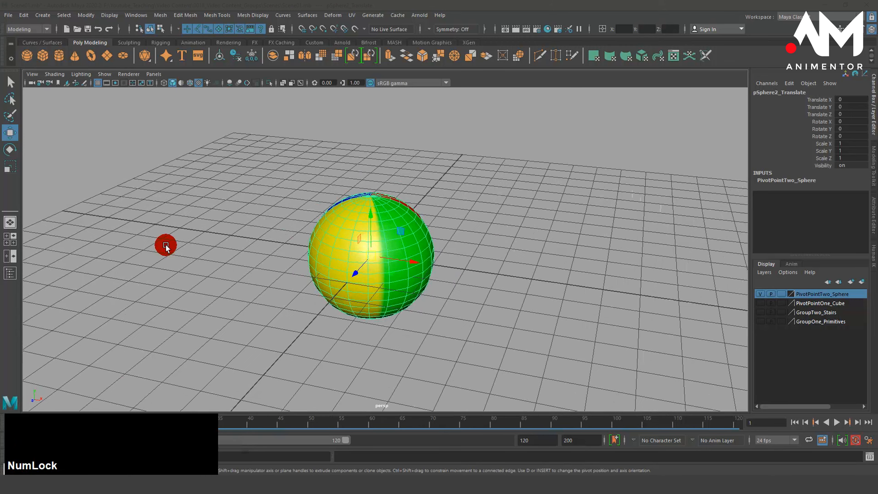
# - Select the coloured sphere itself and hide the PivotPointTwo_Sphere layer
pyautogui.click(341, 253)
pyautogui.keyDown('alt'); pyautogui.moveTo(517, 258); pyautogui.dragTo(570, 261, button='middle'); pyautogui.keyUp('alt')
pyautogui.keyDown('alt'); pyautogui.moveTo(570, 261); pyautogui.dragTo(591, 259); pyautogui.keyUp('alt')
pyautogui.keyDown('alt'); pyautogui.moveTo(591, 259); pyautogui.dragTo(549, 263, button='middle'); pyautogui.keyUp('alt')
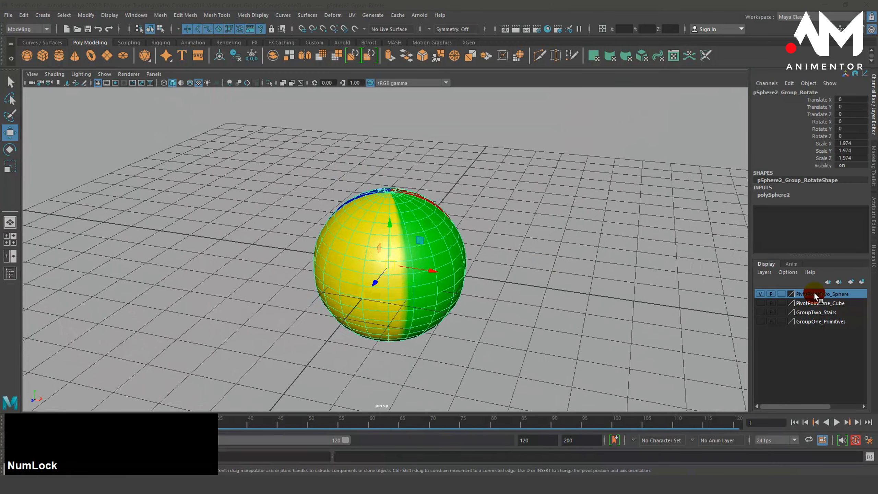
pyautogui.click(760, 294)
pyautogui.keyDown('alt'); pyautogui.moveTo(474, 288); pyautogui.dragTo(513, 269); pyautogui.keyUp('alt')
# - Create a new polygon sphere at the grid centre and frame it up close
pyautogui.click(25, 57)
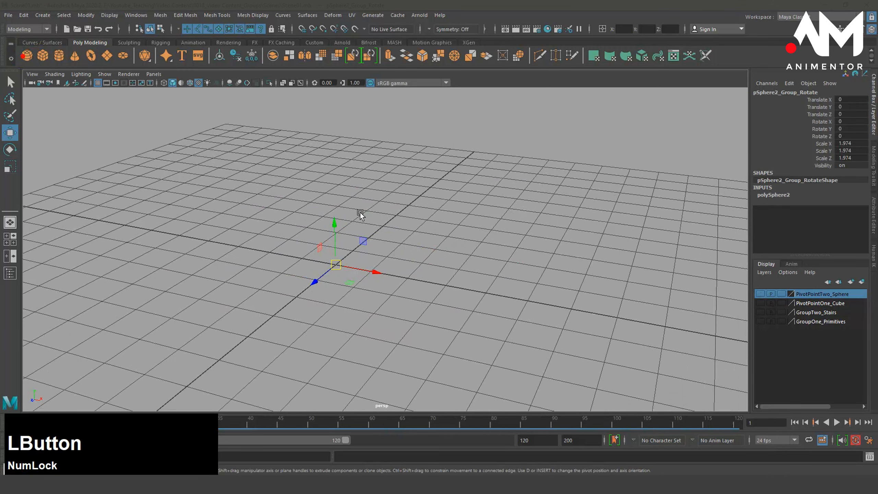
pyautogui.keyDown('alt'); pyautogui.moveTo(332, 259); pyautogui.dragTo(507, 248, button='right'); pyautogui.keyUp('alt')
pyautogui.keyDown('alt'); pyautogui.moveTo(414, 260); pyautogui.dragTo(499, 237, button='middle'); pyautogui.keyUp('alt')
pyautogui.keyDown('alt'); pyautogui.moveTo(499, 237); pyautogui.dragTo(463, 271); pyautogui.keyUp('alt')
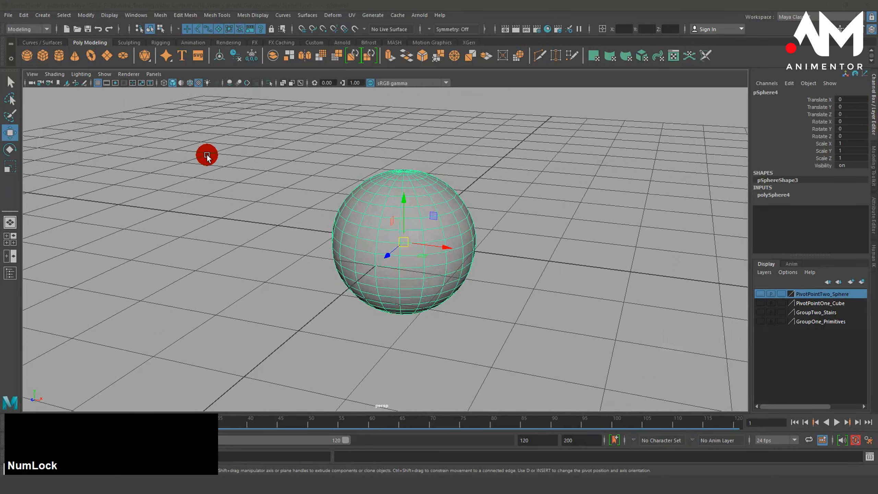
# - Group the new sphere under Parent with the group pivot set to Origin and Preserve position enabled
pyautogui.click(28, 15)
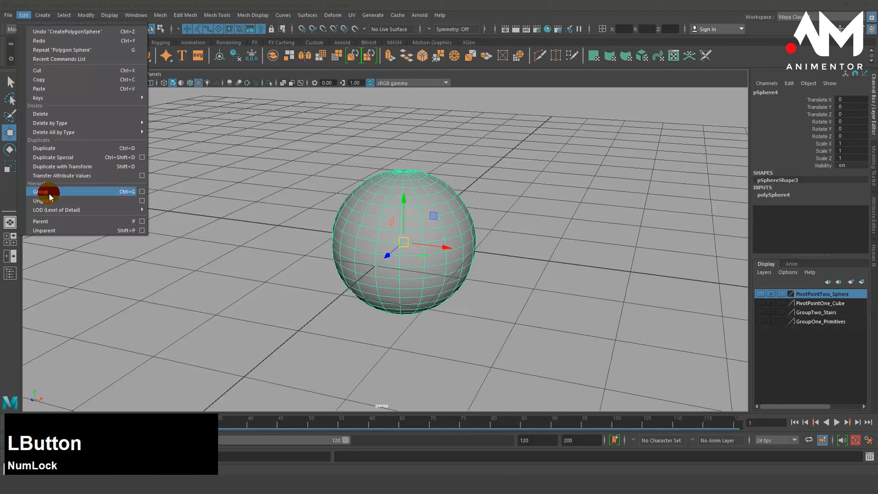
pyautogui.click(141, 192)
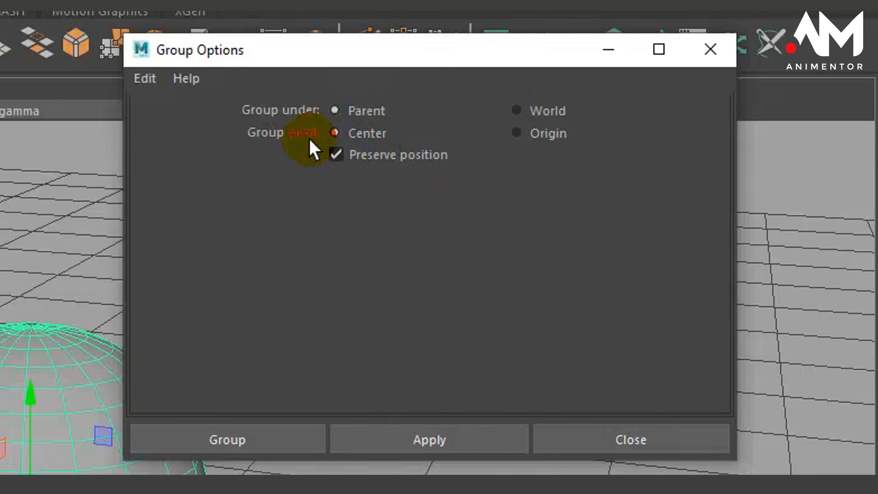
pyautogui.click(547, 135)
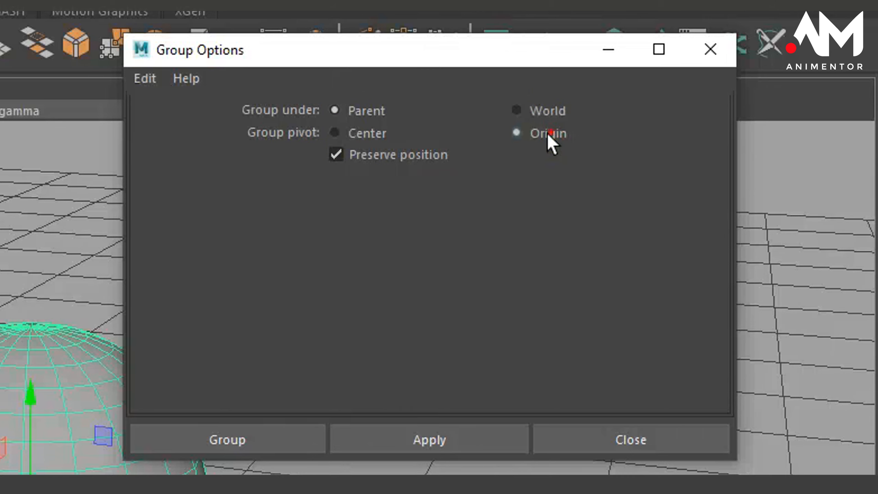
pyautogui.click(458, 445)
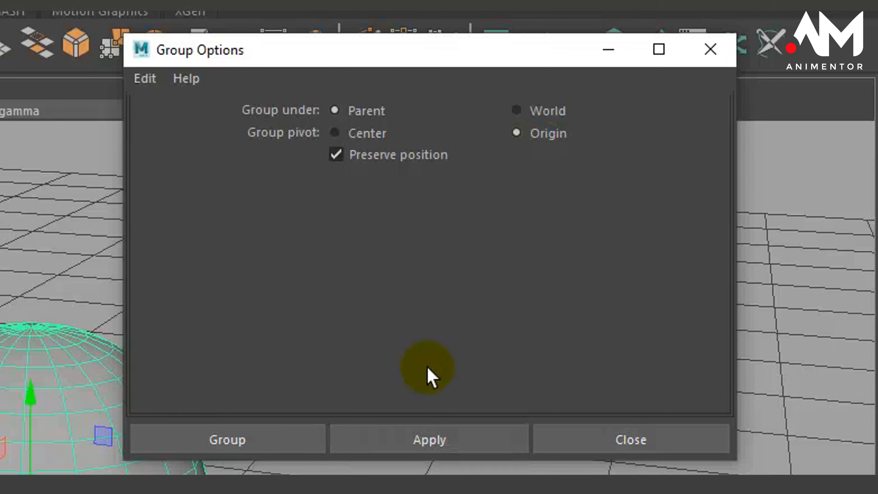
# - Apply the grouping to the new sphere and show group3 with its pSphere4 child in the Hypergraph
pyautogui.click(426, 446)
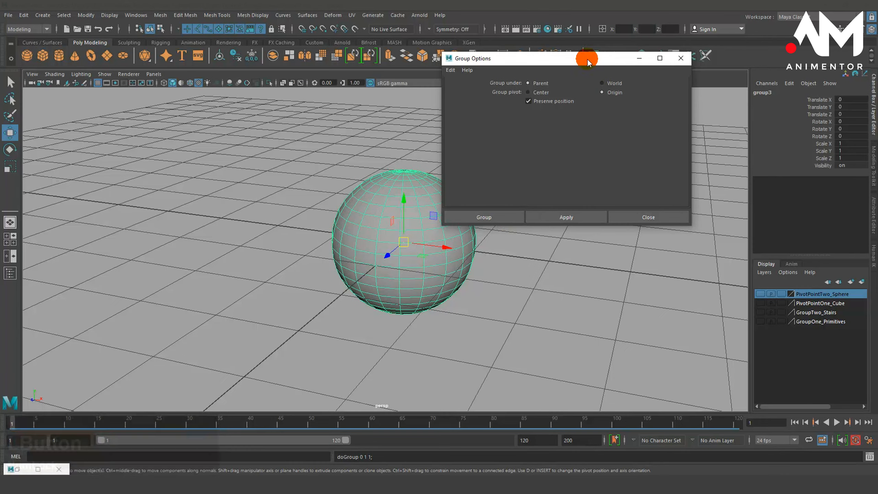
pyautogui.moveTo(582, 56); pyautogui.dragTo(654, 59)
pyautogui.keyDown('alt'); pyautogui.moveTo(496, 268); pyautogui.dragTo(500, 263); pyautogui.keyUp('alt')
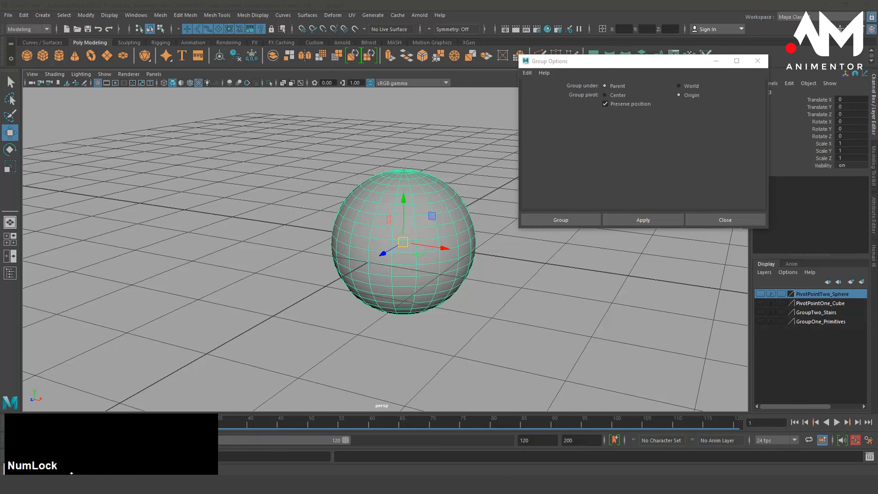
pyautogui.click(14, 468)
pyautogui.click(14, 403)
pyautogui.press('f')
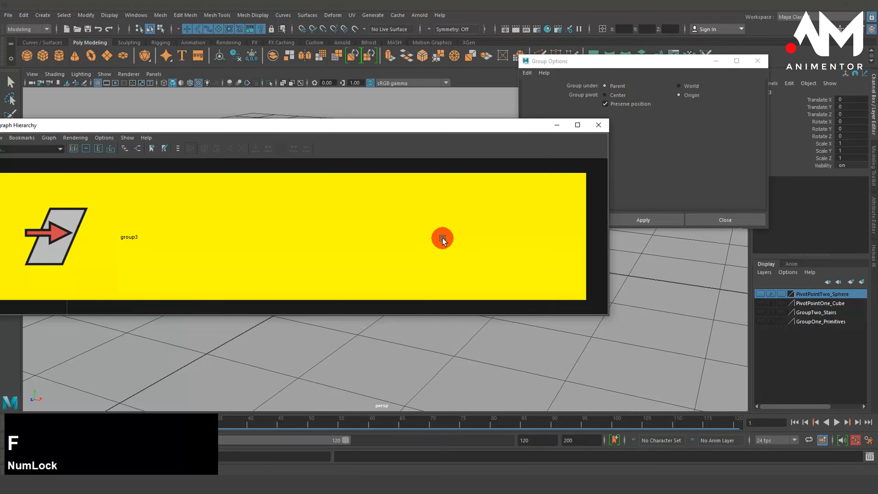
pyautogui.scroll(-4, 251, 264)
pyautogui.scroll(-3, 251, 264)
pyautogui.moveTo(320, 267)
pyautogui.keyDown('alt'); pyautogui.mouseDown(button='middle')
pyautogui.moveTo(318, 216)
pyautogui.moveTo(307, 265)
pyautogui.mouseUp(button='middle'); pyautogui.keyUp('alt')
pyautogui.scroll(2, 317, 216)
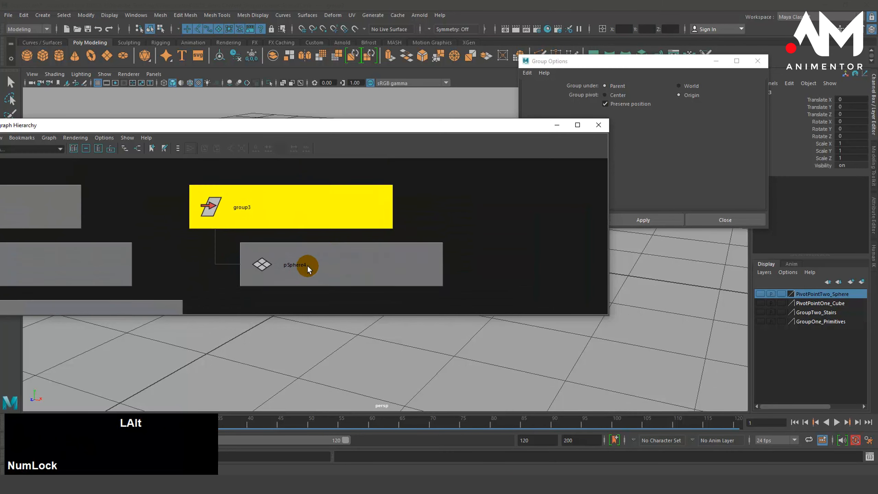
# - Move the Hypergraph clear of the sphere and select pSphere4 and group3 in turn to compare their pivots
pyautogui.click(307, 264)
pyautogui.moveTo(356, 126); pyautogui.dragTo(259, 30)
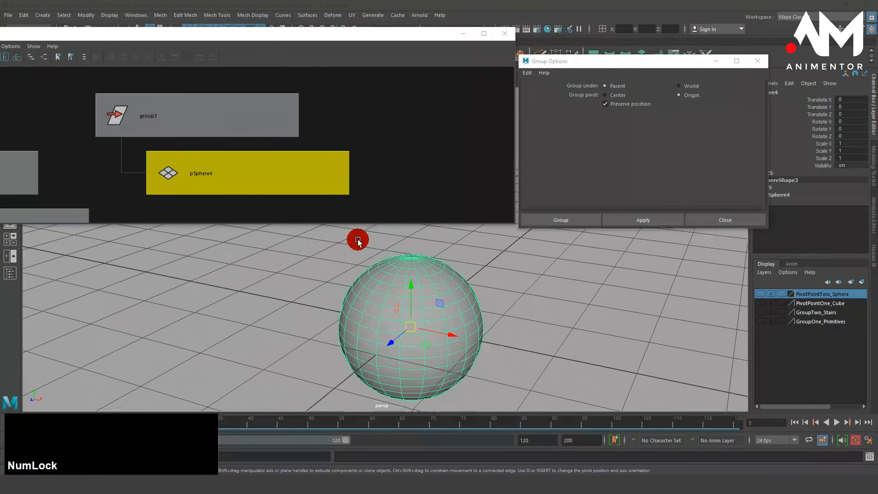
pyautogui.click(177, 92)
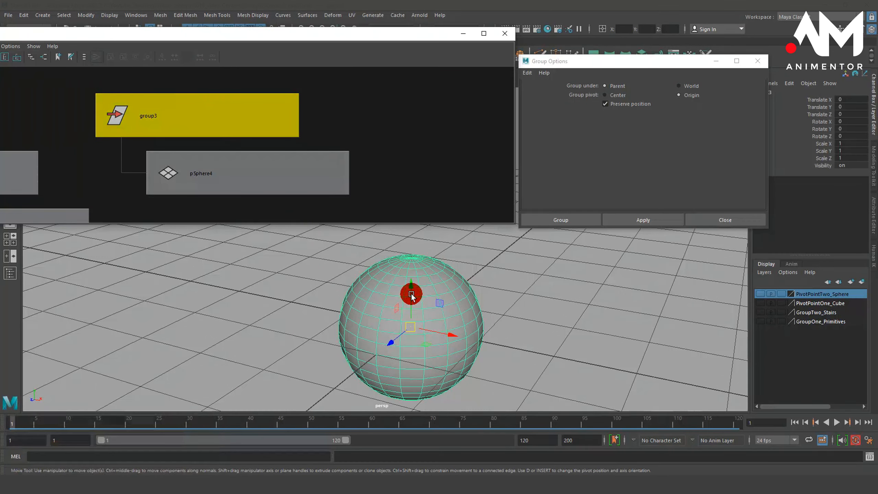
# - Move the group3 pivot well away from the sphere along negative X
pyautogui.click(205, 122)
pyautogui.moveTo(365, 266)
pyautogui.keyDown('alt'); pyautogui.mouseDown(button='middle')
pyautogui.moveTo(372, 253)
pyautogui.moveTo(351, 255)
pyautogui.mouseUp(button='middle'); pyautogui.keyUp('alt')
pyautogui.keyDown('alt'); pyautogui.moveTo(351, 257); pyautogui.dragTo(183, 275, button='right'); pyautogui.keyUp('alt')
pyautogui.keyDown('alt'); pyautogui.moveTo(366, 310); pyautogui.dragTo(446, 345, button='middle'); pyautogui.keyUp('alt')
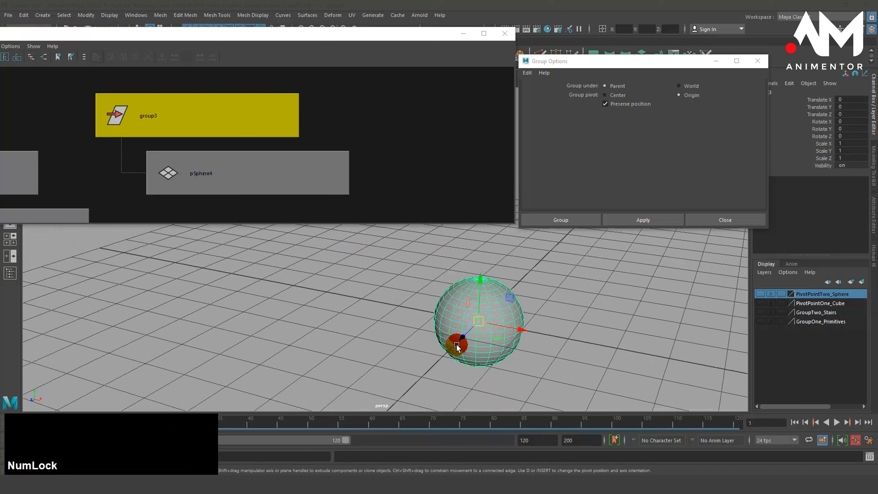
pyautogui.press('d')
pyautogui.moveTo(519, 329); pyautogui.dragTo(278, 282)
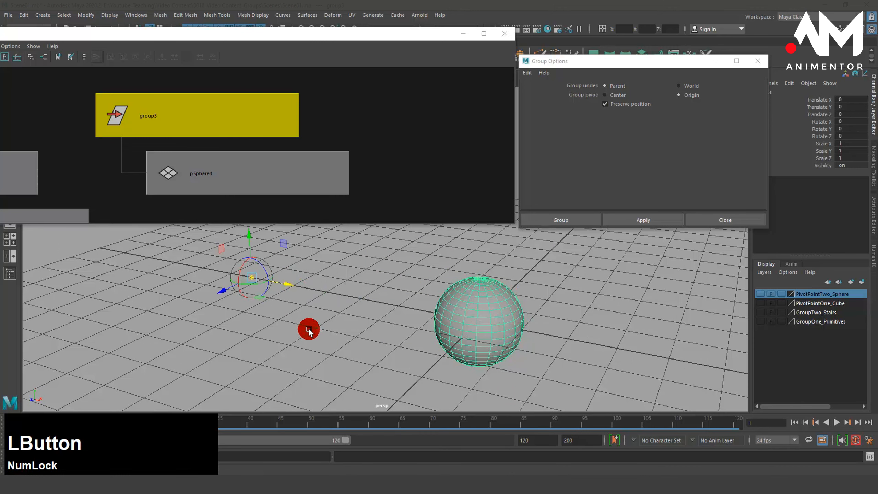
# - Alternate the selection between pSphere4 and group3 to compare the sphere's pivot with the group's pivot
pyautogui.click(254, 174)
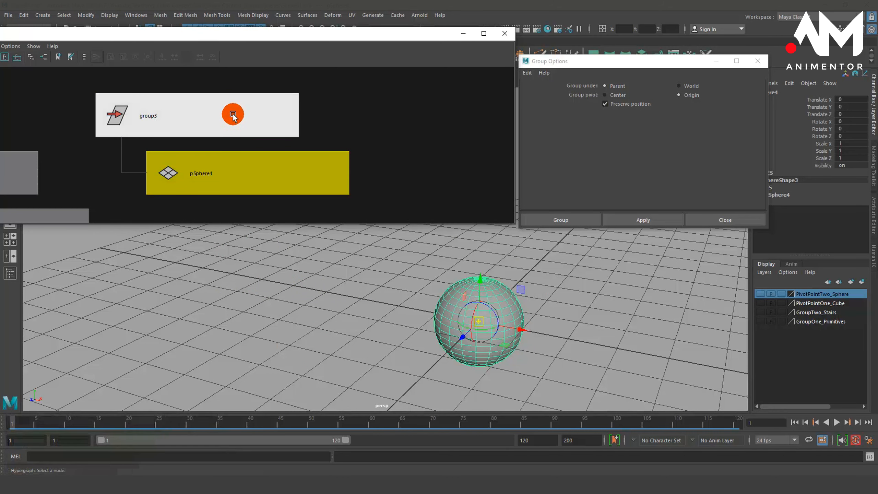
pyautogui.click(232, 116)
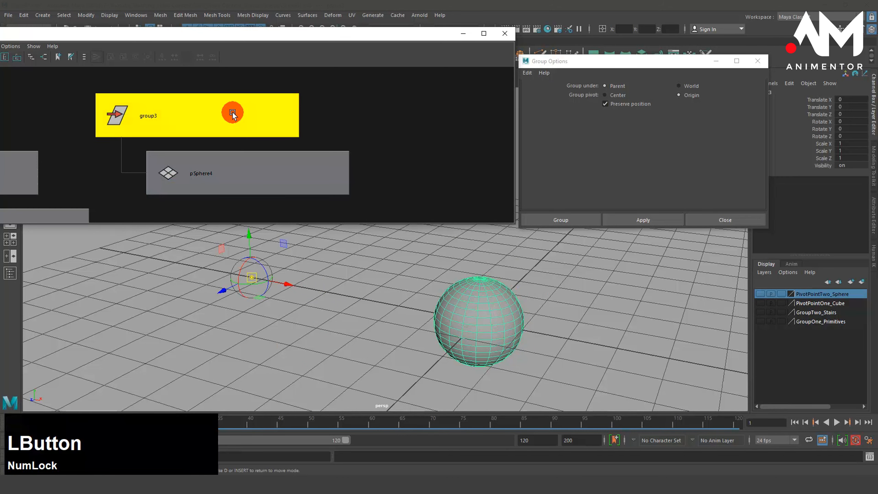
pyautogui.click(243, 167)
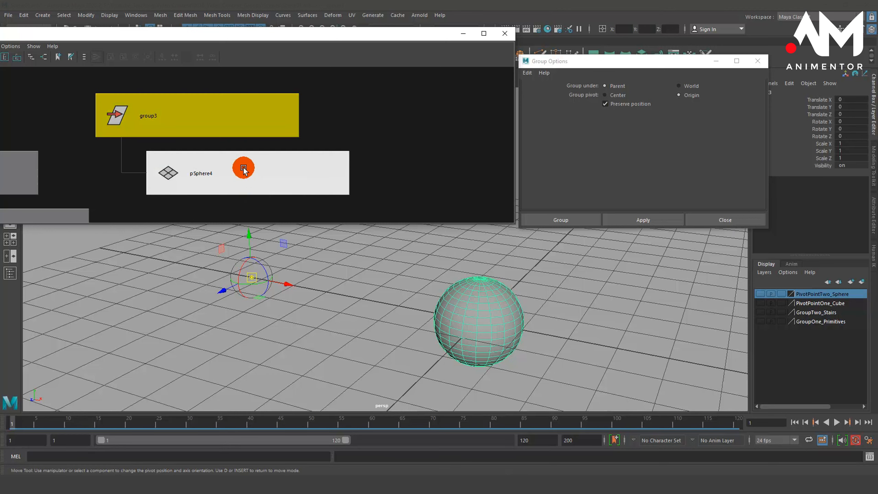
# - Group group3 under a new parent group and move the new group's pivot away from the sphere along positive X
pyautogui.click(246, 121)
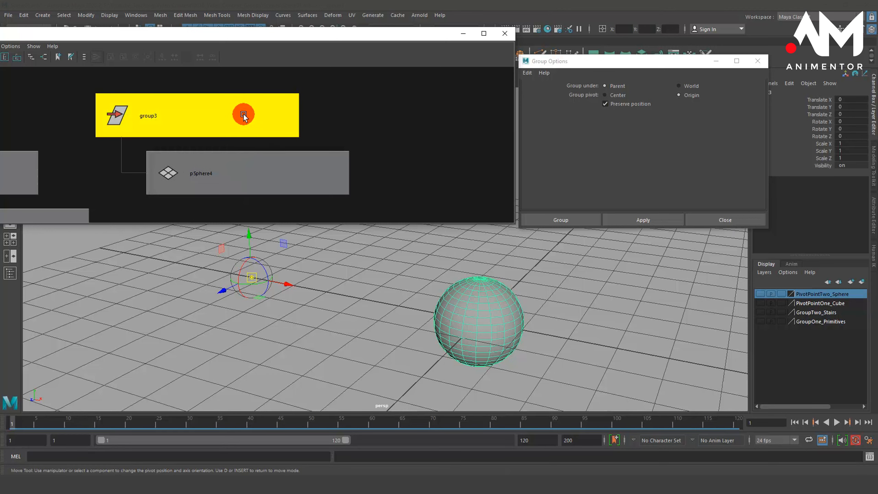
pyautogui.hotkey('ctrl', 'g')
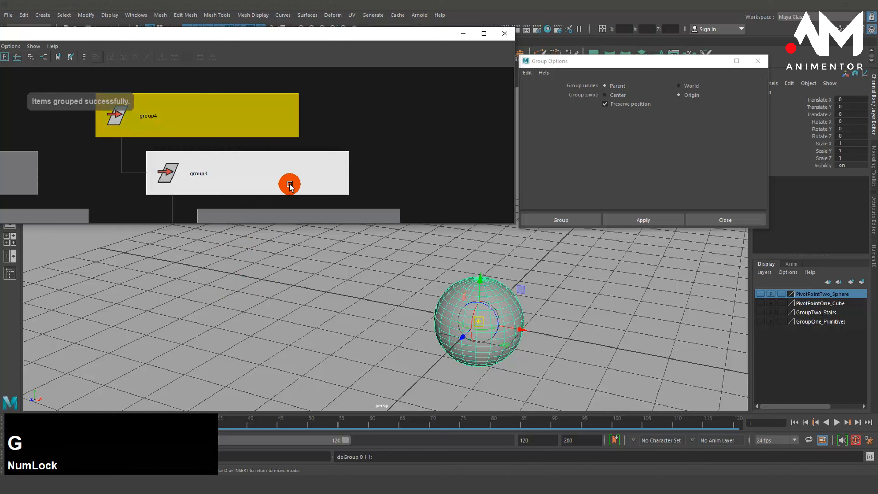
pyautogui.scroll(-4, 268, 135)
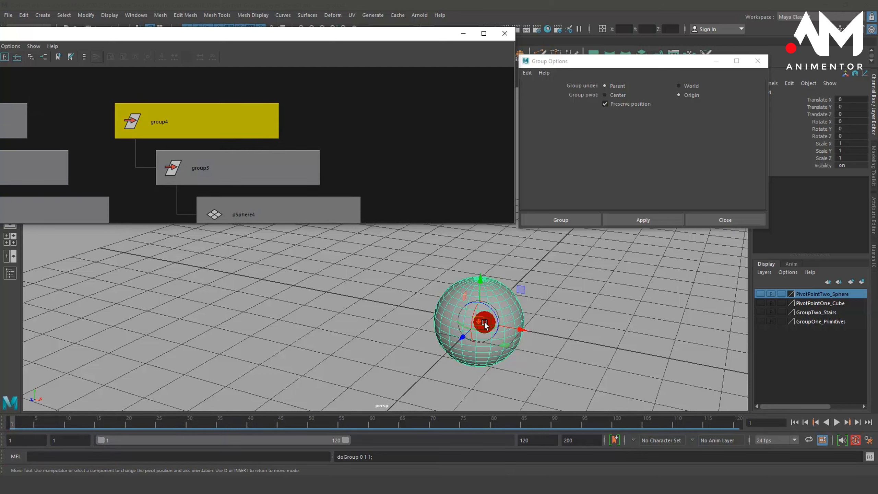
pyautogui.click(525, 340)
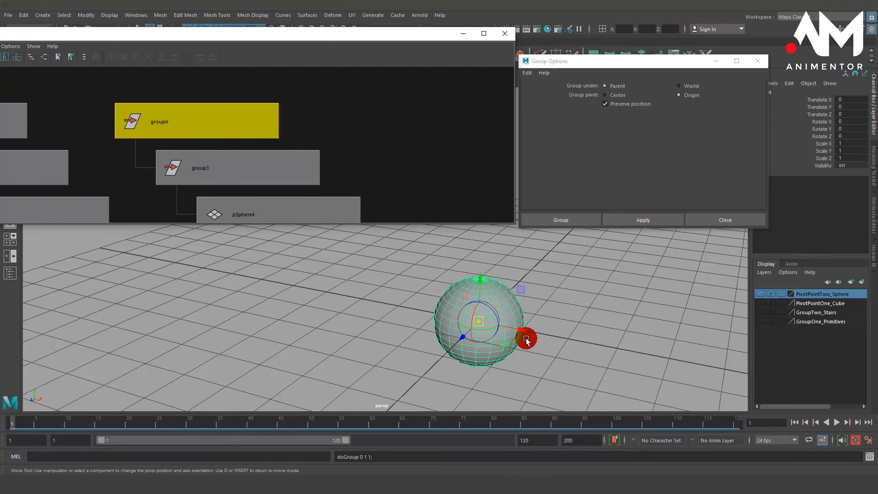
pyautogui.moveTo(520, 331); pyautogui.dragTo(725, 367)
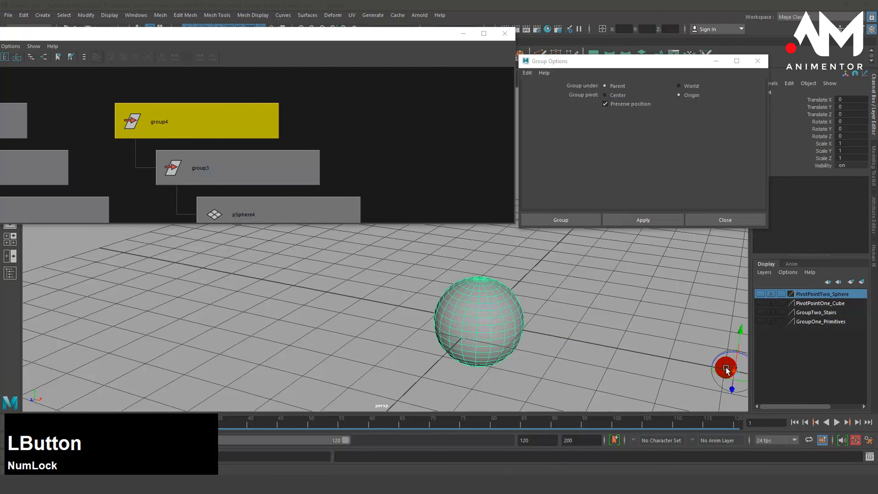
# - Compare the pivots of pSphere4, group3 and group4 by selecting each node in turn, and leave pivot editing
pyautogui.scroll(-2, 388, 294)
pyautogui.scroll(-2, 388, 294)
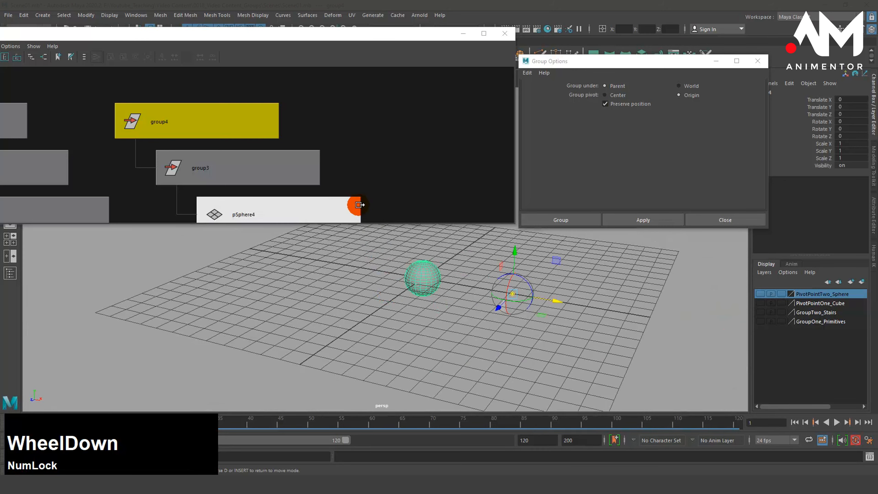
pyautogui.keyDown('alt'); pyautogui.moveTo(351, 182); pyautogui.dragTo(345, 147, button='middle'); pyautogui.keyUp('alt')
pyautogui.click(335, 210)
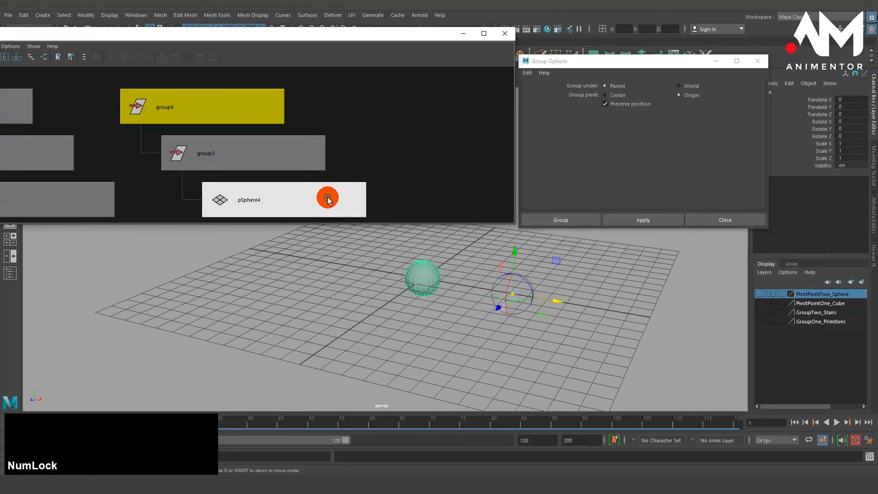
pyautogui.click(403, 261)
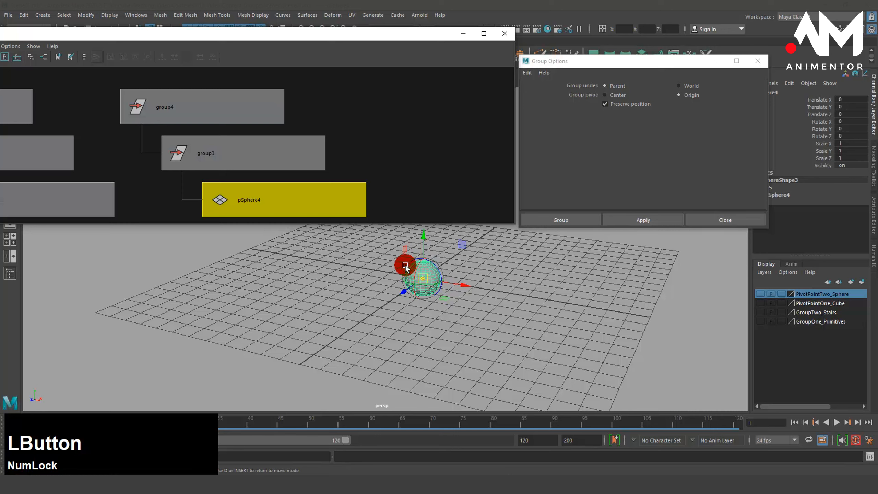
pyautogui.click(278, 147)
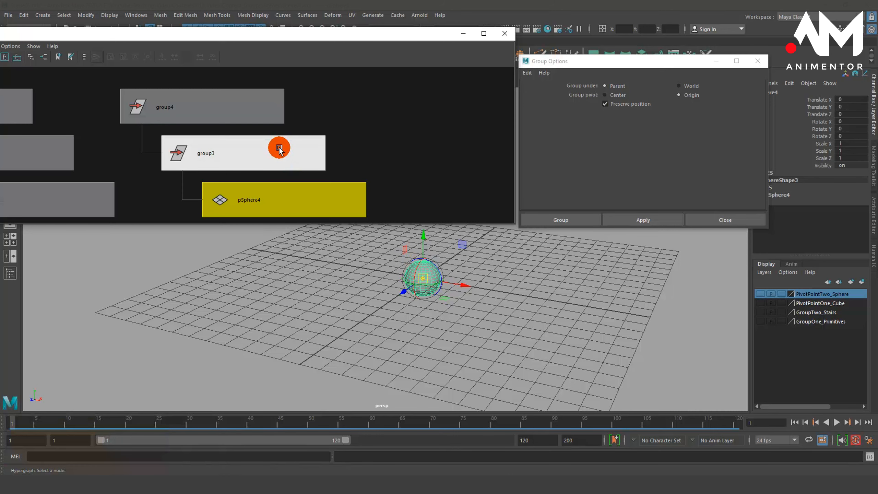
pyautogui.click(279, 147)
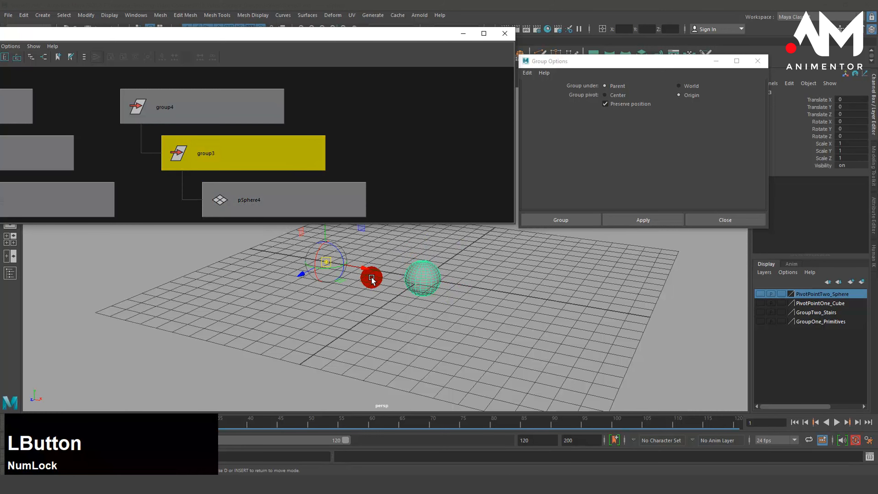
pyautogui.click(241, 105)
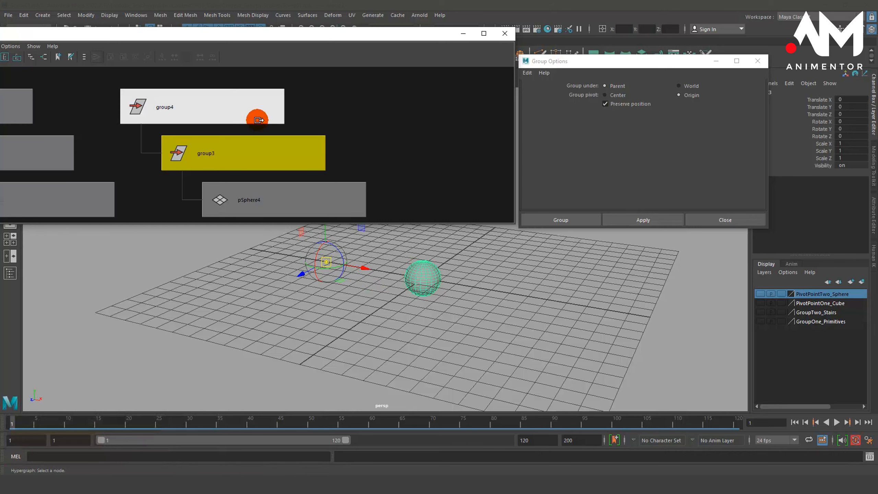
pyautogui.click(241, 106)
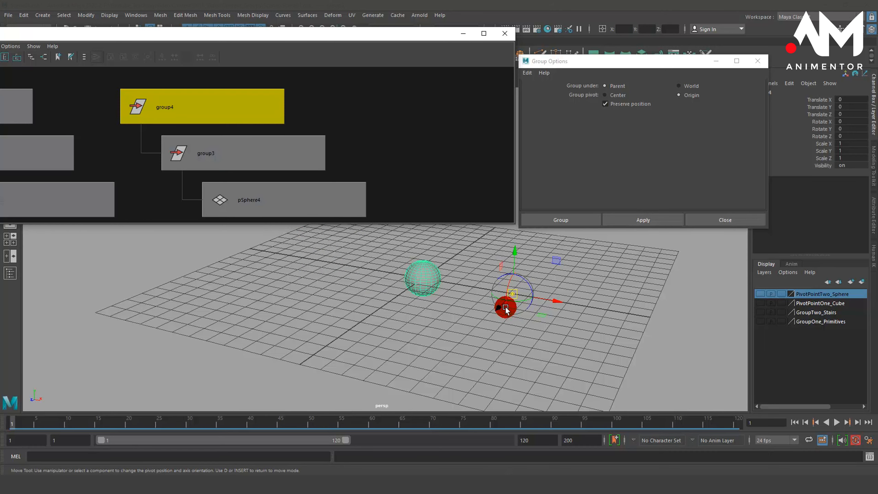
pyautogui.press('d')
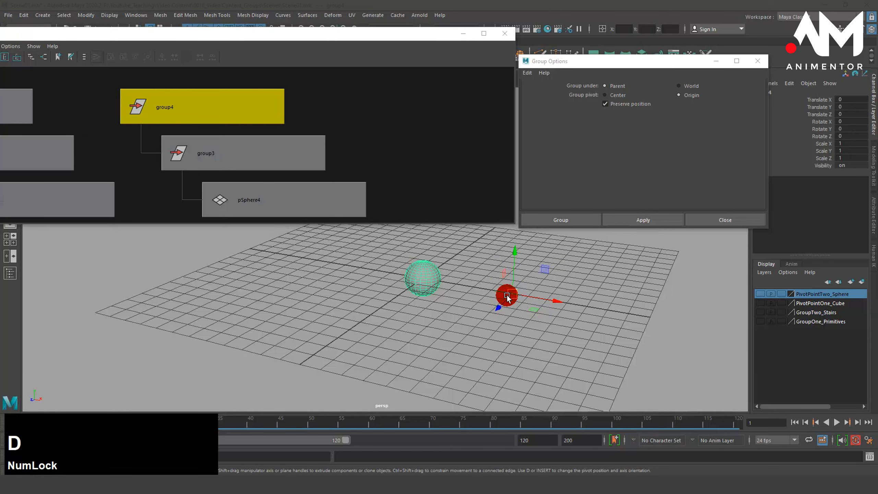
# - Select the sphere in the viewport and walk the selection up the hierarchy through group3 to group4
pyautogui.keyDown('alt'); pyautogui.moveTo(498, 310); pyautogui.dragTo(506, 311); pyautogui.keyUp('alt')
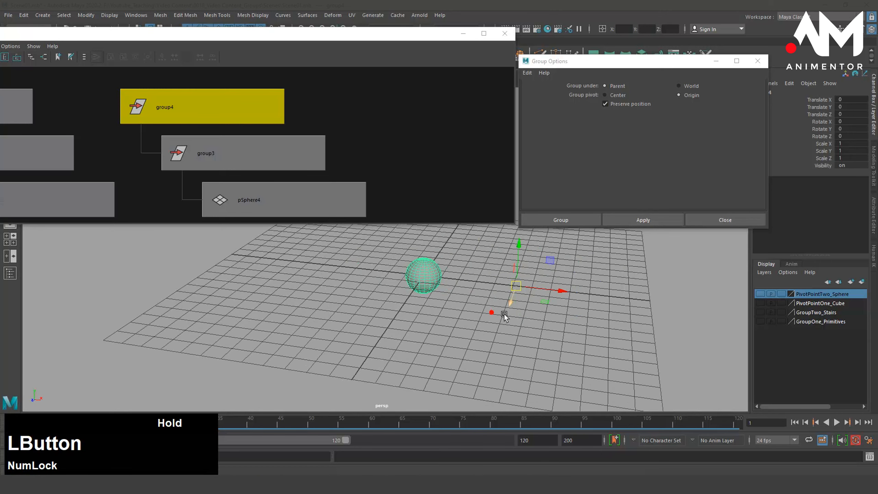
pyautogui.keyDown('alt'); pyautogui.moveTo(422, 275); pyautogui.dragTo(420, 265); pyautogui.keyUp('alt')
pyautogui.click(420, 264)
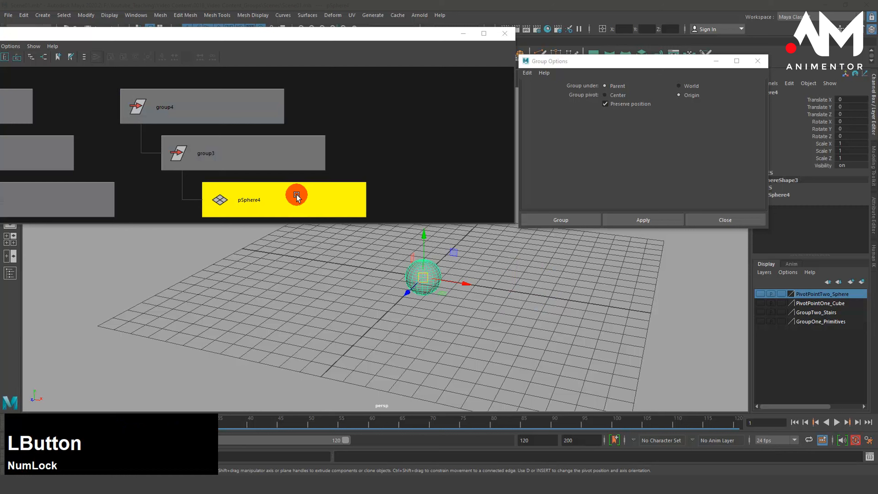
pyautogui.click(518, 347)
pyautogui.click(431, 267)
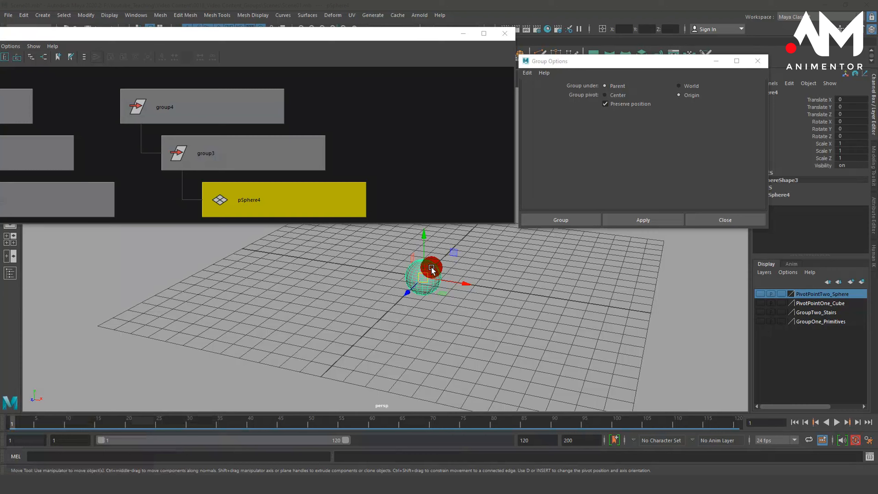
pyautogui.press('Up')
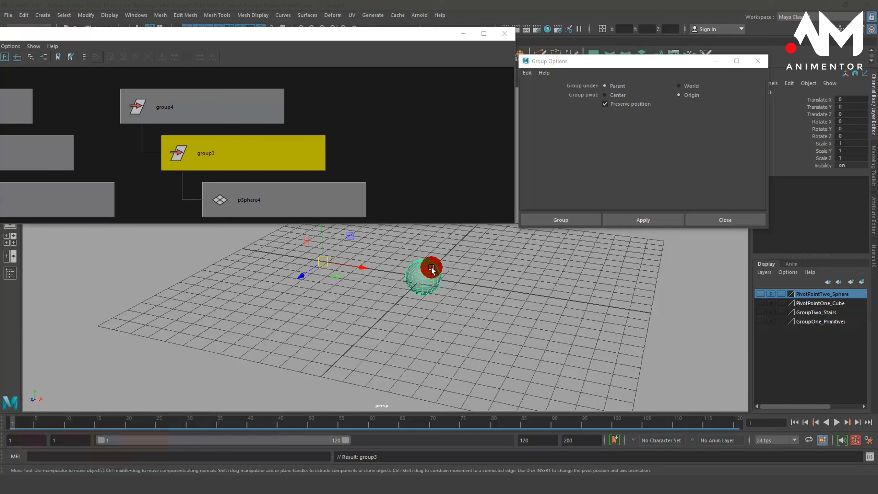
pyautogui.press('Up')
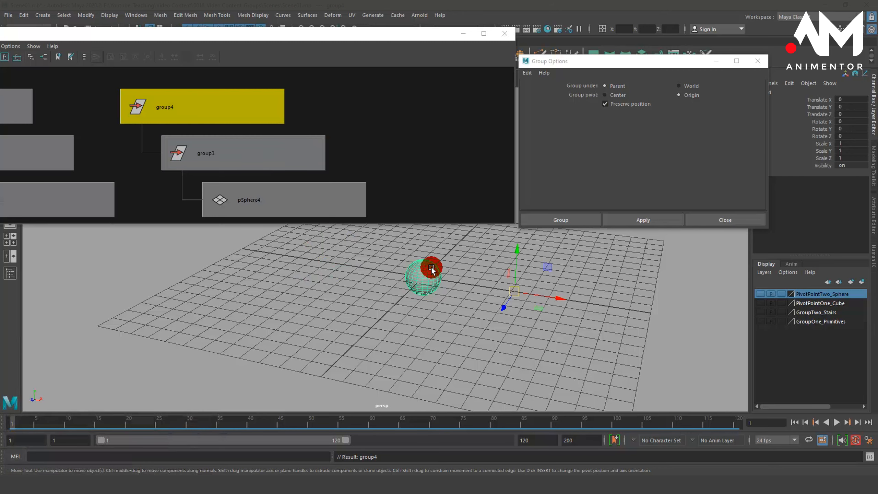
pyautogui.press('Up')
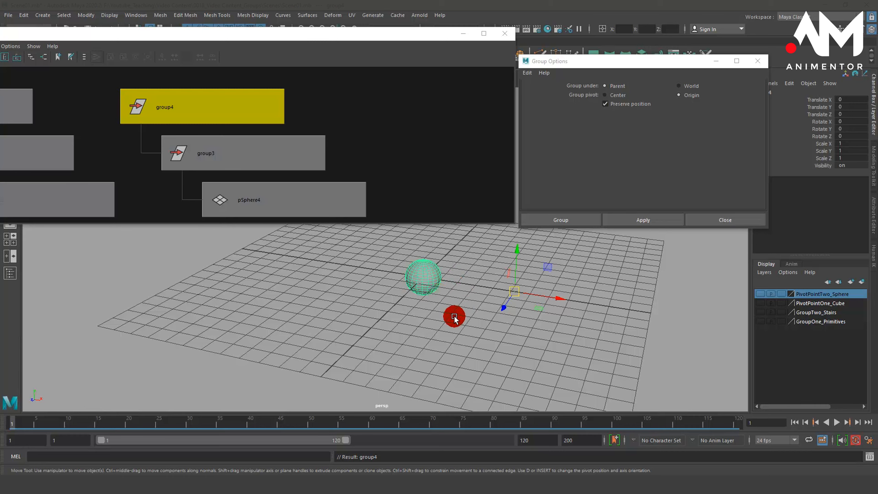
# - Reselect the sphere in the viewport, and pick group3 and group4 in the Hypergraph to review the three pivots
pyautogui.click(456, 315)
pyautogui.click(441, 281)
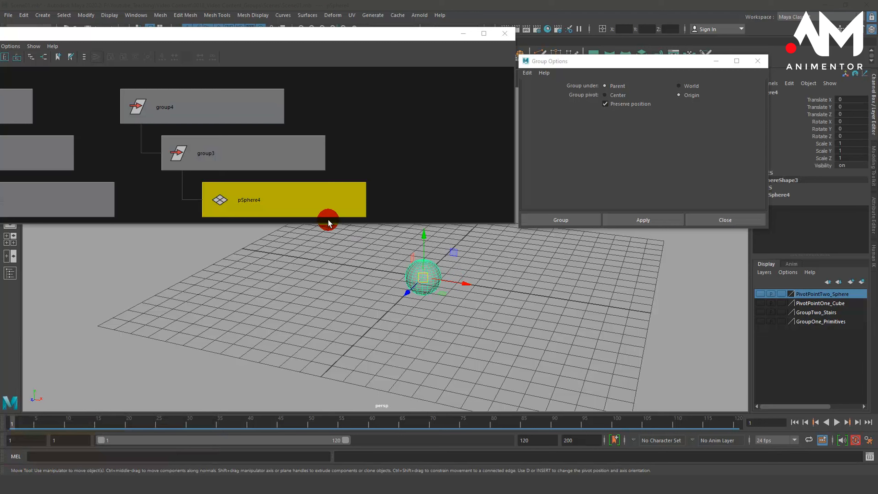
pyautogui.click(249, 152)
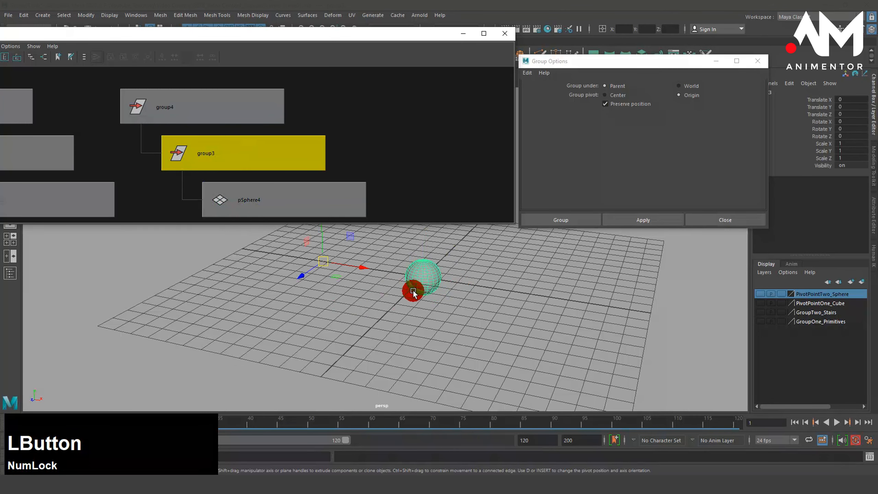
pyautogui.click(229, 100)
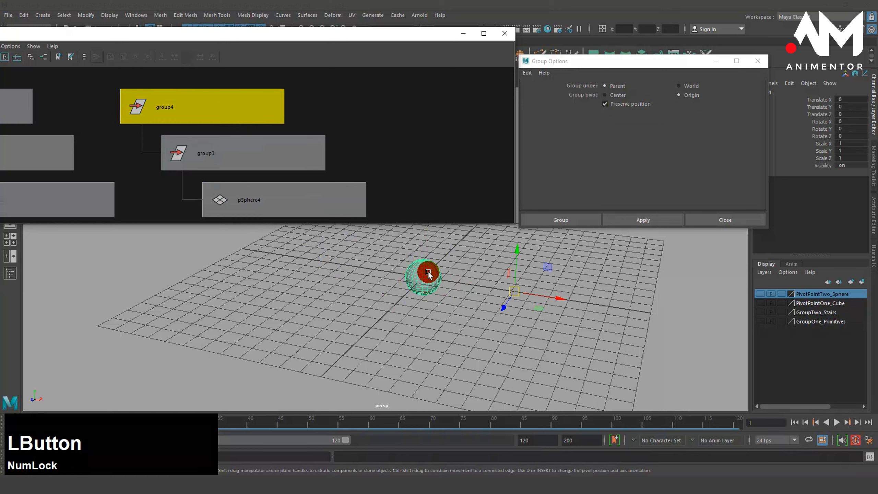
# - Animate pSphere4 along Z by setting keyframes for different positions at the start of the timeline and at frame 120
pyautogui.click(330, 202)
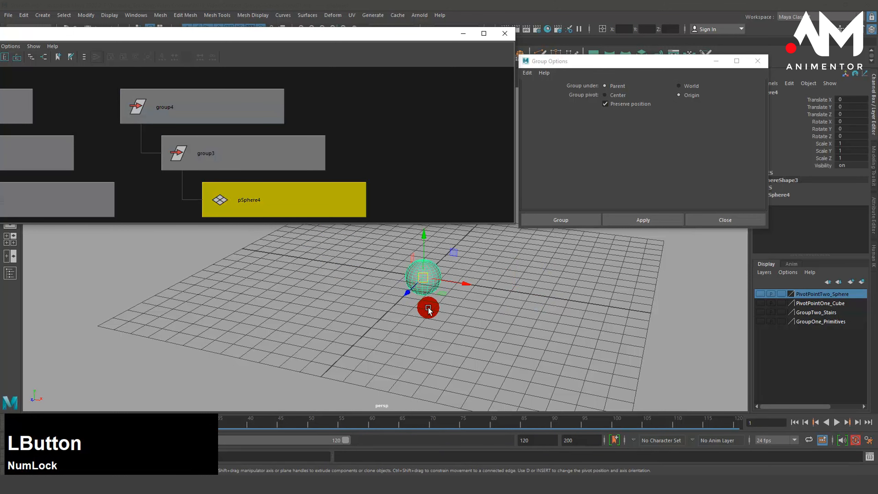
pyautogui.moveTo(407, 293); pyautogui.dragTo(372, 332)
pyautogui.press('s')
pyautogui.moveTo(363, 412); pyautogui.dragTo(738, 421)
pyautogui.click(549, 383)
pyautogui.moveTo(365, 330); pyautogui.dragTo(466, 261)
pyautogui.press('s')
pyautogui.moveTo(738, 423); pyautogui.dragTo(45, 294)
# - Check the group3 and pSphere4 nodes in the Hypergraph, and move the Group Options window clear of the channel values
pyautogui.click(227, 153)
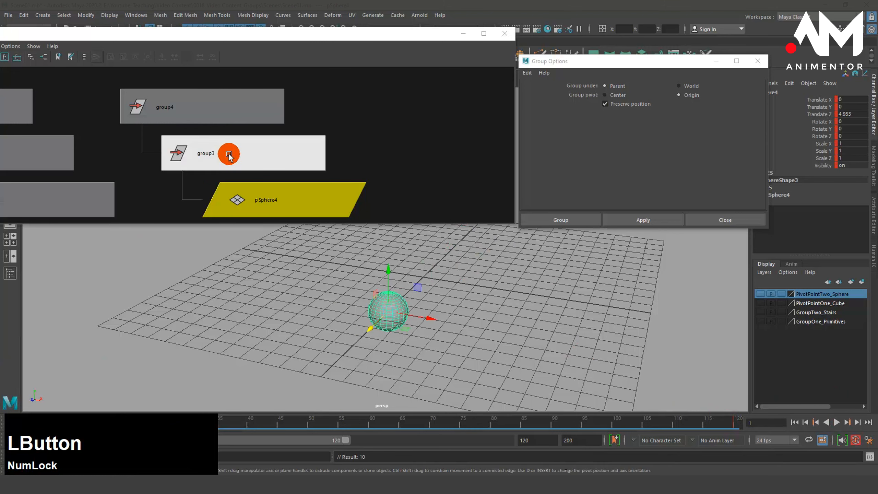
pyautogui.click(273, 190)
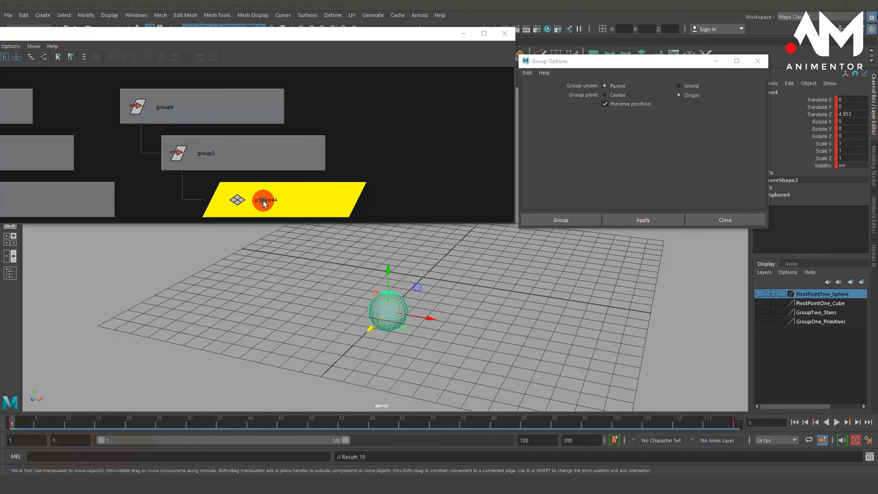
pyautogui.moveTo(674, 64); pyautogui.dragTo(626, 81)
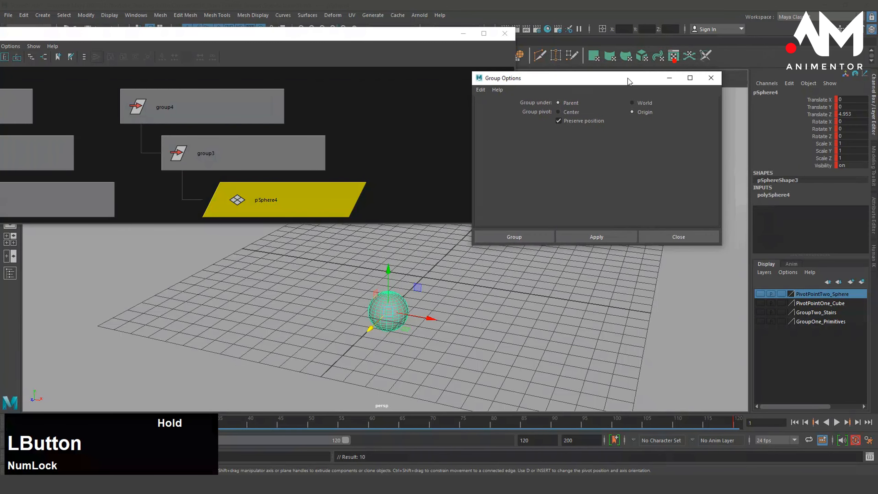
# - Animate group3 by keyframing its unrotated state at frame 1 and a Z rotation of about 95.8 degrees at frame 120
pyautogui.click(268, 163)
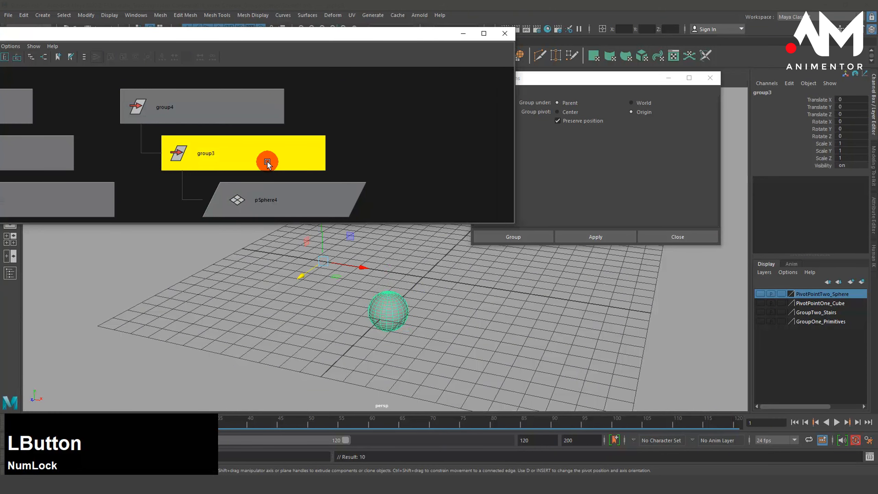
pyautogui.keyDown('alt'); pyautogui.moveTo(366, 272); pyautogui.dragTo(370, 314, button='middle'); pyautogui.keyUp('alt')
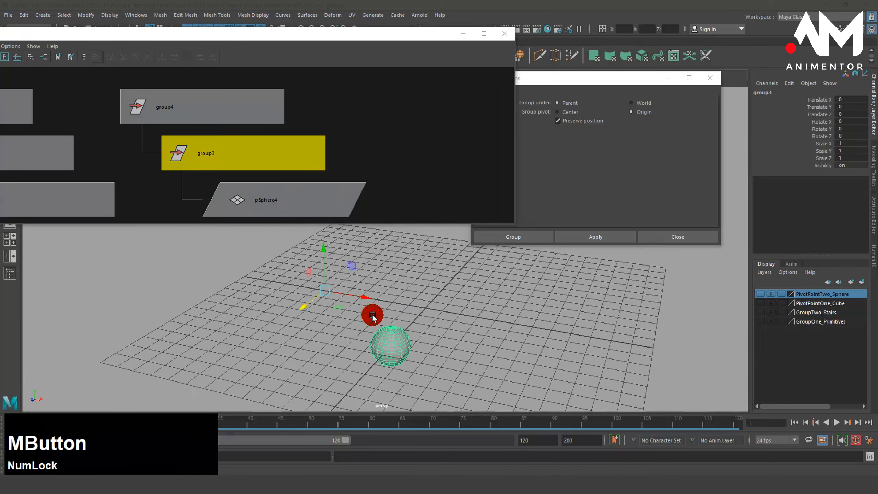
pyautogui.keyDown('alt'); pyautogui.moveTo(370, 314); pyautogui.dragTo(324, 352); pyautogui.keyUp('alt')
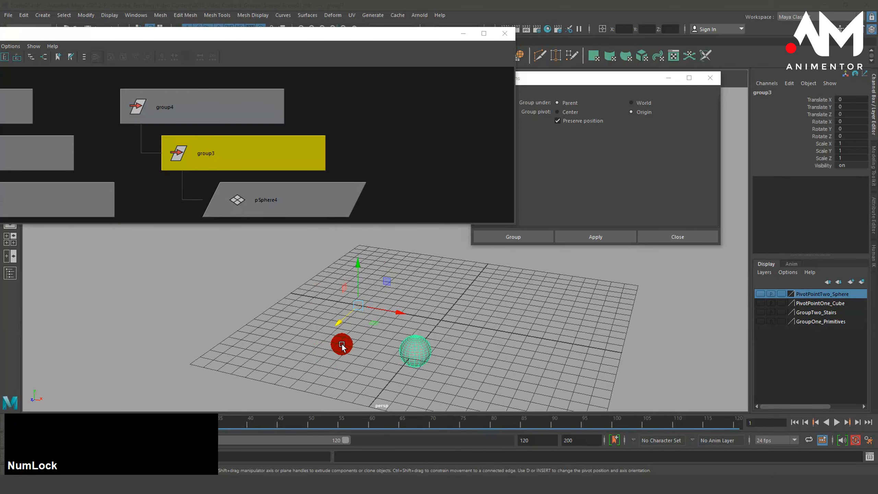
pyautogui.press('e')
pyautogui.moveTo(392, 294); pyautogui.dragTo(494, 308)
pyautogui.press('s')
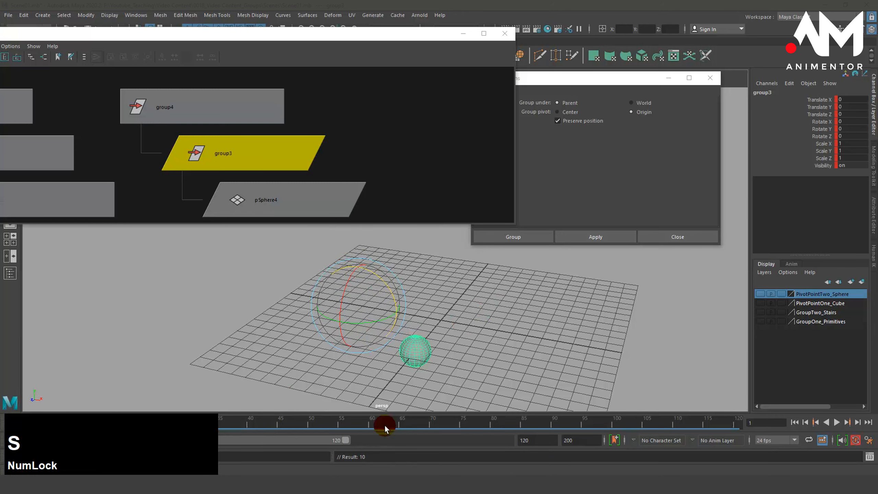
pyautogui.moveTo(380, 421); pyautogui.dragTo(797, 442)
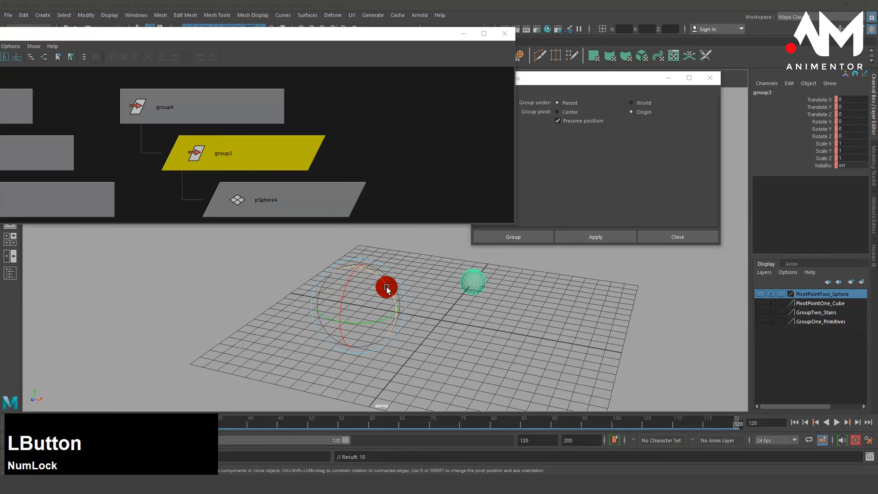
pyautogui.moveTo(386, 288); pyautogui.dragTo(323, 249)
pyautogui.press('s')
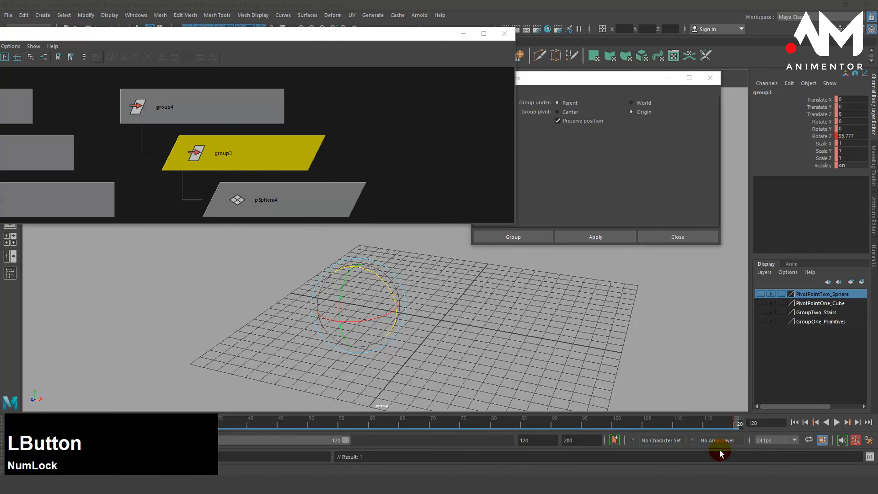
# - Return to frame 1 and move the Hypergraph and Group Options windows aside to free the view of the sphere
pyautogui.moveTo(733, 423); pyautogui.dragTo(14, 408)
pyautogui.moveTo(436, 33); pyautogui.dragTo(291, 38)
pyautogui.moveTo(553, 78); pyautogui.dragTo(627, 41)
pyautogui.keyDown('alt'); pyautogui.moveTo(426, 156); pyautogui.dragTo(506, 369); pyautogui.keyUp('alt')
pyautogui.keyDown('alt'); pyautogui.moveTo(505, 367); pyautogui.dragTo(538, 372, button='middle'); pyautogui.keyUp('alt')
pyautogui.keyDown('alt'); pyautogui.moveTo(538, 372); pyautogui.dragTo(503, 365); pyautogui.keyUp('alt')
pyautogui.keyDown('alt'); pyautogui.moveTo(502, 365); pyautogui.dragTo(520, 353, button='middle'); pyautogui.keyUp('alt')
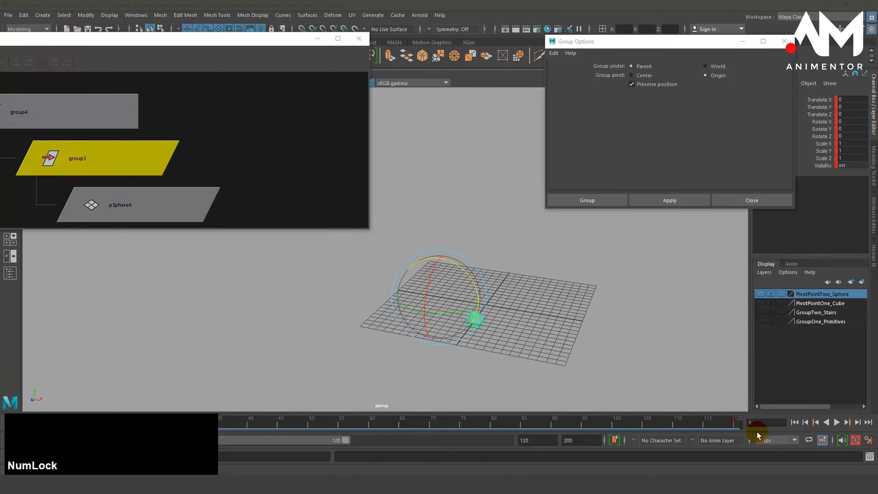
# - Scrub through the timeline several times from different angles to review the sphere swinging around group3's pivot, ending at frame 1
pyautogui.moveTo(728, 419); pyautogui.dragTo(49, 446)
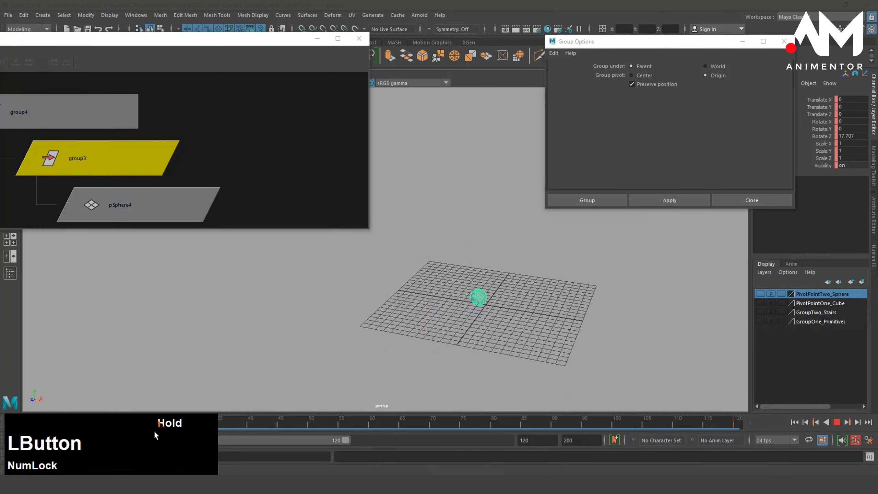
pyautogui.moveTo(155, 436); pyautogui.dragTo(766, 425)
pyautogui.keyDown('alt'); pyautogui.moveTo(562, 284); pyautogui.dragTo(554, 311); pyautogui.keyUp('alt')
pyautogui.moveTo(736, 424); pyautogui.dragTo(779, 396)
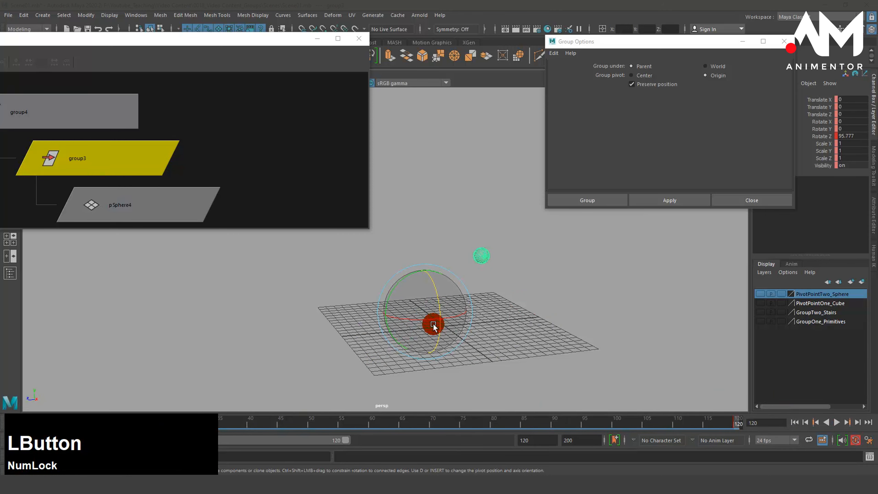
pyautogui.moveTo(706, 418); pyautogui.dragTo(743, 432)
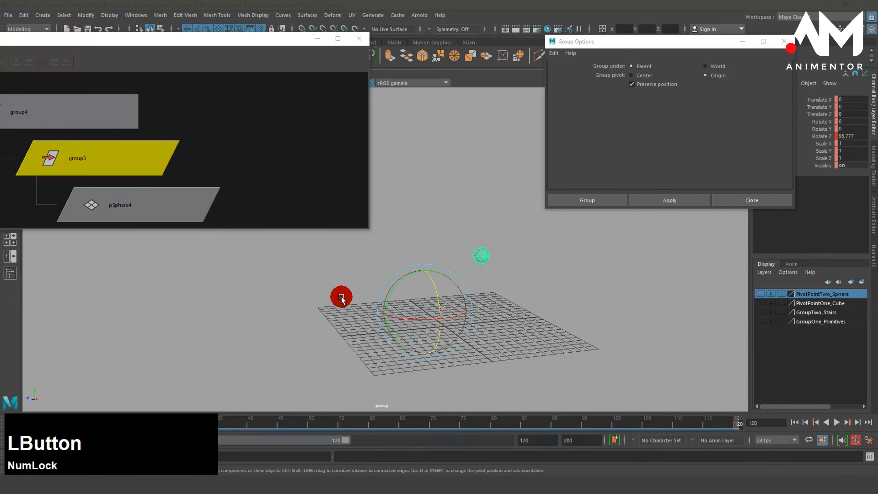
pyautogui.keyDown('alt'); pyautogui.moveTo(459, 284); pyautogui.dragTo(512, 349); pyautogui.keyUp('alt')
pyautogui.moveTo(729, 419); pyautogui.dragTo(1, 304)
# - Animate group4 with a keyframe at frame 1 and a Translate X of about 22.3 at frame 120, and return to the start
pyautogui.click(137, 110)
pyautogui.keyDown('alt'); pyautogui.moveTo(494, 274); pyautogui.dragTo(496, 251); pyautogui.keyUp('alt')
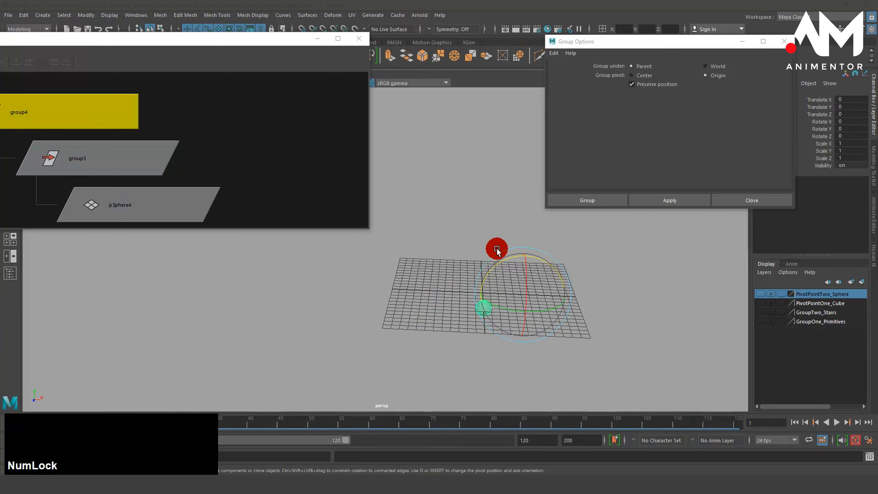
pyautogui.press('w')
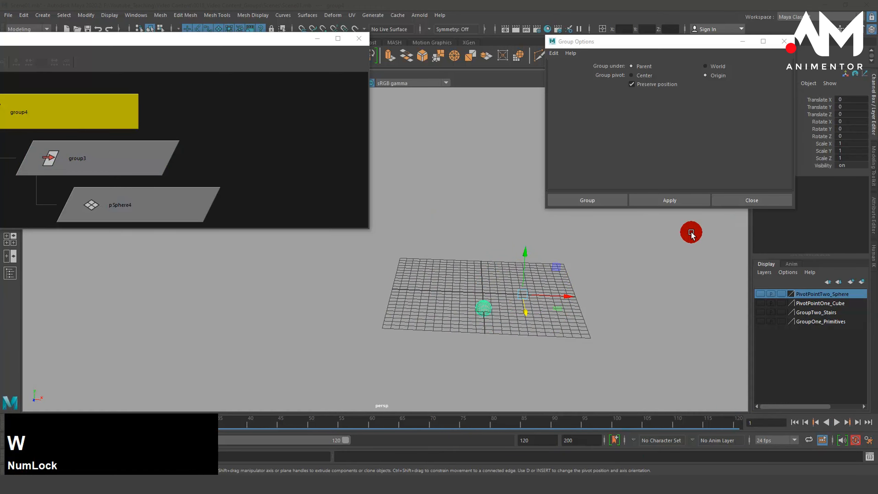
pyautogui.press('s')
pyautogui.moveTo(605, 423); pyautogui.dragTo(738, 423)
pyautogui.moveTo(572, 297); pyautogui.dragTo(743, 304)
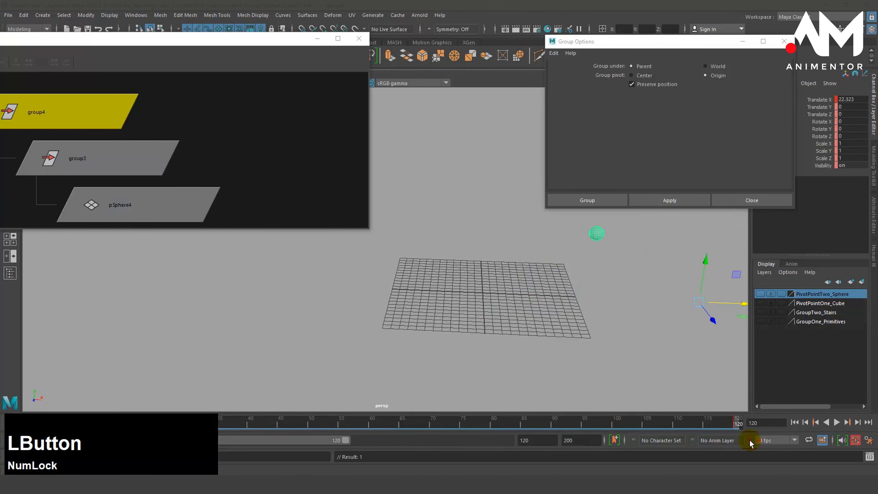
pyautogui.moveTo(738, 420); pyautogui.dragTo(7, 410)
# - Play back the combined animation of pSphere4, group3 and group4 from several angles, and stop and rewind it to frame 1
pyautogui.moveTo(478, 329)
pyautogui.keyDown('alt'); pyautogui.mouseDown()
pyautogui.moveTo(470, 314)
pyautogui.moveTo(352, 330)
pyautogui.moveTo(474, 328)
pyautogui.moveTo(470, 320)
pyautogui.mouseUp(); pyautogui.keyUp('alt')
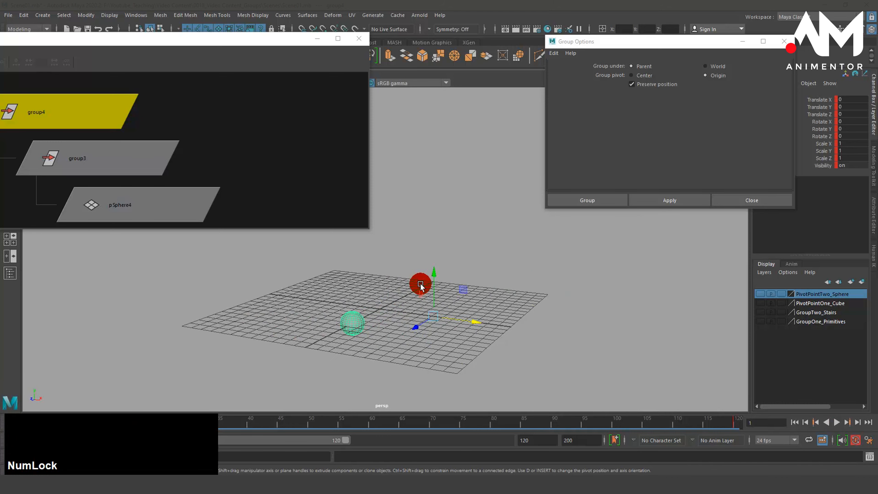
pyautogui.click(166, 169)
pyautogui.click(175, 196)
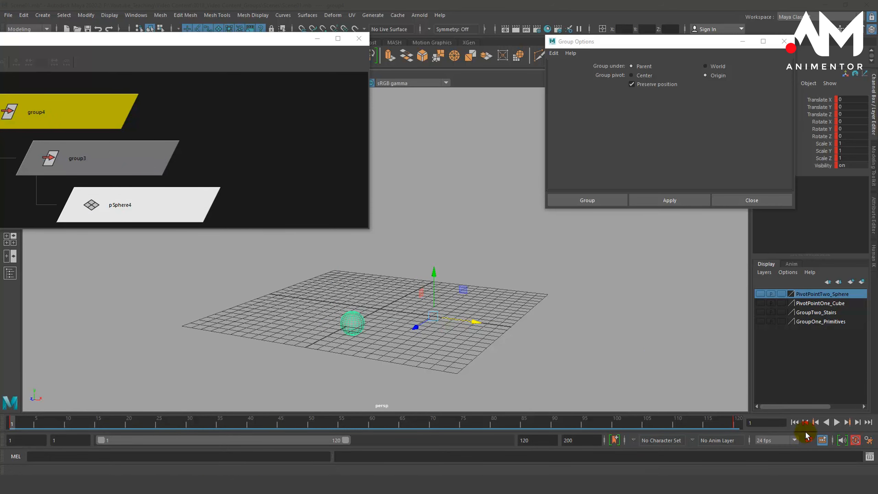
pyautogui.click(813, 426)
pyautogui.keyDown('alt'); pyautogui.moveTo(566, 355); pyautogui.dragTo(618, 360); pyautogui.keyUp('alt')
pyautogui.click(836, 423)
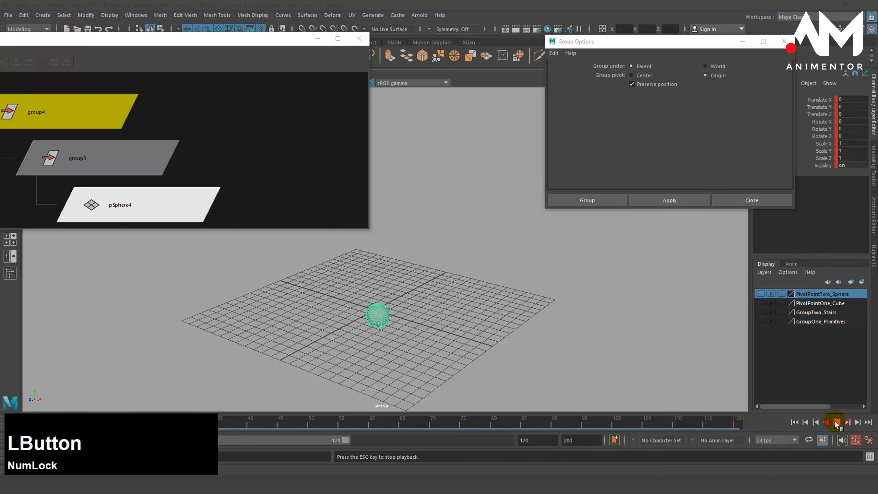
pyautogui.keyDown('alt'); pyautogui.moveTo(705, 377); pyautogui.dragTo(718, 349); pyautogui.keyUp('alt')
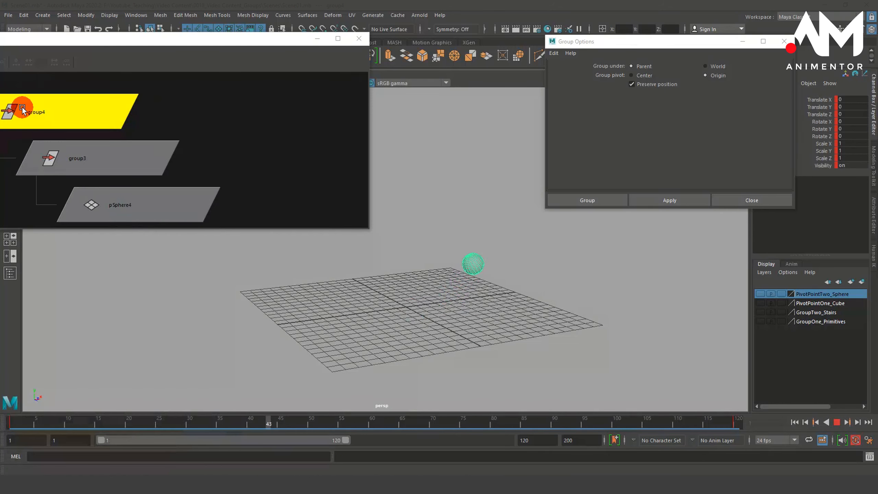
pyautogui.keyDown('alt'); pyautogui.moveTo(607, 313); pyautogui.dragTo(588, 322); pyautogui.keyUp('alt')
pyautogui.click(836, 422)
pyautogui.click(794, 422)
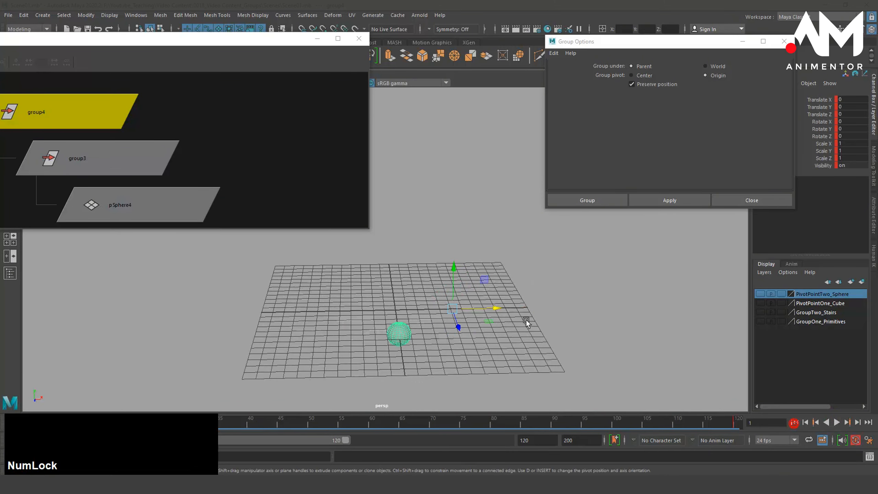
pyautogui.keyDown('alt'); pyautogui.moveTo(526, 320); pyautogui.dragTo(576, 322); pyautogui.keyUp('alt')
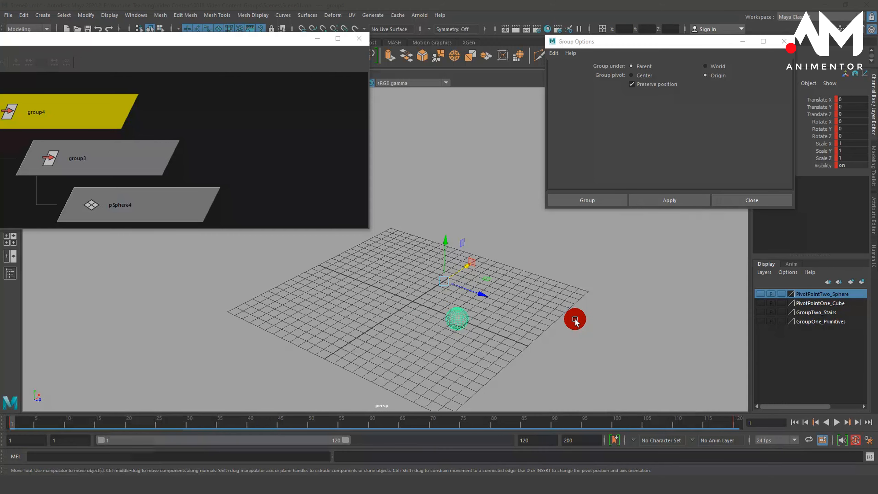
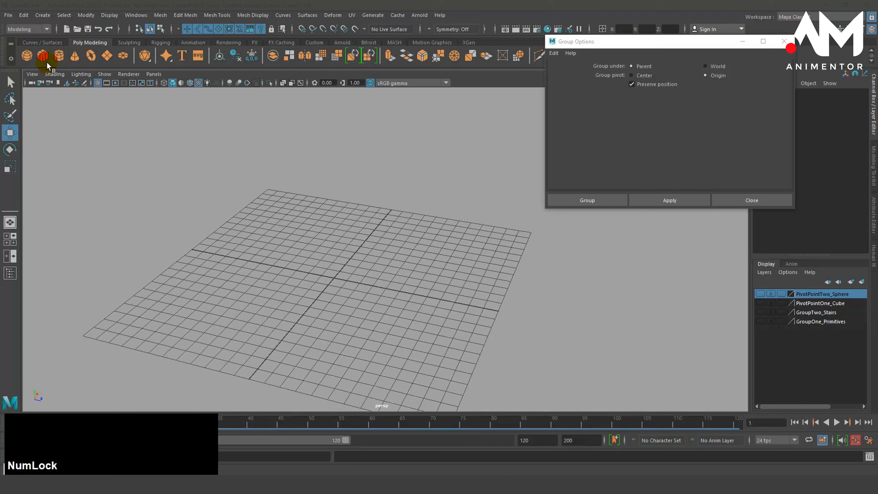
# - Create a new polygon sphere at the origin and move it about 6.13 units along Z
pyautogui.click(28, 55)
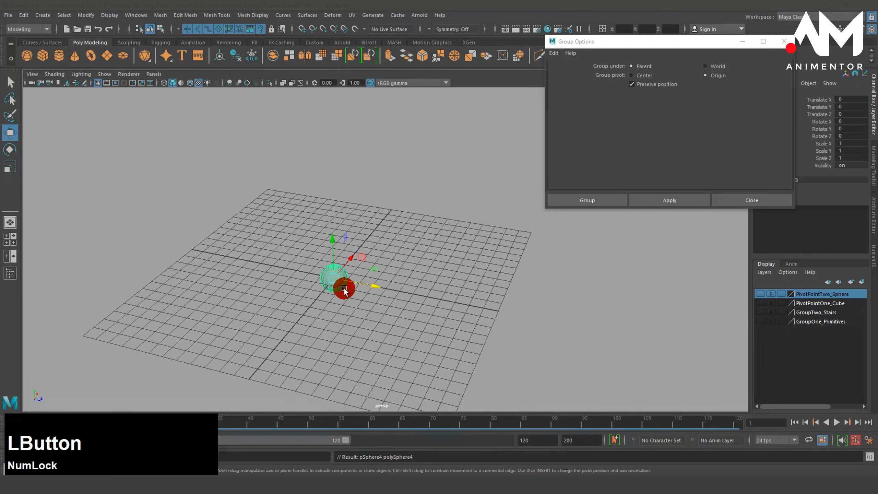
pyautogui.moveTo(370, 283); pyautogui.dragTo(451, 298)
pyautogui.keyDown('alt'); pyautogui.moveTo(451, 298); pyautogui.dragTo(453, 307, button='right'); pyautogui.keyUp('alt')
pyautogui.keyDown('alt'); pyautogui.moveTo(452, 306); pyautogui.dragTo(437, 318); pyautogui.keyUp('alt')
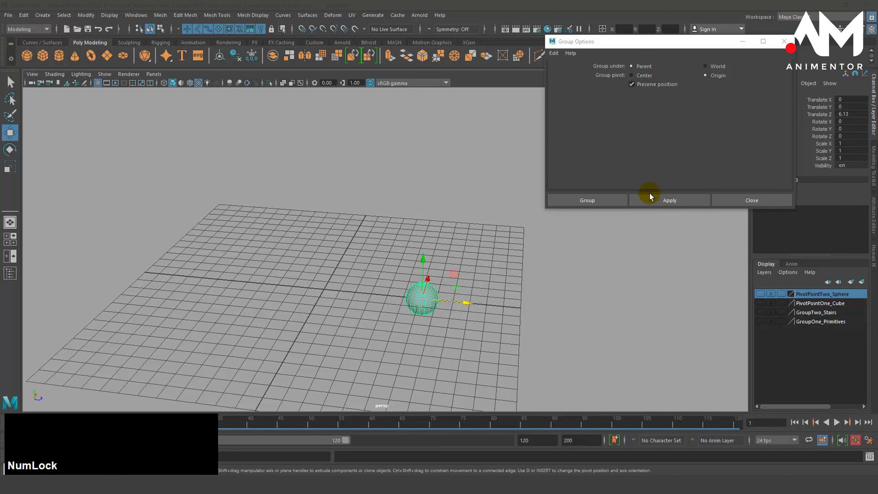
# - Group the new sphere with the group pivot kept at the origin
pyautogui.click(660, 202)
pyautogui.hotkey('ctrl', 'g')
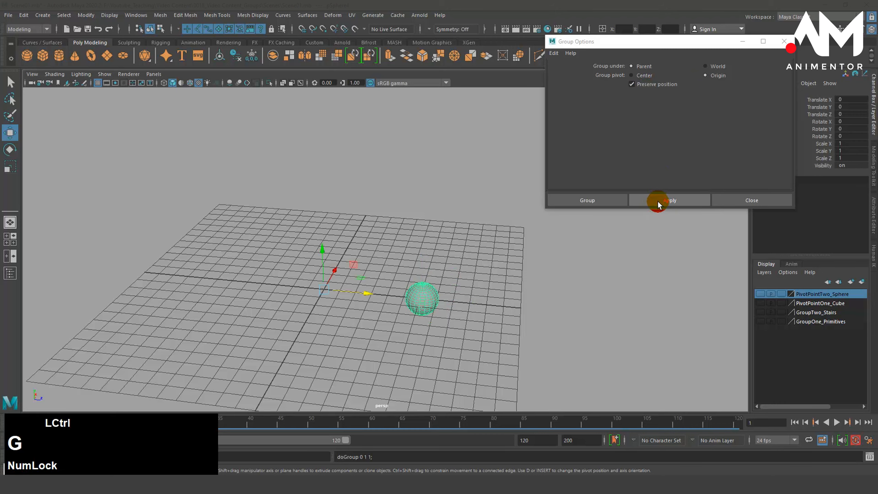
pyautogui.keyDown('alt'); pyautogui.moveTo(447, 260); pyautogui.dragTo(446, 297); pyautogui.keyUp('alt')
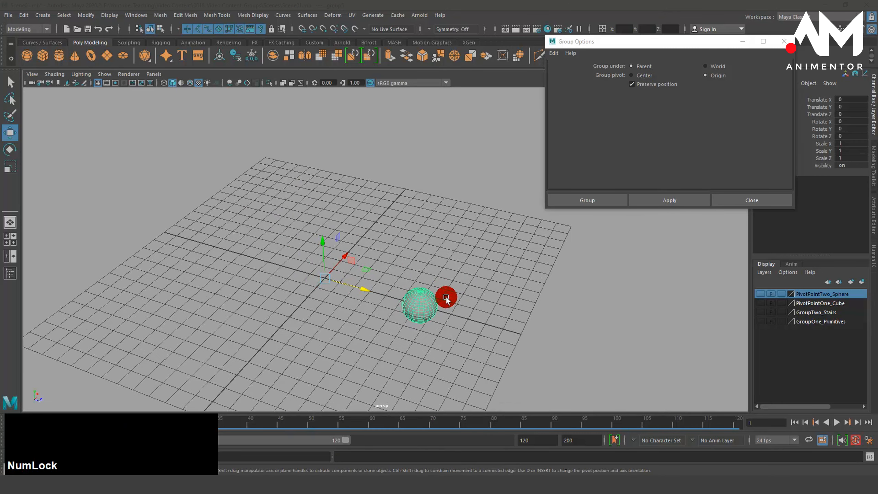
# - Create a polygon cube, move it along Z past the sphere and beyond the grid's edge, and group it with its pivot at the origin
pyautogui.click(43, 55)
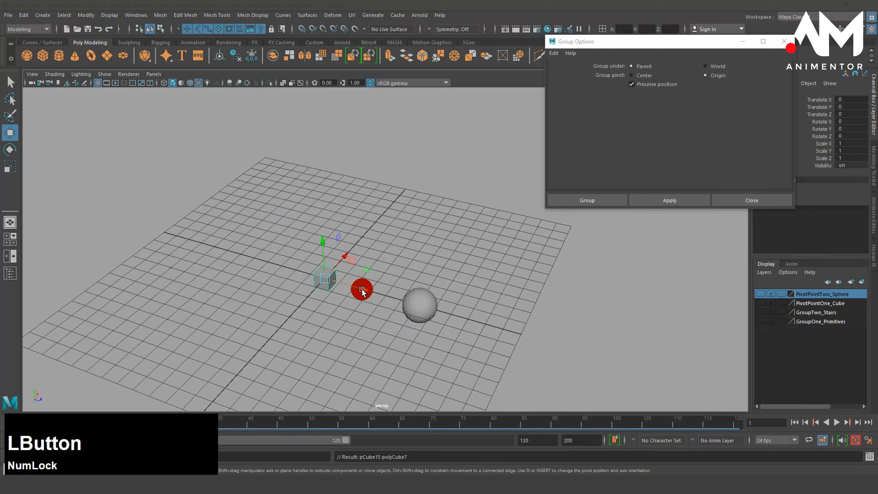
pyautogui.moveTo(362, 292); pyautogui.dragTo(539, 342)
pyautogui.hotkey('ctrl', 'g')
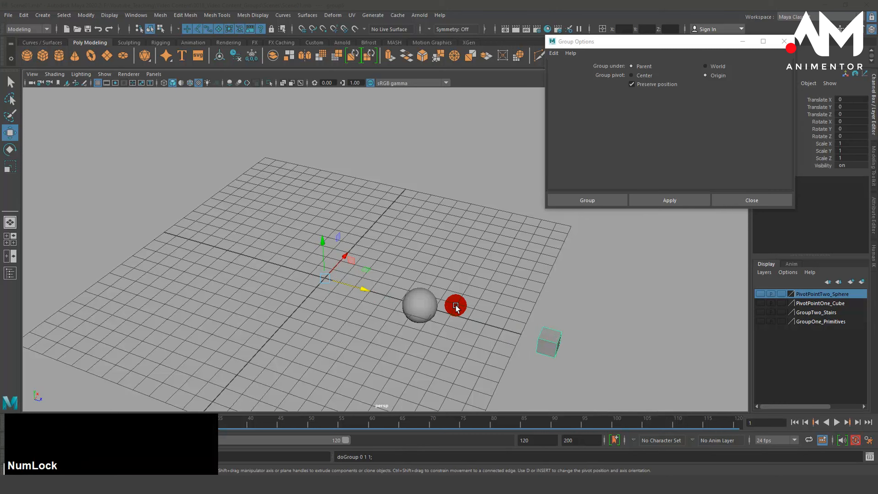
# - Select the sphere's parent group and set a keyframe on it at frame 1
pyautogui.moveTo(455, 304); pyautogui.dragTo(312, 313, button='middle')
pyautogui.keyDown('alt'); pyautogui.moveTo(312, 313); pyautogui.dragTo(407, 313); pyautogui.keyUp('alt')
pyautogui.click(425, 287)
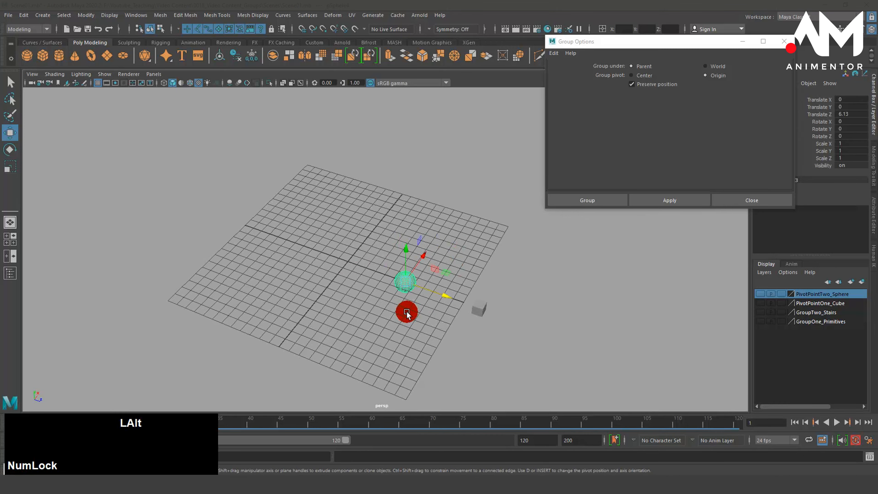
pyautogui.press('Up')
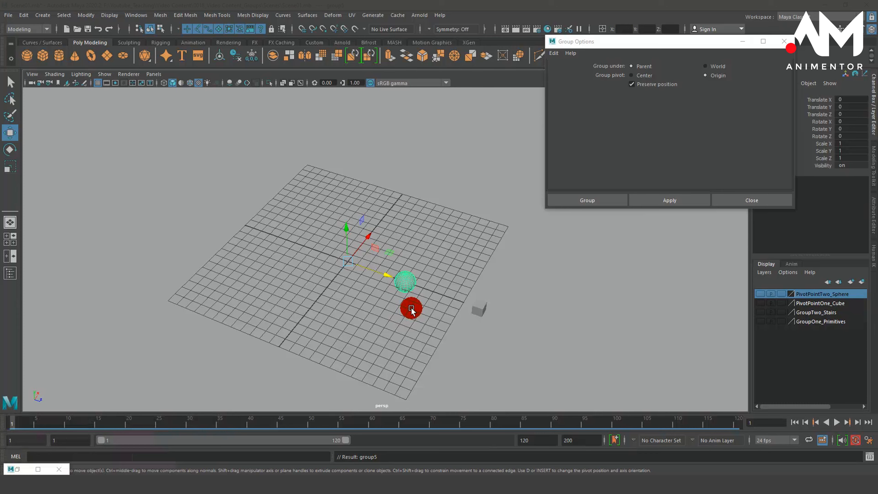
pyautogui.press('s')
# - Set the sphere group's Rotate Y to 360 at frame 120, and scrub the timeline back to the start
pyautogui.moveTo(398, 425); pyautogui.dragTo(739, 421)
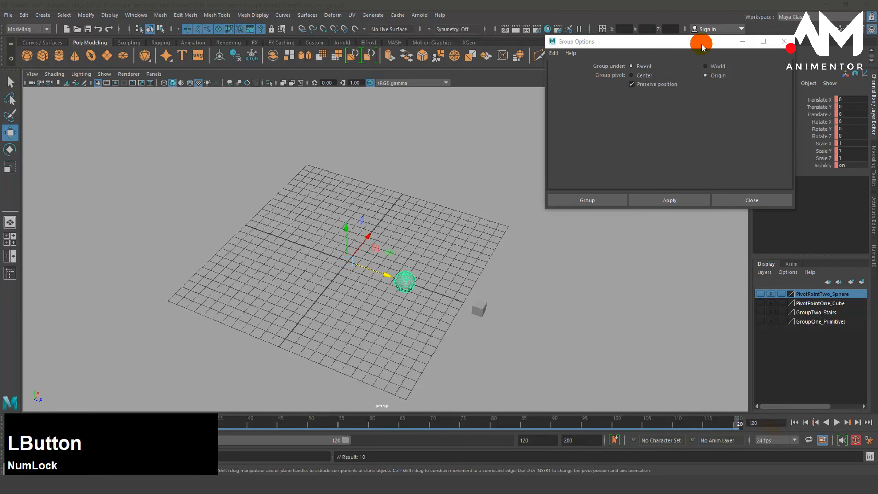
pyautogui.moveTo(701, 43); pyautogui.dragTo(670, 50)
pyautogui.click(850, 130)
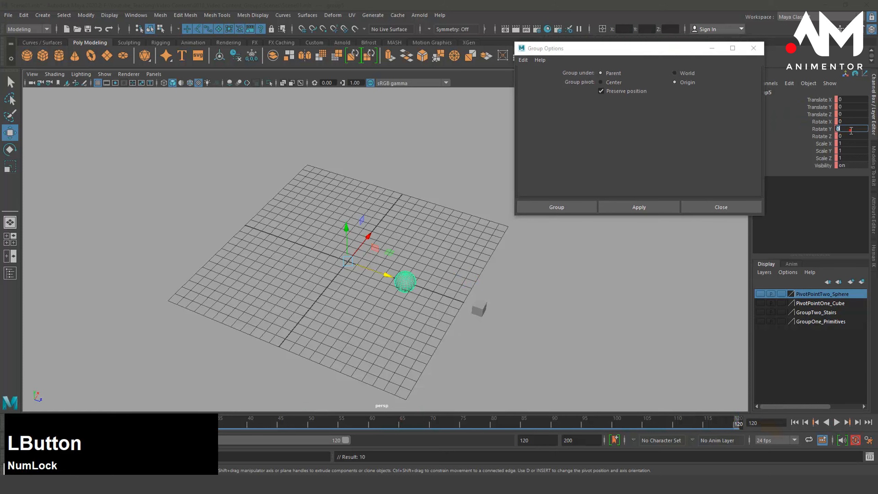
pyautogui.write('36')
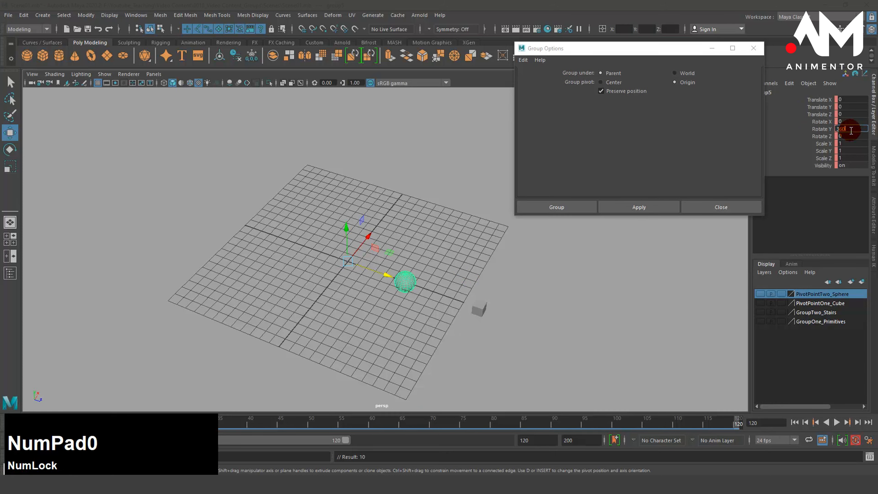
pyautogui.write('0')
pyautogui.press('KP_Enter')
pyautogui.moveTo(744, 422); pyautogui.dragTo(126, 400)
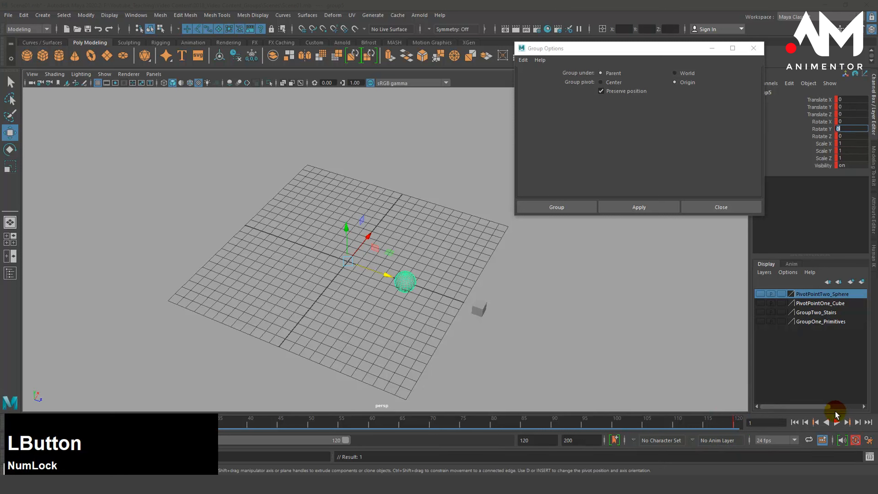
# - Play back the sphere group's orbit animation and return to the first frame
pyautogui.click(842, 422)
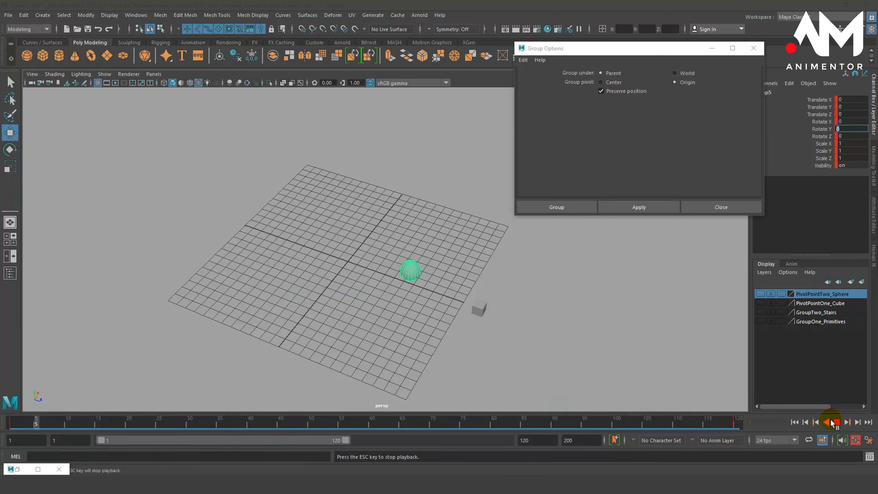
pyautogui.click(826, 422)
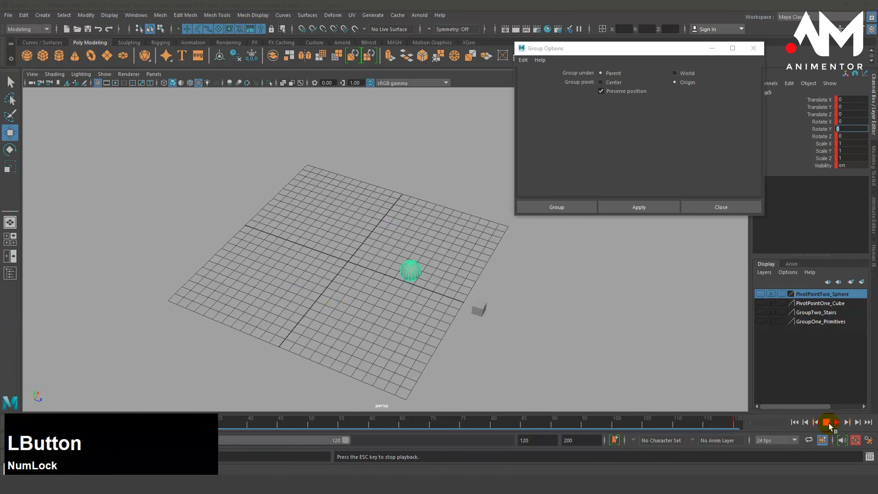
pyautogui.click(794, 422)
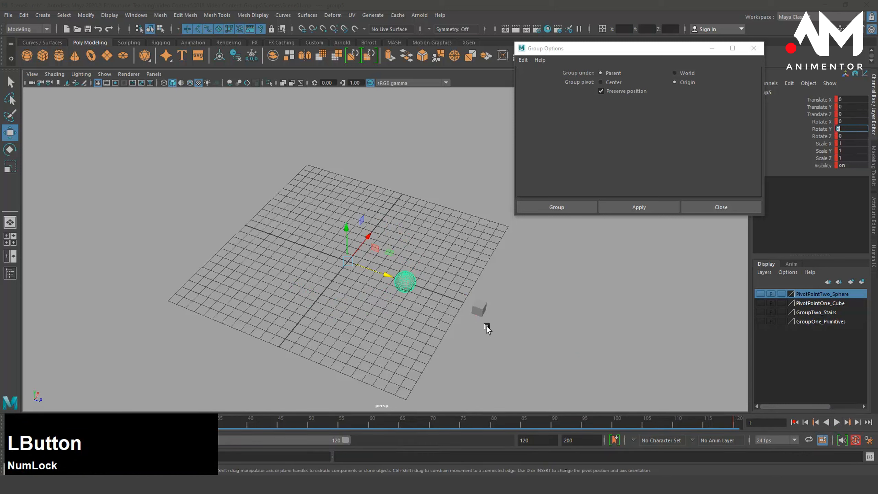
# - Check the cube's parent group, reselect the cube itself and scale it up uniformly to about 2.57
pyautogui.click(477, 308)
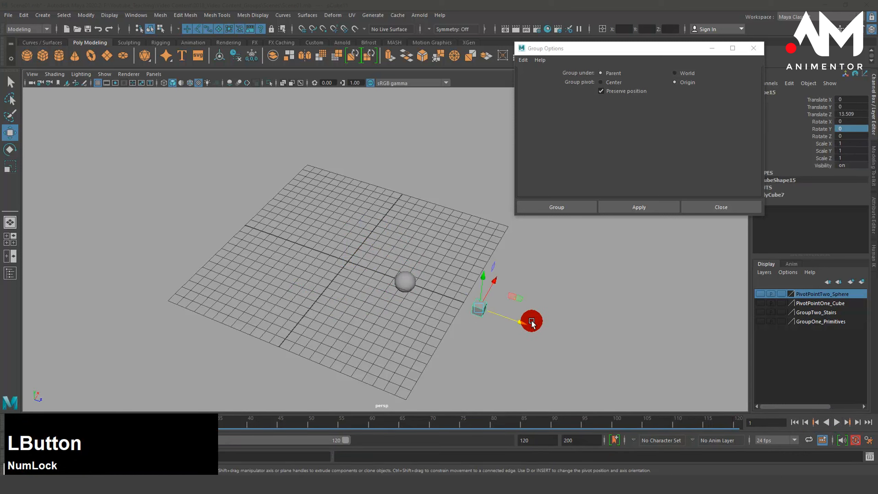
pyautogui.hotkey('ctrl', 'g')
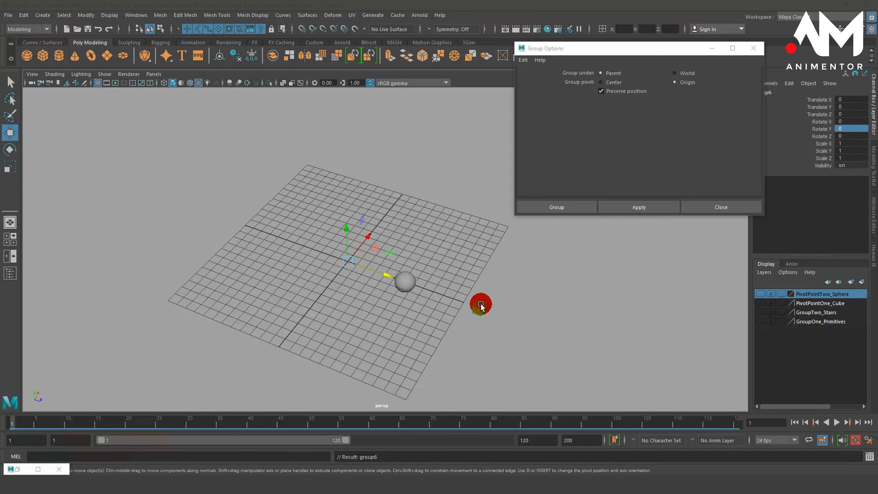
pyautogui.click(483, 308)
pyautogui.press('r')
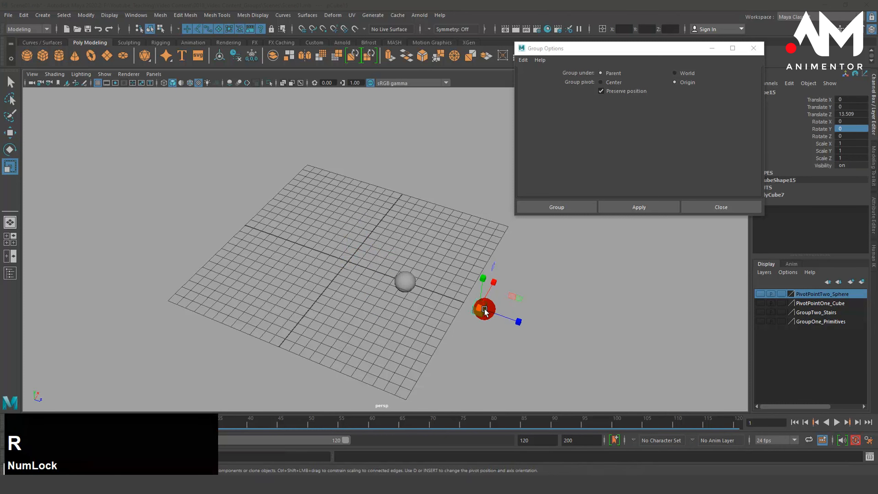
pyautogui.moveTo(476, 311); pyautogui.dragTo(509, 278)
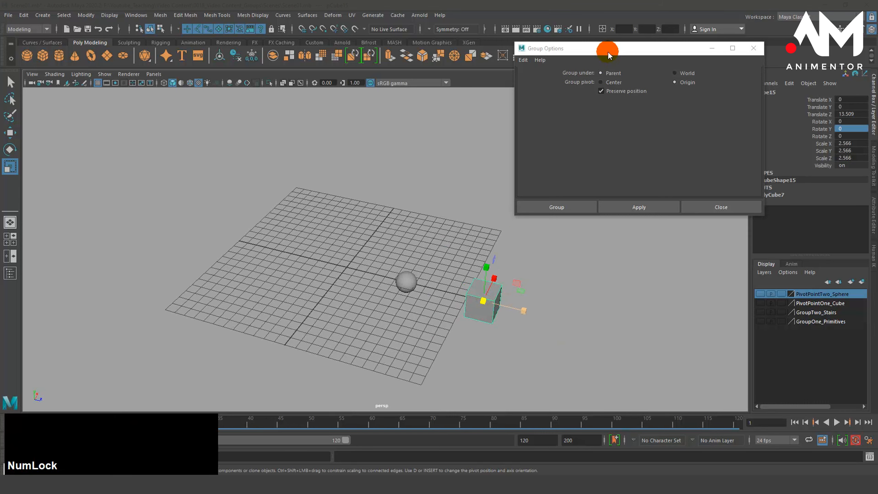
# - Move the group options window aside and examine the cube beneath its parent group in the Hypergraph
pyautogui.moveTo(607, 51); pyautogui.dragTo(543, 51)
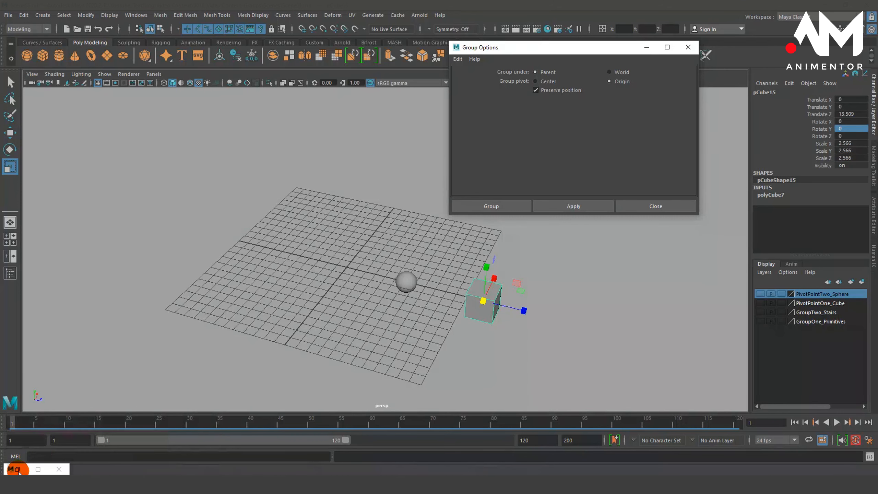
pyautogui.click(17, 469)
pyautogui.click(255, 163)
pyautogui.press('f')
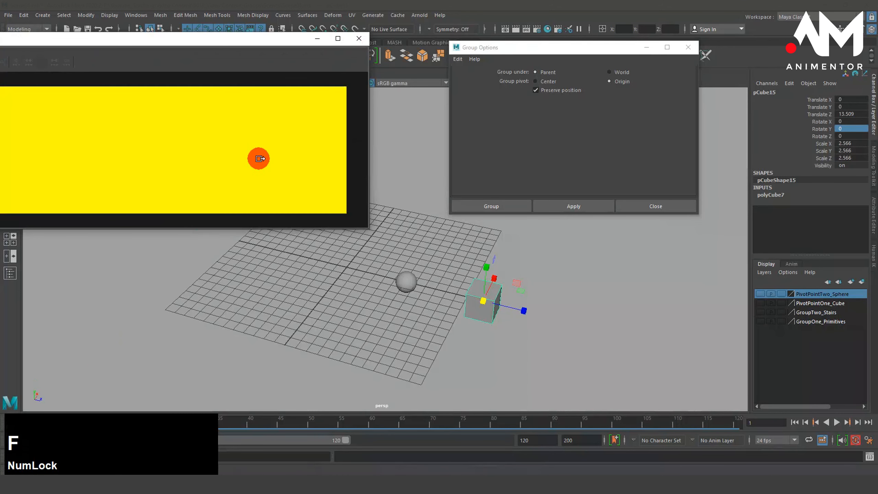
pyautogui.scroll(-8, 290, 171)
pyautogui.keyDown('alt'); pyautogui.moveTo(126, 146); pyautogui.dragTo(260, 166, button='middle'); pyautogui.keyUp('alt')
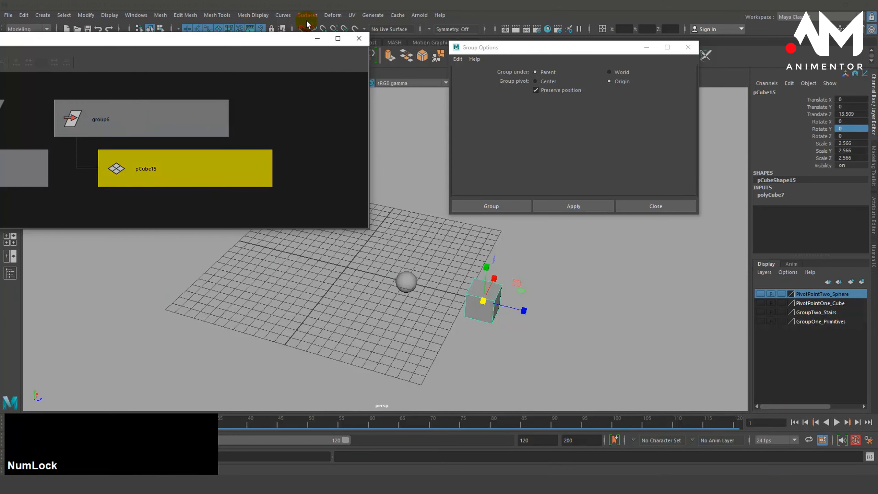
pyautogui.click(317, 38)
# - Scale the cube down uniformly to 1.9 and key its Rotate Y at frame 1
pyautogui.keyDown('alt'); pyautogui.moveTo(422, 275); pyautogui.dragTo(436, 271); pyautogui.keyUp('alt')
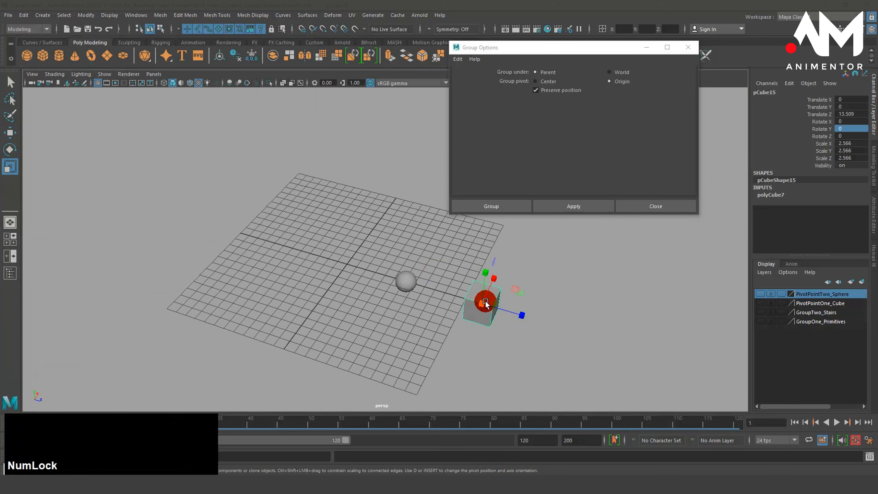
pyautogui.moveTo(483, 303); pyautogui.dragTo(469, 324)
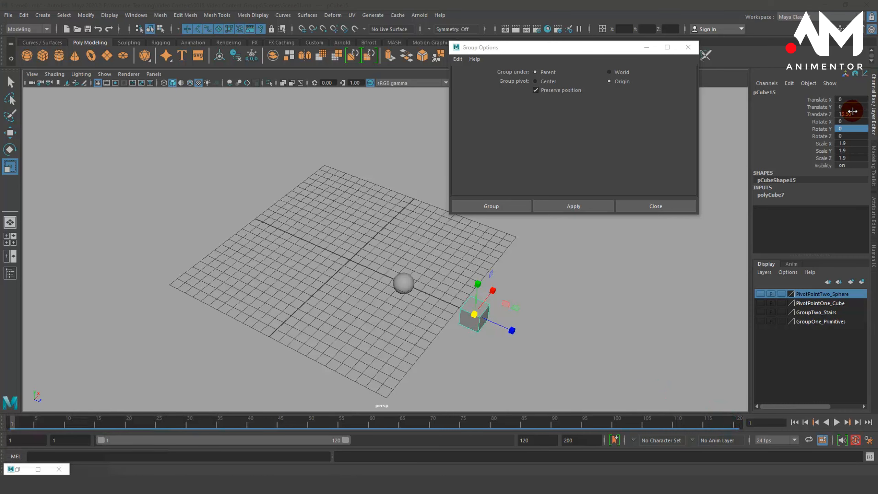
pyautogui.click(819, 130)
pyautogui.rightClick(819, 129)
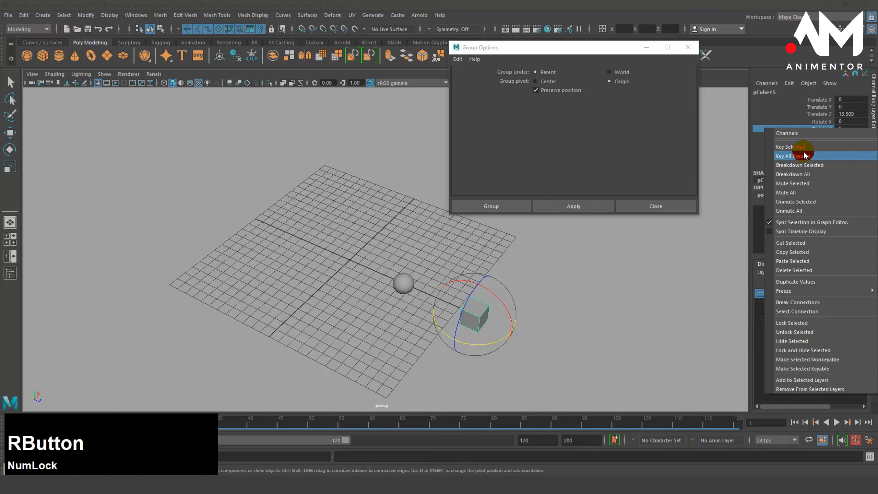
pyautogui.click(830, 146)
# - Set the cube's own Rotate Y to -360 at frame 120 and scrub the timeline to preview the spin
pyautogui.moveTo(555, 424); pyautogui.dragTo(797, 423)
pyautogui.click(851, 128)
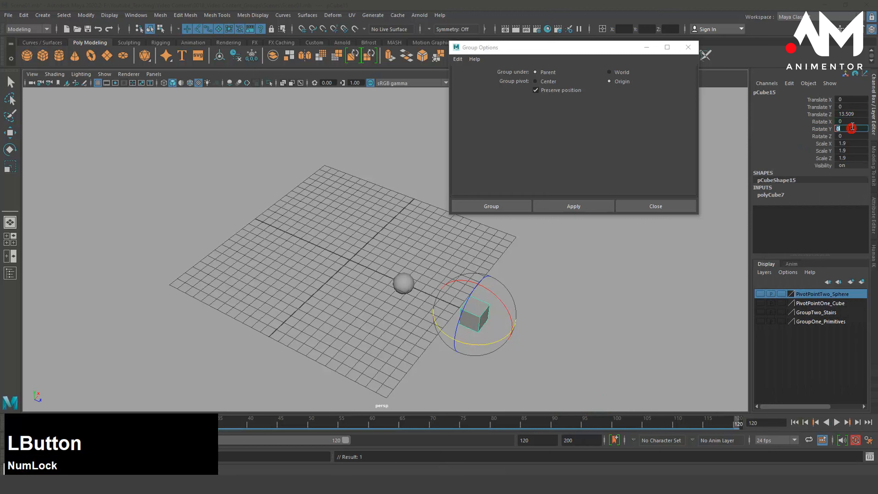
pyautogui.write('-360')
pyautogui.press('Return')
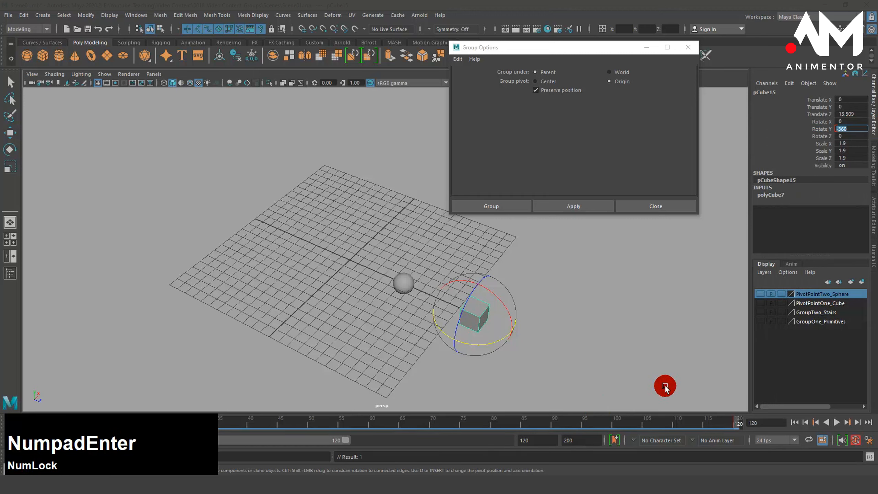
pyautogui.moveTo(728, 417); pyautogui.dragTo(761, 366)
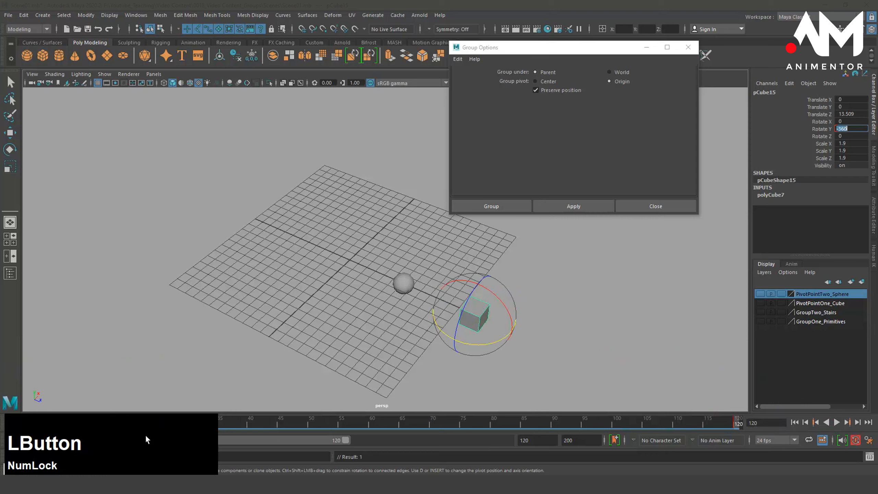
# - Compare the cube and its parent group in the Hypergraph, and select the cube's parent group
pyautogui.click(17, 470)
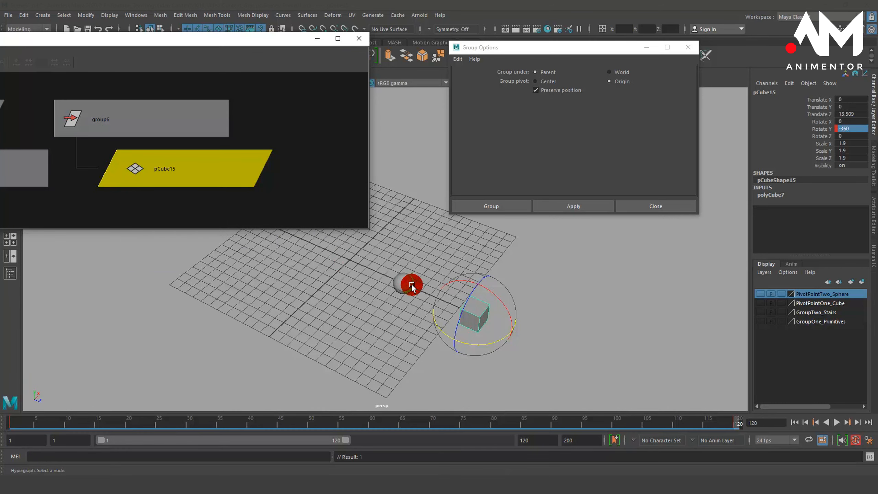
pyautogui.click(163, 114)
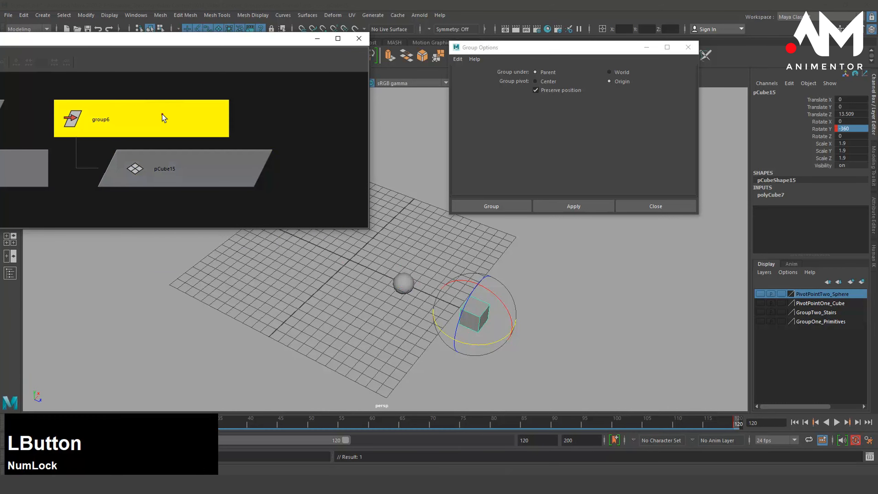
pyautogui.click(314, 122)
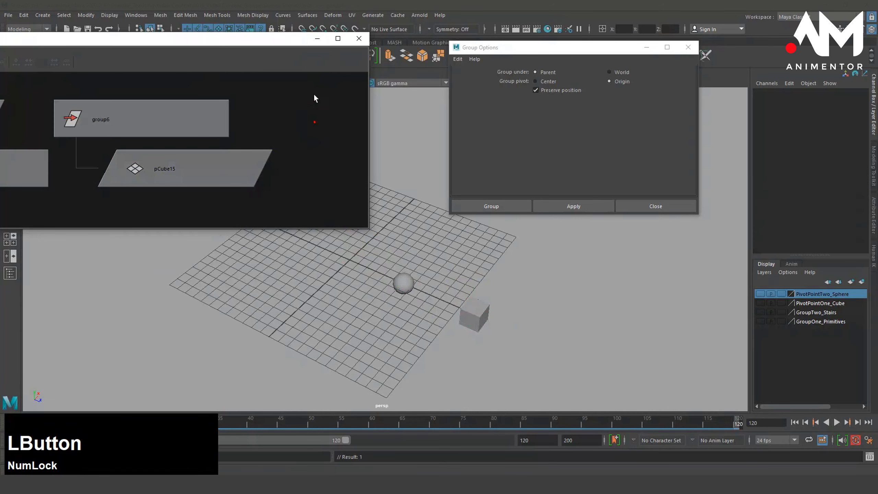
pyautogui.click(318, 38)
pyautogui.click(475, 312)
pyautogui.press('Up')
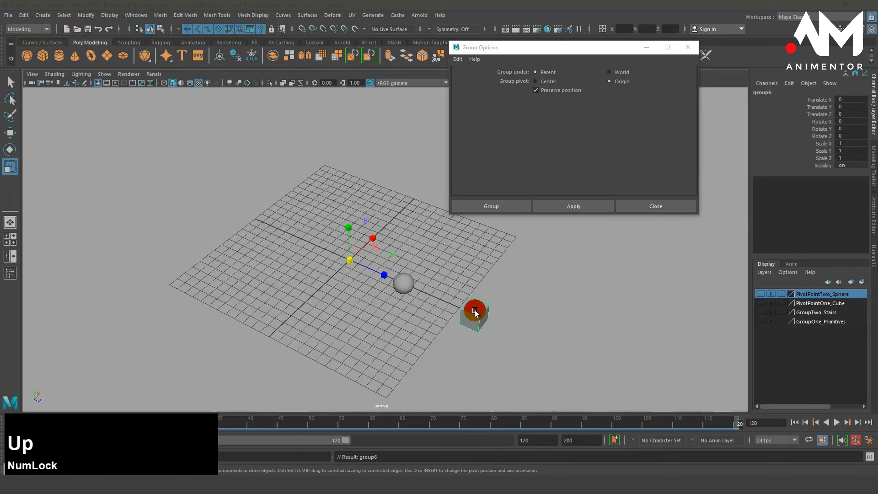
# - Key only the Rotate Y channel of the cube's parent group at frame 1
pyautogui.click(822, 129)
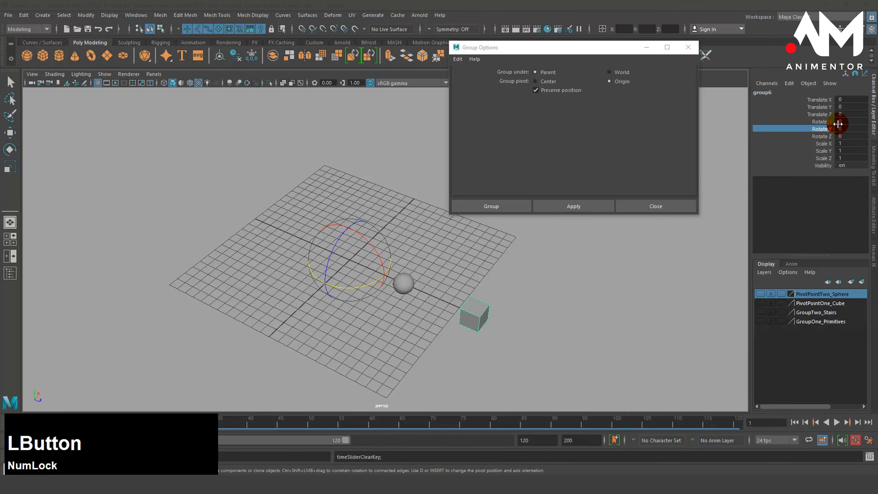
pyautogui.click(820, 129)
pyautogui.moveTo(820, 128); pyautogui.dragTo(814, 147, button='right')
# - Set the cube group's Rotate Y to -360 at frame 120 and scrub the timeline back to the start
pyautogui.moveTo(693, 423); pyautogui.dragTo(782, 427)
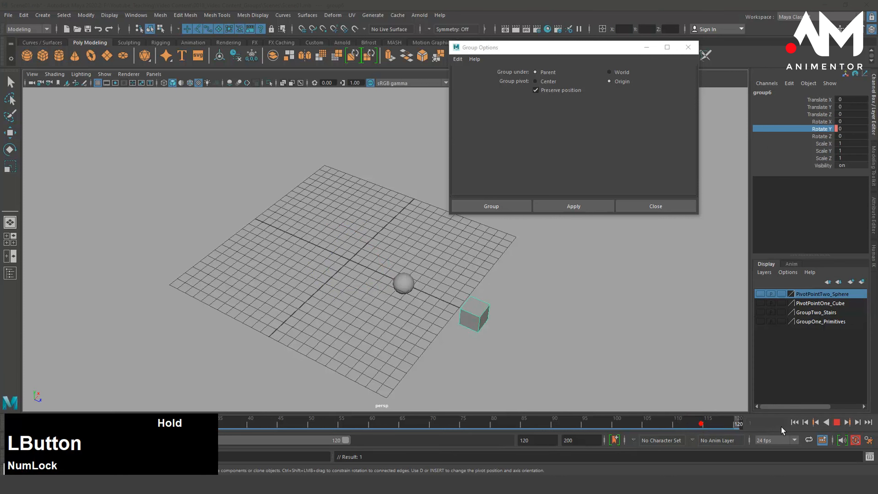
pyautogui.click(853, 129)
pyautogui.write('-36')
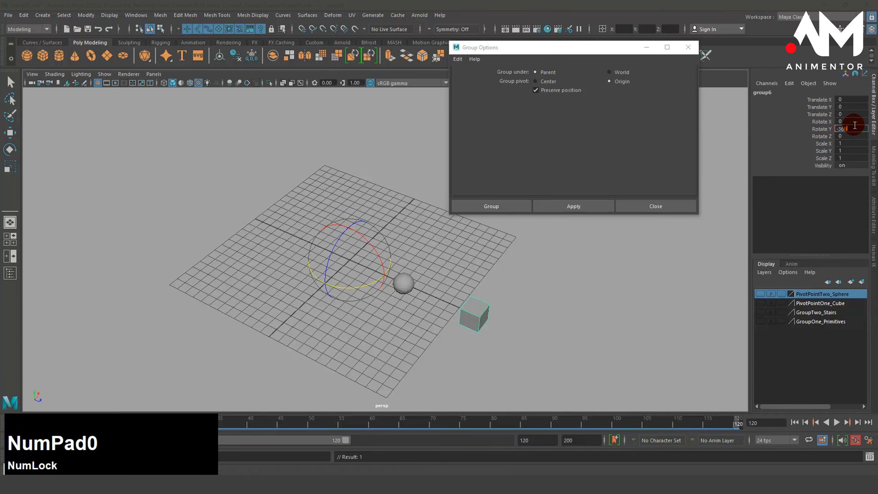
pyautogui.write('0')
pyautogui.press('KP_Enter')
pyautogui.moveTo(740, 420); pyautogui.dragTo(43, 381)
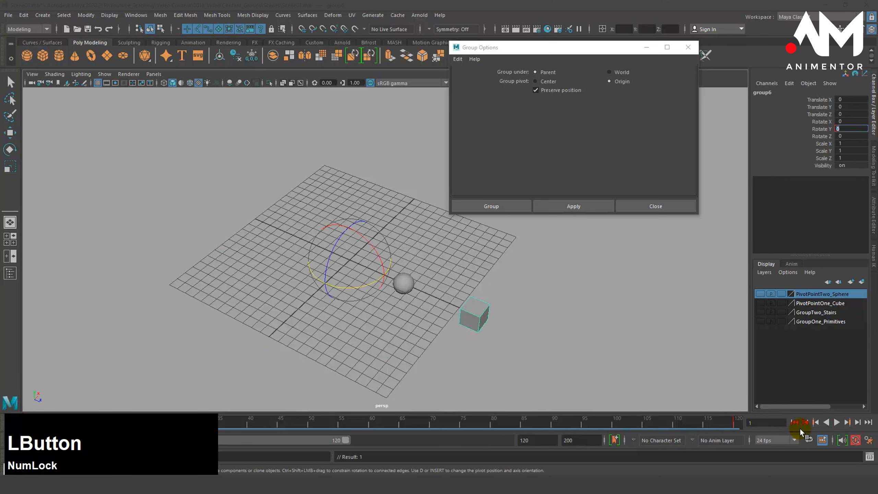
# - Play the animation to watch the sphere and cube orbit the origin in opposite directions, and stop playback
pyautogui.click(836, 422)
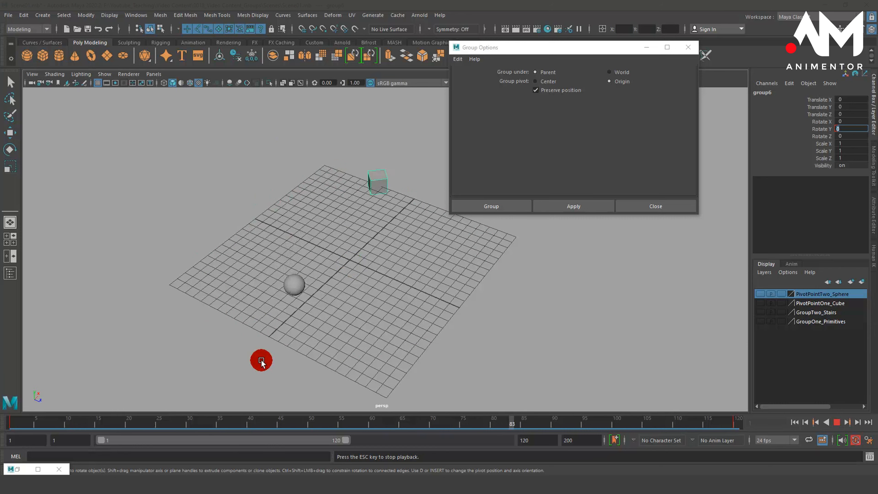
pyautogui.moveTo(526, 47); pyautogui.dragTo(600, 35)
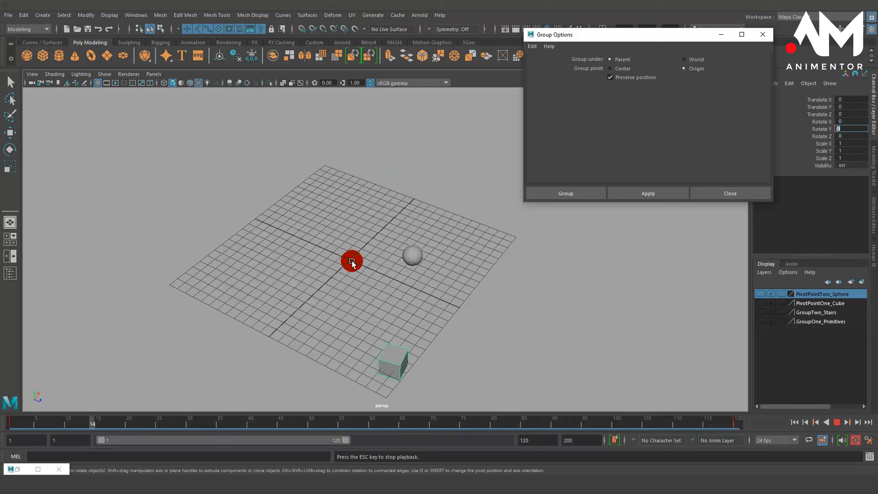
pyautogui.click(242, 422)
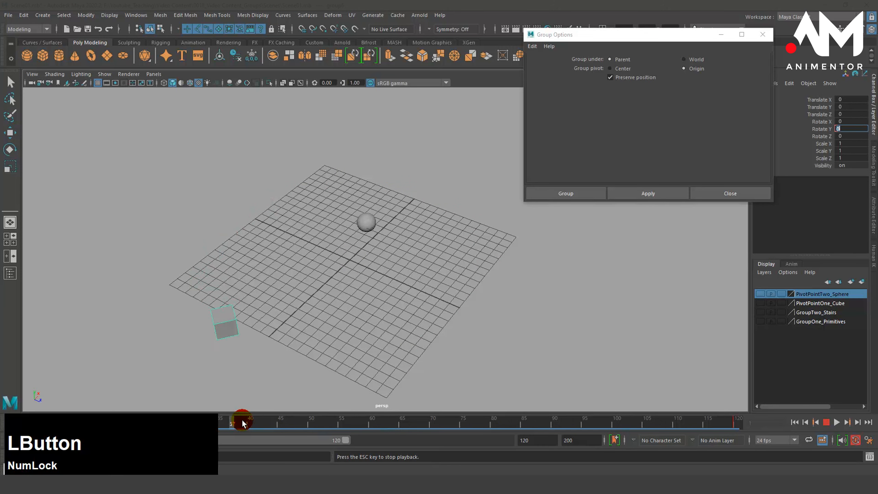
pyautogui.click(827, 422)
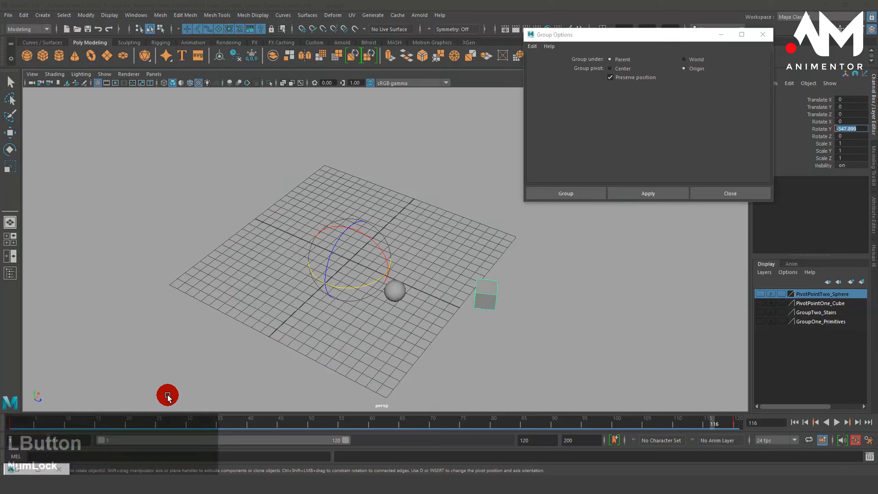
# - Examine the cube and its parent group in the Hypergraph, comparing where their pivots sit
pyautogui.click(19, 469)
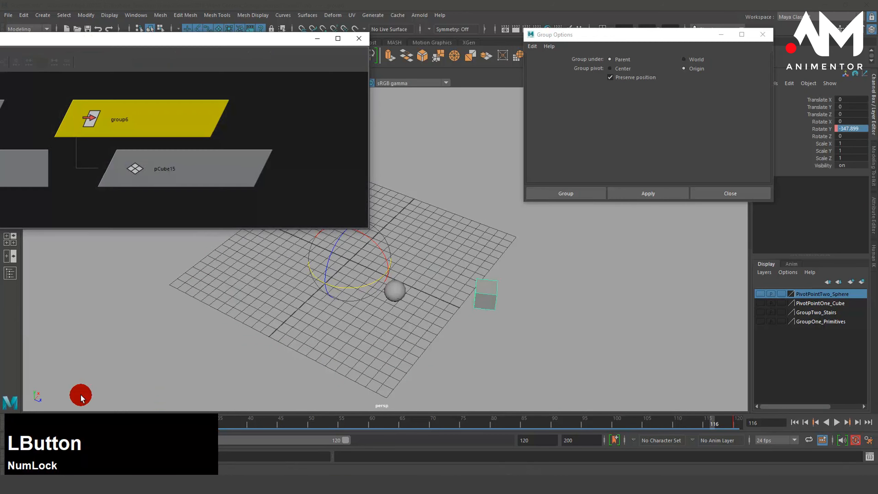
pyautogui.moveTo(183, 40); pyautogui.dragTo(308, 44)
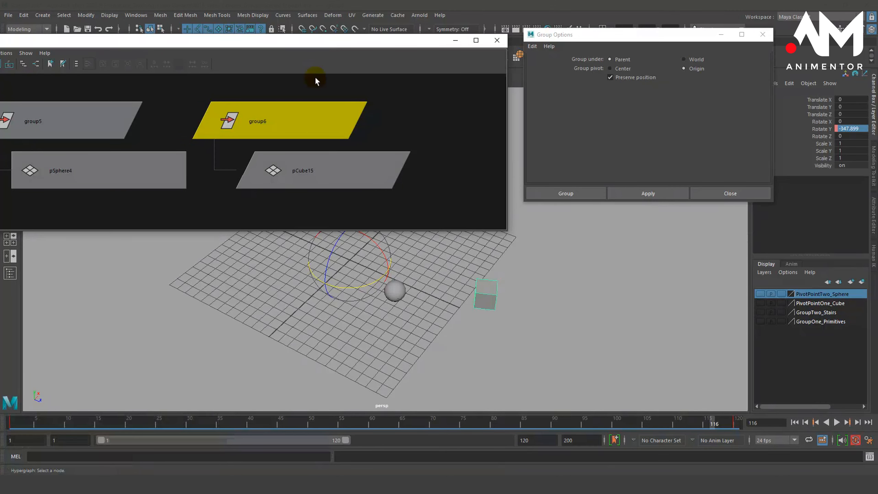
pyautogui.keyDown('alt'); pyautogui.moveTo(315, 82); pyautogui.dragTo(251, 110, button='middle'); pyautogui.keyUp('alt')
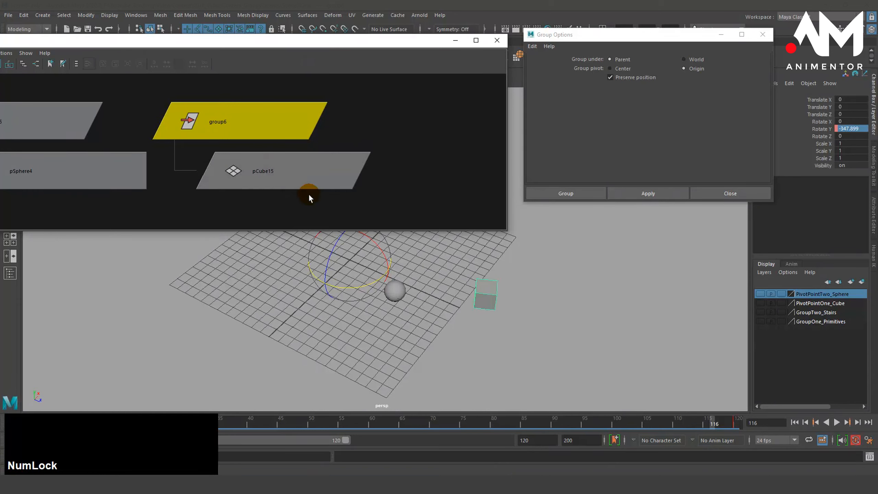
pyautogui.click(254, 113)
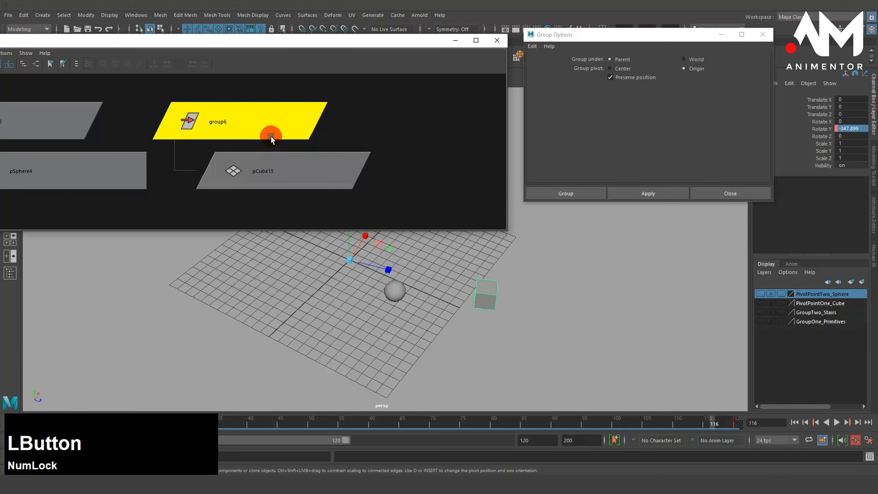
pyautogui.click(273, 169)
pyautogui.click(293, 169)
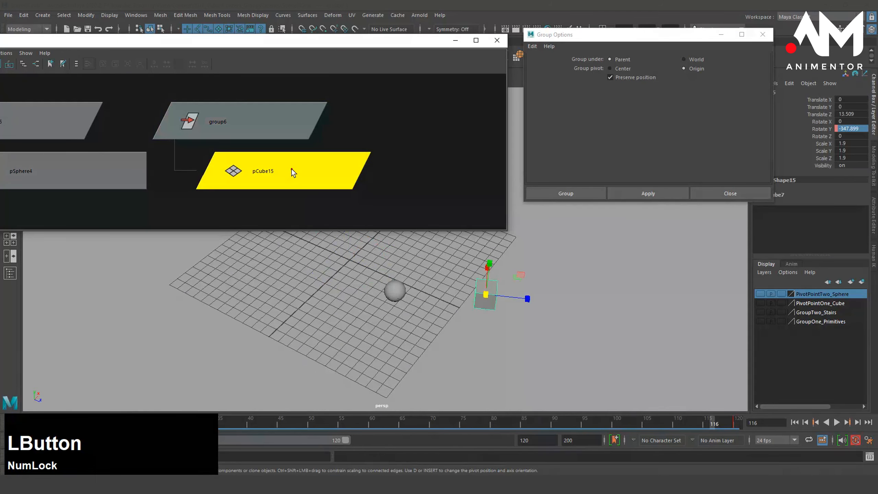
# - Examine the sphere and its parent group in the Hypergraph to compare their pivots, and minimize the graph
pyautogui.click(94, 108)
pyautogui.keyDown('alt'); pyautogui.moveTo(114, 132); pyautogui.dragTo(229, 127, button='middle'); pyautogui.keyUp('alt')
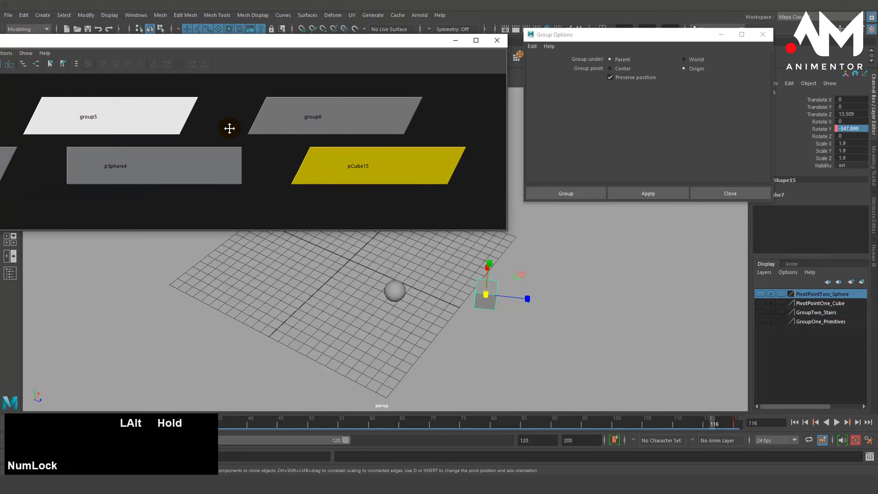
pyautogui.click(129, 122)
pyautogui.click(406, 343)
pyautogui.click(399, 297)
pyautogui.click(131, 104)
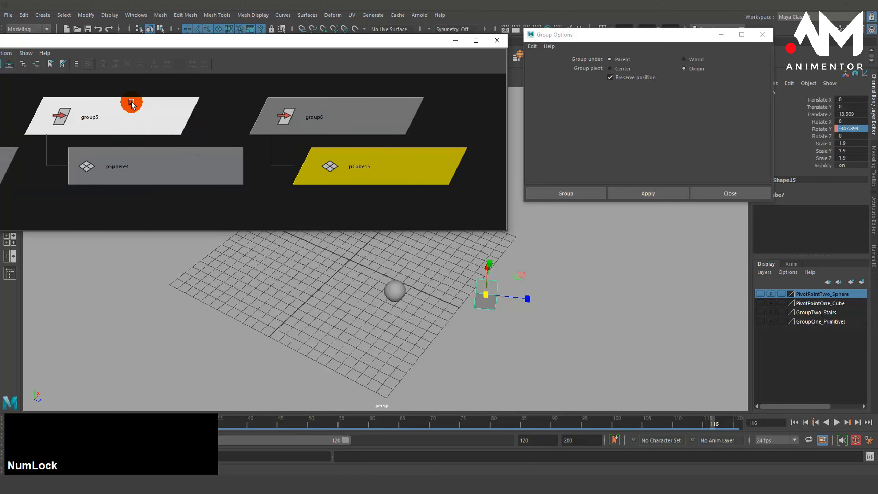
pyautogui.click(133, 116)
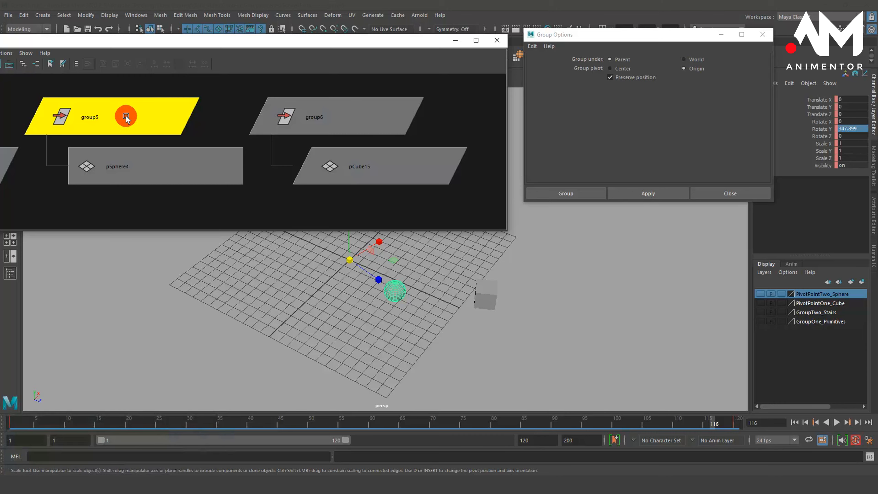
pyautogui.click(159, 164)
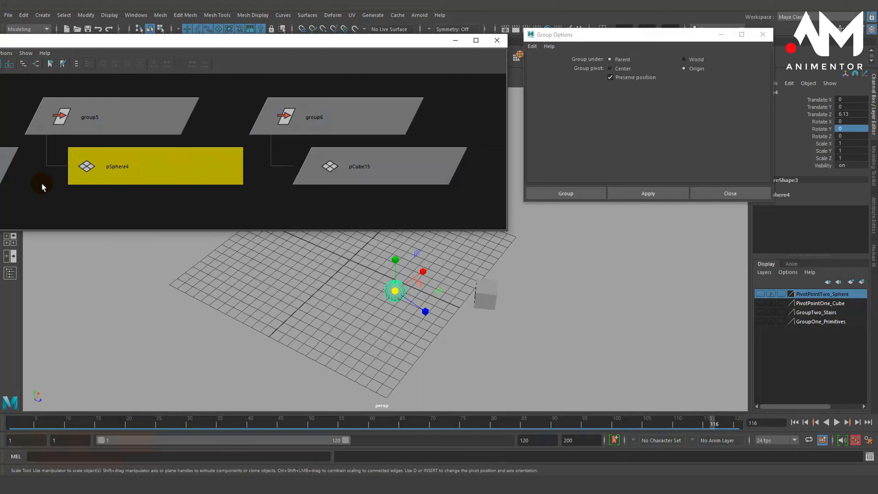
pyautogui.click(456, 41)
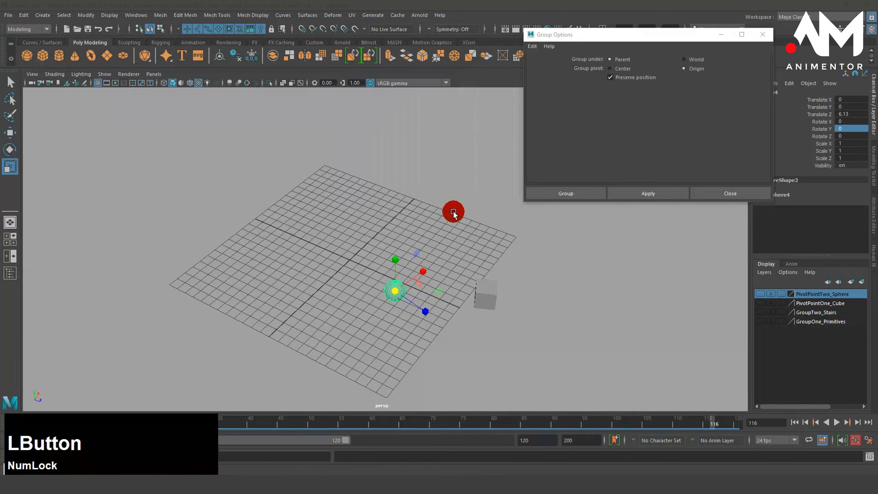